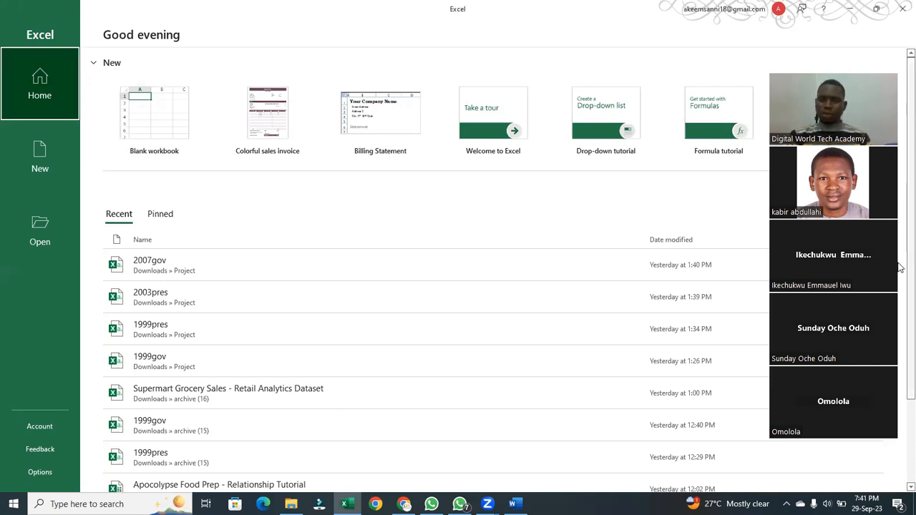
scroll(900, 269, "down", 1)
left_click_drag(899, 288, 899, 292)
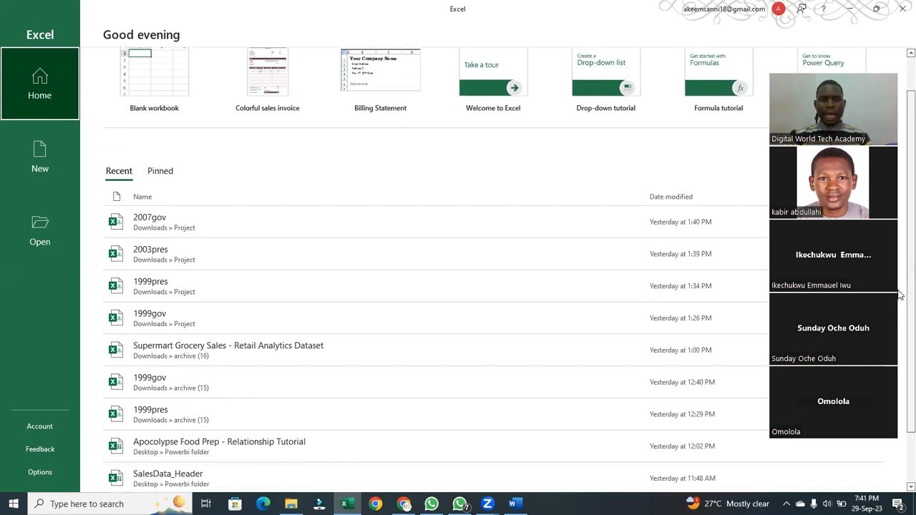
left_click(418, 353)
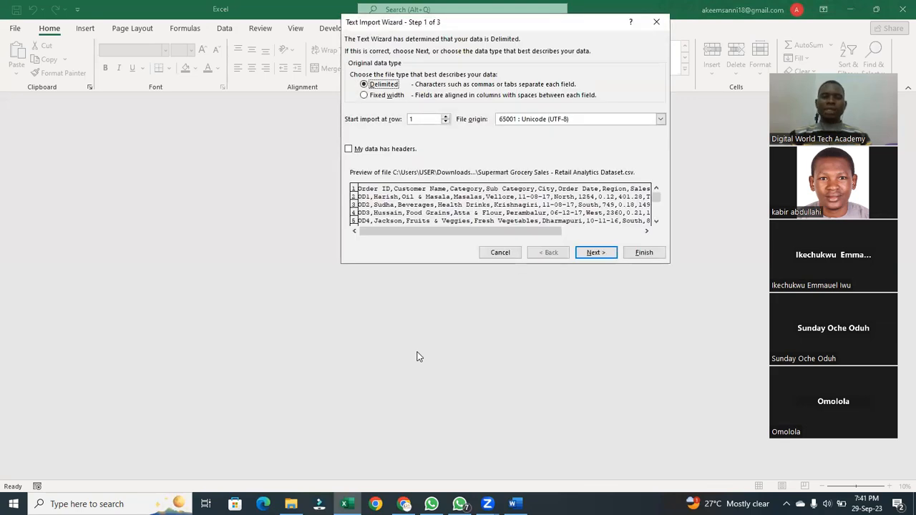
left_click(419, 357)
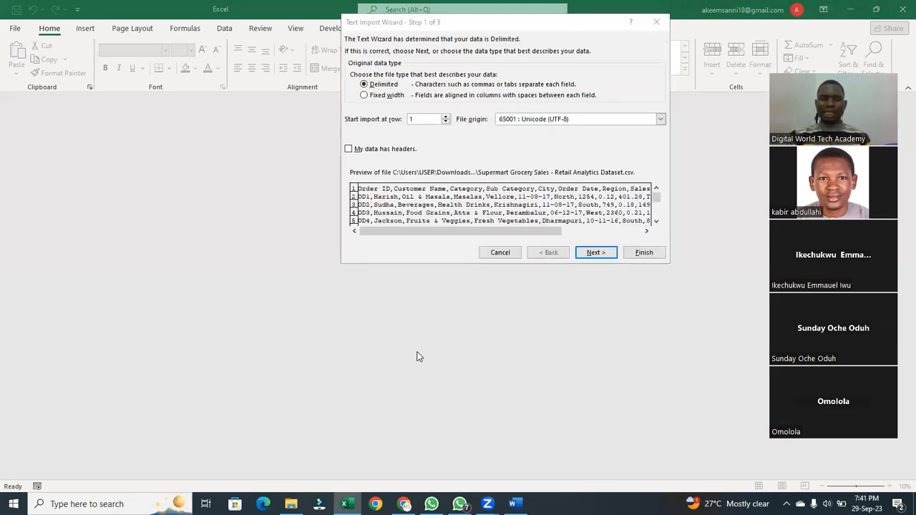
left_click(505, 256)
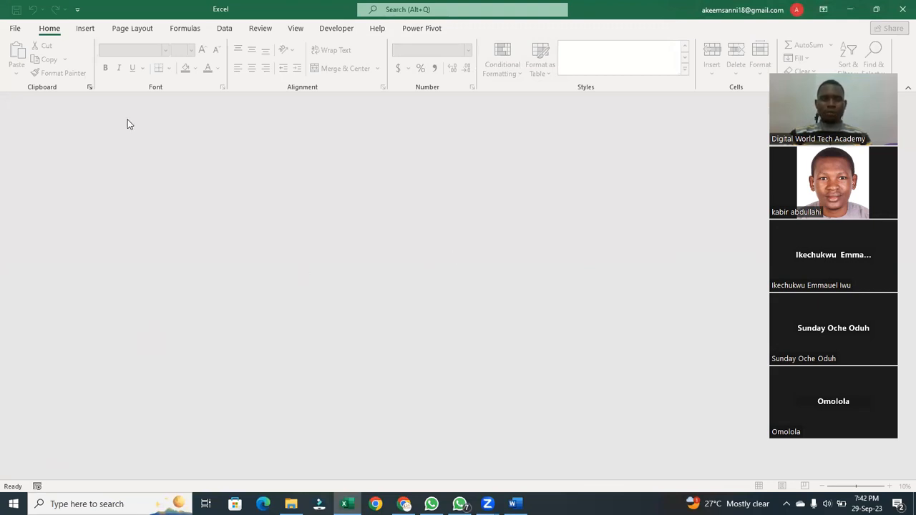
Open the recent Supermart Grocery Sales - Retail Analytics Dataset file and import it as delimited text with General column format
left_click(15, 29)
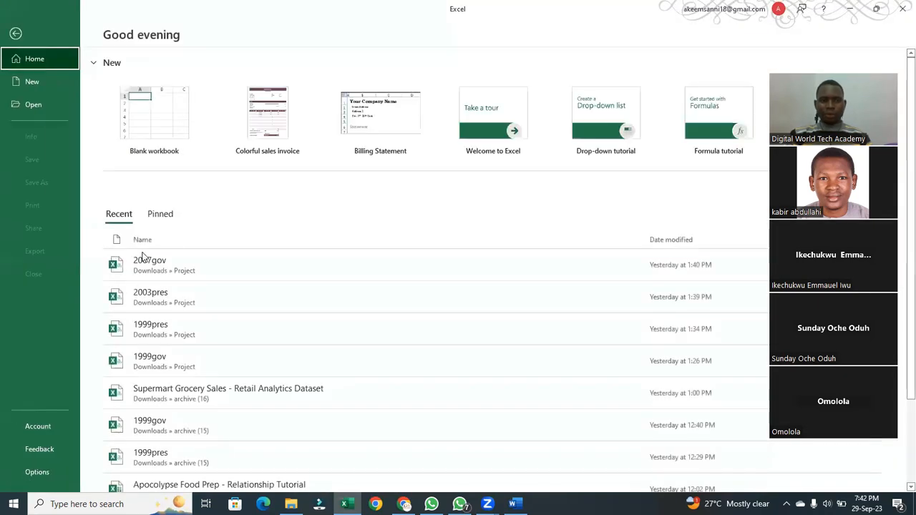
left_click(263, 392)
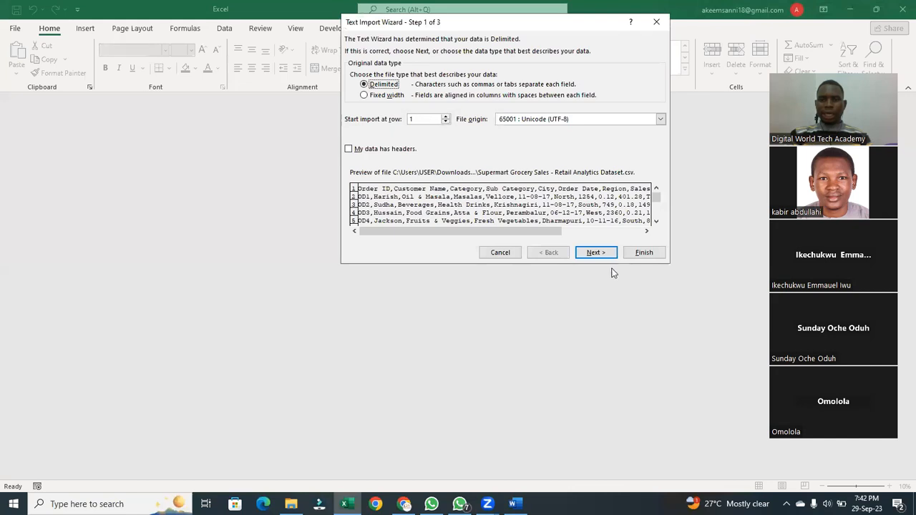
left_click(606, 254)
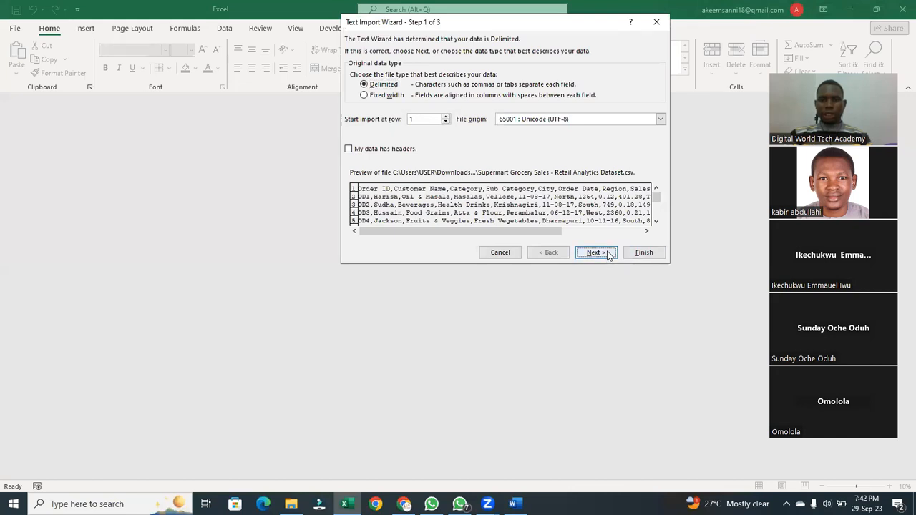
left_click(595, 252)
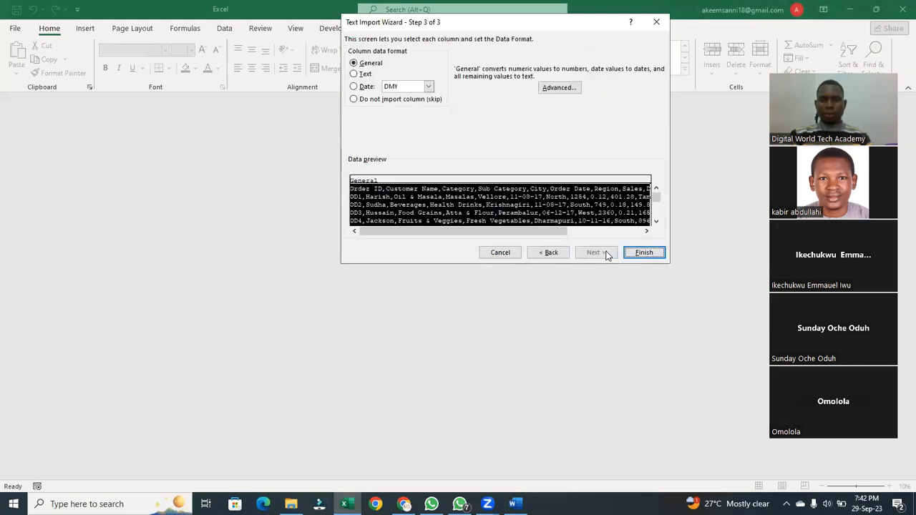
left_click(635, 252)
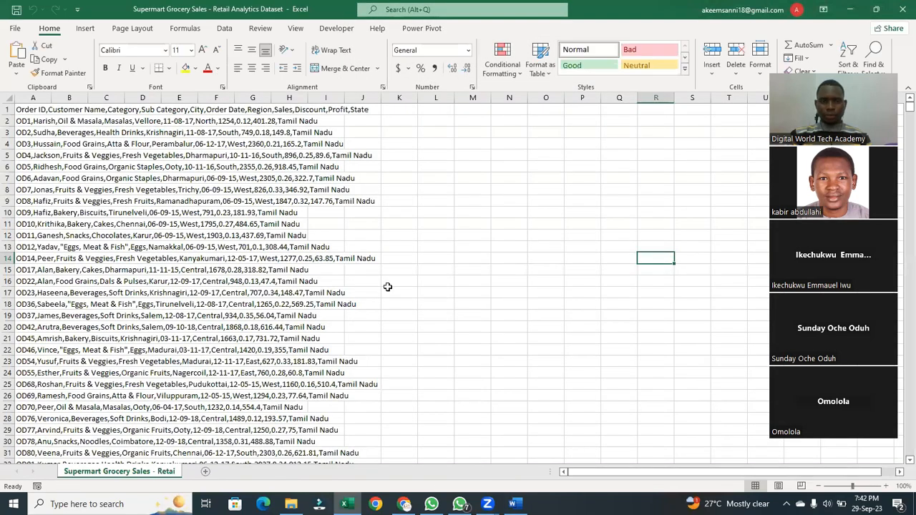
Select cell A1 and turn on the display of the formula bar
left_click_drag(786, 476, 744, 484)
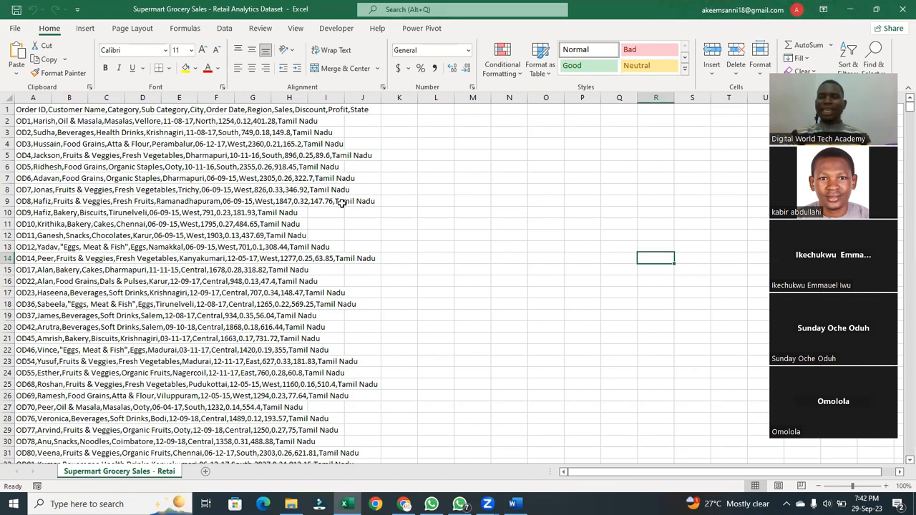
left_click_drag(678, 98, 45, 116)
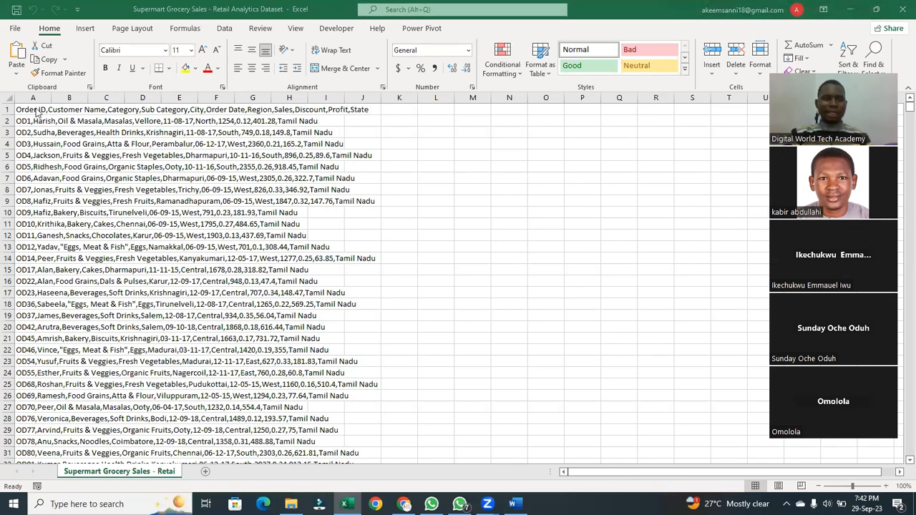
left_click(35, 110)
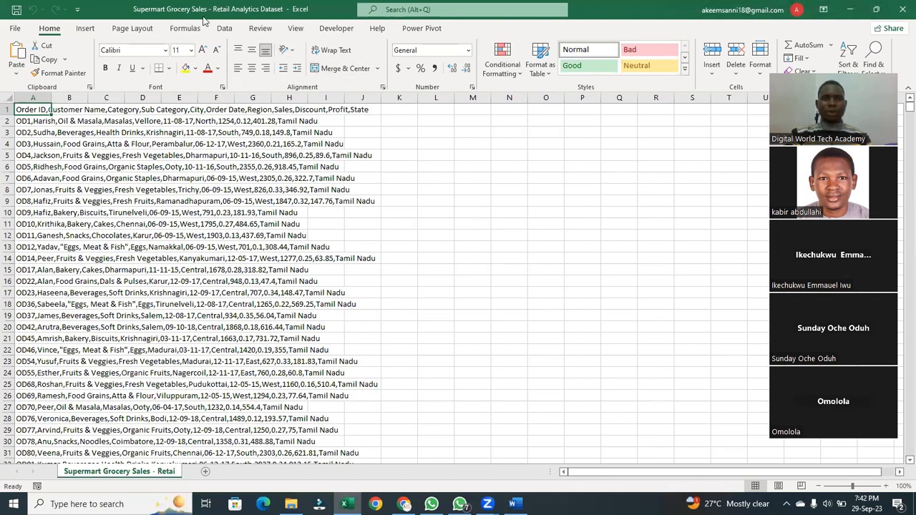
left_click(300, 30)
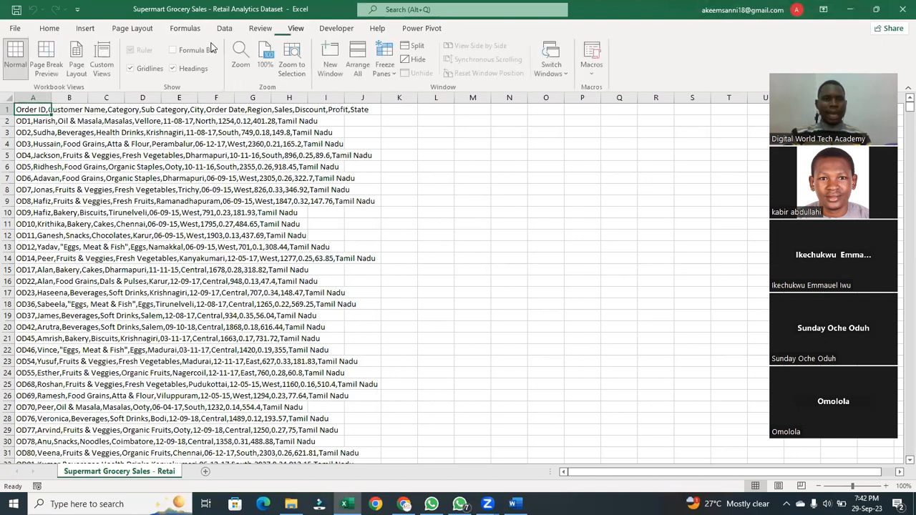
left_click(174, 50)
Examine several cells in the first rows against A1 to check which column actually holds the comma-separated text
left_click(367, 239)
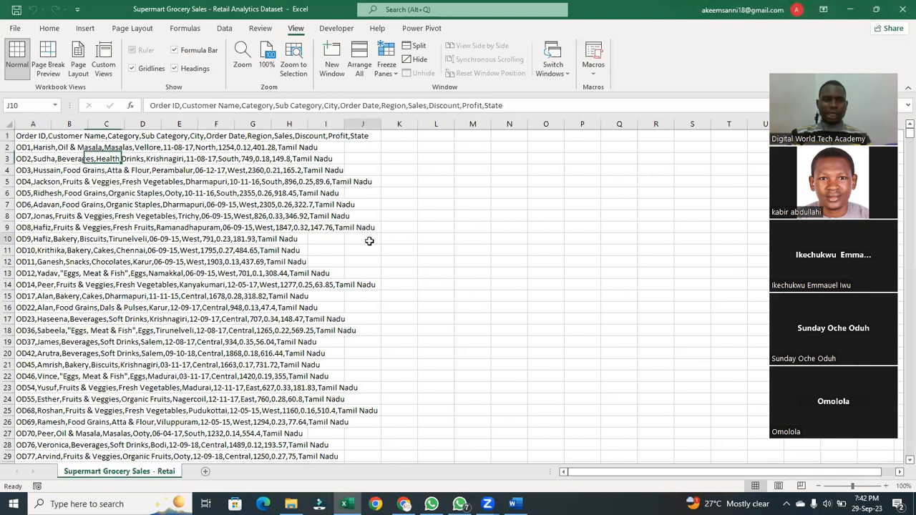
left_click(180, 183)
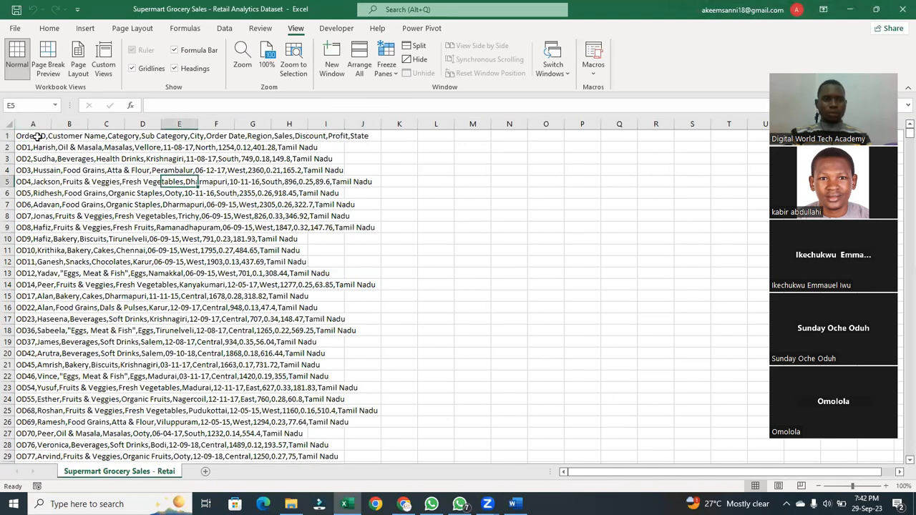
left_click(34, 135)
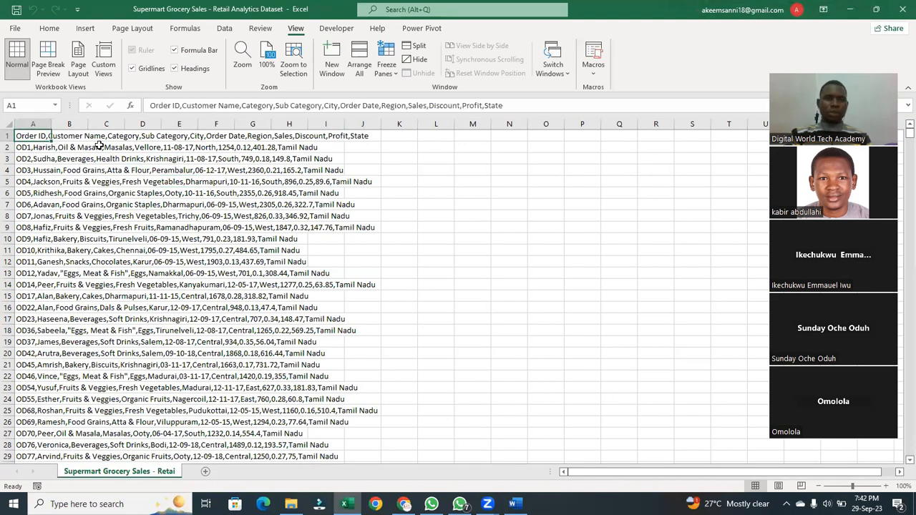
left_click(102, 146)
left_click(224, 172)
left_click(223, 191)
left_click(121, 191)
left_click(64, 183)
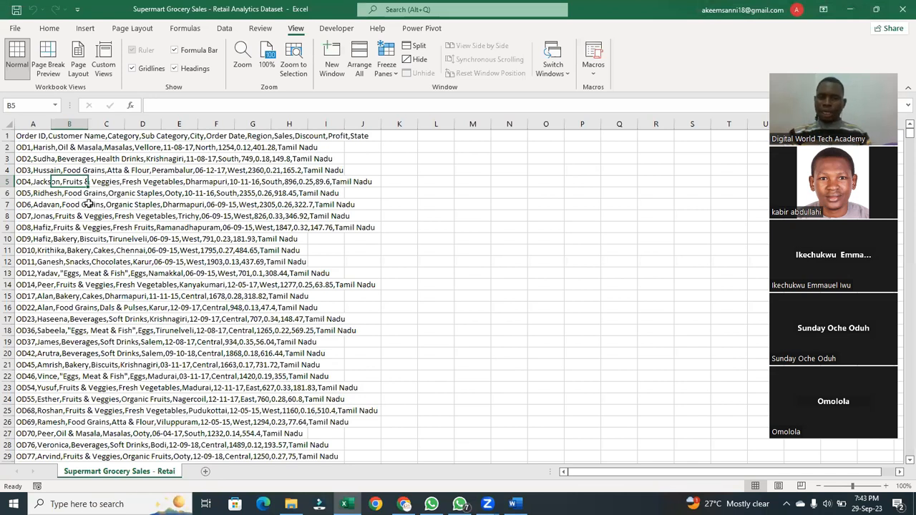
left_click(39, 138)
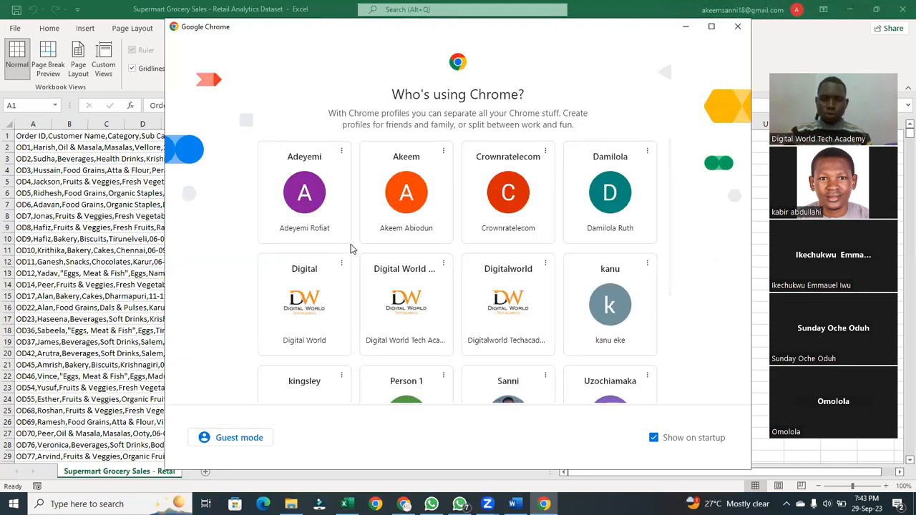
Switch to Chrome with the presenter's own profile and maximize the browser window
left_click(397, 231)
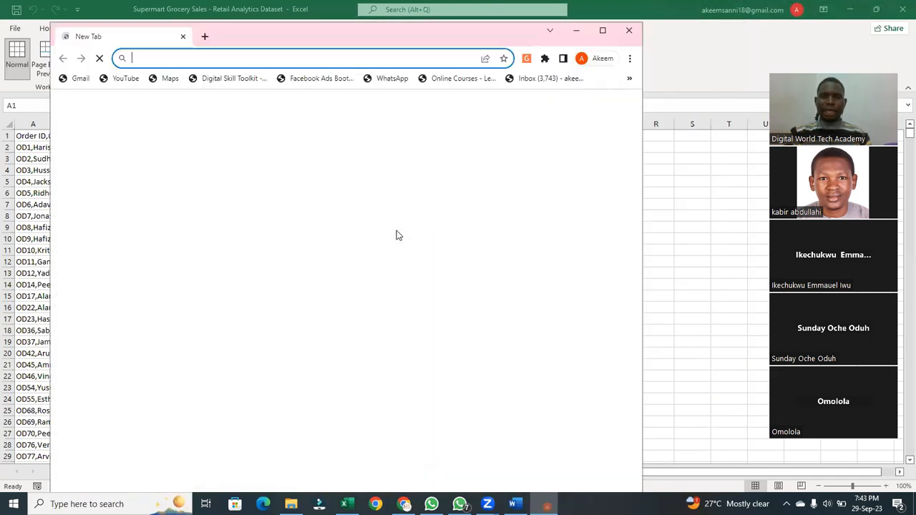
left_click(603, 30)
left_click(635, 316)
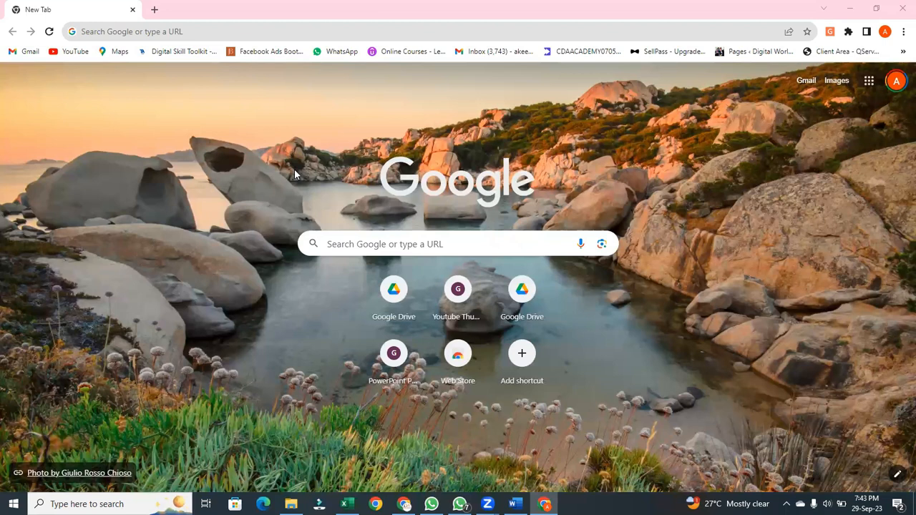
Run the suggested Google search "google data set" and open the Dataset Search site from the results
left_click(344, 243)
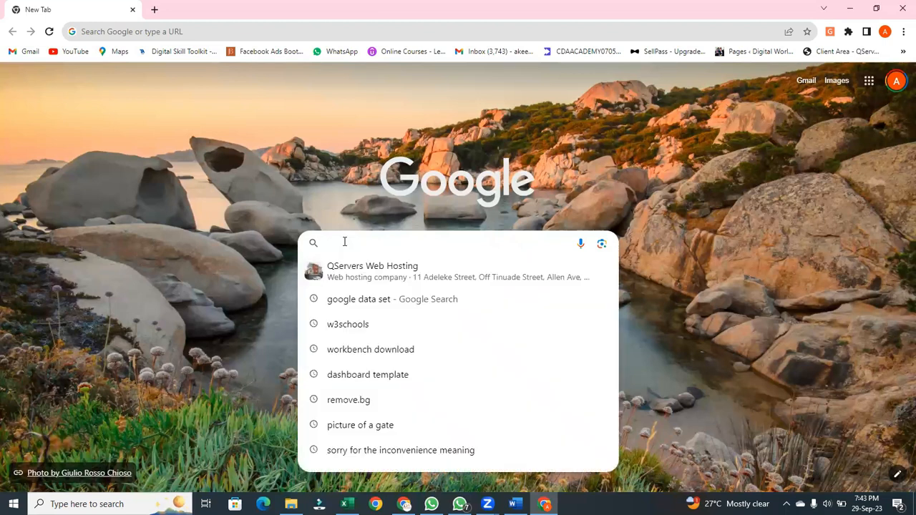
left_click(371, 307)
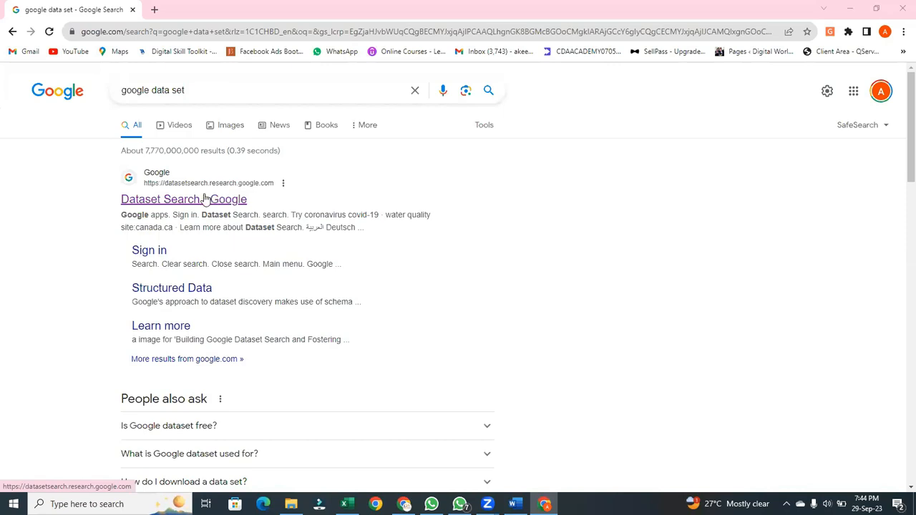
left_click(173, 202)
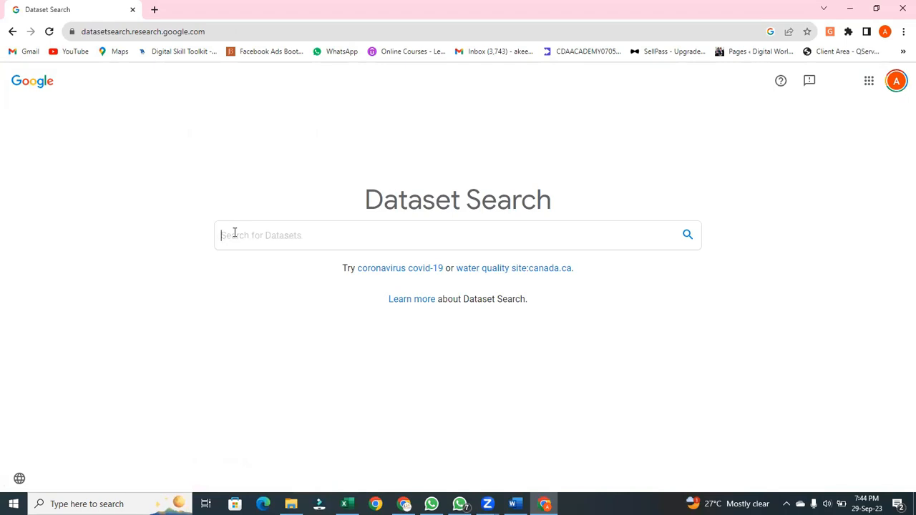
Search the datasets for "sales data" and look through the list of matching datasets
type("sales")
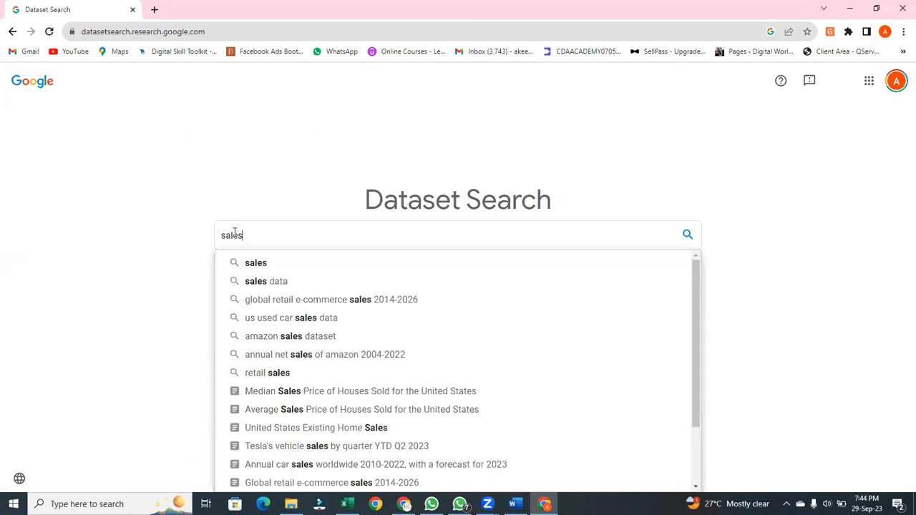
left_click(283, 283)
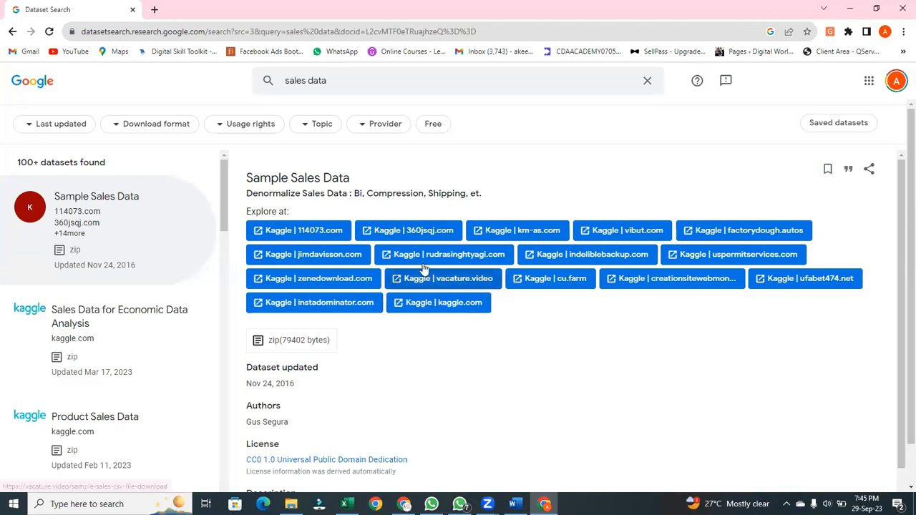
left_click_drag(224, 187, 241, 249)
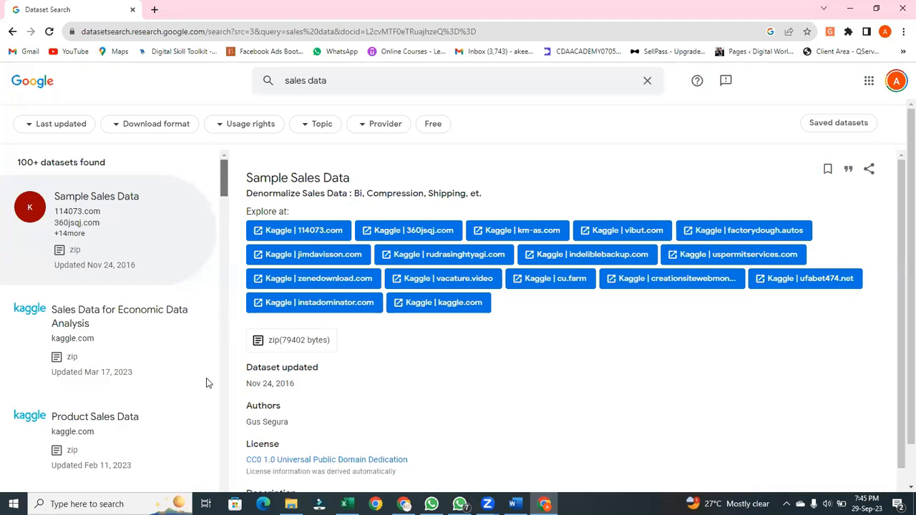
Open the Product Sales Data dataset on Kaggle, review its description, and close its page
left_click(104, 423)
double_click(105, 424)
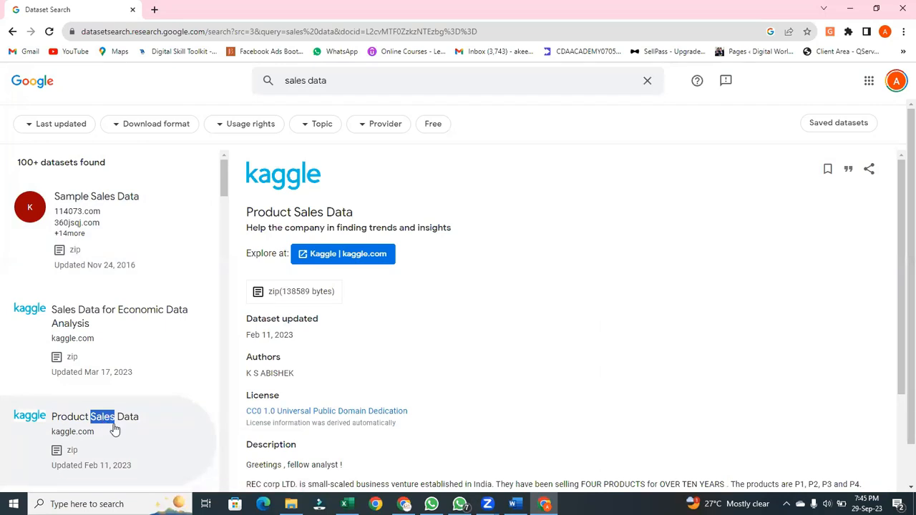
left_click(135, 437)
left_click(372, 256)
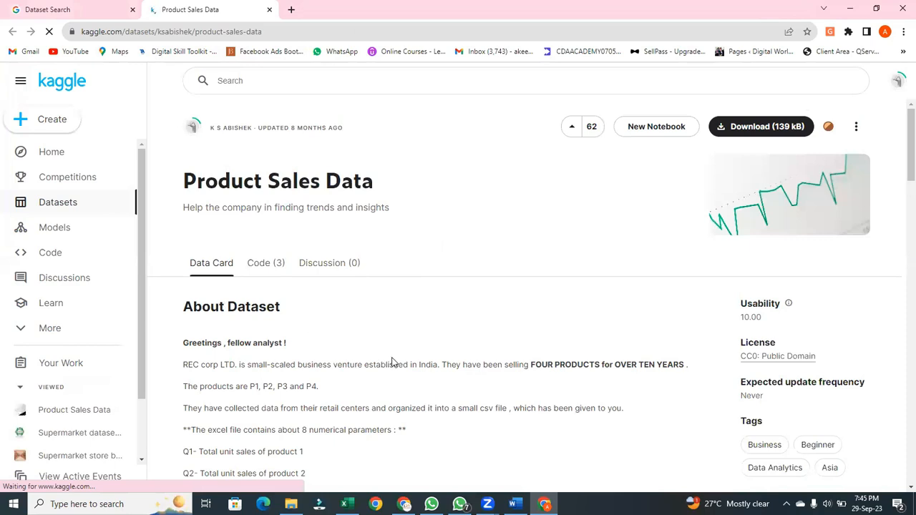
mouse_move(901, 144)
left_mouse_down()
mouse_move(900, 179)
mouse_move(885, 145)
left_mouse_up()
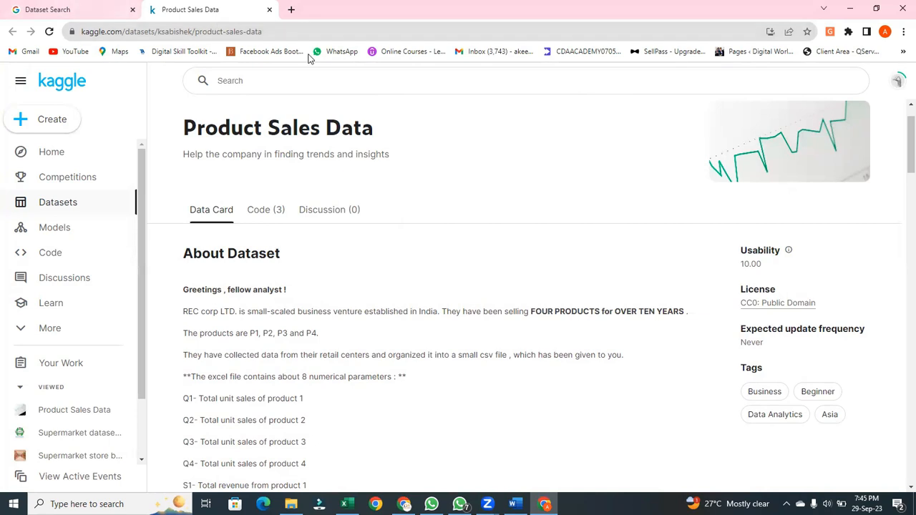
left_click(269, 9)
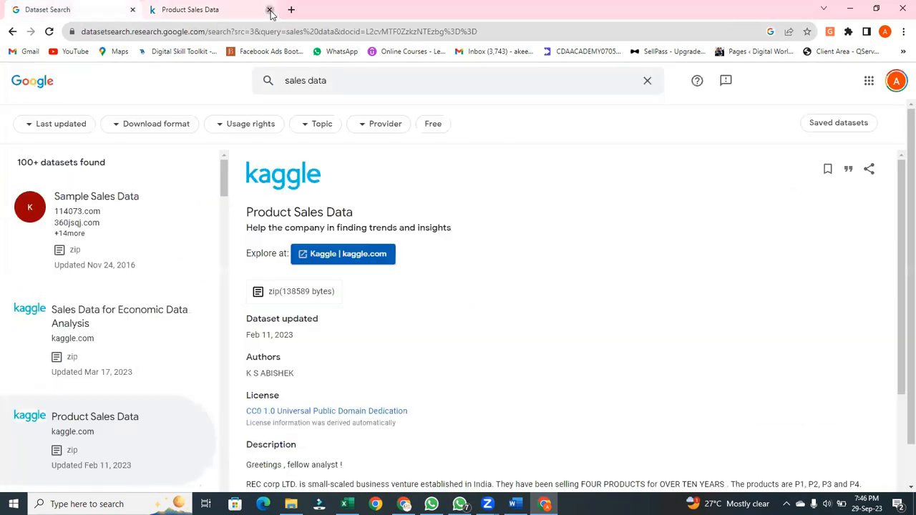
Open the Sales Data for Economic Data Analysis dataset on Kaggle and expand its full column descriptions
left_click(72, 313)
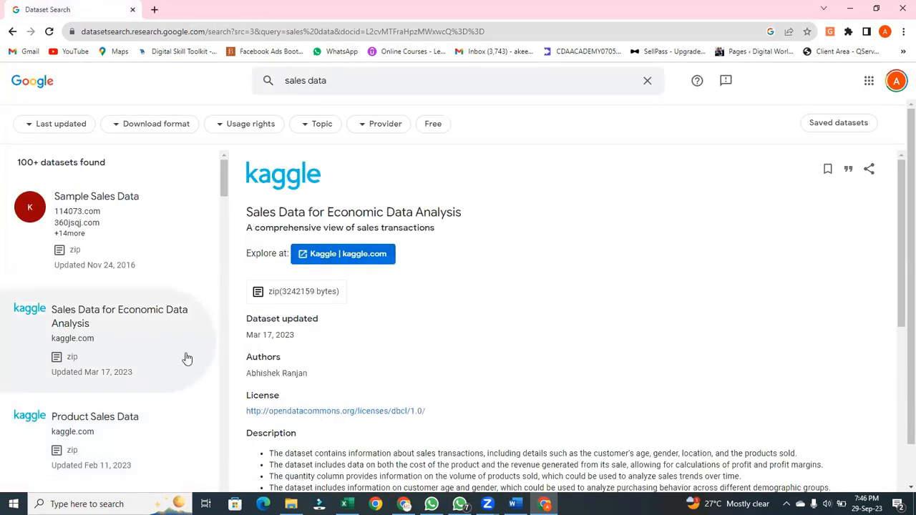
left_click(367, 258)
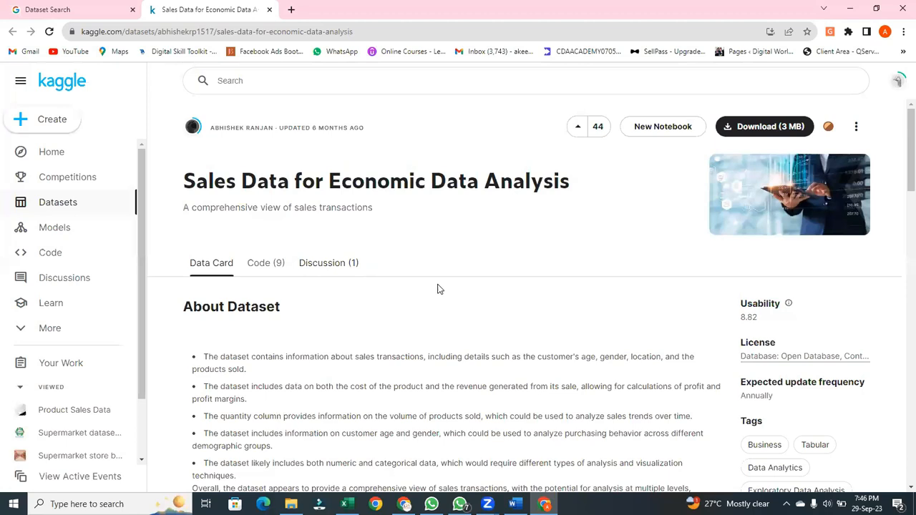
scroll(900, 164, "down", 4)
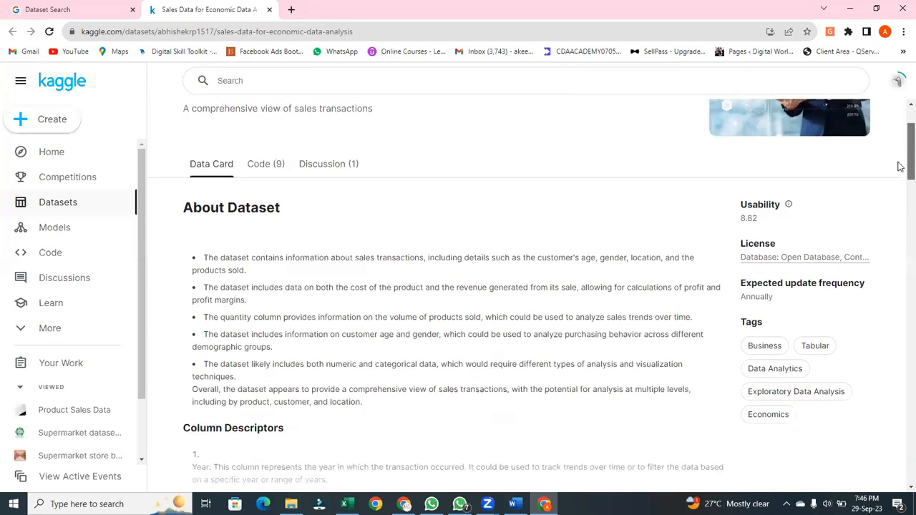
scroll(900, 187, "down", 1)
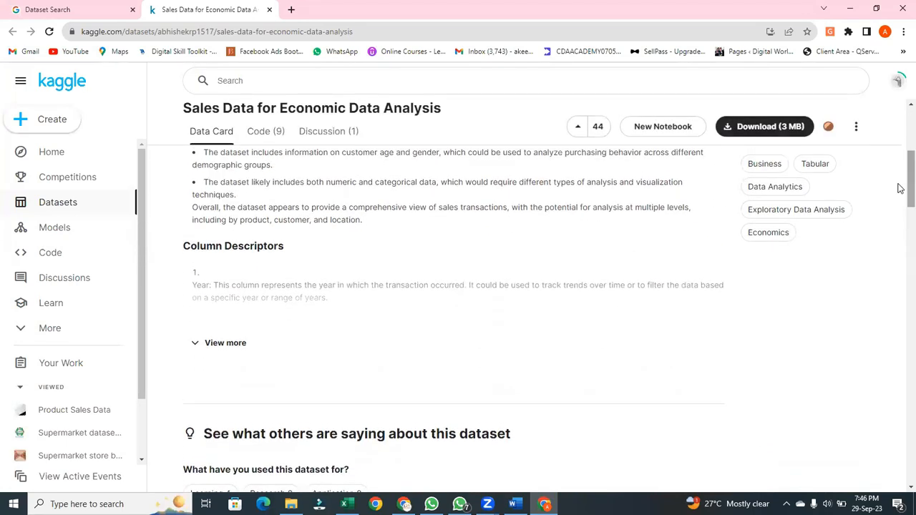
left_click(226, 343)
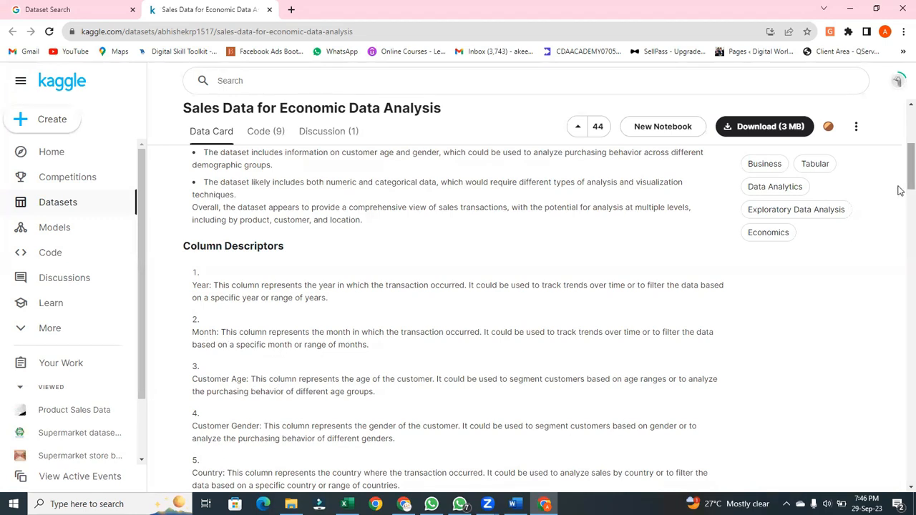
Download the Sales Data for Economic Data Analysis dataset from Kaggle and open the Downloads folder in File Explorer
mouse_move(900, 184)
left_mouse_down()
mouse_move(900, 264)
mouse_move(900, 197)
left_mouse_up()
left_click(782, 125)
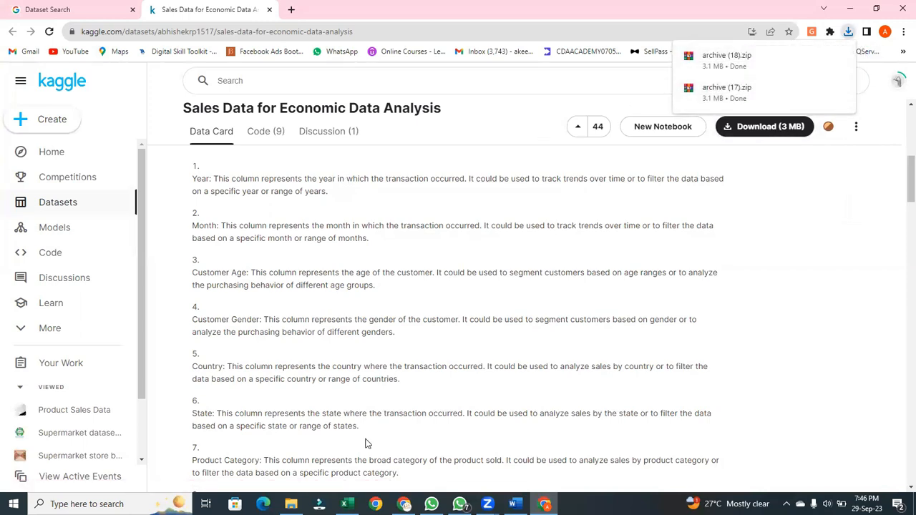
left_click(296, 483)
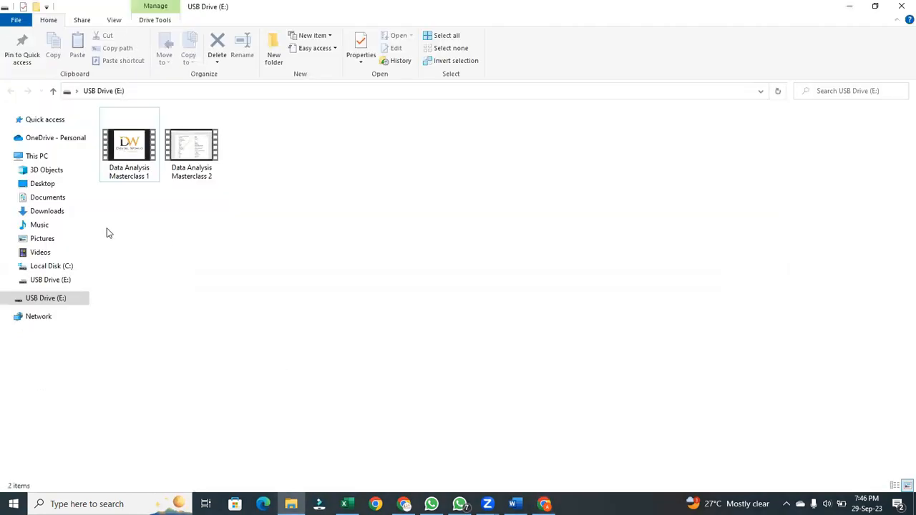
left_click(57, 211)
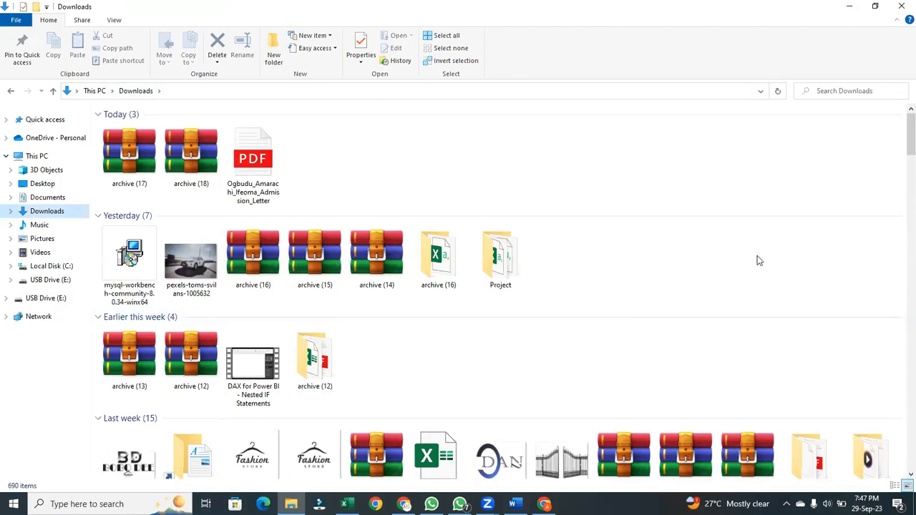
left_click(549, 178)
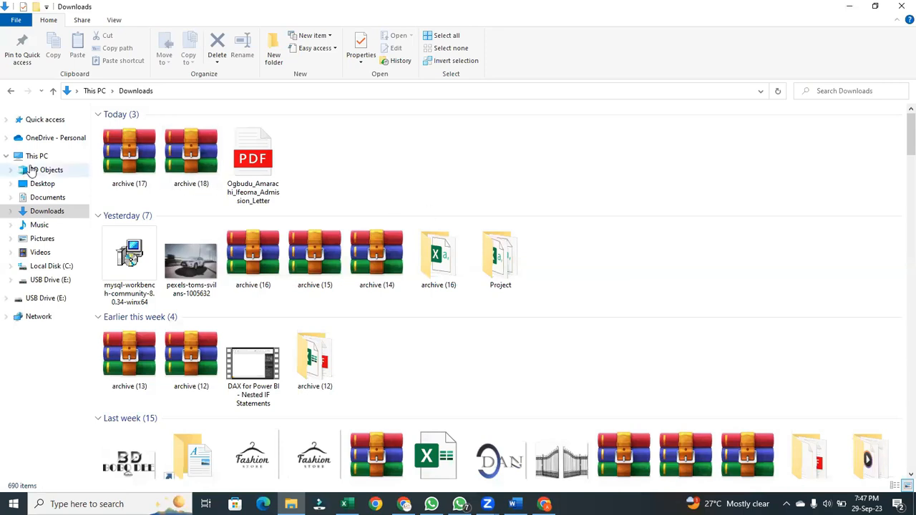
Delete the duplicate download archive (17) from the Downloads folder
double_click(190, 168)
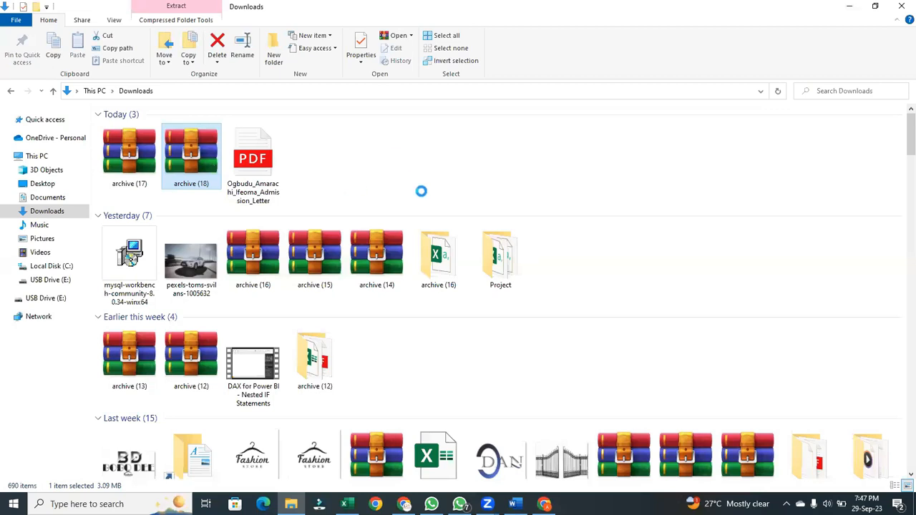
left_click(481, 170)
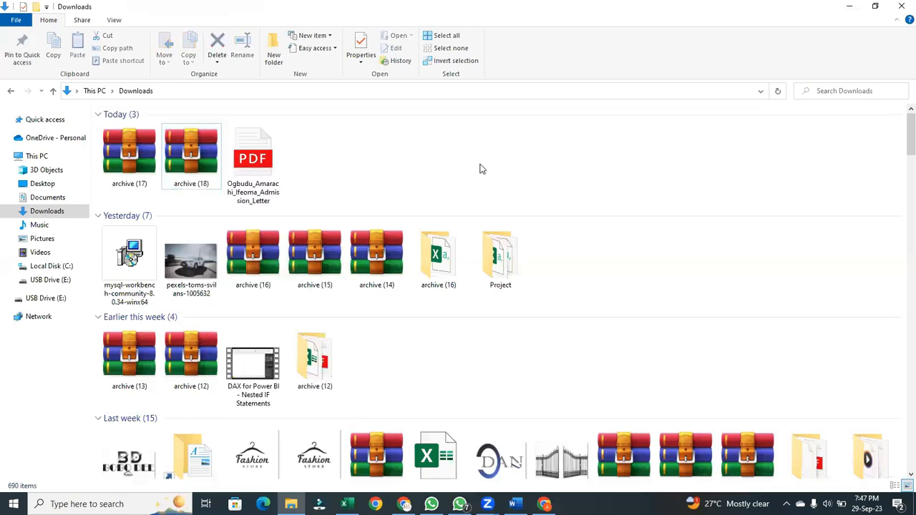
left_click(150, 166)
right_click(150, 165)
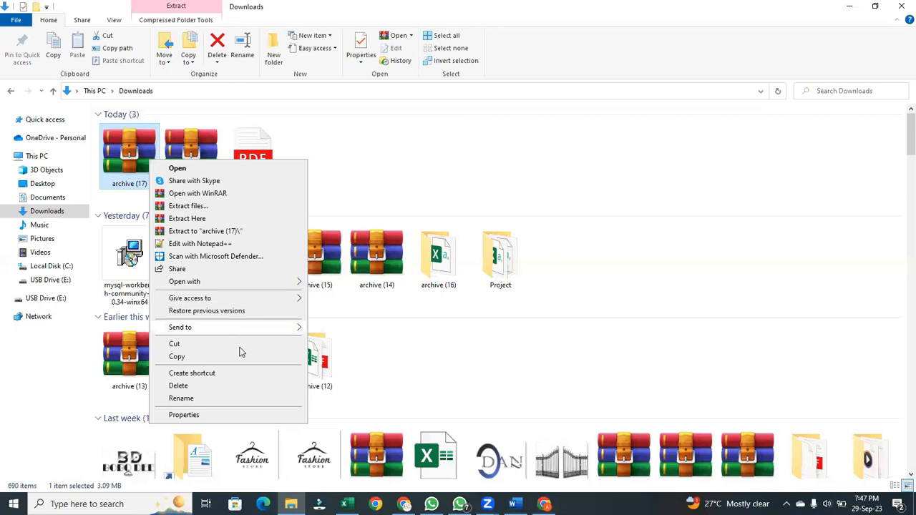
left_click(239, 387)
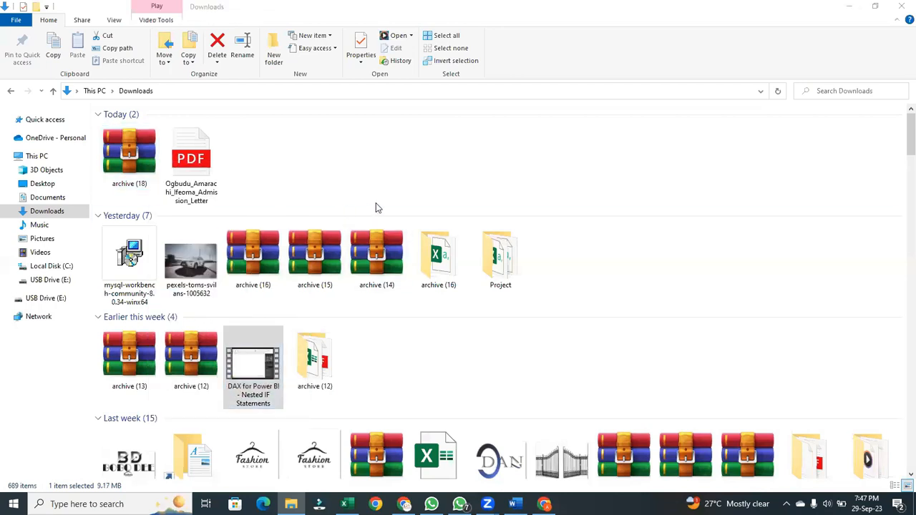
Extract archive (18) to its default destination folder in Downloads and open the extracted folder
right_click(146, 166)
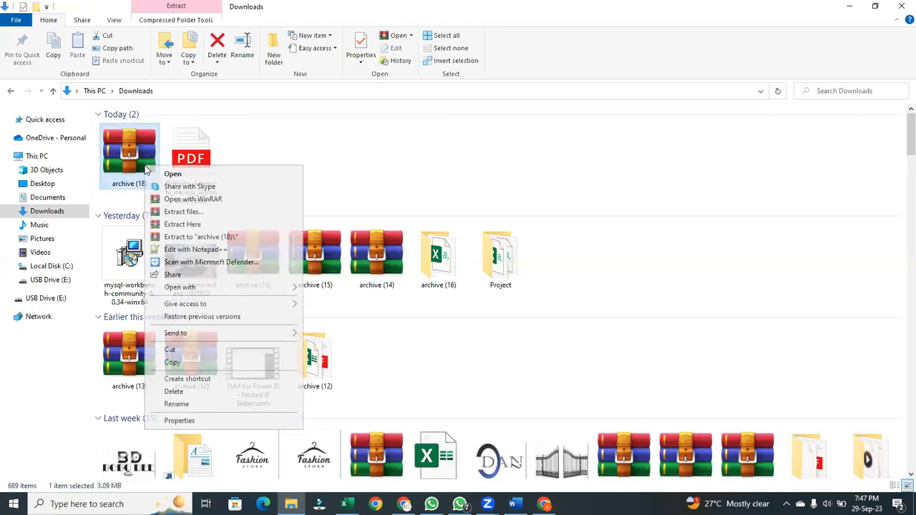
left_click(205, 214)
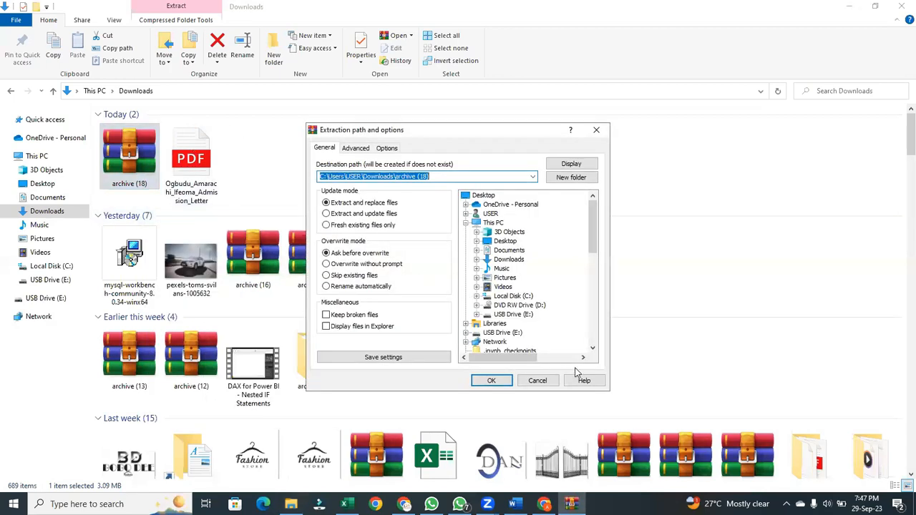
left_click(496, 383)
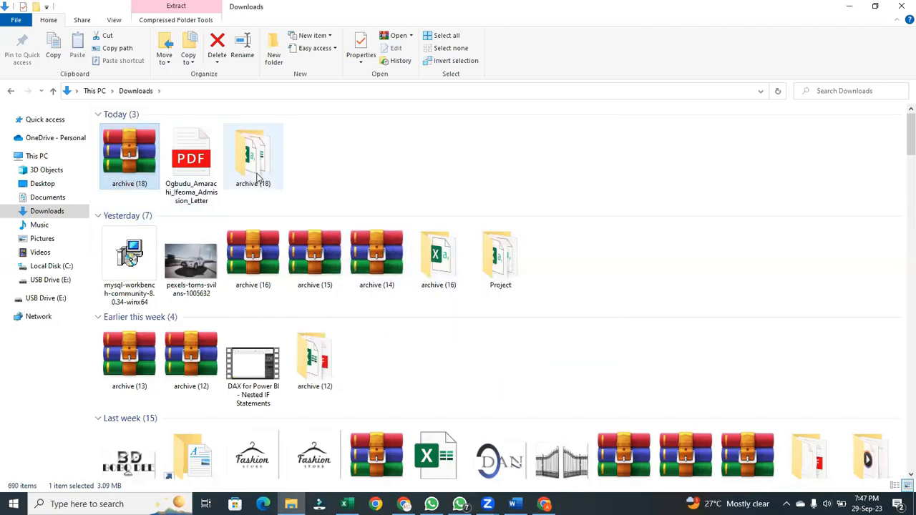
double_click(259, 177)
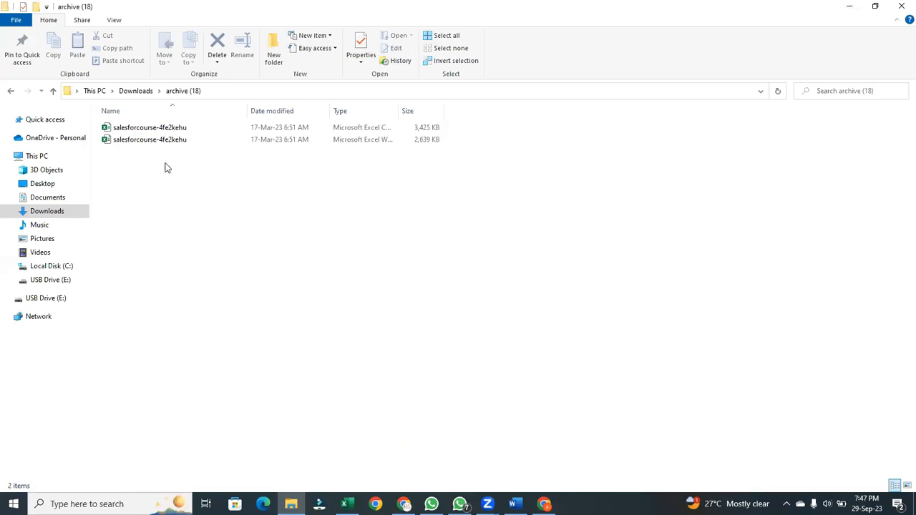
Open the salesforcourse-4fe2kehu CSV file in Excel and close the Supermart Grocery Sales workbook
left_click(159, 130)
double_click(159, 130)
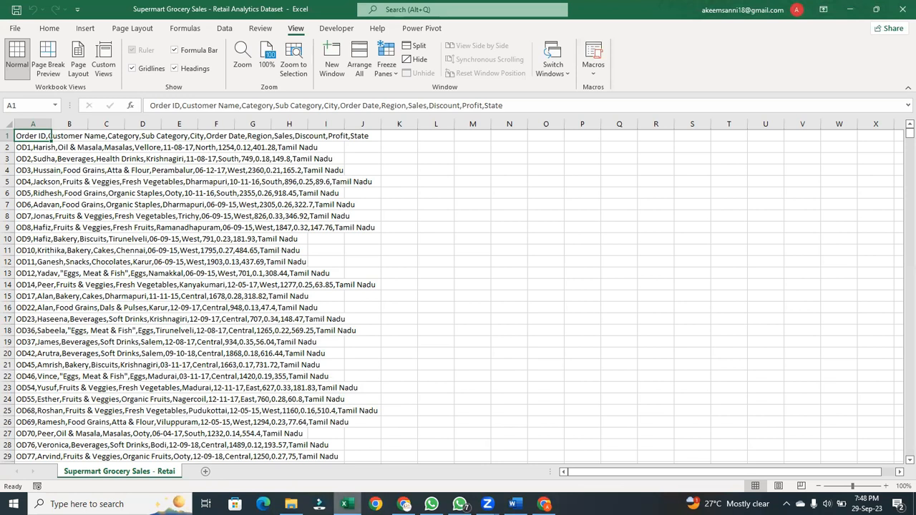
mouse_move(347, 504)
left_click(902, 8)
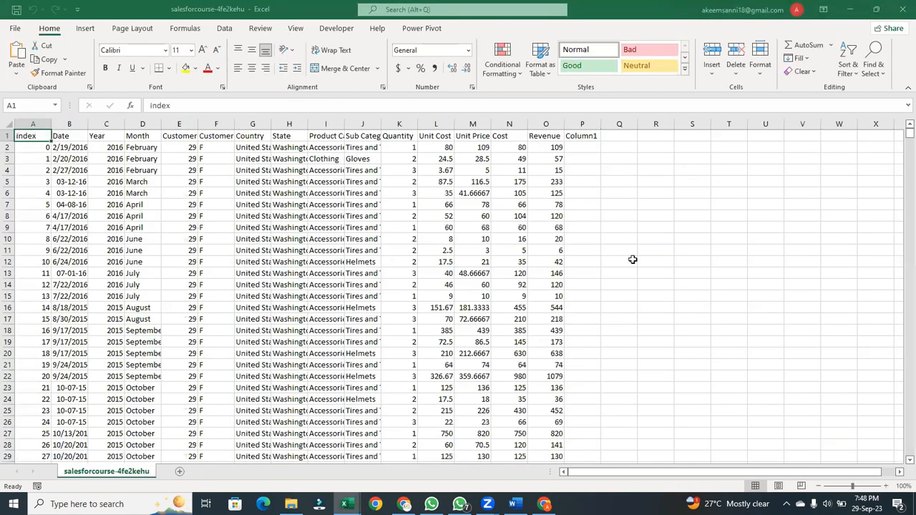
Auto-fit the column widths from Date through Sub Category to their contents
left_click_drag(381, 120, 382, 120)
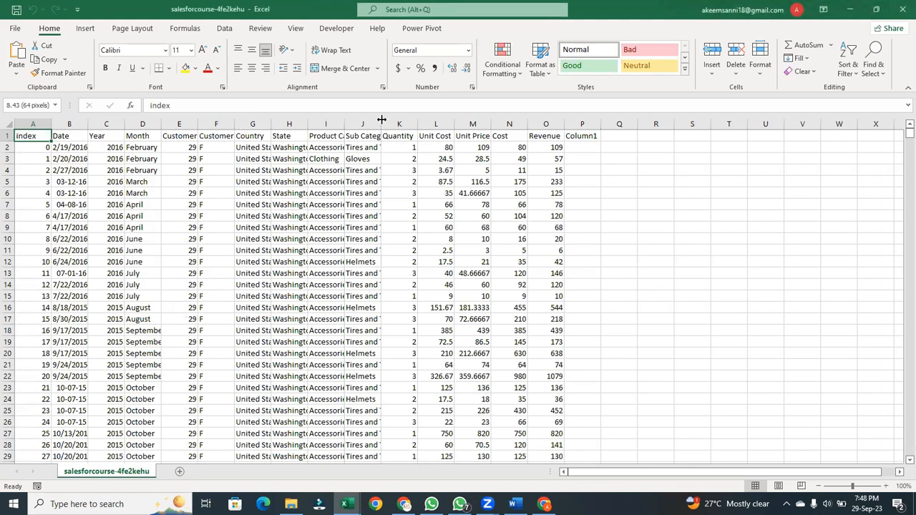
double_click(381, 120)
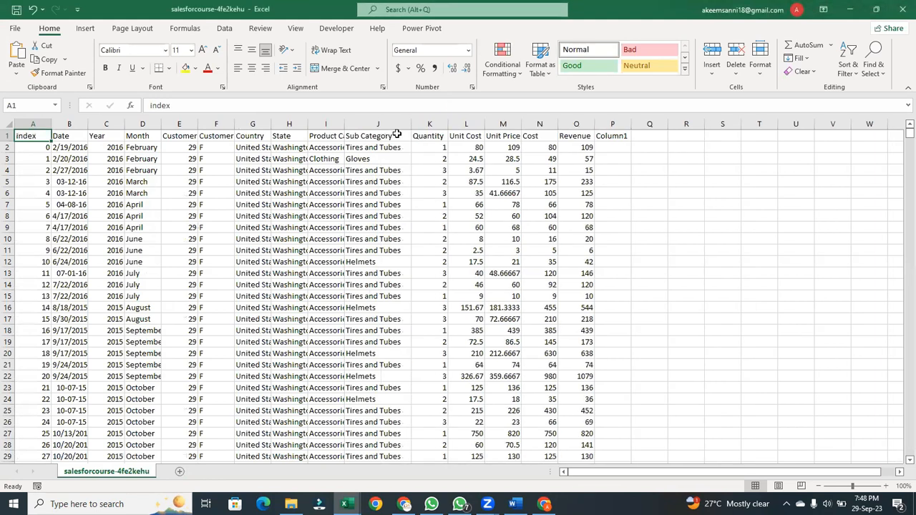
double_click(344, 120)
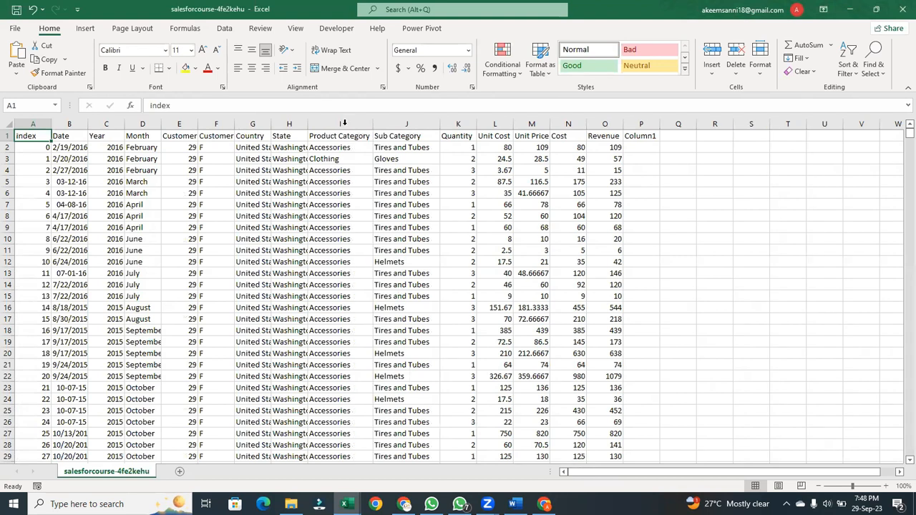
double_click(307, 120)
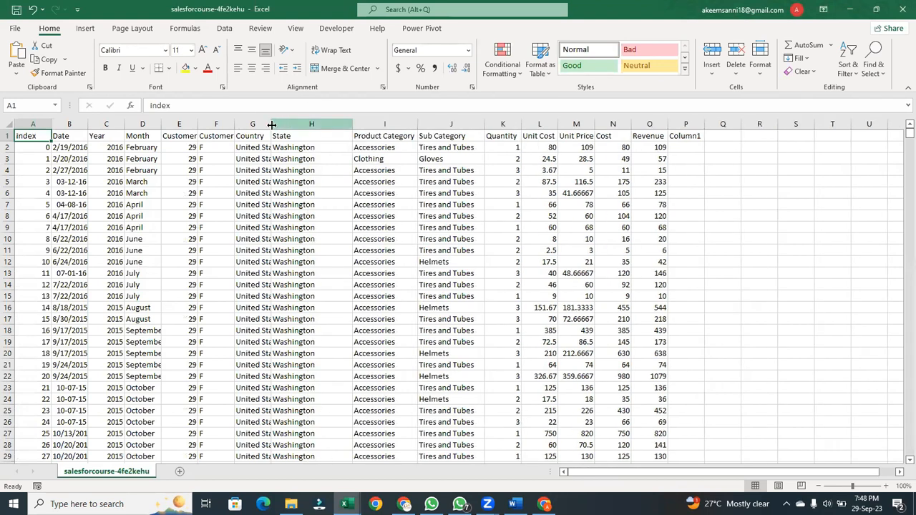
double_click(271, 120)
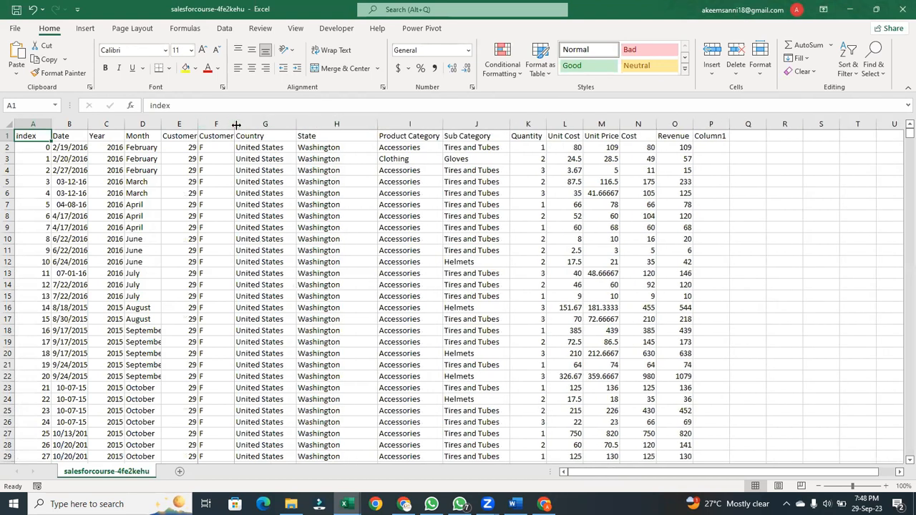
double_click(235, 124)
double_click(198, 125)
left_click_drag(198, 125, 158, 124)
double_click(161, 125)
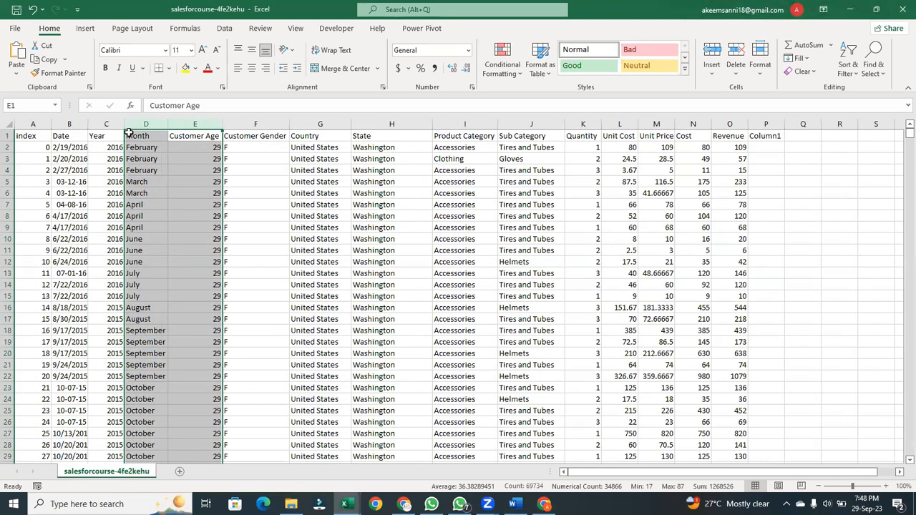
double_click(124, 125)
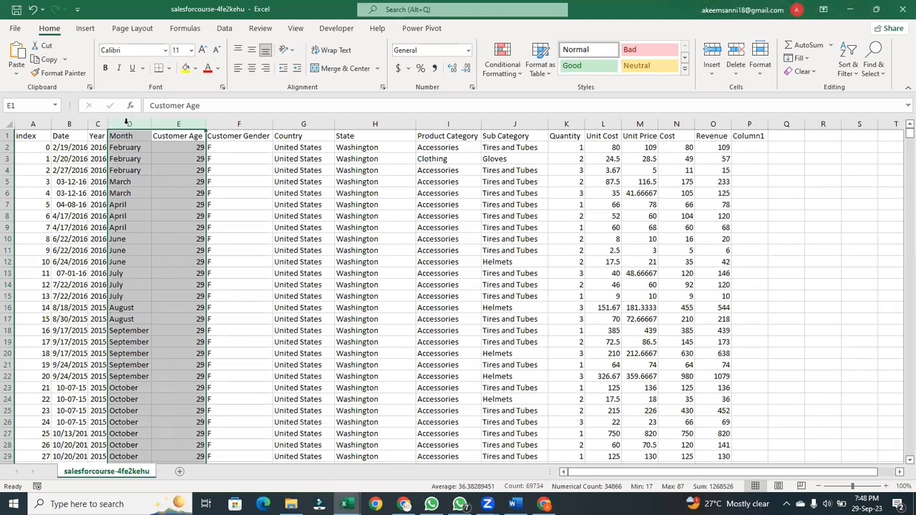
double_click(89, 125)
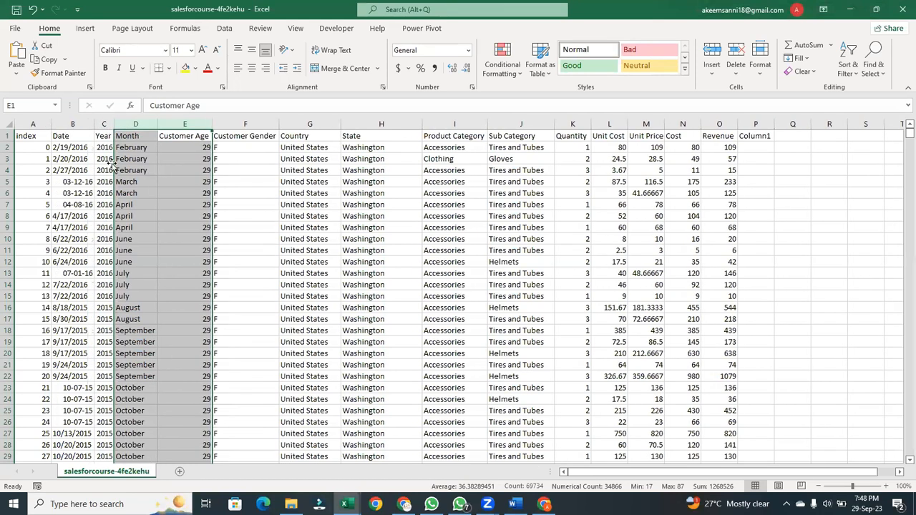
Examine individual entries in the Date column, comparing how the dates in rows 2 to 12 are stored
left_click(75, 158)
left_click(72, 170)
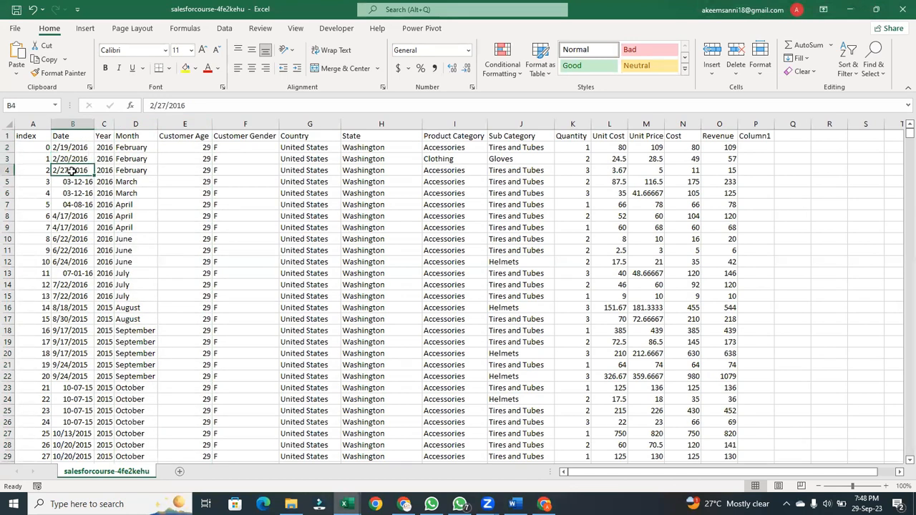
left_click(70, 217)
left_click(75, 228)
left_click(75, 240)
left_click(75, 250)
left_click(76, 262)
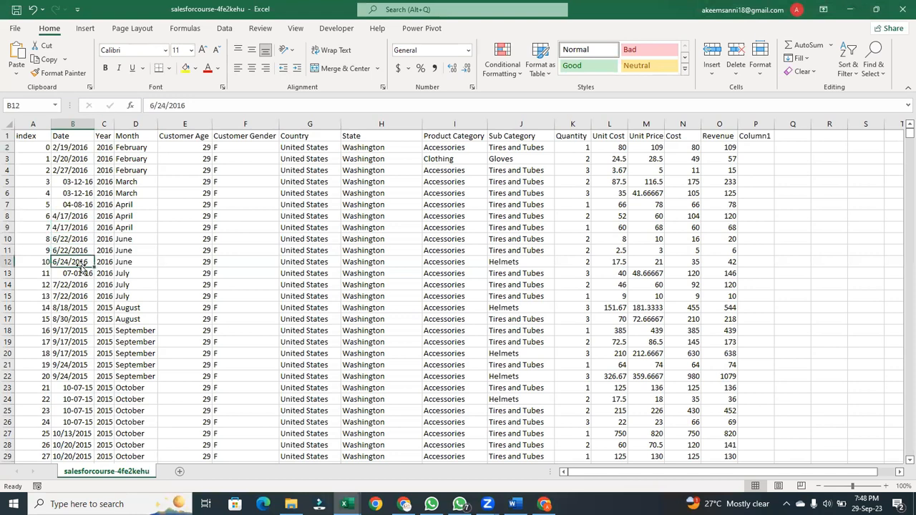
double_click(95, 125)
left_click(77, 147)
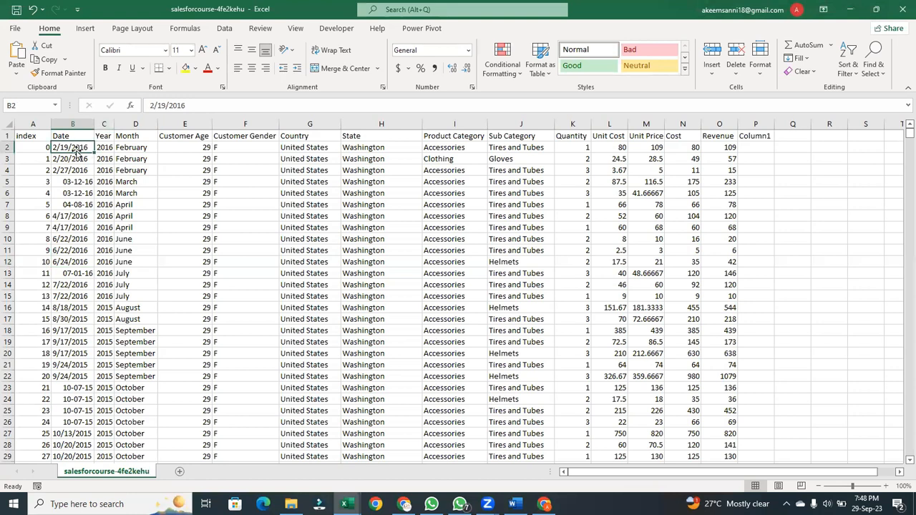
double_click(78, 159)
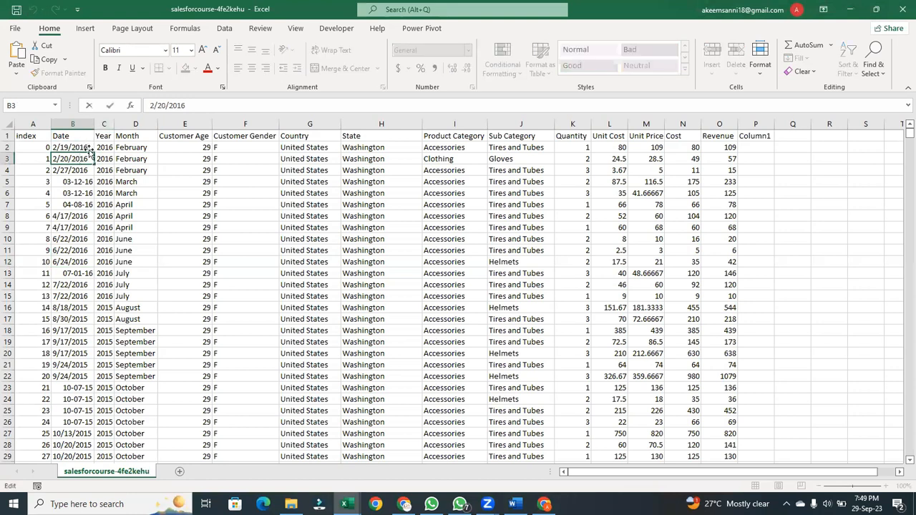
left_click(85, 148)
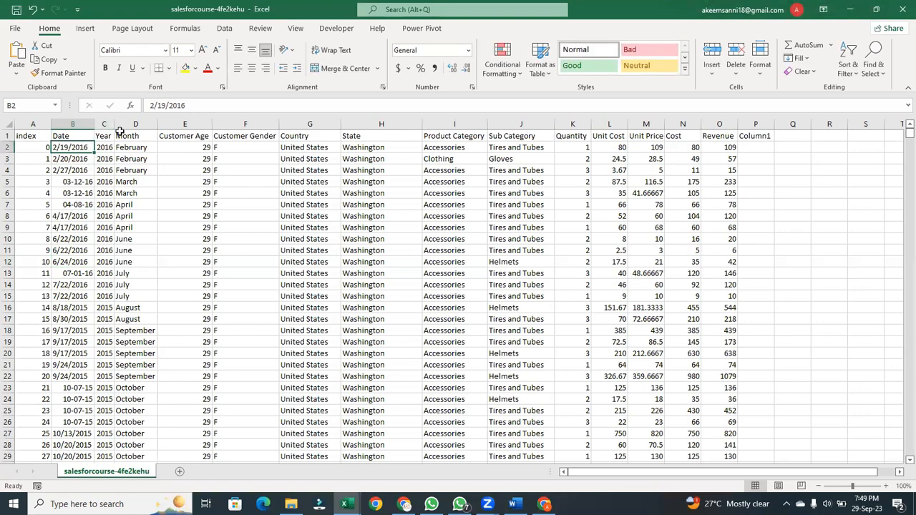
Widen the Date column well beyond its contents and compare the alignment and number format of its entries
left_click_drag(94, 125, 144, 126)
left_click(125, 181)
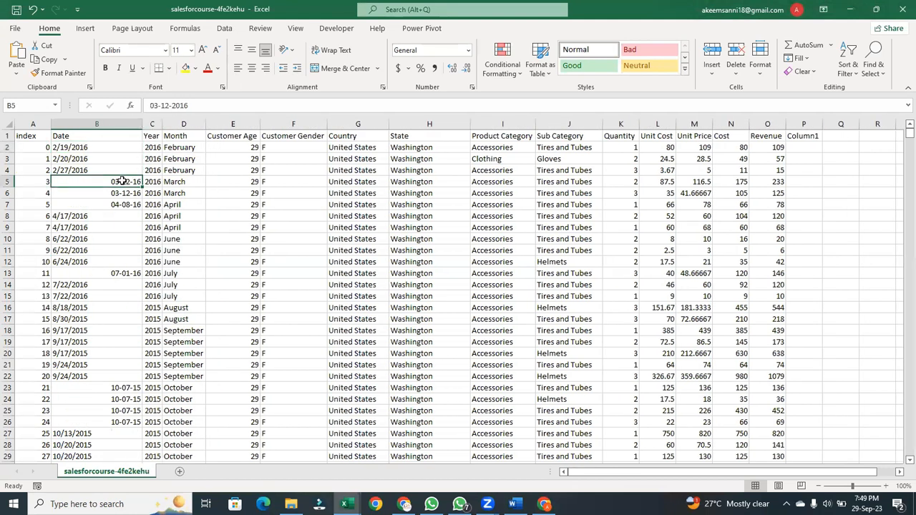
left_click(126, 193)
left_click(126, 204)
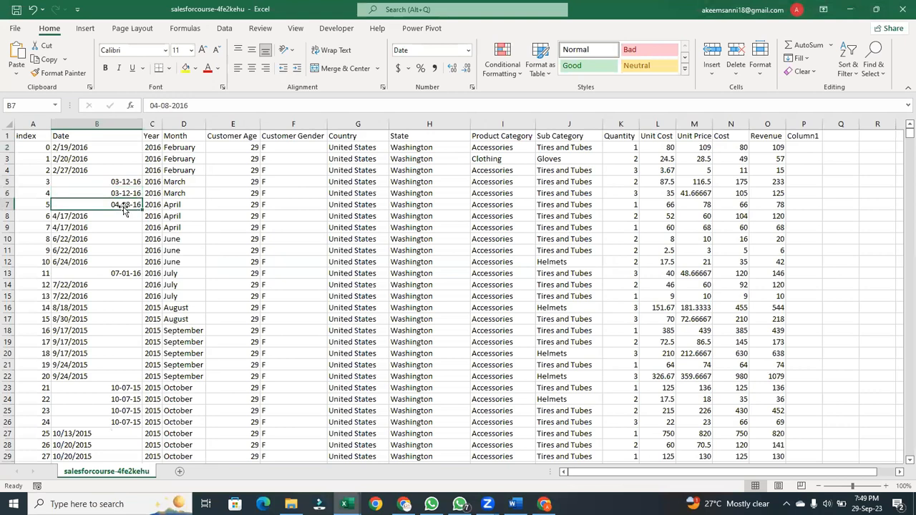
left_click(79, 174)
left_click(75, 159)
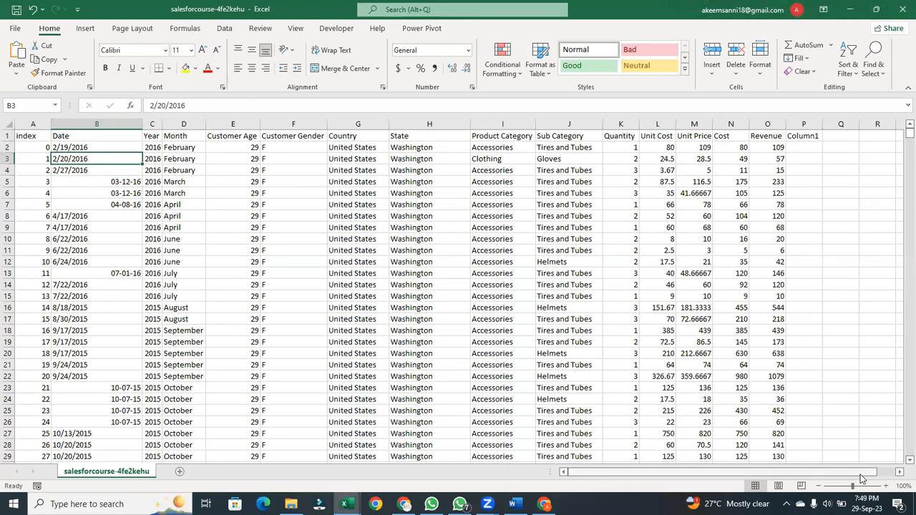
Zoom the worksheet in to 178% and bring the first columns and the header row into view
left_click_drag(858, 486, 864, 485)
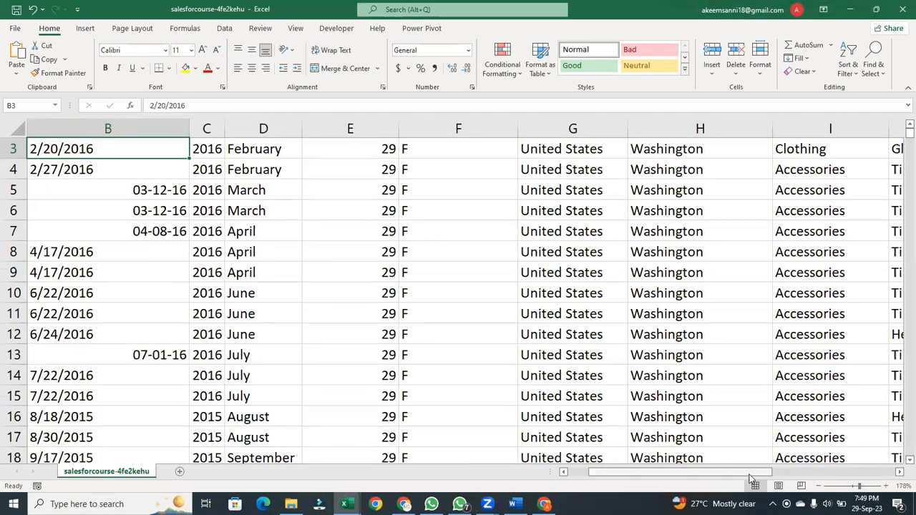
left_click_drag(752, 473, 746, 475)
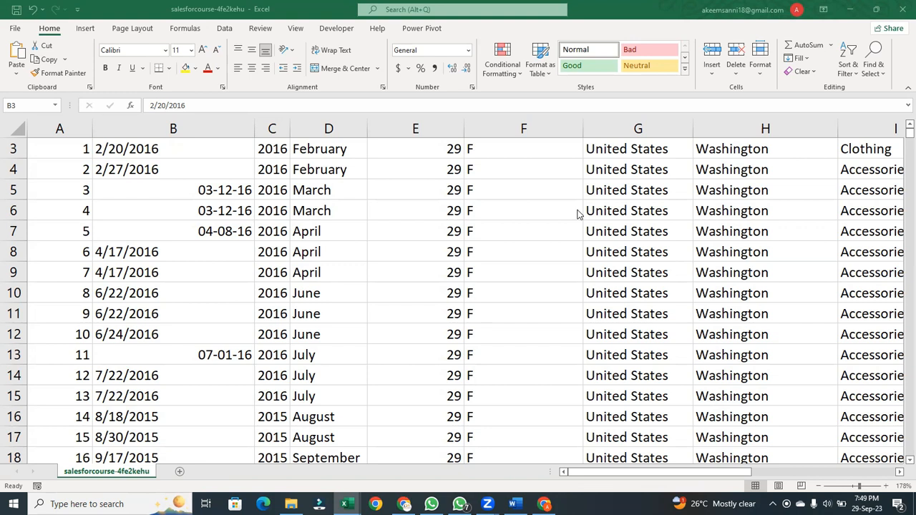
left_click(899, 132)
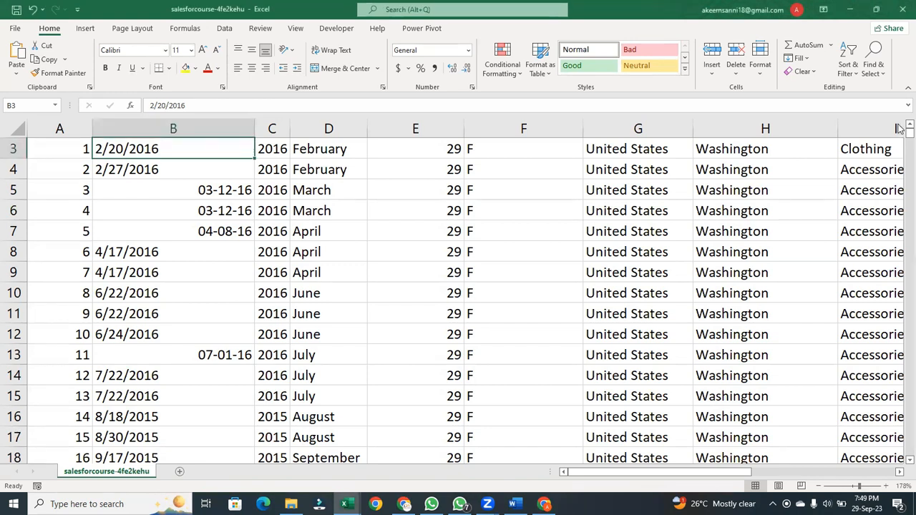
left_click(751, 210)
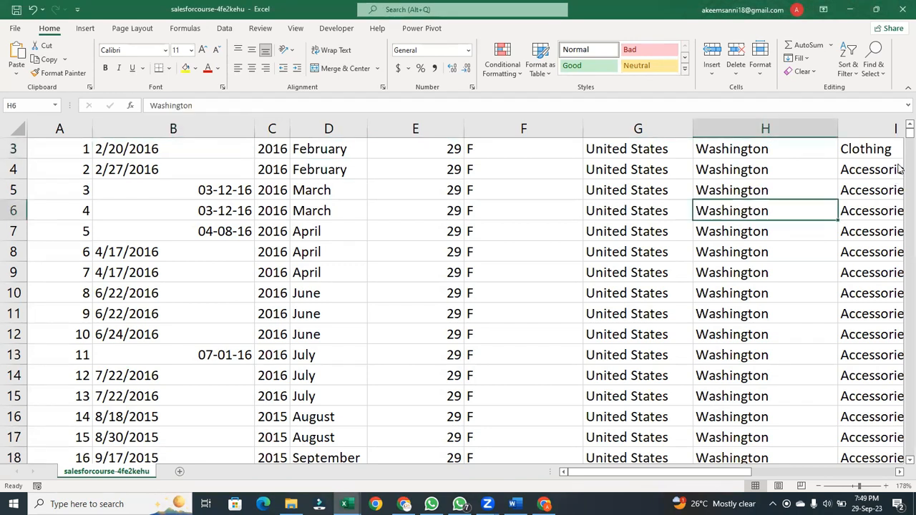
scroll(898, 129, "up", 1)
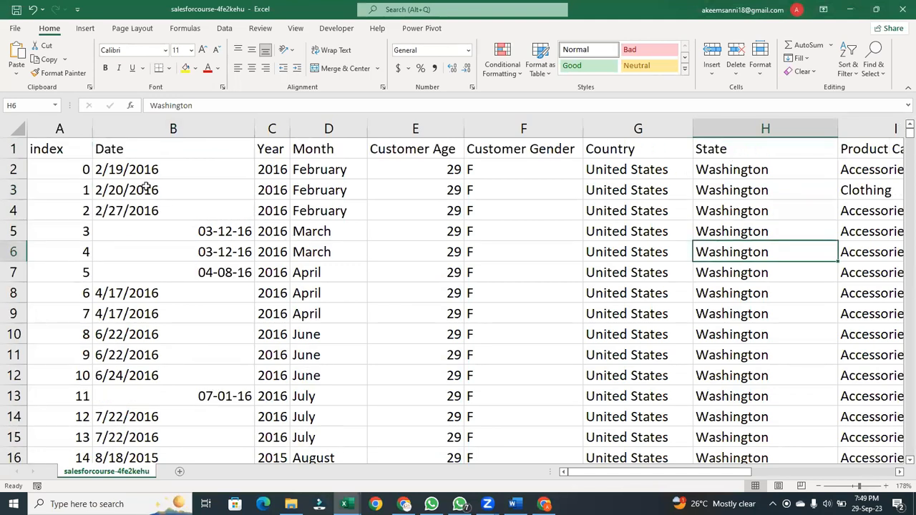
Compare the number format of the Date entries in rows 2 and 3 with the entry in row 5
double_click(150, 173)
left_click(156, 194)
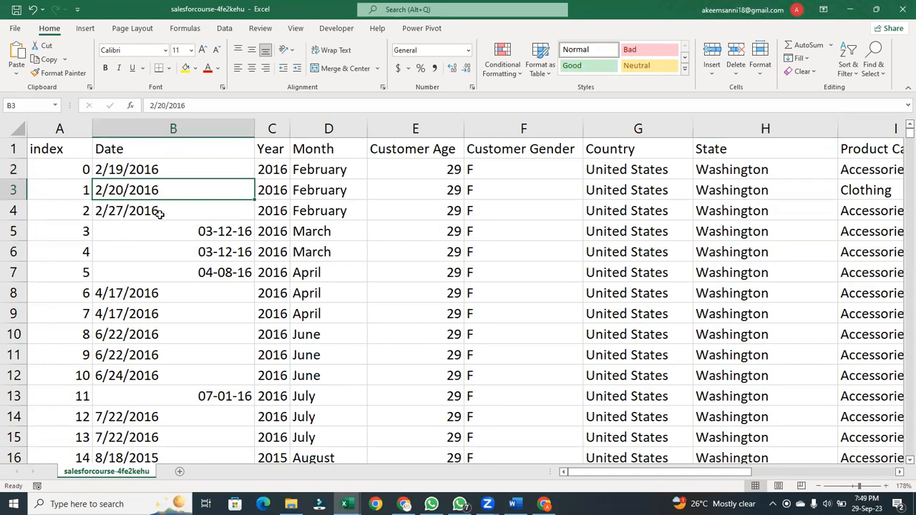
left_click(215, 229)
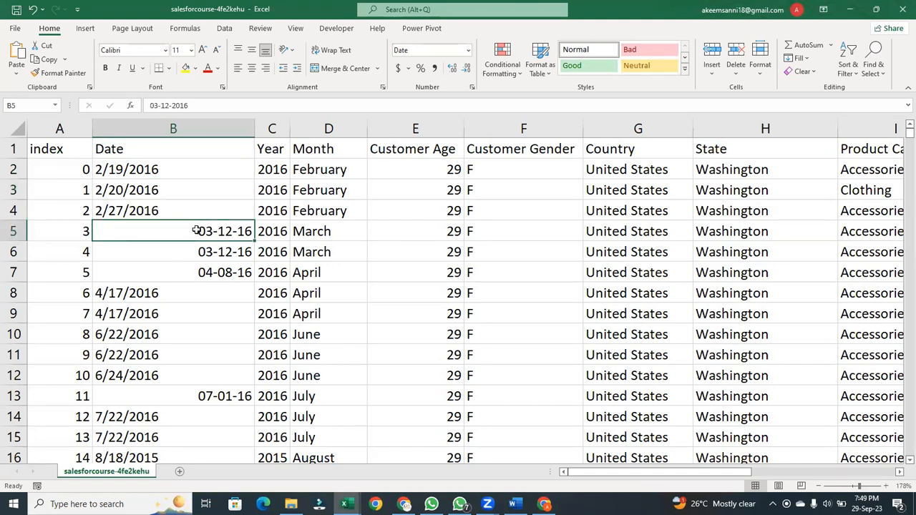
left_click(181, 169)
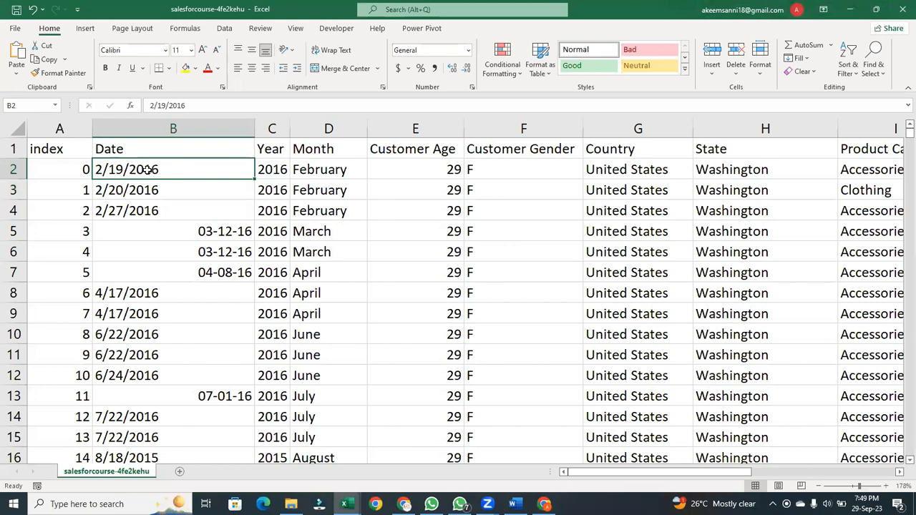
left_click(216, 237)
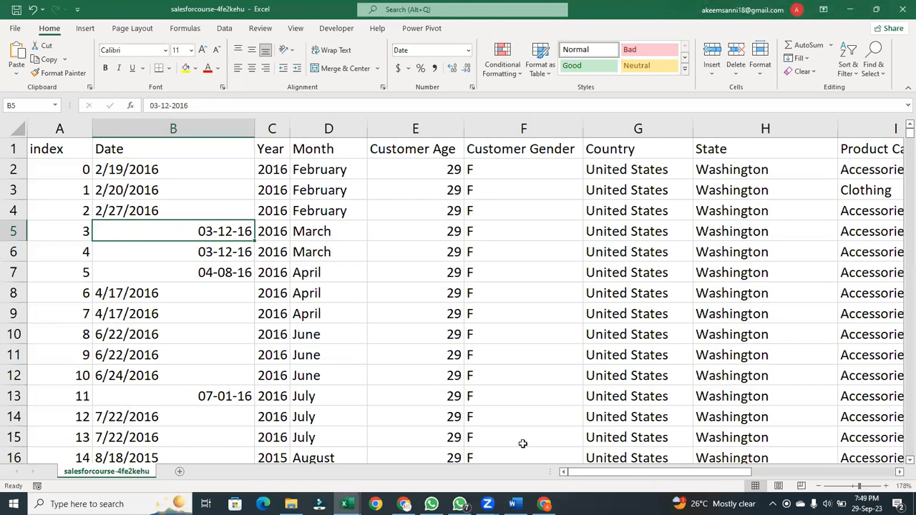
key("ctrl+shift+d")
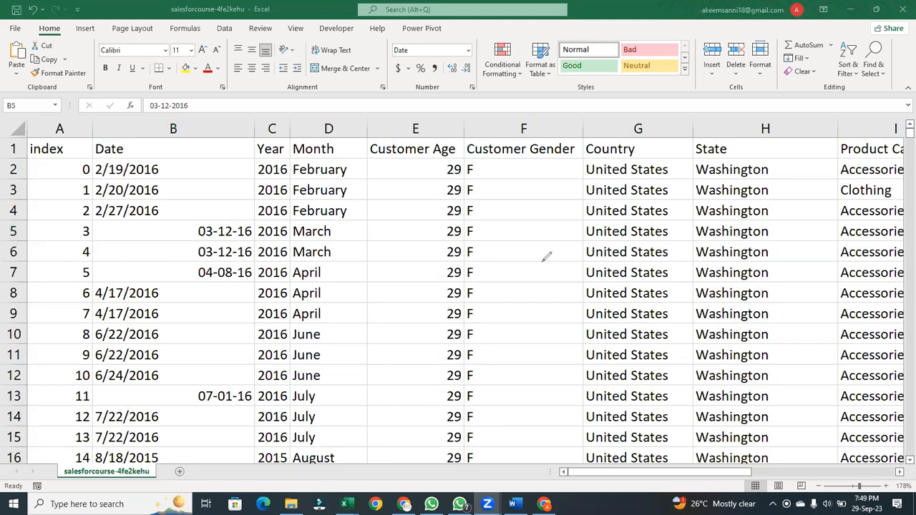
mouse_move(391, 38)
left_mouse_down()
mouse_move(461, 68)
mouse_move(472, 86)
left_mouse_up()
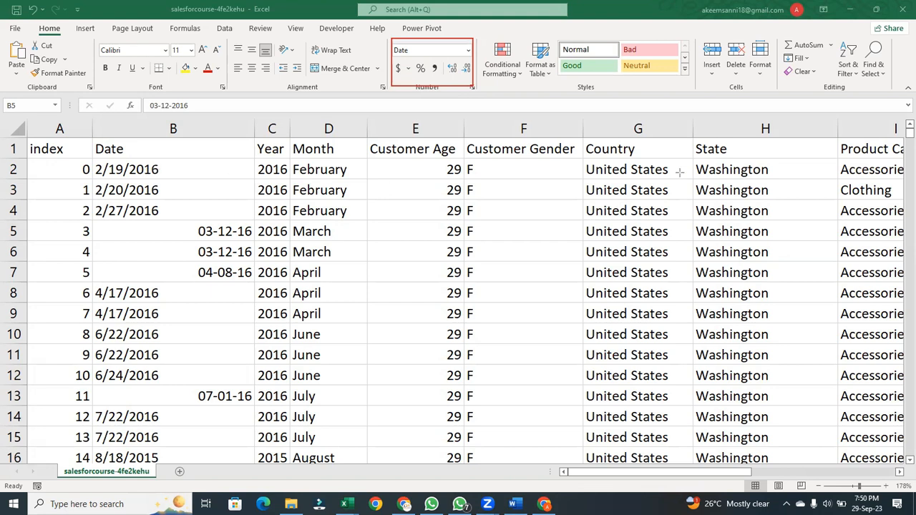
key("ctrl+z")
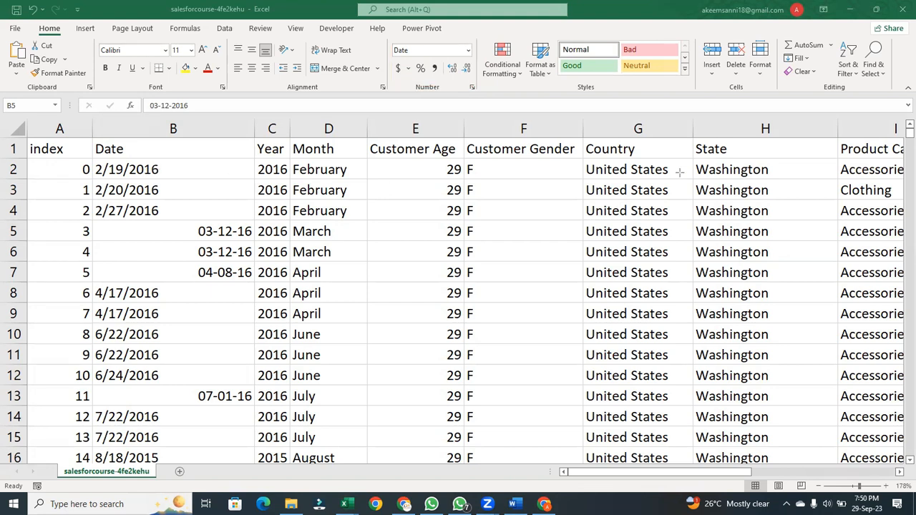
Examine the Date entries in rows 2 to 9, comparing the number format of the slash-separated and dash-separated dates
left_click(214, 233)
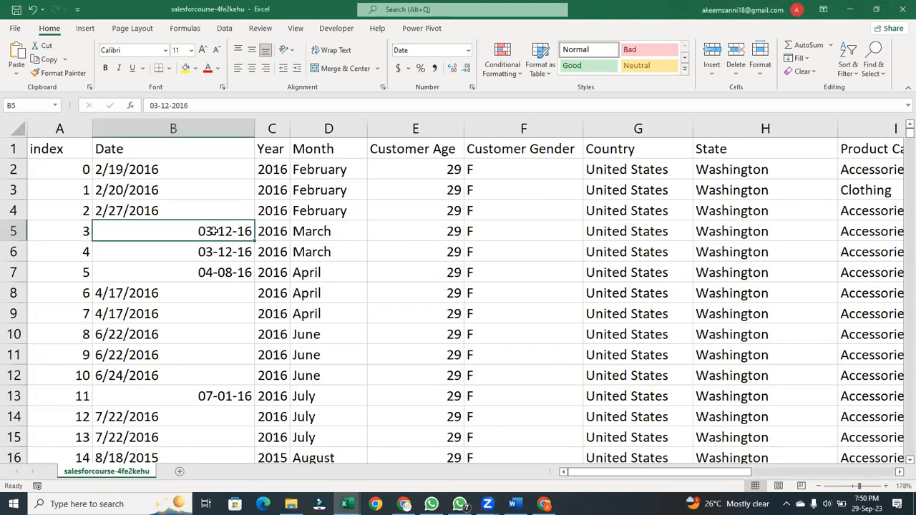
left_click(203, 251)
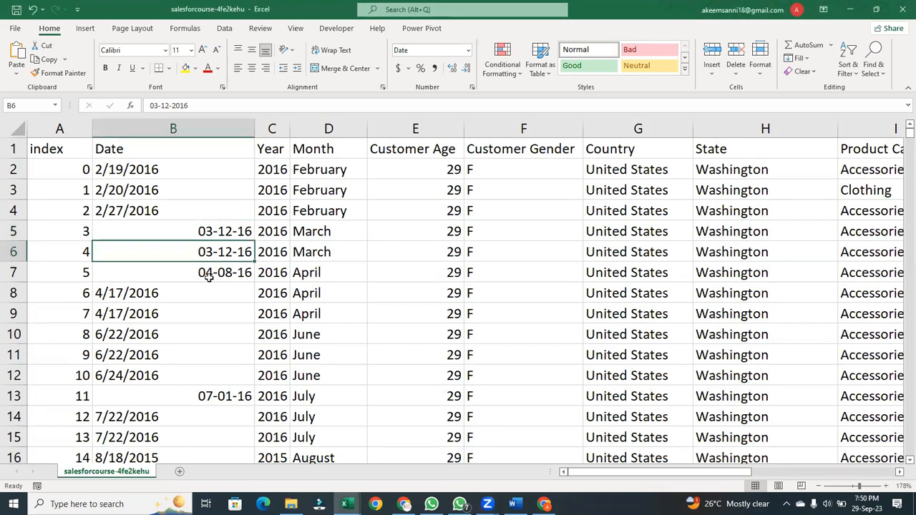
left_click(209, 276)
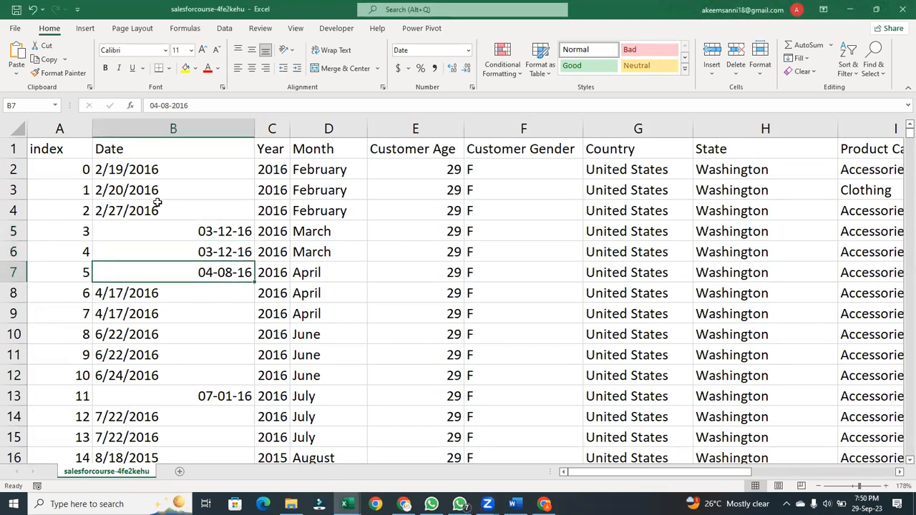
left_click(143, 169)
left_click(149, 189)
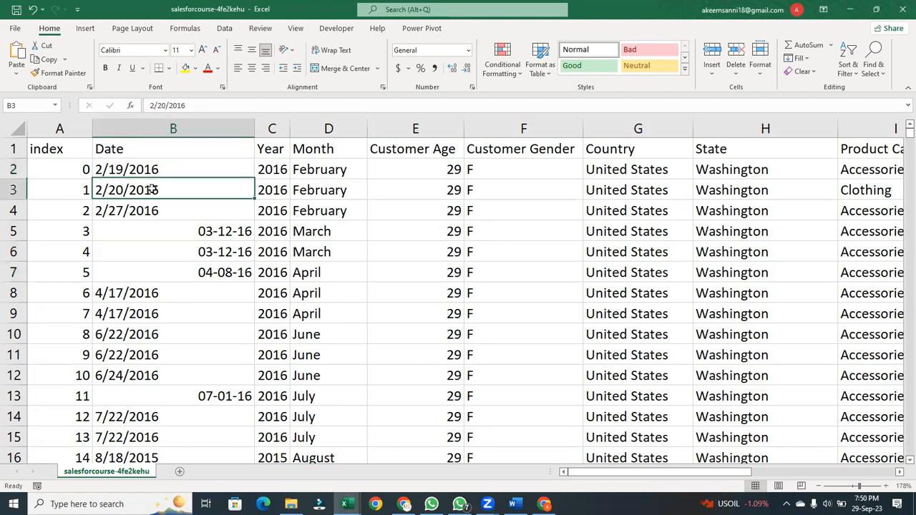
left_click(152, 215)
left_click(143, 188)
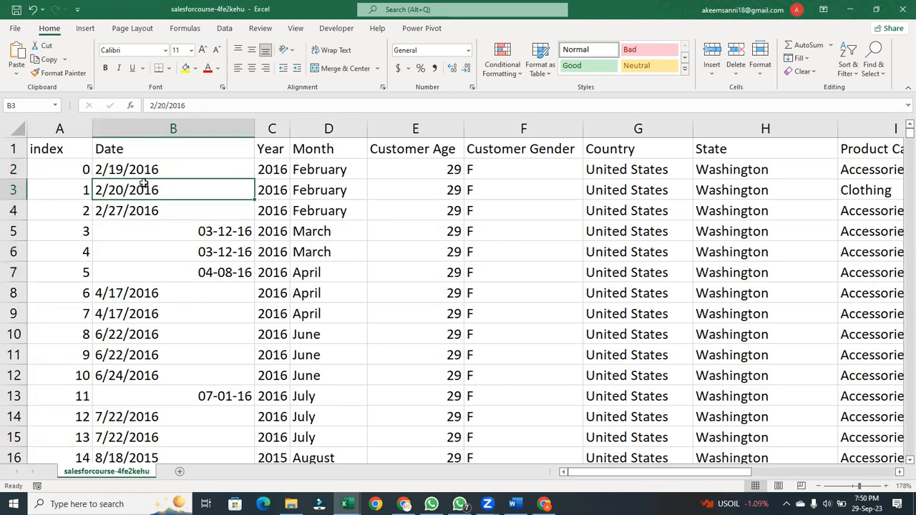
left_click(146, 171)
left_click(158, 189)
left_click(159, 206)
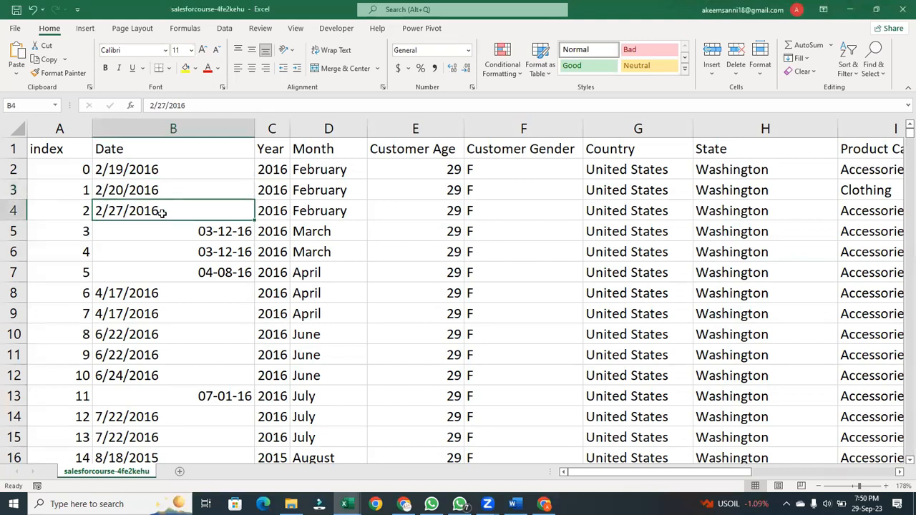
left_click(143, 287)
left_click(143, 307)
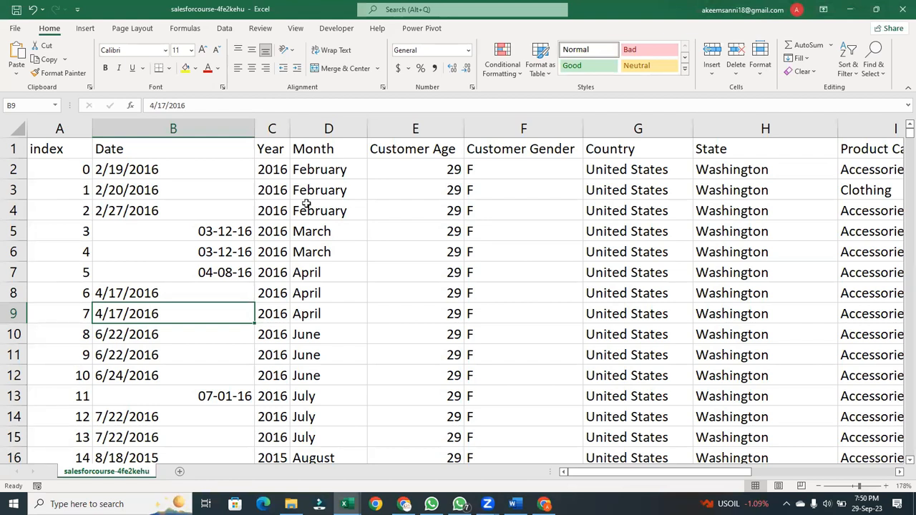
Examine the Month entries beside the dates and check the Date column through to the last data rows
left_click(321, 186)
left_click(328, 247)
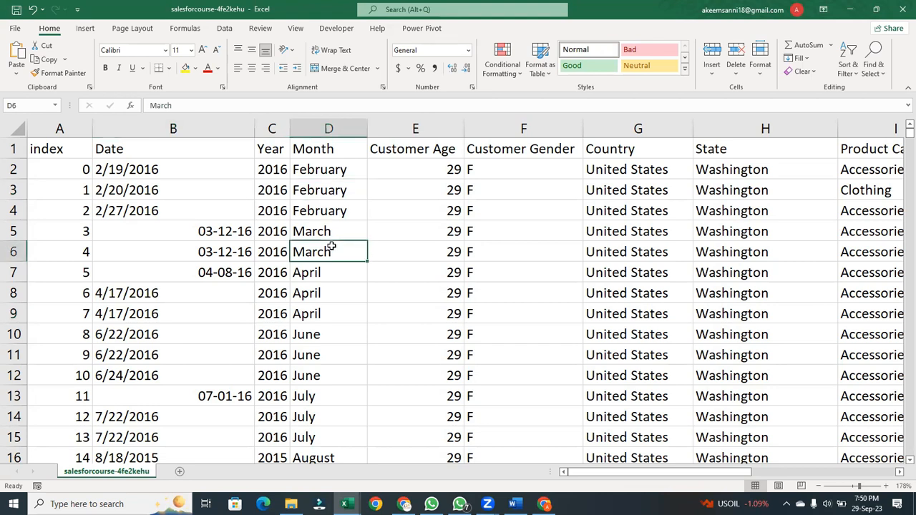
left_click(327, 291)
left_click(325, 338)
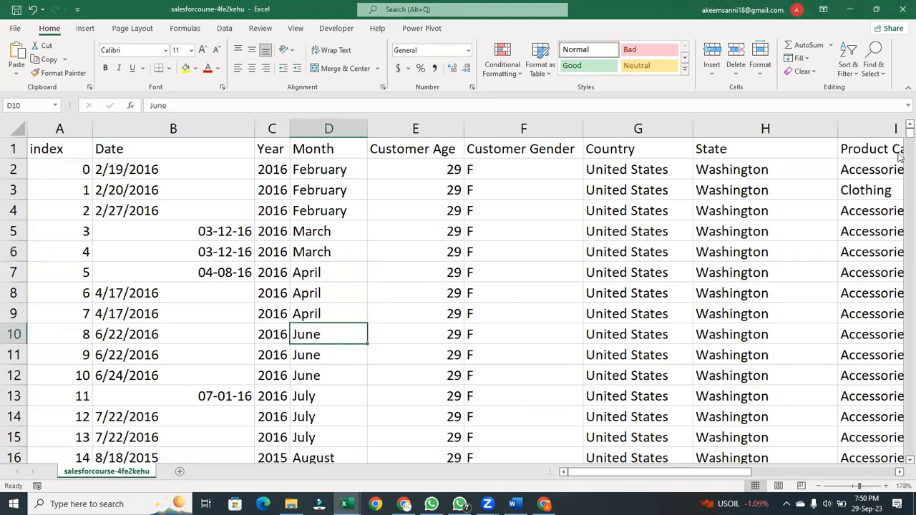
left_click_drag(899, 136, 899, 496)
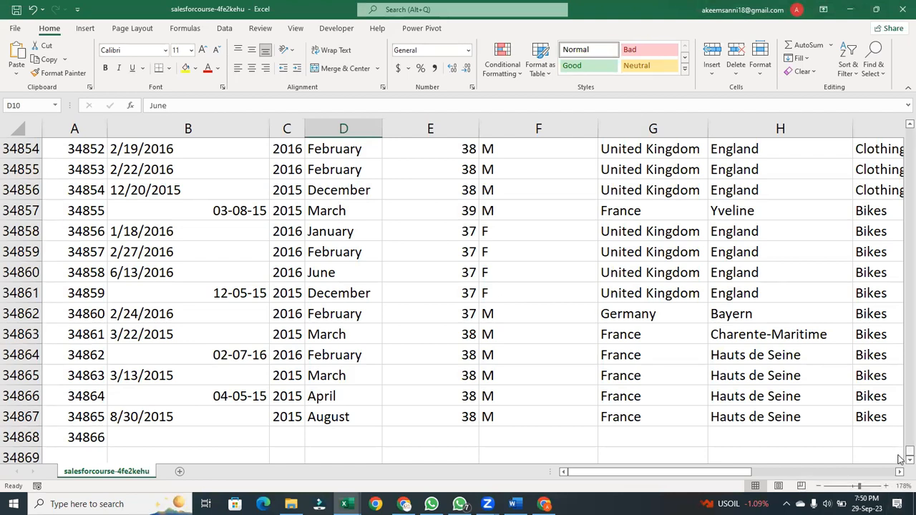
left_click_drag(899, 458, 886, 123)
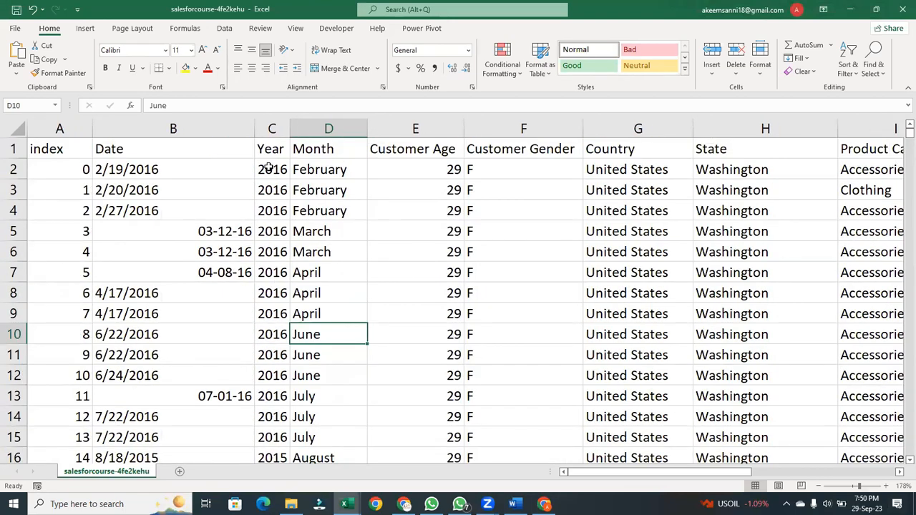
Run Text to Columns on the Date column as tab-delimited data, with the column data format set to Date: DMY
left_click(173, 128)
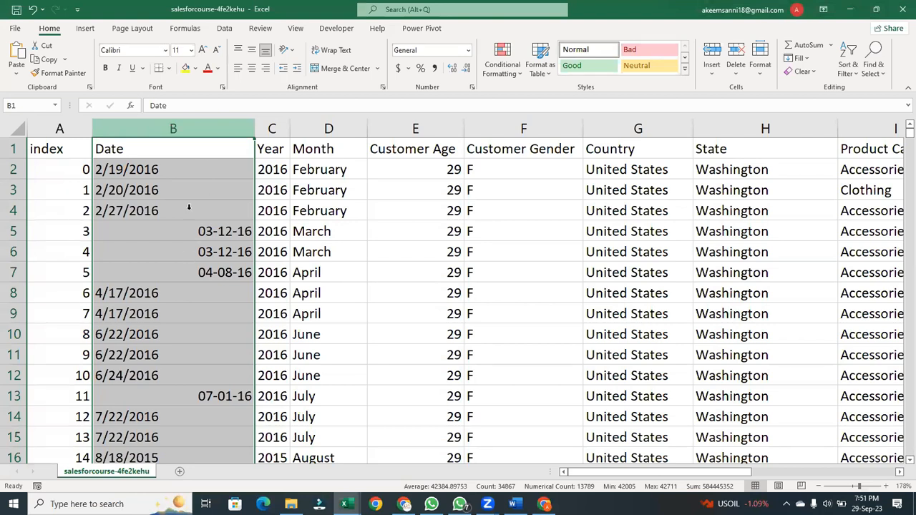
right_click(172, 128)
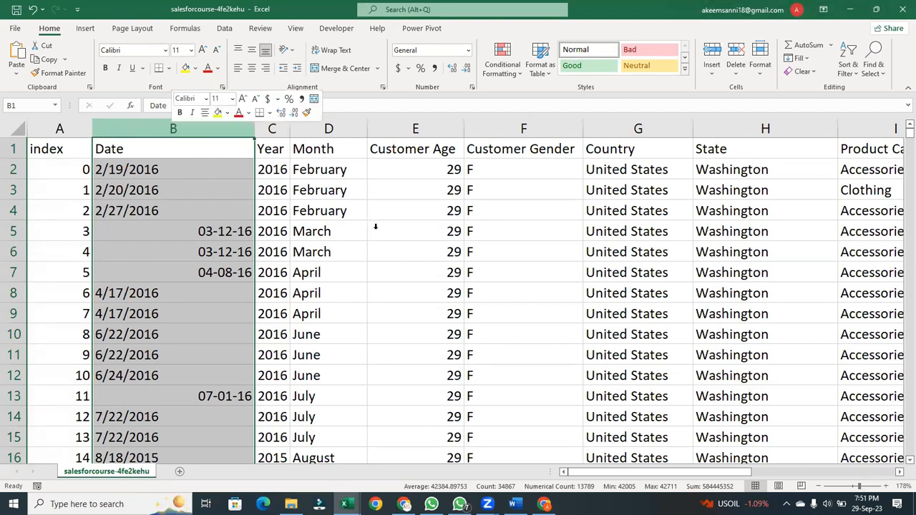
left_click(375, 230)
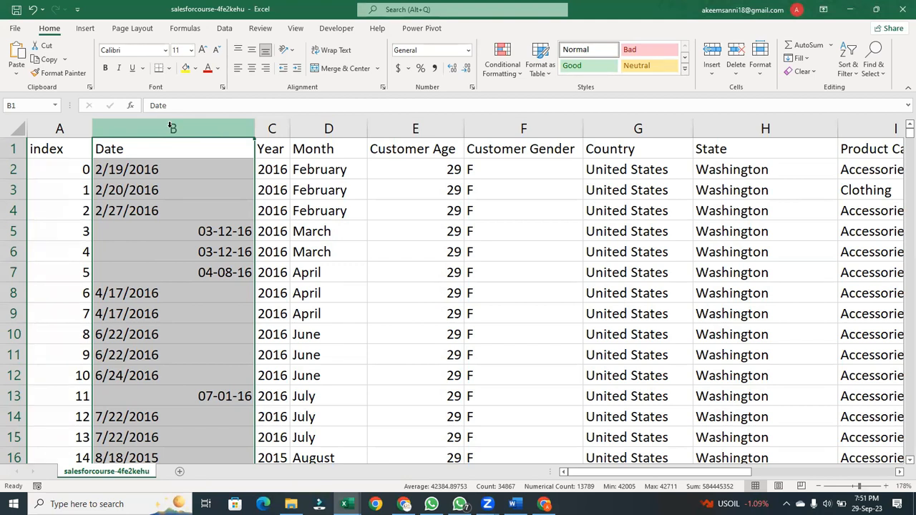
left_click(224, 29)
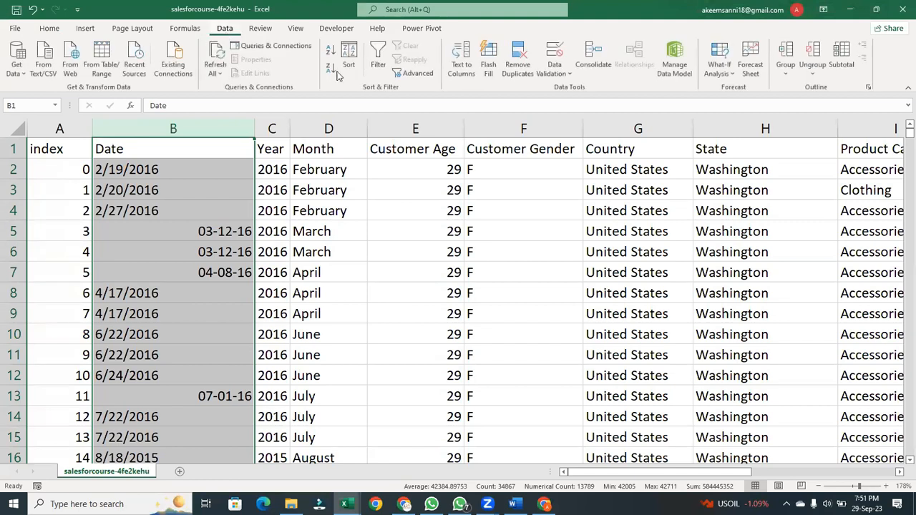
left_click(462, 70)
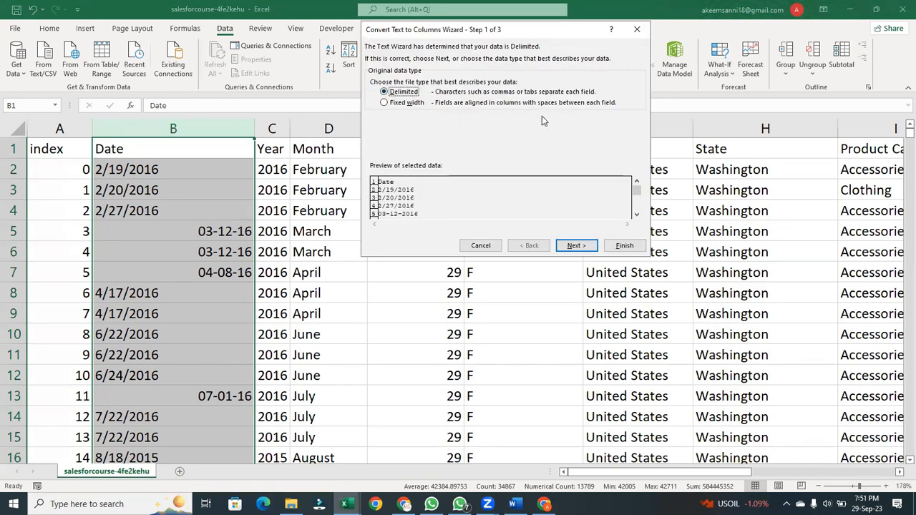
left_click(575, 246)
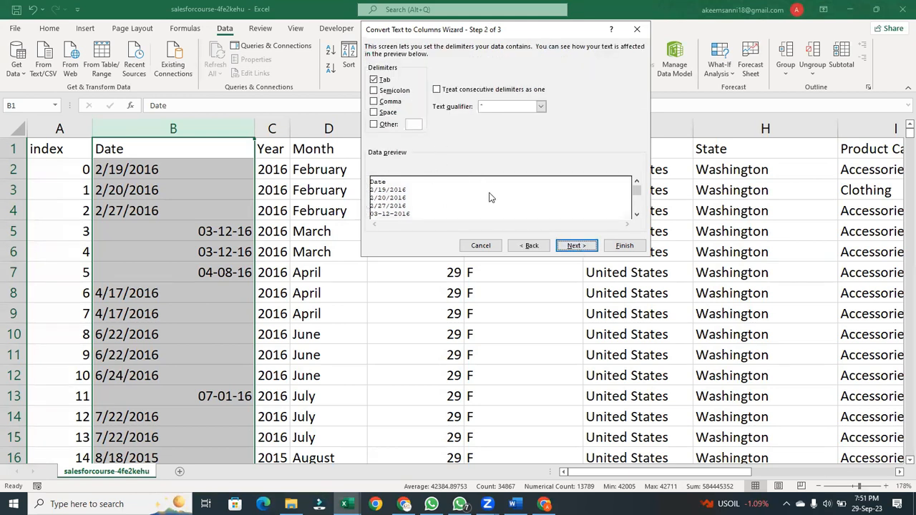
left_click(579, 250)
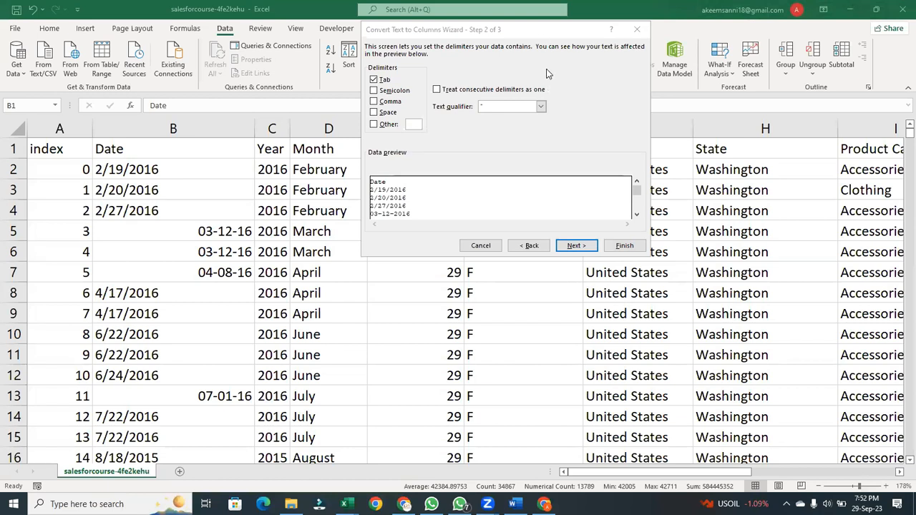
left_click_drag(559, 32, 509, 38)
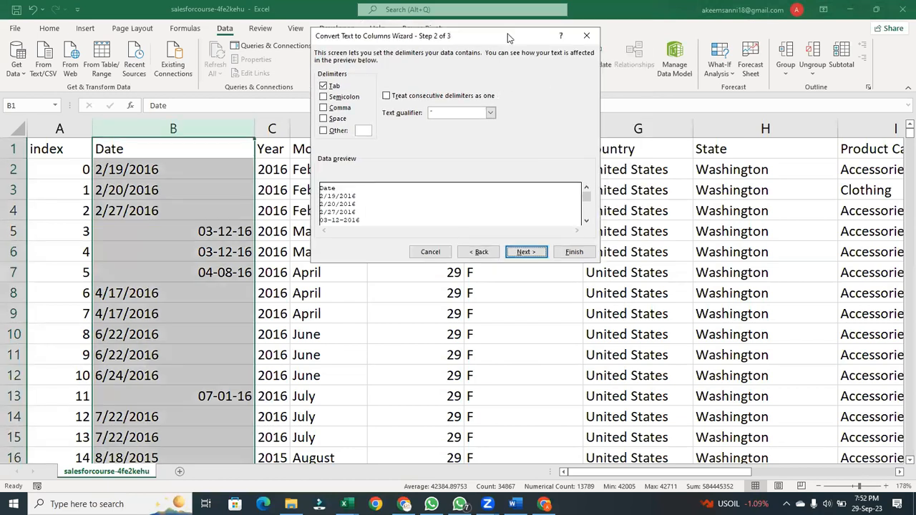
left_click(521, 252)
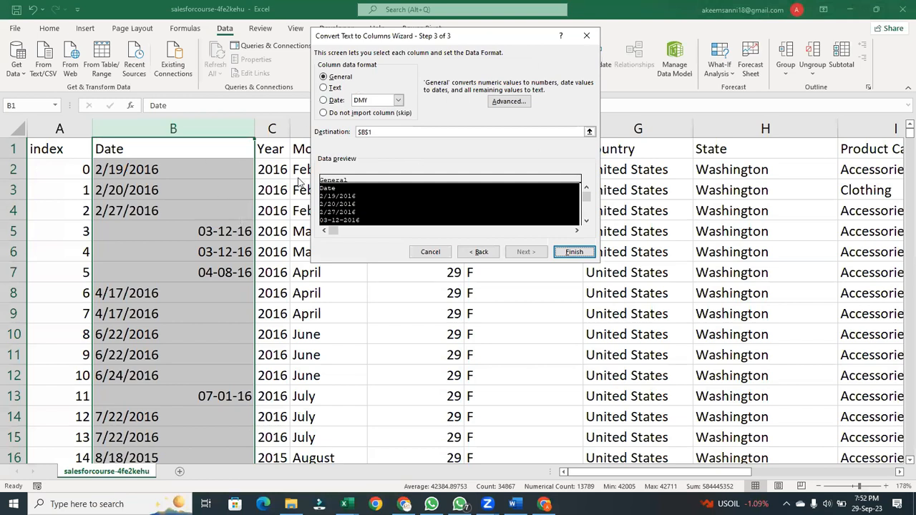
left_click(331, 100)
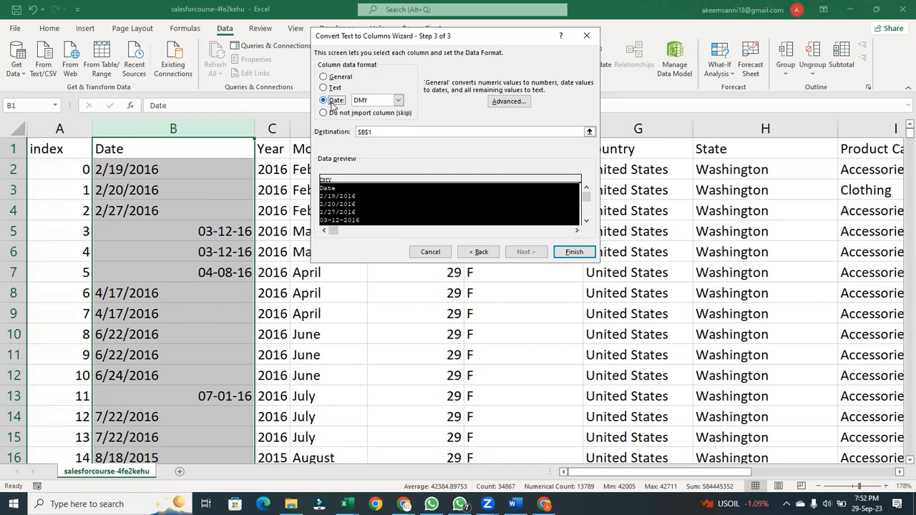
left_click(578, 252)
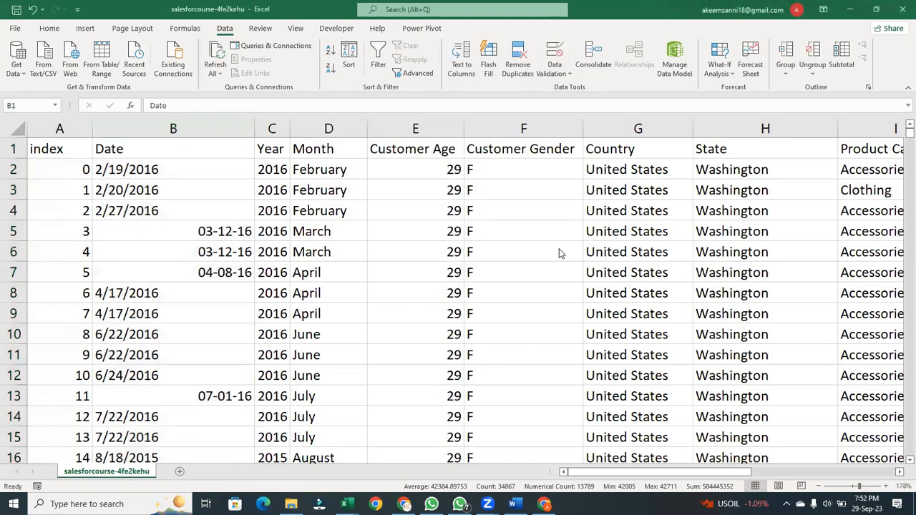
Check how the Date entries in rows 2 and 3 are stored following the Text to Columns conversion
key("ctrl+space")
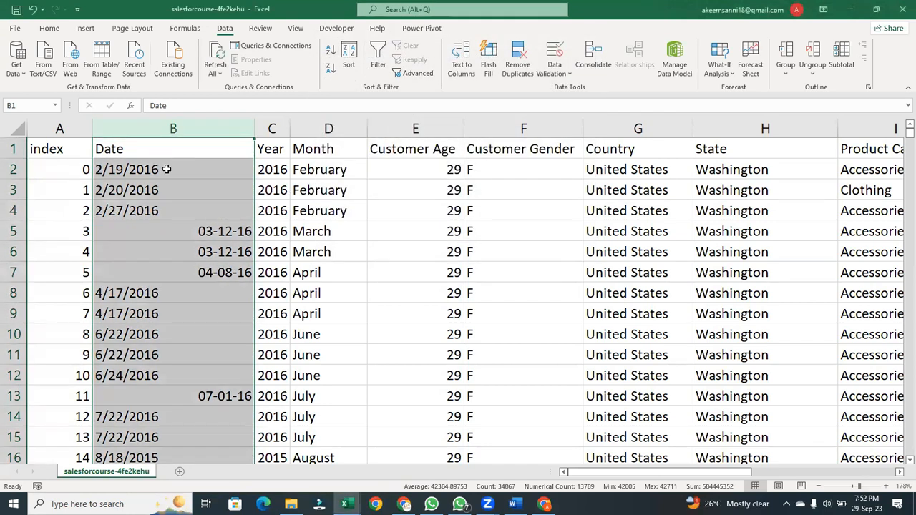
left_click(166, 168)
left_click(174, 190)
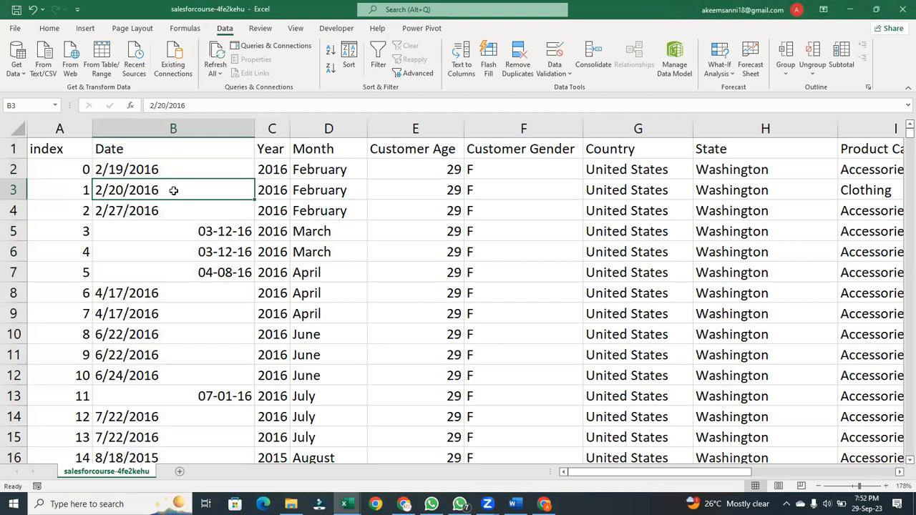
Apply the Short Date number format to the entire Date column and check the entry in row 2
left_click(174, 127)
left_click(49, 28)
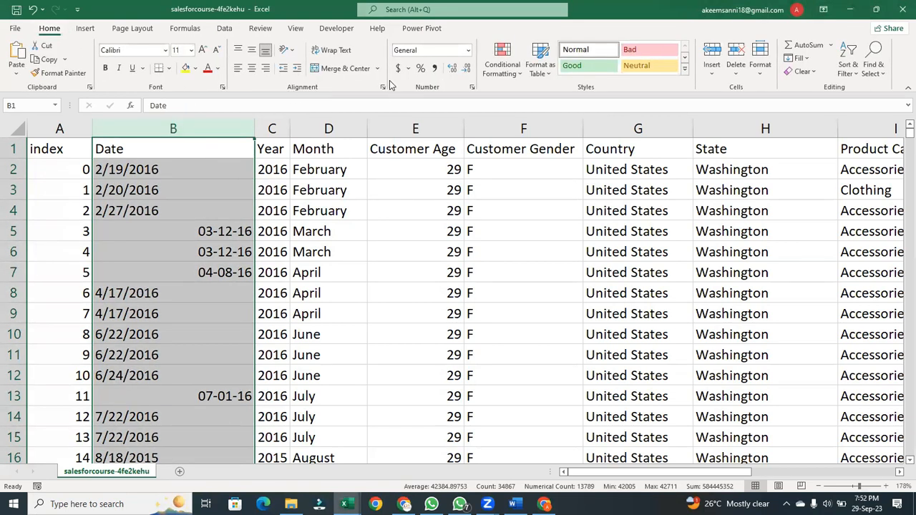
left_click(468, 50)
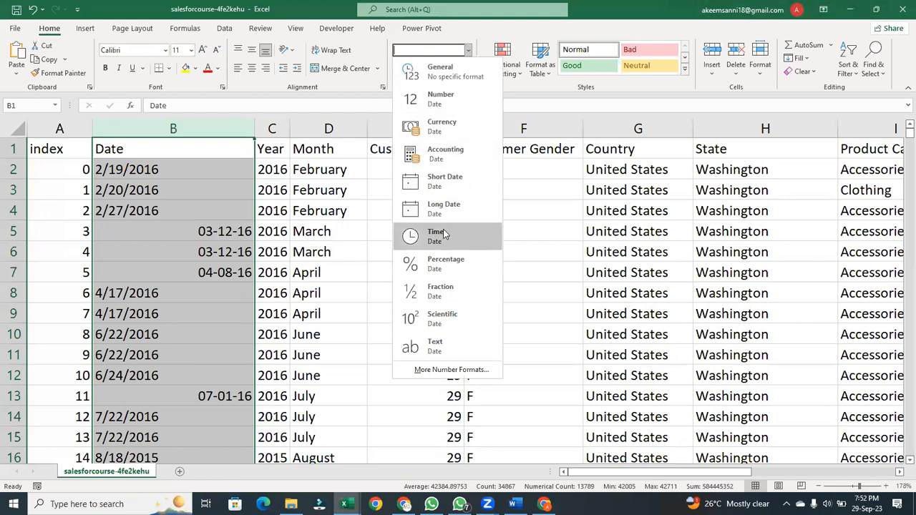
left_click(463, 182)
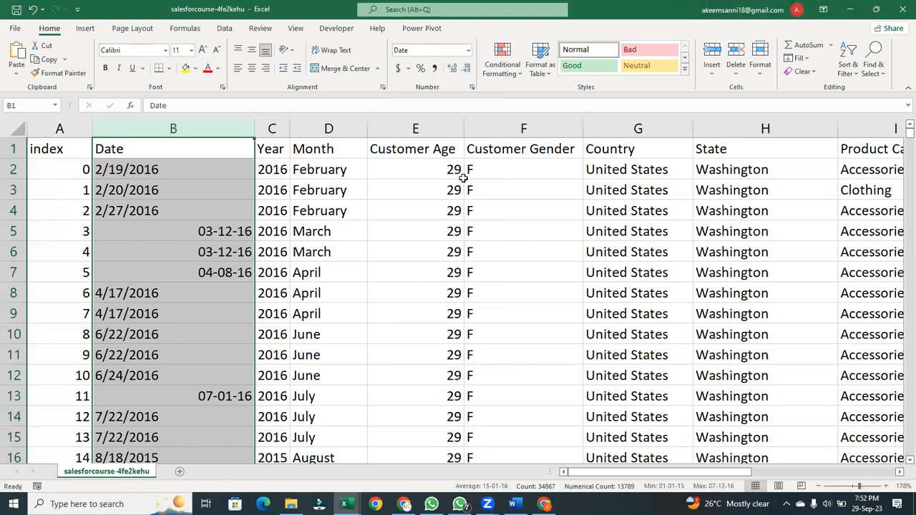
left_click(150, 175)
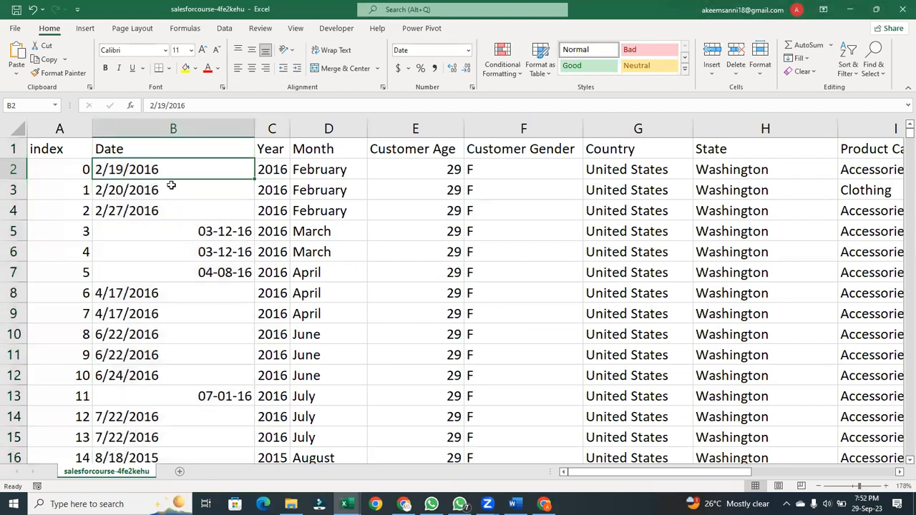
Examine how the Date entries are stored in rows 2 to 4 and in the last data rows
left_click(171, 187)
left_click(169, 206)
left_click(170, 185)
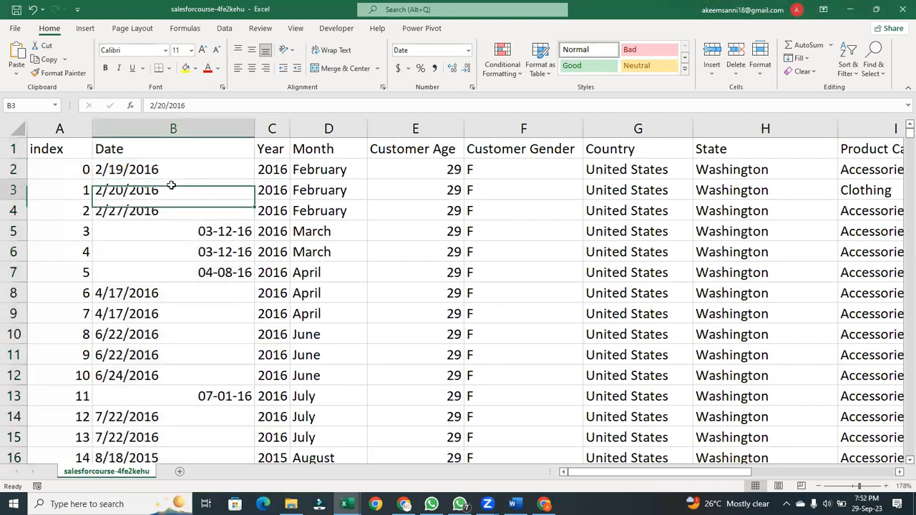
left_click(161, 172)
left_click(163, 182)
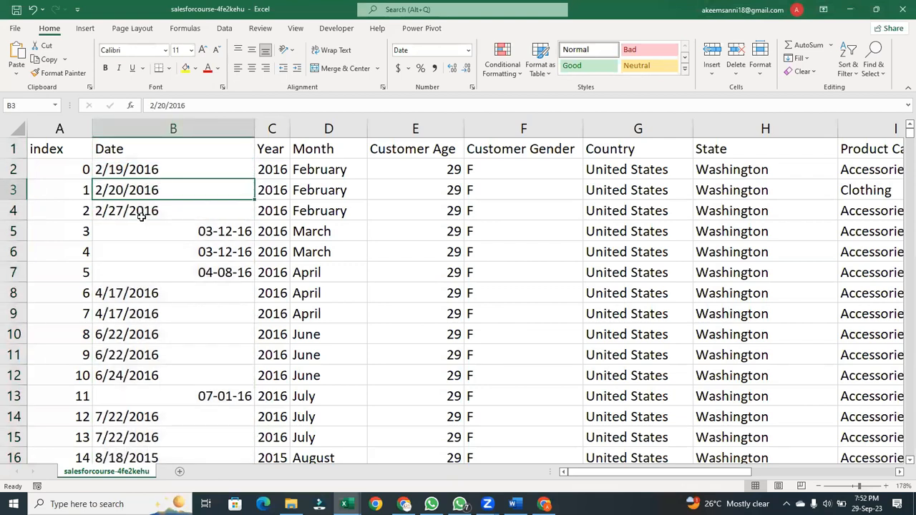
left_click(143, 209)
key("ctrl+Down")
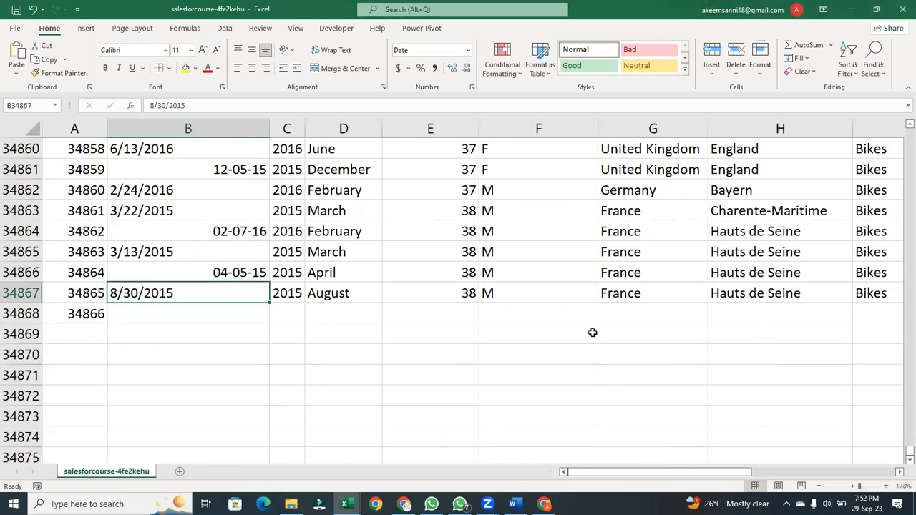
key("alt+Tab")
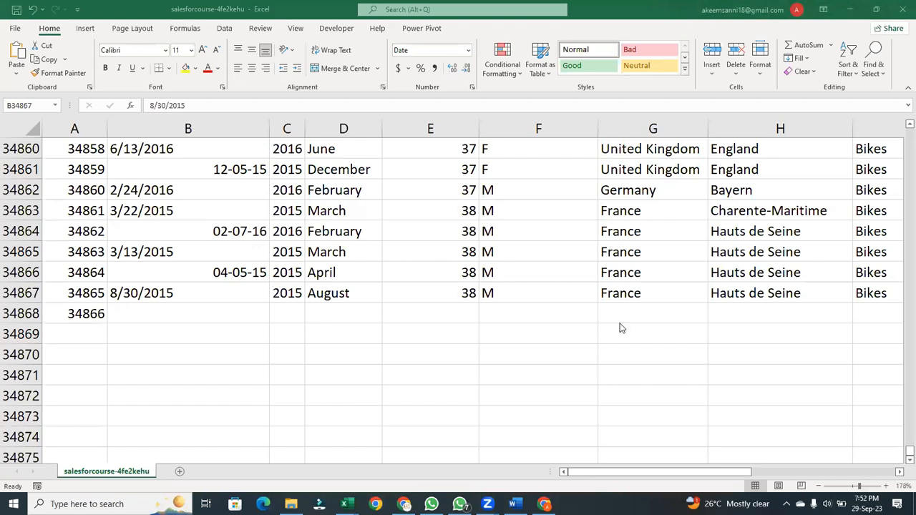
left_click(86, 291)
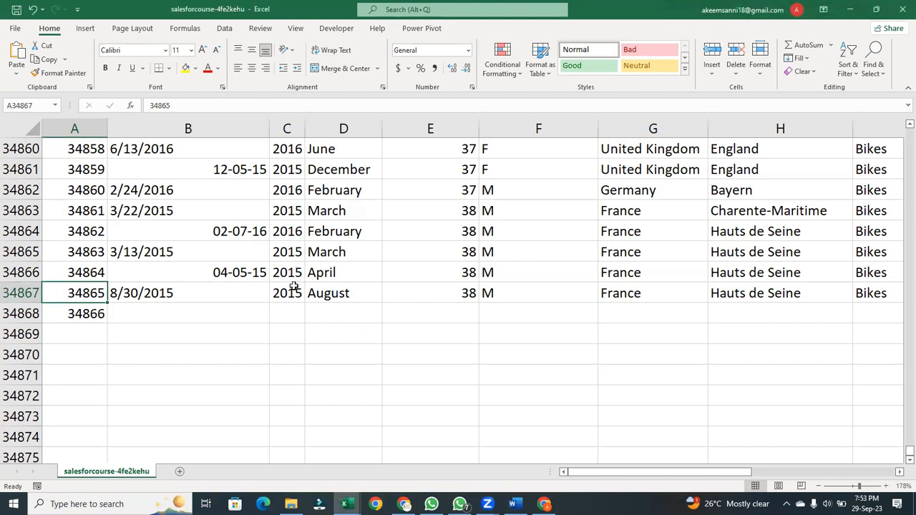
Delete the entire Date column from the sales sheet
left_click_drag(900, 451, 900, 123)
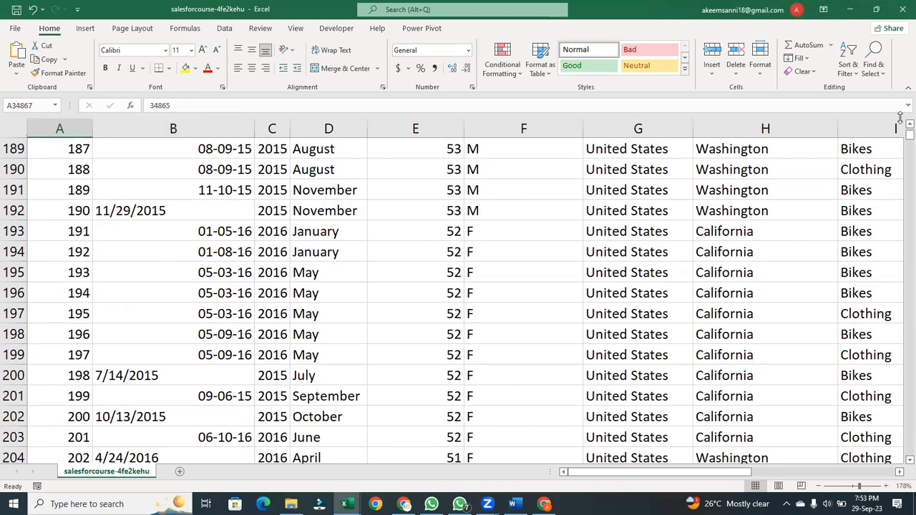
scroll(899, 128, "up", 2)
scroll(899, 127, "up", 5)
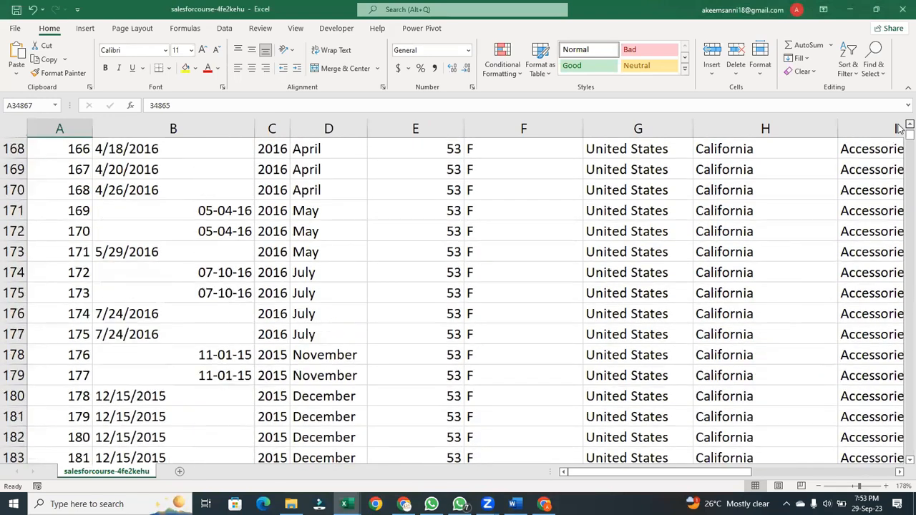
scroll(899, 127, "up", 11)
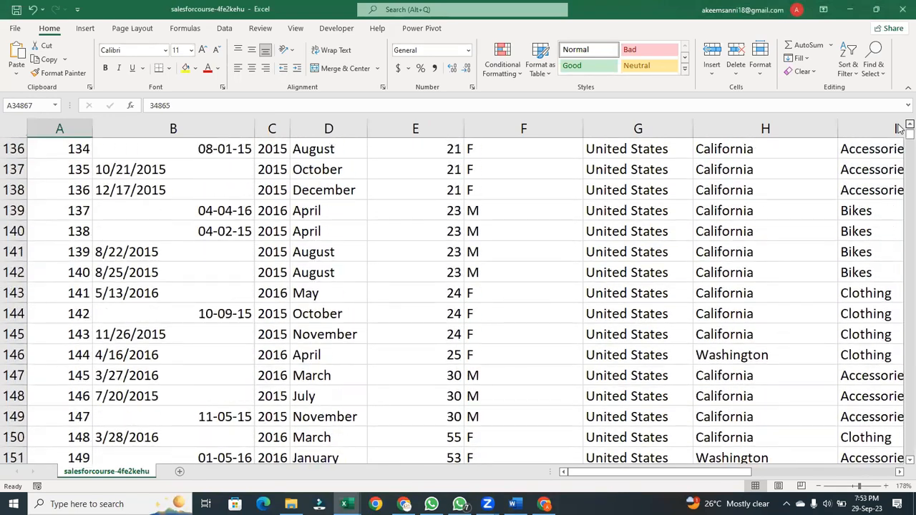
scroll(899, 127, "up", 3)
left_click(265, 312)
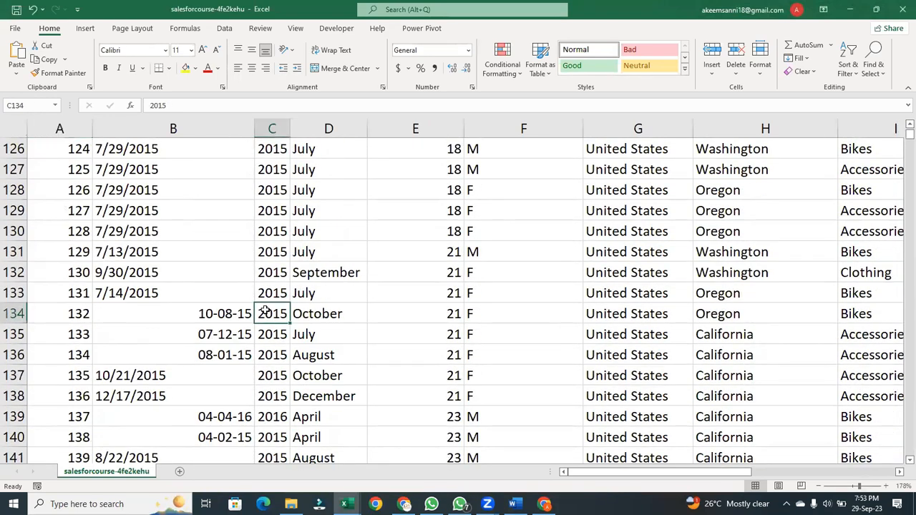
key("ctrl+Up")
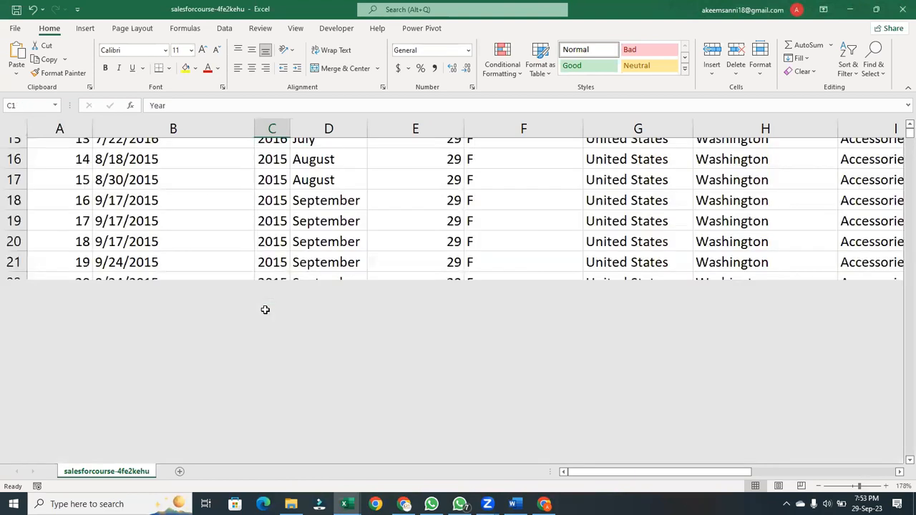
left_click(186, 133)
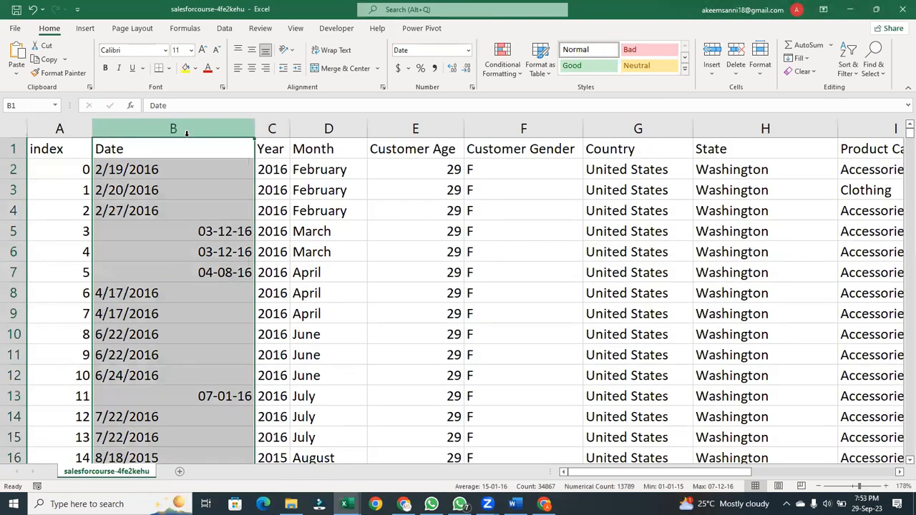
right_click(189, 130)
key("Escape")
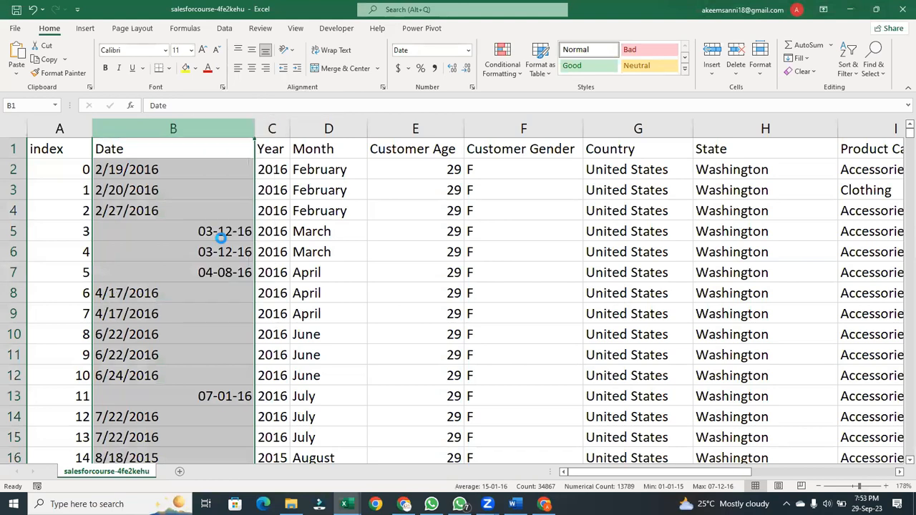
key("ctrl+minus")
left_click(218, 239)
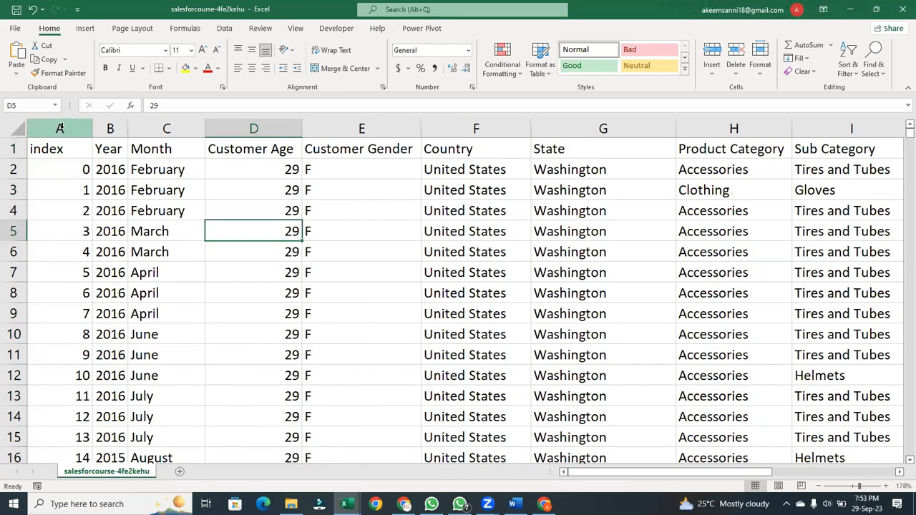
Delete the entire index column from the sales sheet
left_click(60, 128)
right_click(60, 128)
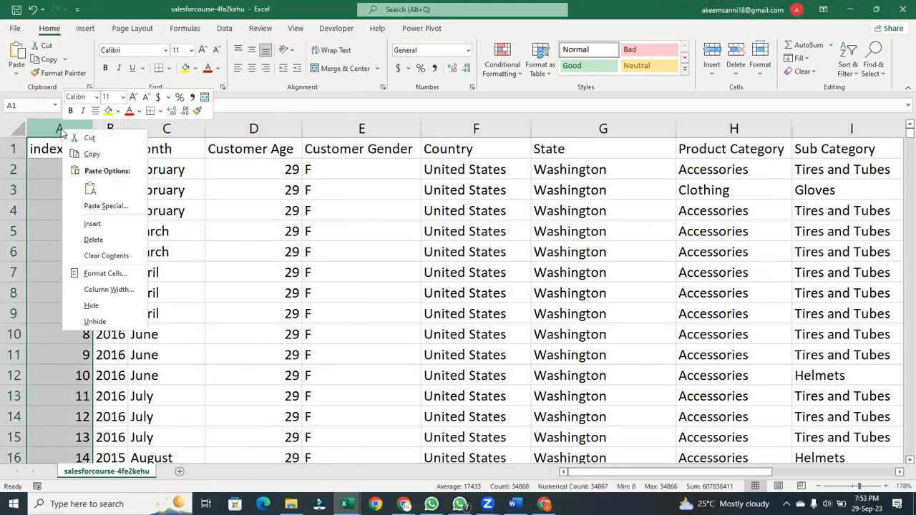
left_click(95, 239)
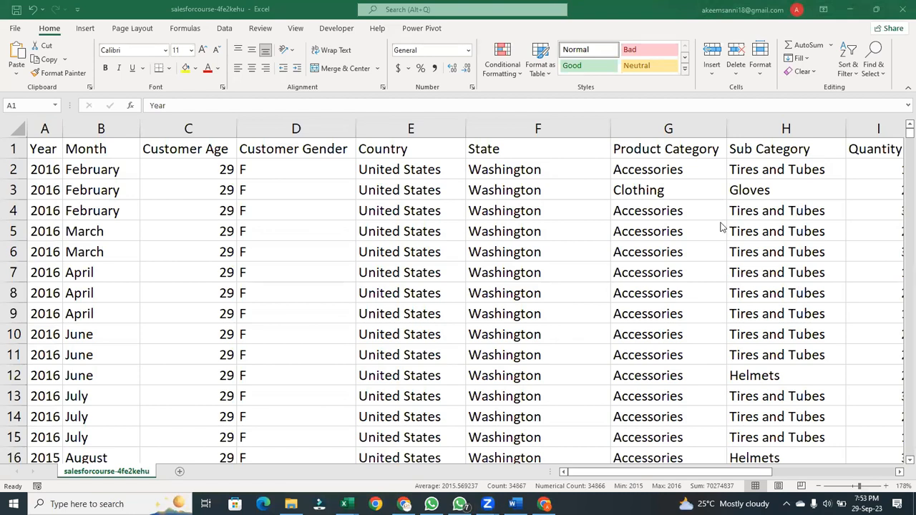
Delete the nearly empty Column1 column that follows Revenue
left_click(639, 473)
left_click_drag(662, 475, 741, 471)
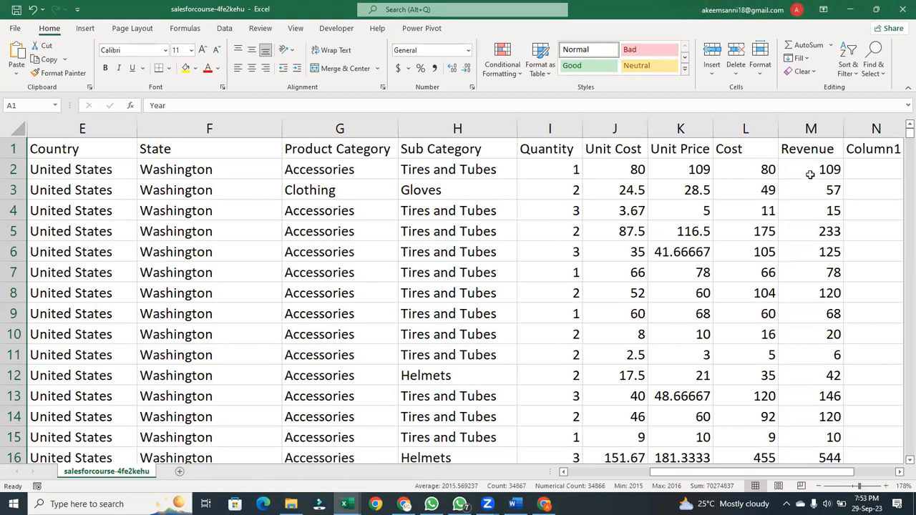
left_click_drag(765, 475, 818, 472)
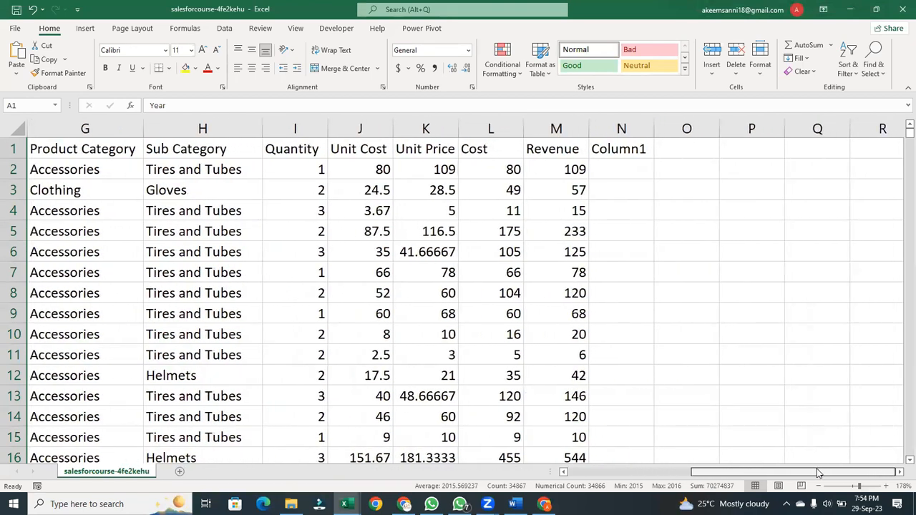
left_click(619, 127)
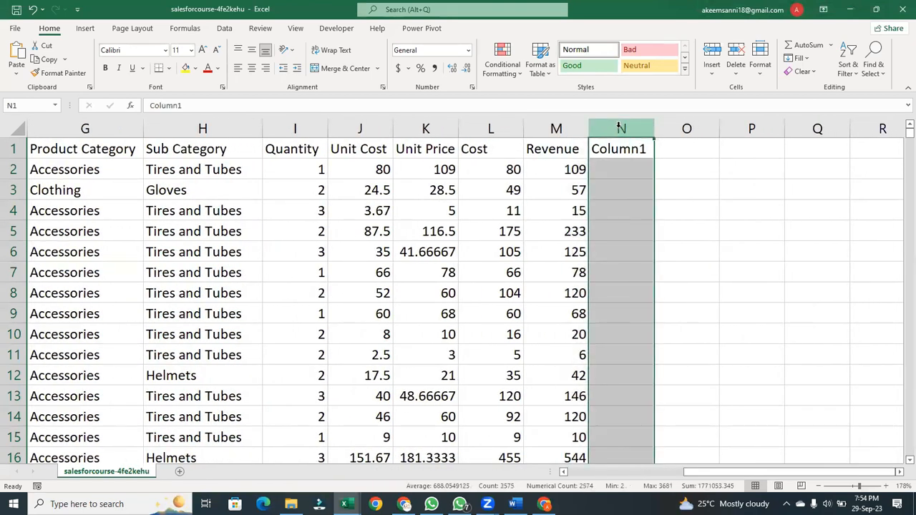
right_click(619, 127)
left_click(649, 237)
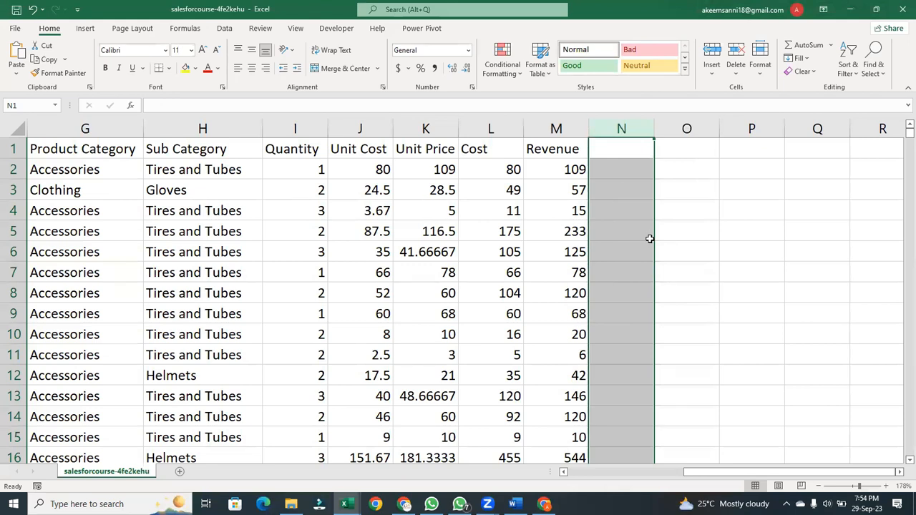
Apply the dollar Accounting number format to the Unit Cost and Unit Price columns
left_click(340, 127)
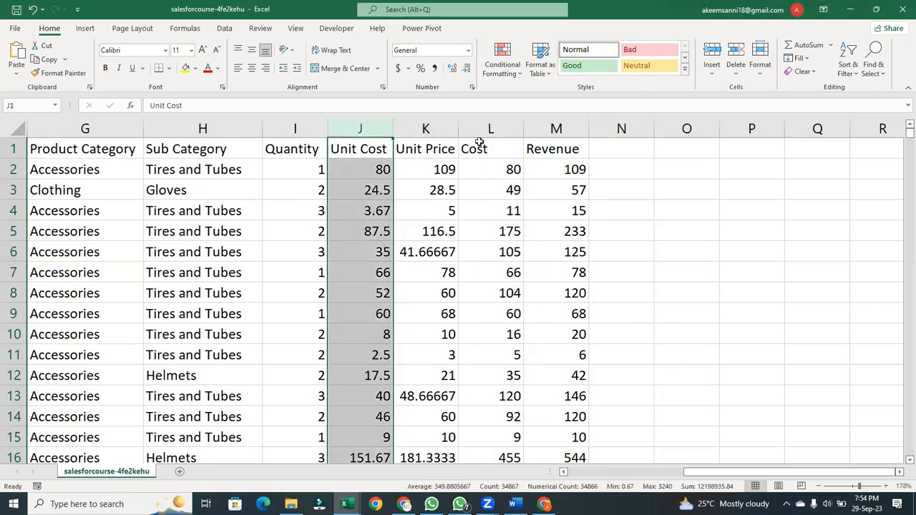
left_click(439, 128, "shift")
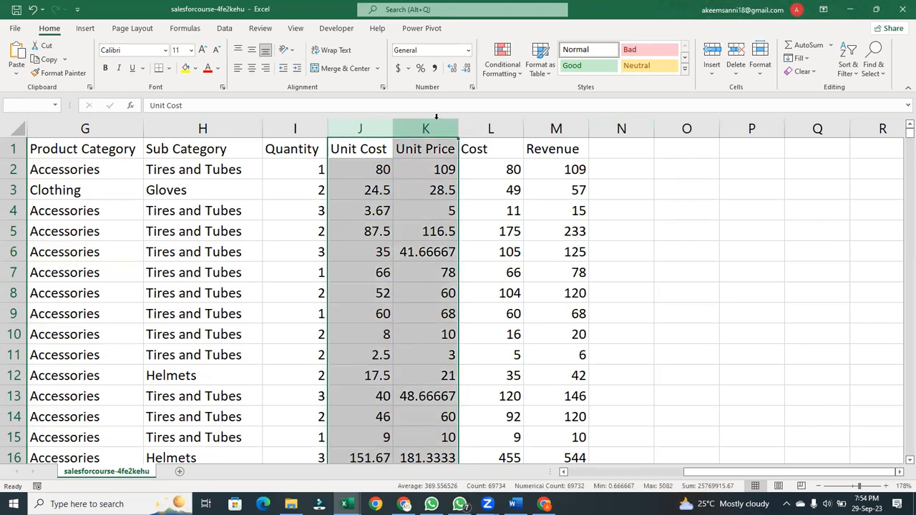
left_click(400, 69)
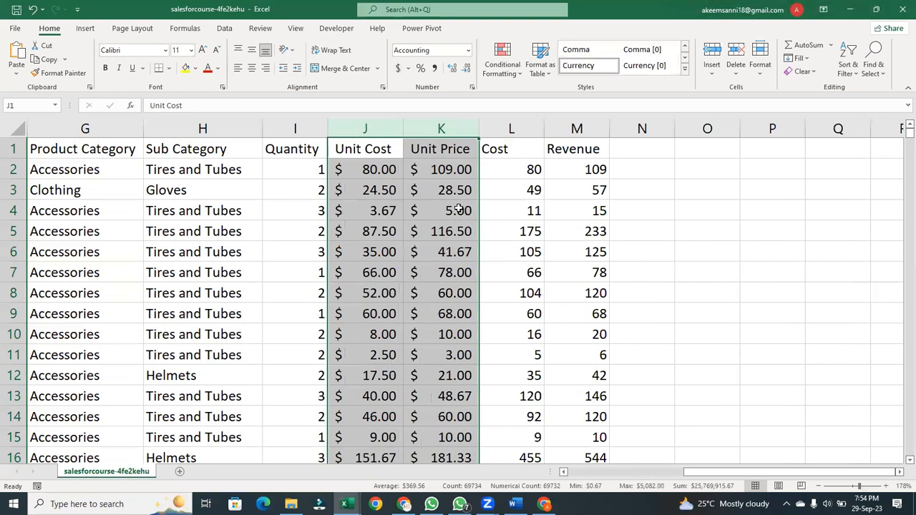
left_click_drag(524, 169, 595, 171)
key("ctrl+shift+Down")
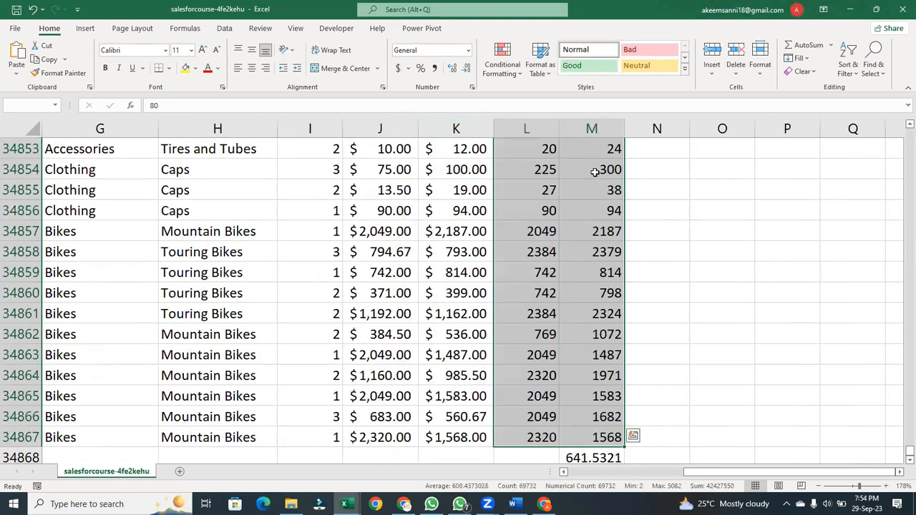
right_click(595, 172)
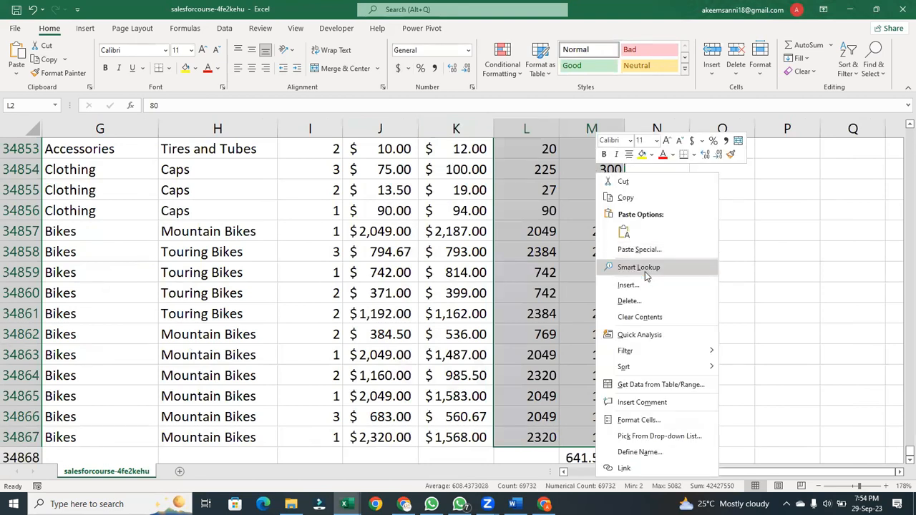
left_click(859, 234)
left_click(879, 332)
left_click_drag(900, 459, 900, 317)
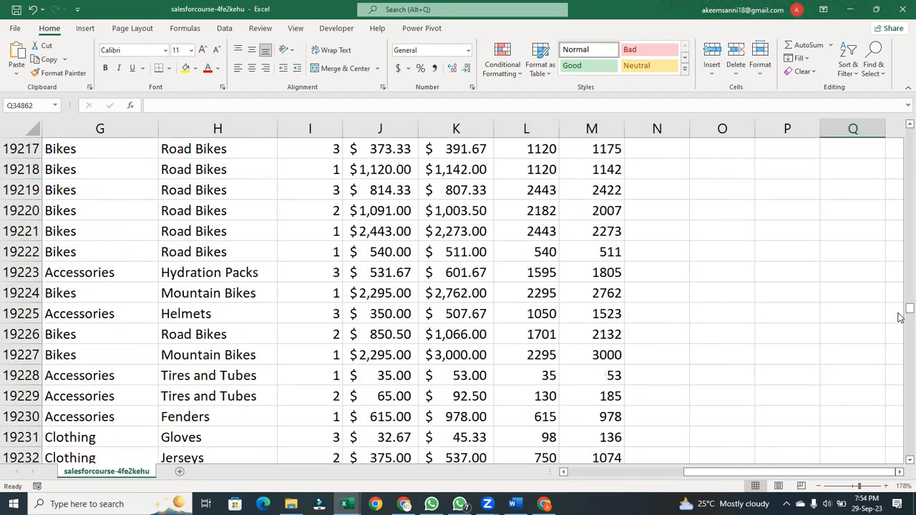
key("ctrl+Up")
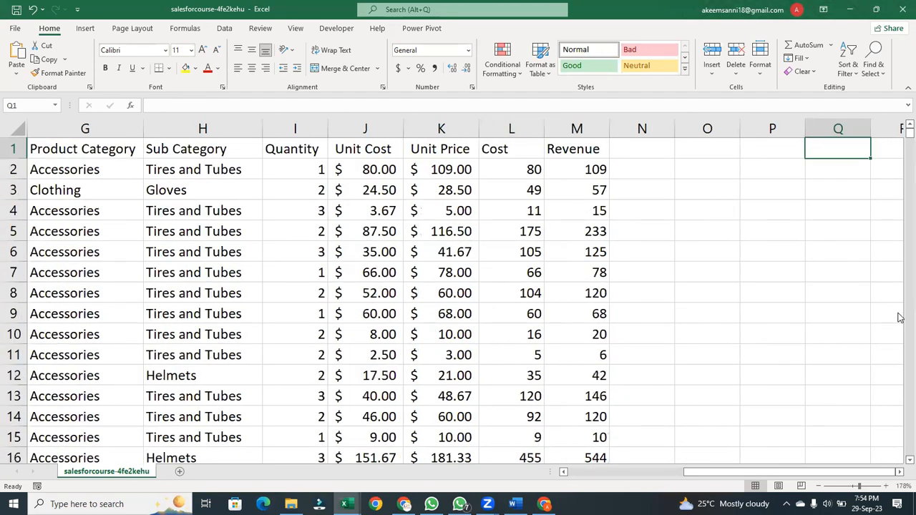
Inspect the Cost and Revenue entries in row 2, the Cost header and the Unit Price entry in row 3
left_click(510, 164)
left_click(580, 172)
left_click(494, 167)
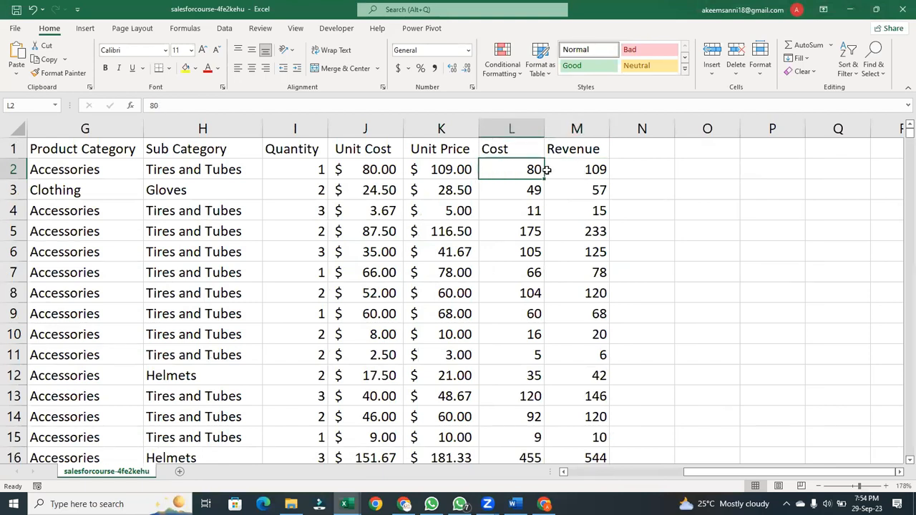
left_click(562, 169)
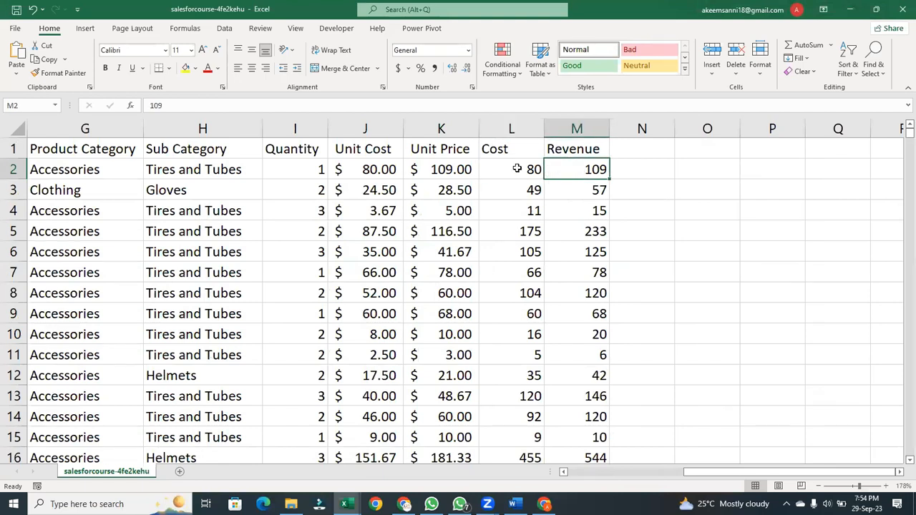
left_click(506, 153)
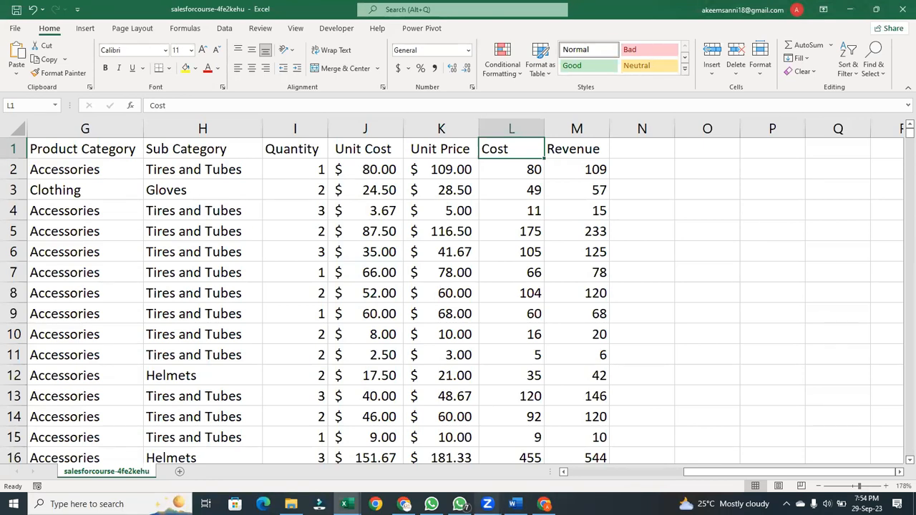
mouse_move(487, 503)
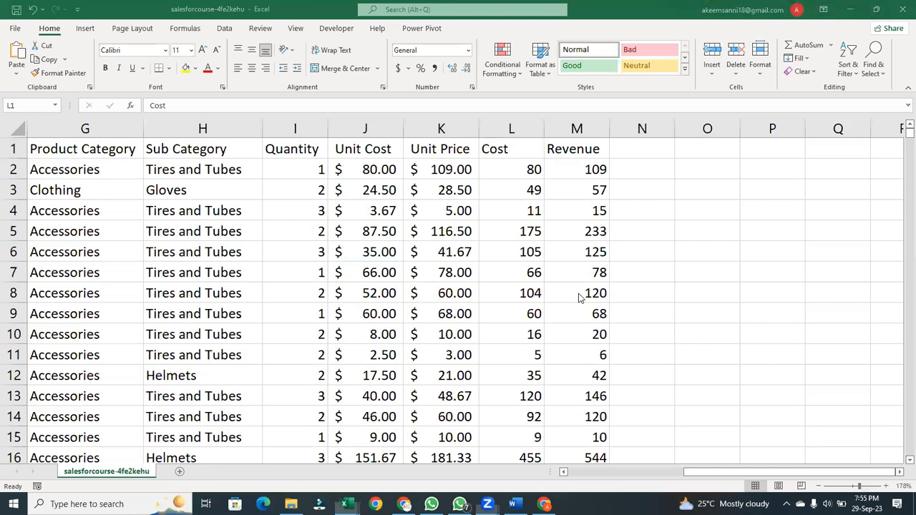
left_click(514, 175)
left_click(446, 183)
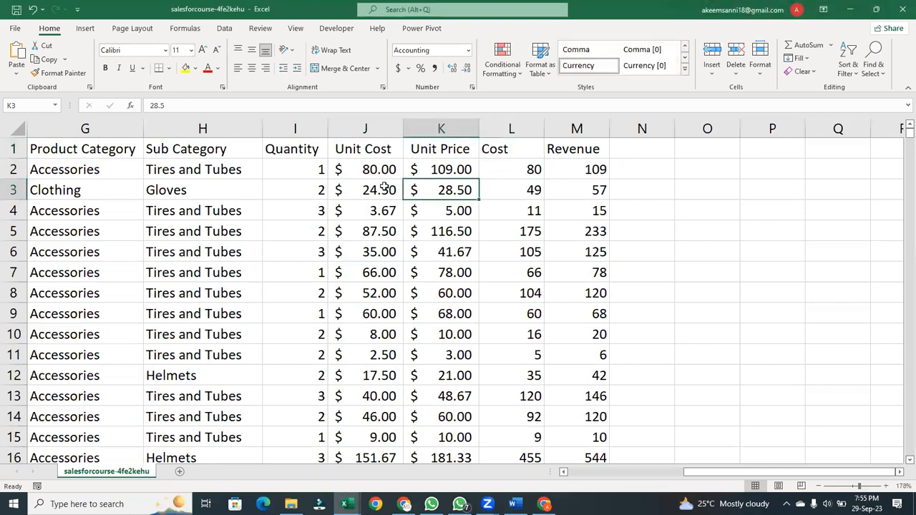
Open the Statistical Formula workbook from the list of recent files
left_click(20, 33)
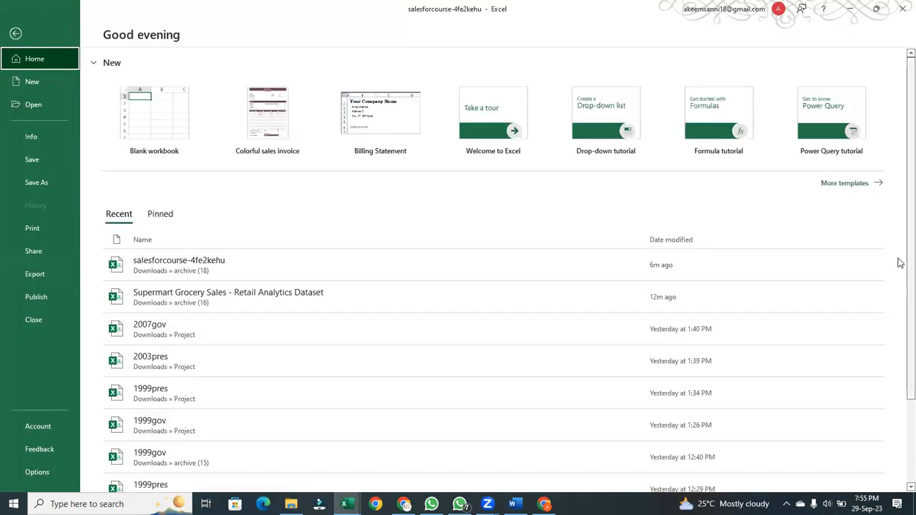
scroll(899, 286, "down", 3)
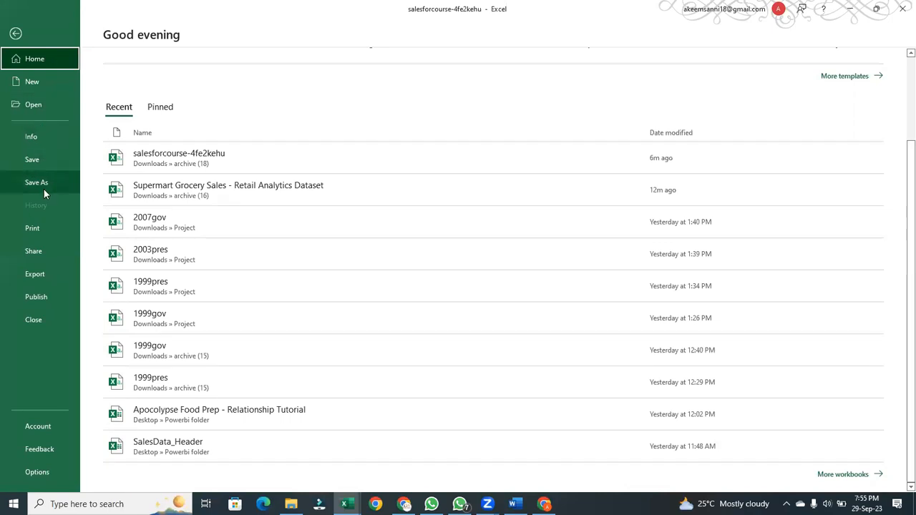
left_click(38, 110)
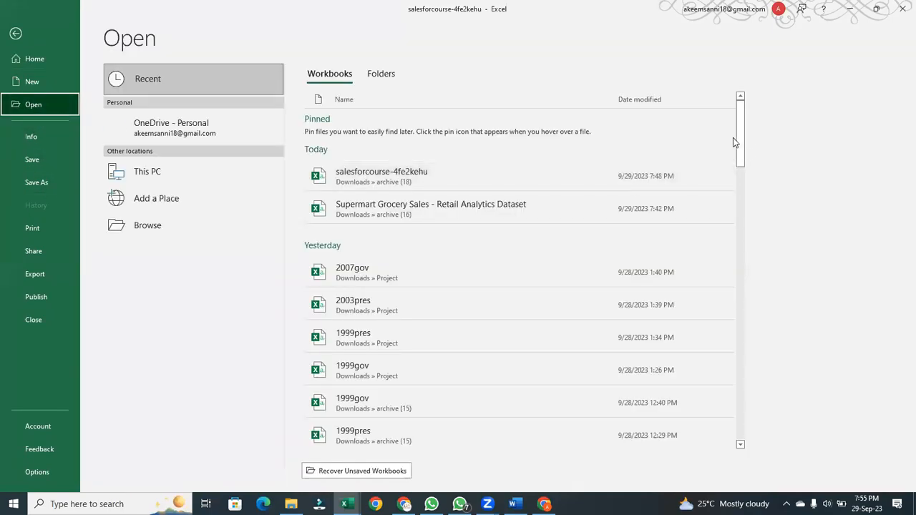
left_click_drag(742, 143, 740, 189)
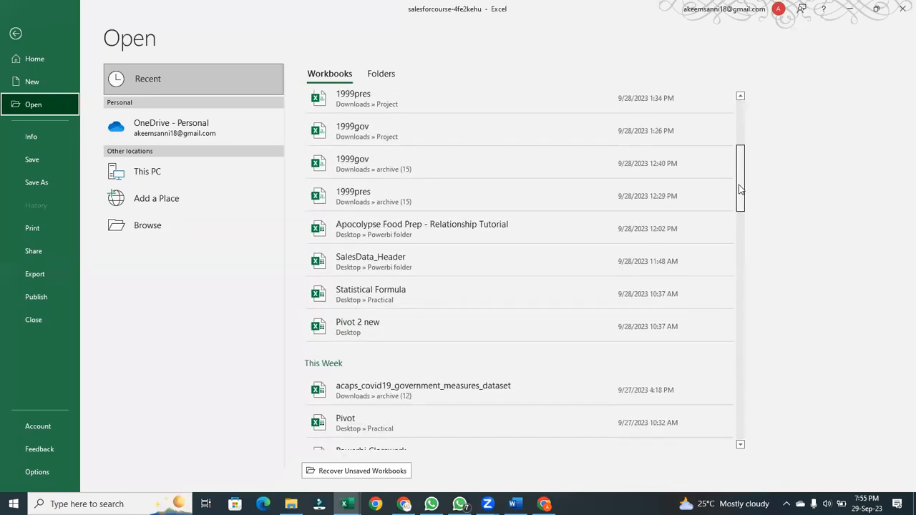
left_click(443, 290)
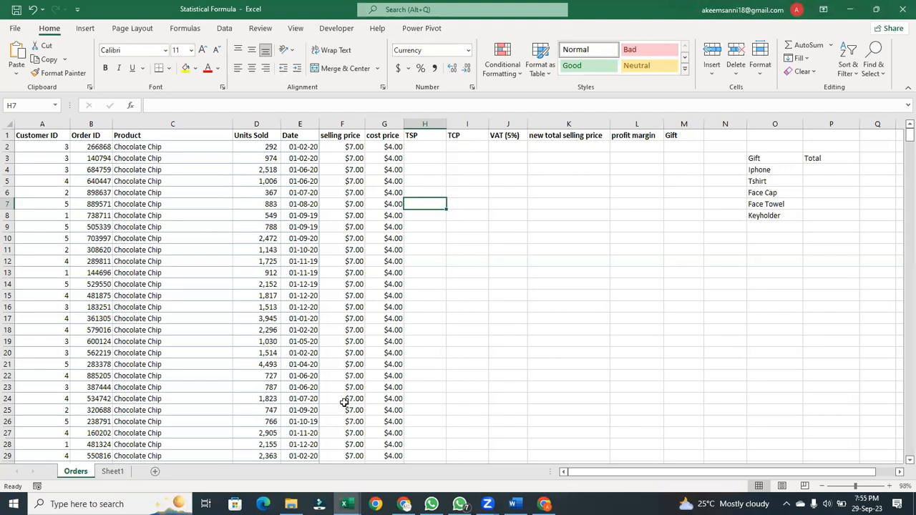
Return to the salesforcourse-4fe2kehu workbook and examine the Unit Cost header and the first Unit Cost and Unit Price entries
mouse_move(344, 504)
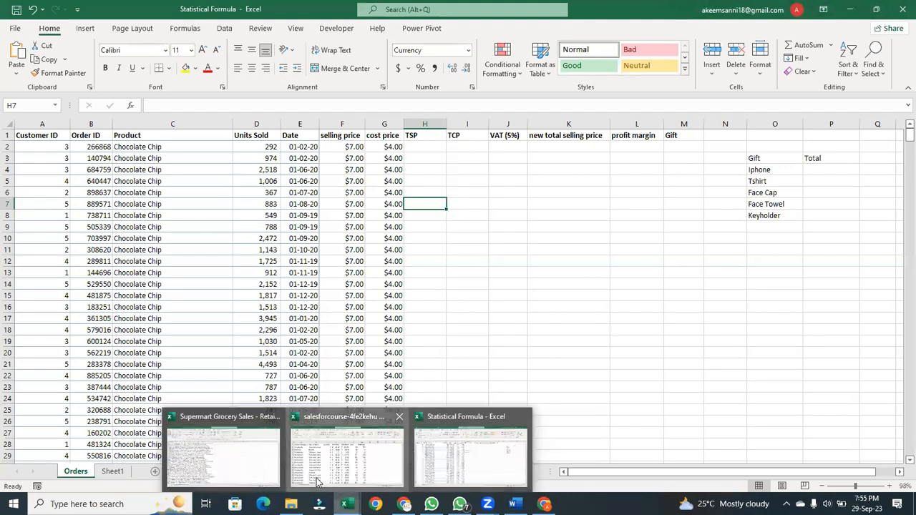
left_click(347, 453)
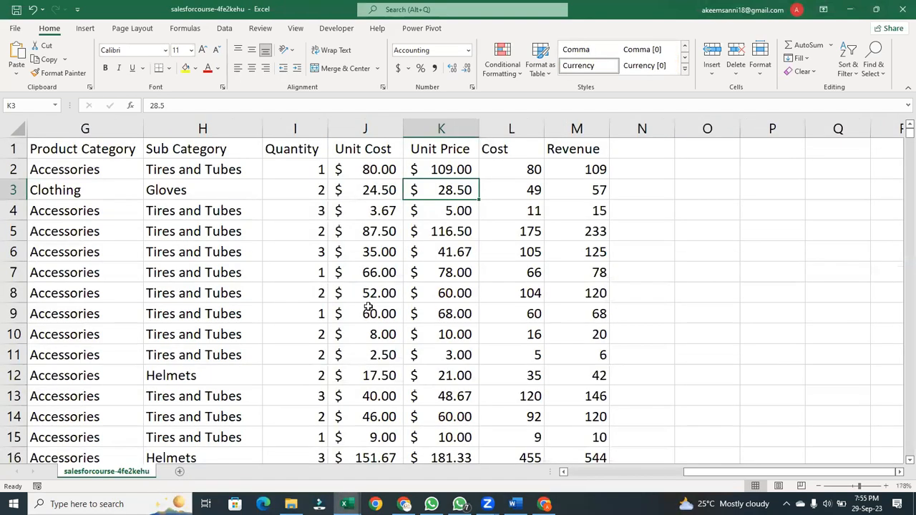
left_click(372, 175)
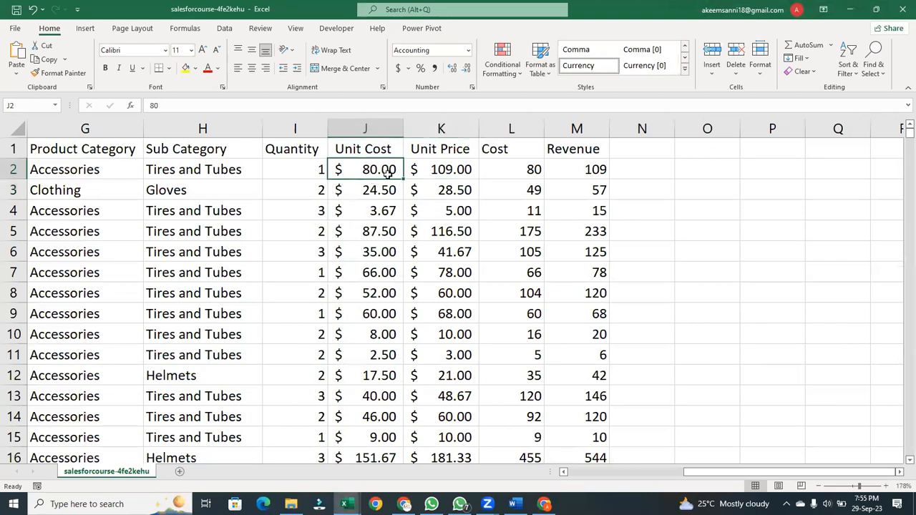
left_click(447, 171)
double_click(393, 150)
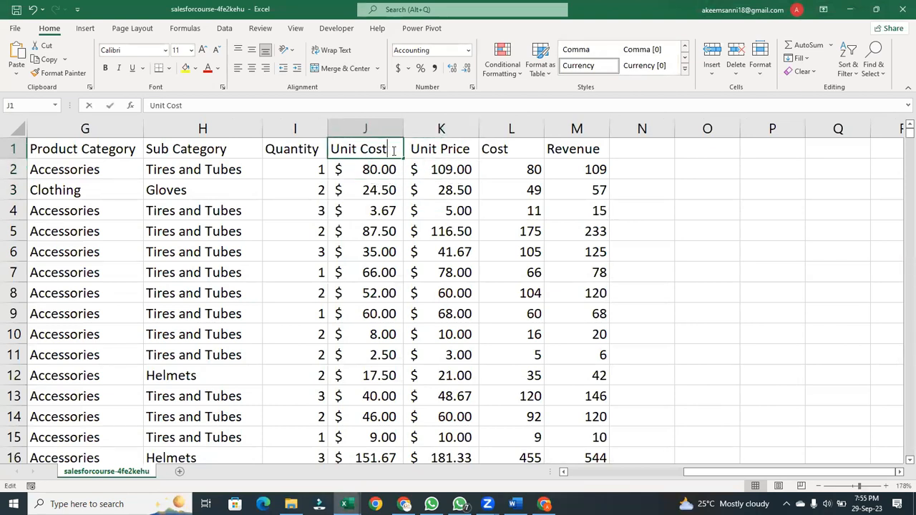
left_click_drag(393, 150, 334, 150)
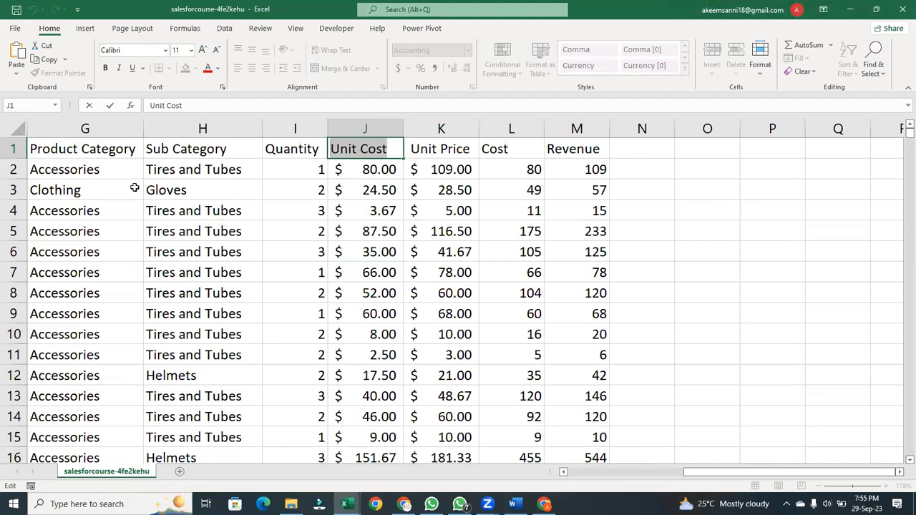
left_click(461, 177)
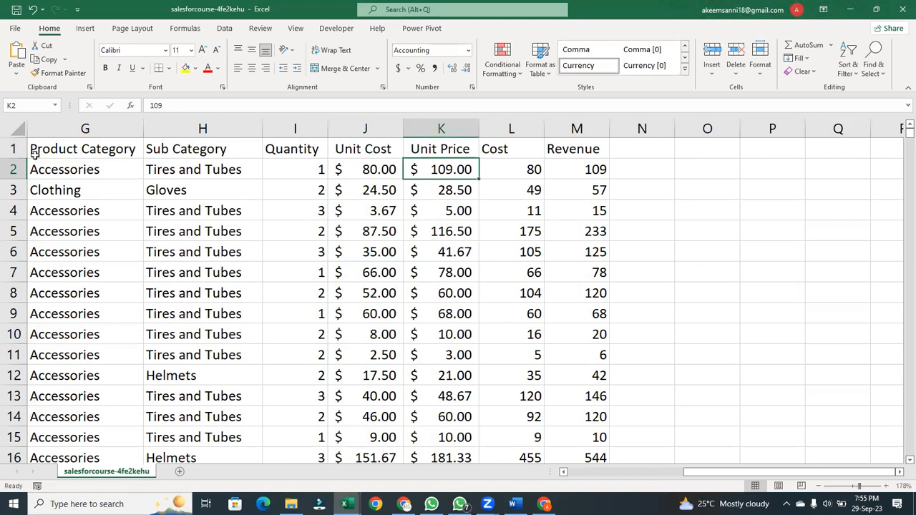
Make the whole header row of the sales sheet bold
left_click(14, 148)
left_click(104, 69)
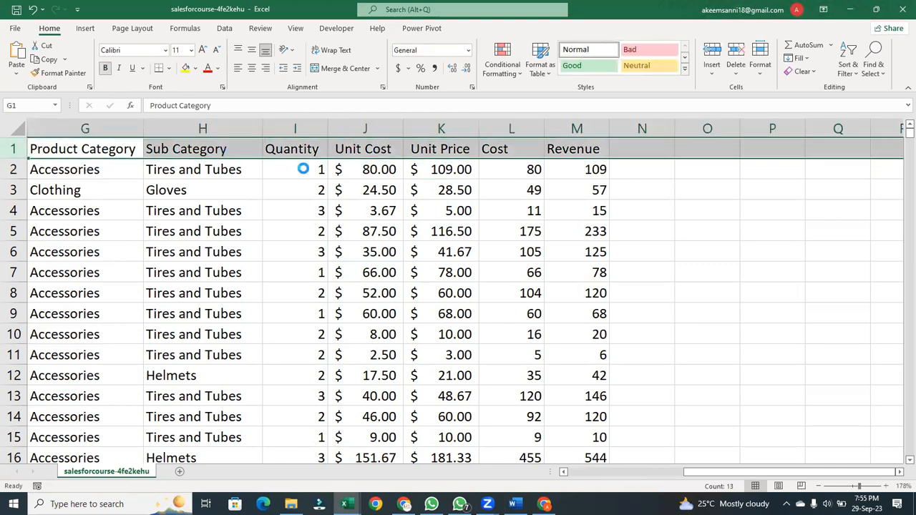
left_click(421, 197)
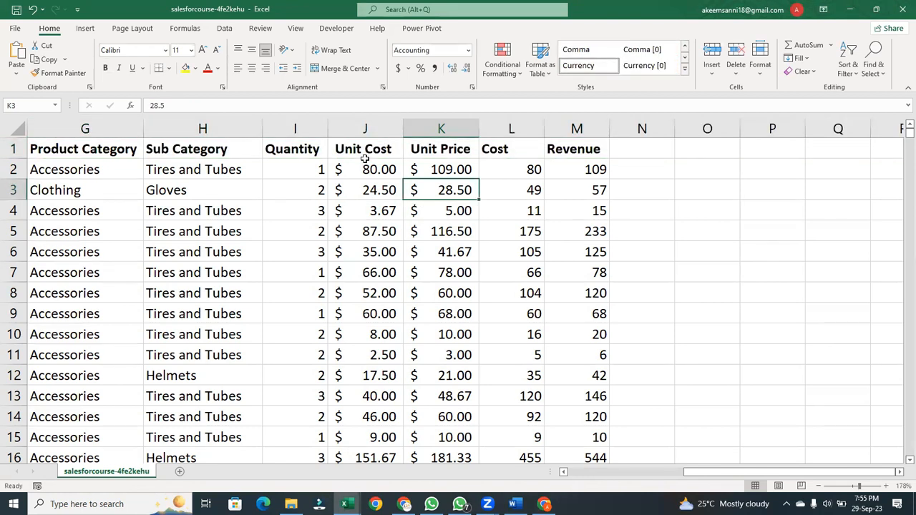
Rename the Unit Cost header in column J as Cost Price
left_click(366, 148)
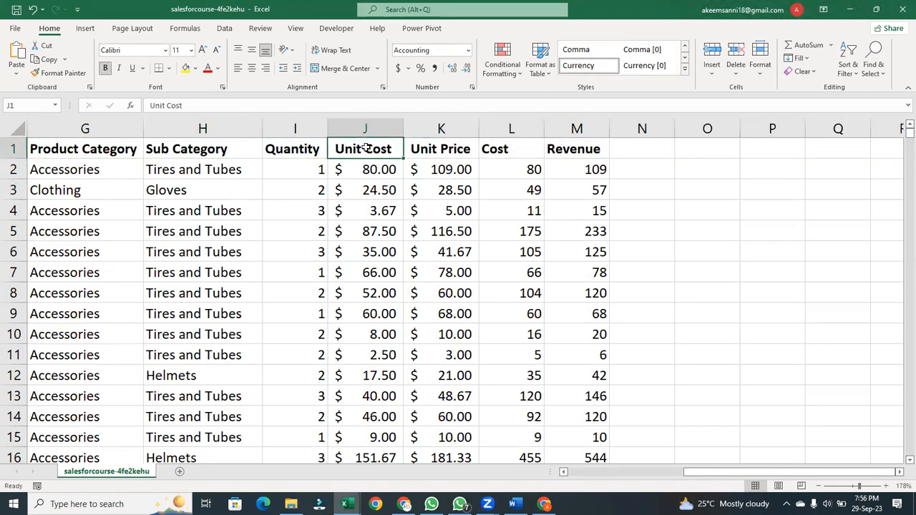
double_click(366, 148)
left_click_drag(388, 149, 329, 149)
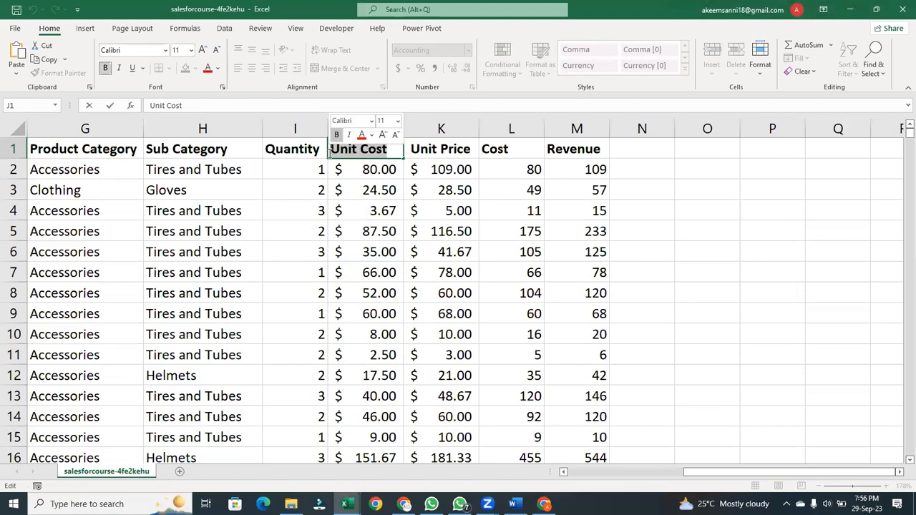
key("BackSpace")
type("Co")
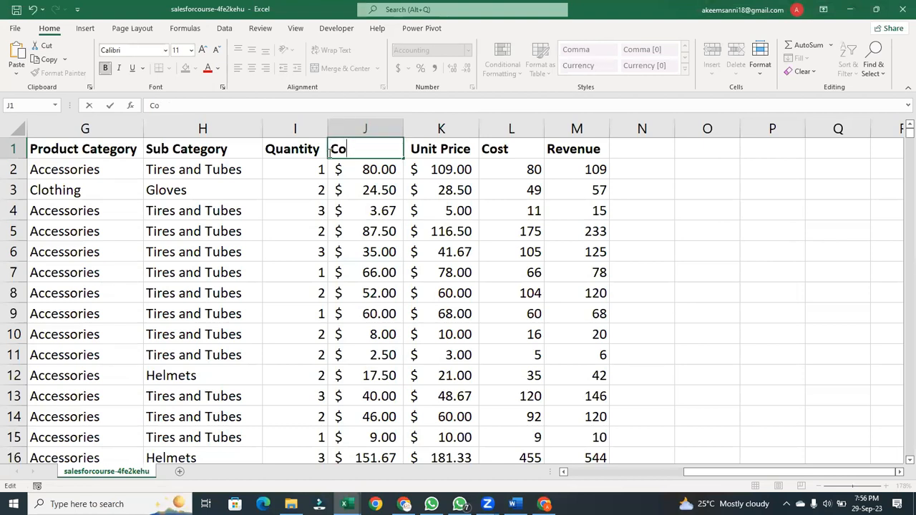
type("st Price")
Rename the Unit Price header in column K as Selling Price and fit the column width to its contents
left_click(450, 150)
double_click(450, 150)
left_click_drag(468, 150, 394, 150)
key("BackSpace")
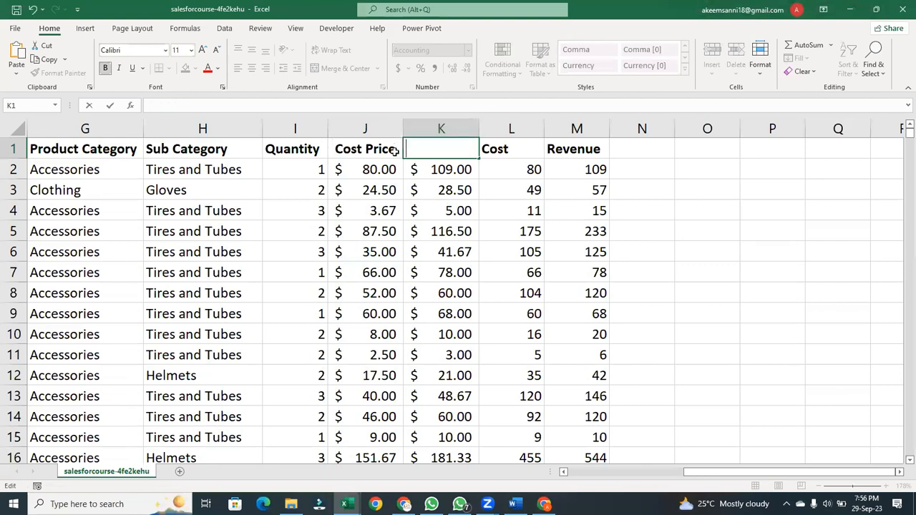
type("Selling Price")
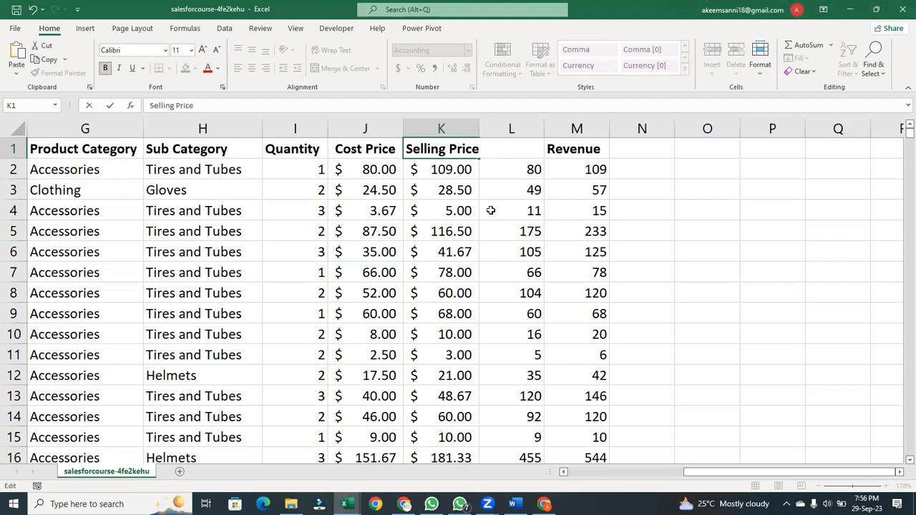
double_click(521, 250)
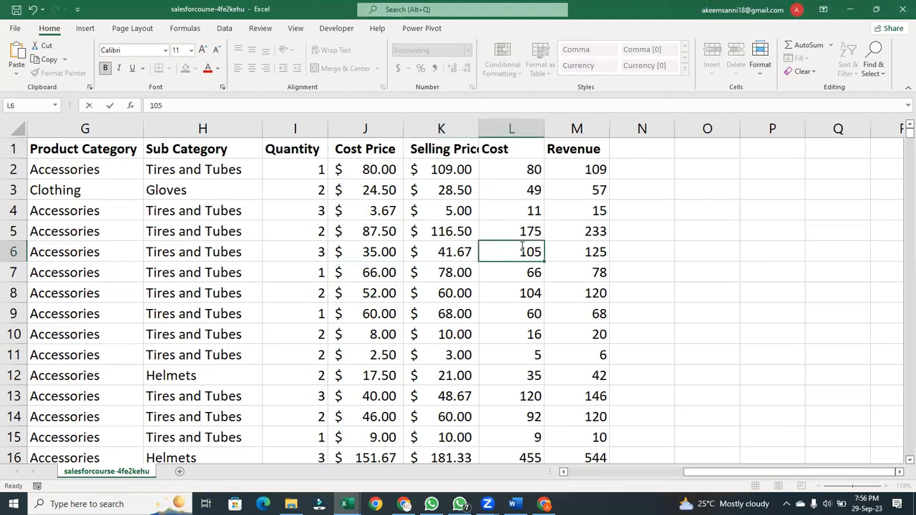
left_click(480, 124)
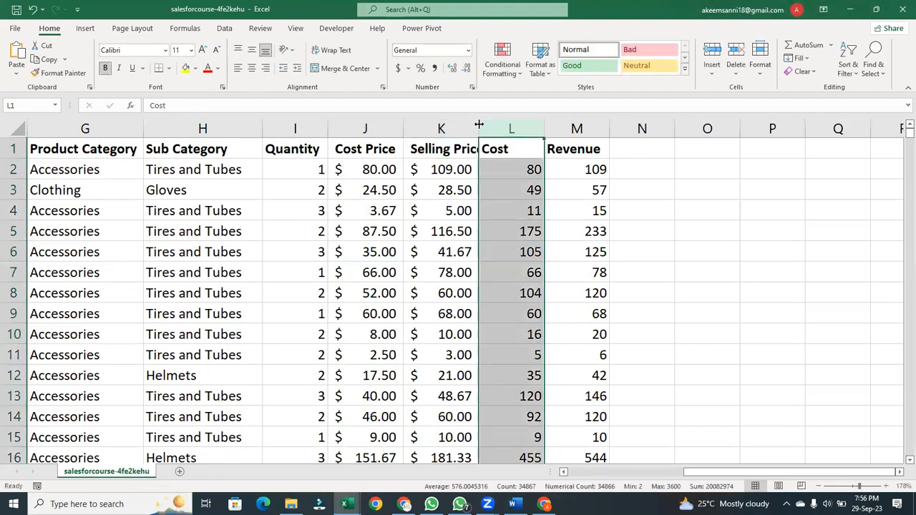
double_click(478, 123)
Rename the Cost header in column L as TCP
left_click_drag(545, 155, 544, 161)
left_click(543, 153)
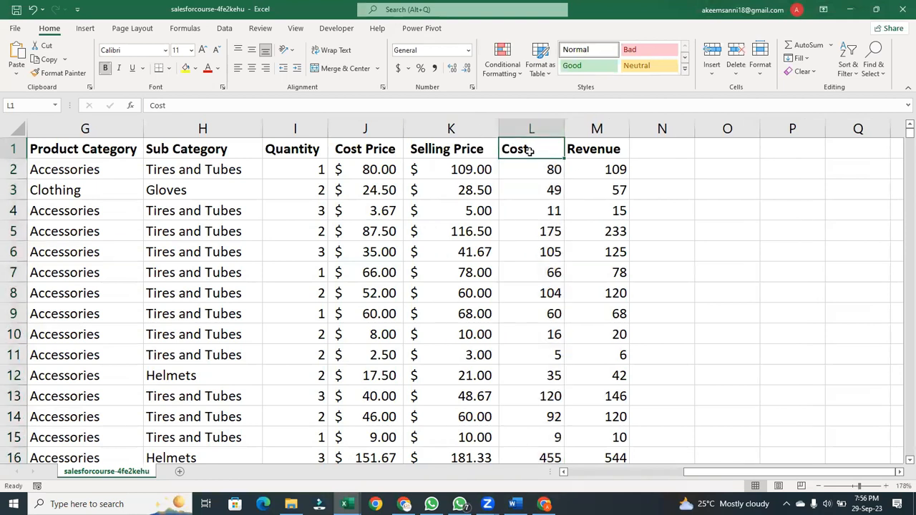
double_click(528, 148)
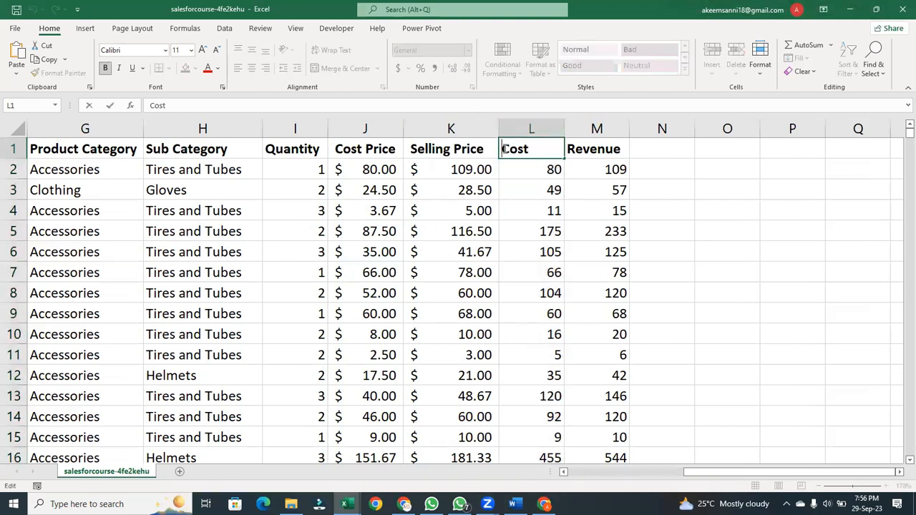
type("T")
left_click(550, 152)
key("BackSpace")
key("BackSpace")
key("BackSpace")
type("P")
left_click(619, 151)
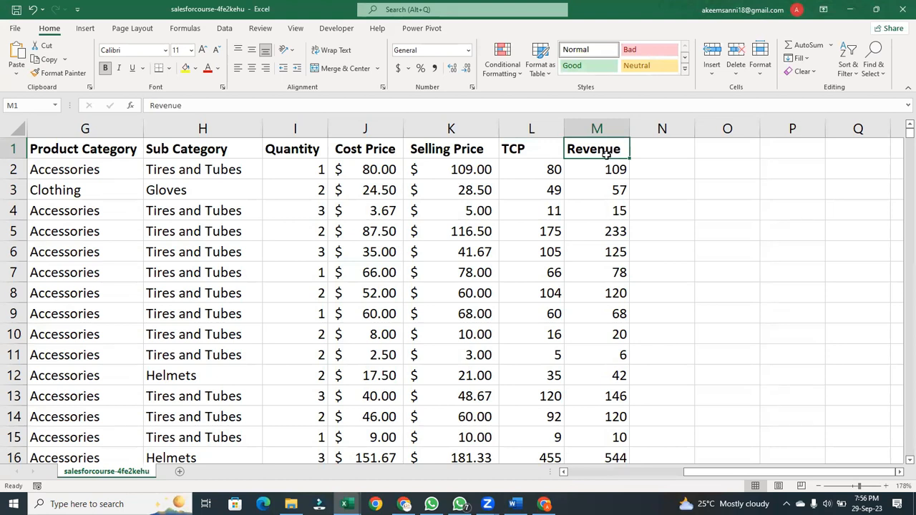
Examine the Revenue header and the Revenue and Quantity entries in row 2
double_click(607, 153)
double_click(581, 151)
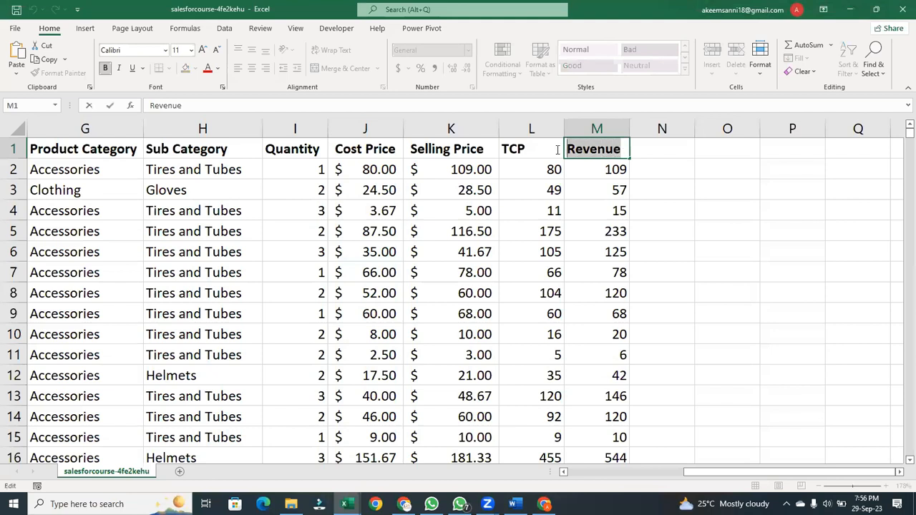
left_click(609, 169)
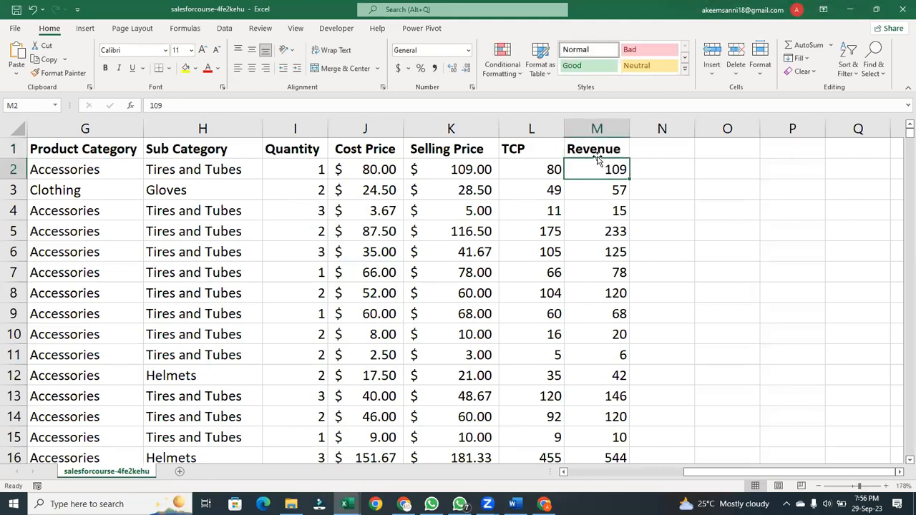
left_click(594, 150)
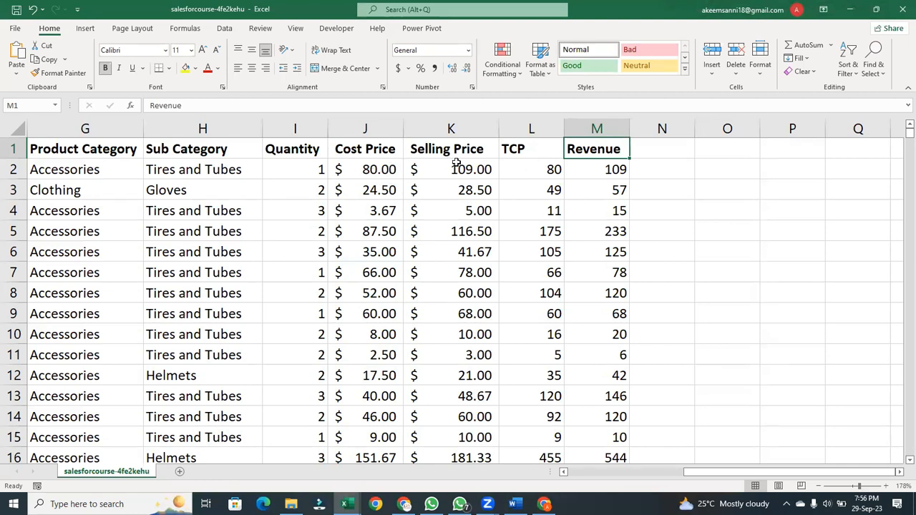
left_click(322, 168)
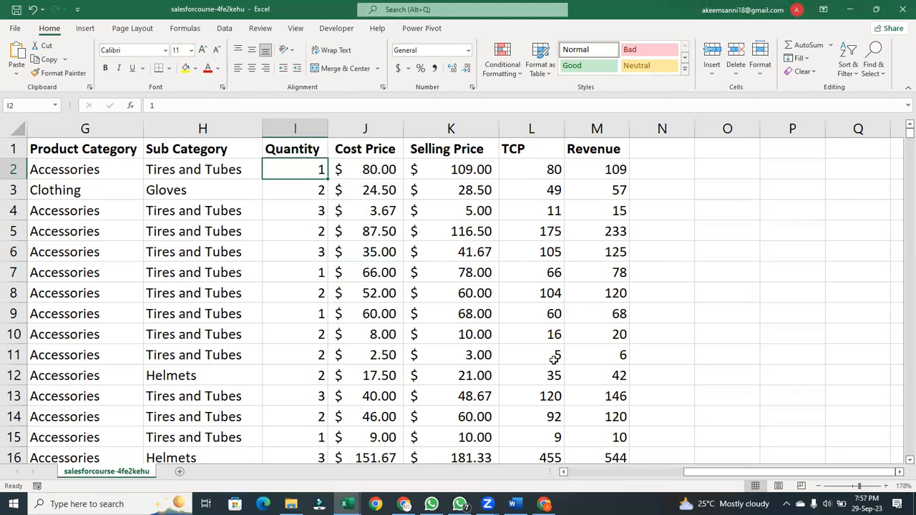
left_click(786, 503)
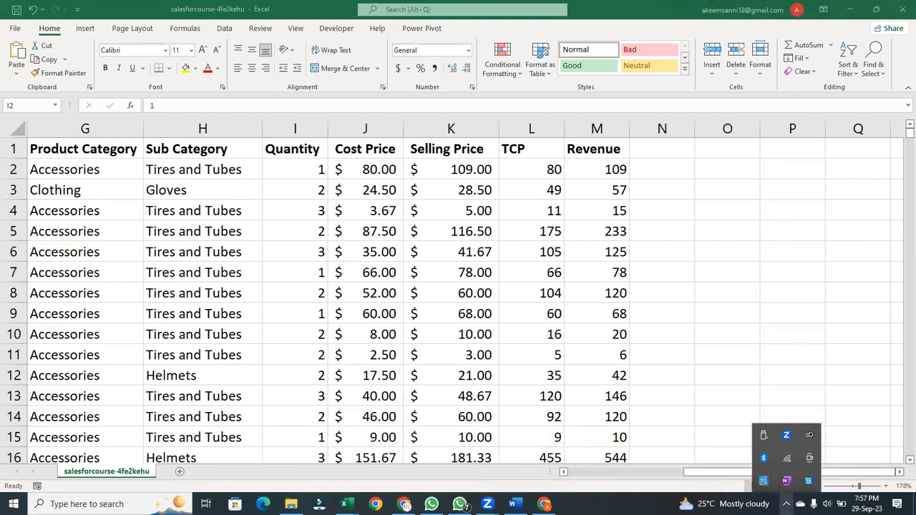
left_click(765, 439)
left_click(801, 465)
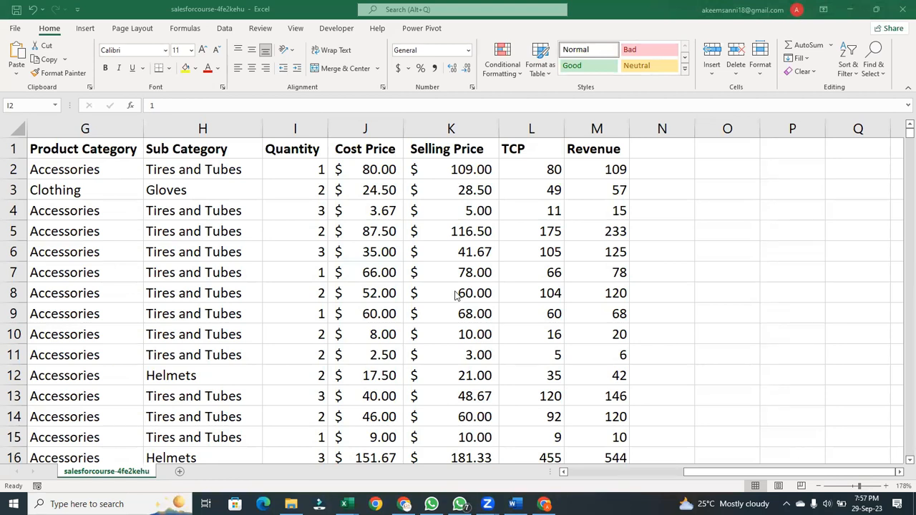
Compare the Quantity, Cost Price, Selling Price, TCP and Revenue entries in row 2
left_click(372, 172)
left_click(313, 171)
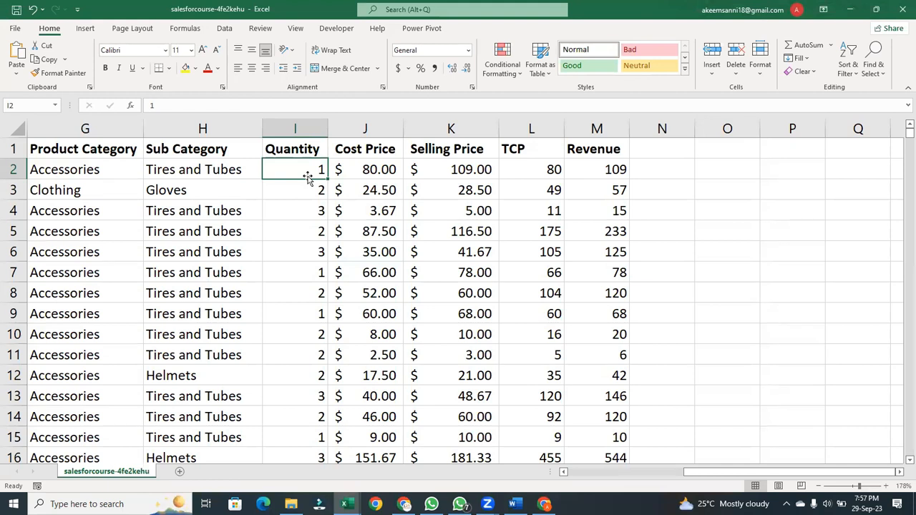
left_click(377, 171)
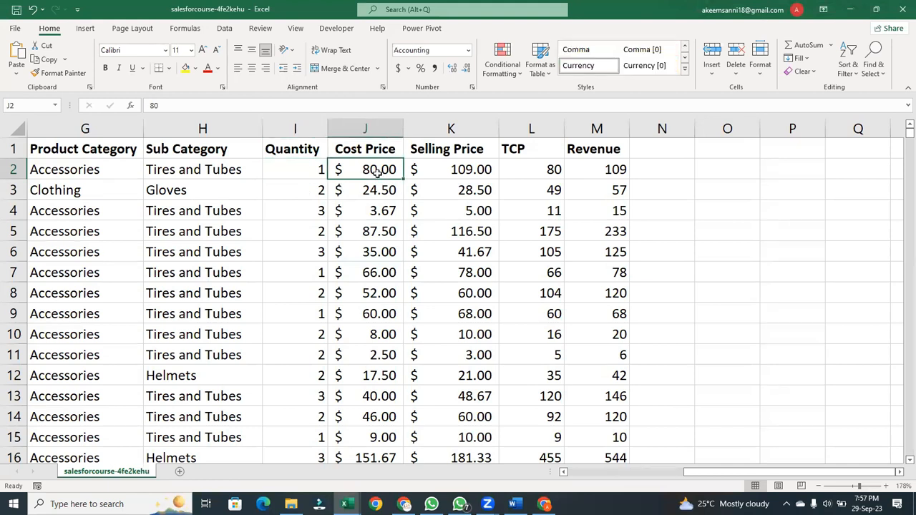
left_click(318, 168)
left_click(377, 170)
left_click(468, 165)
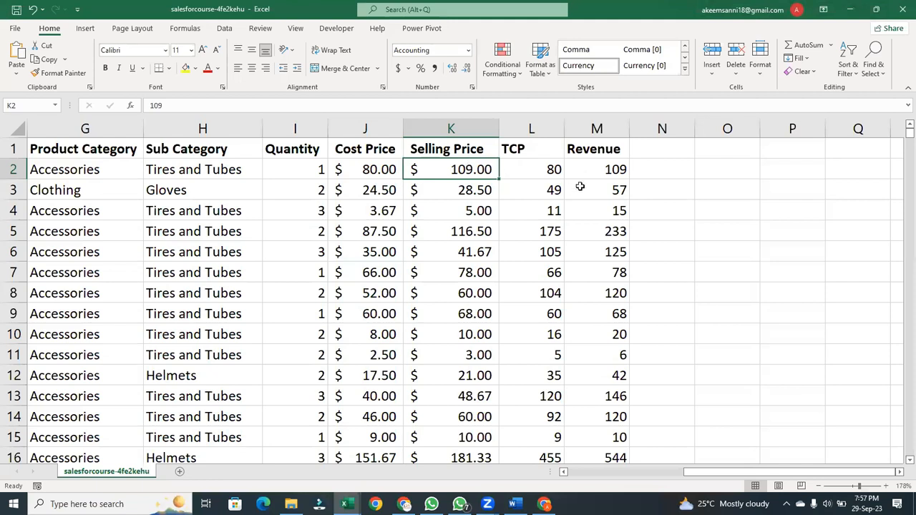
left_click(537, 173)
left_click(587, 169)
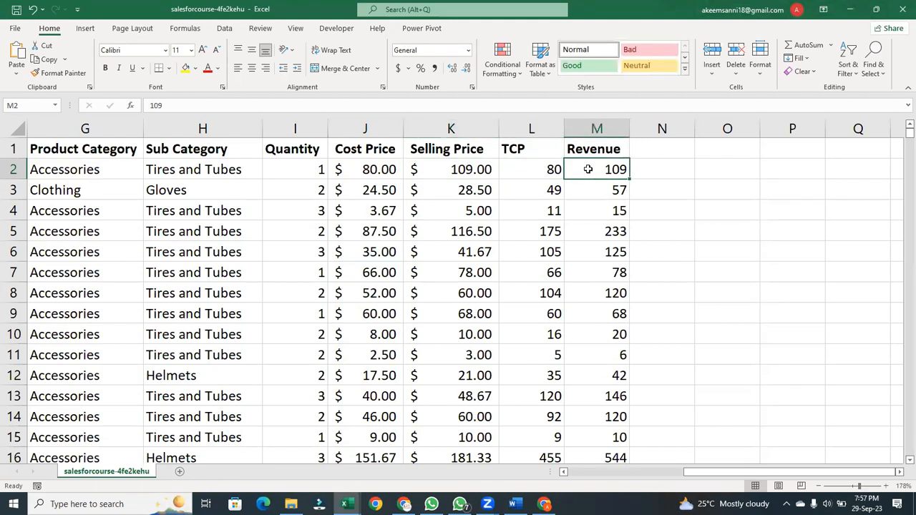
left_click(518, 168)
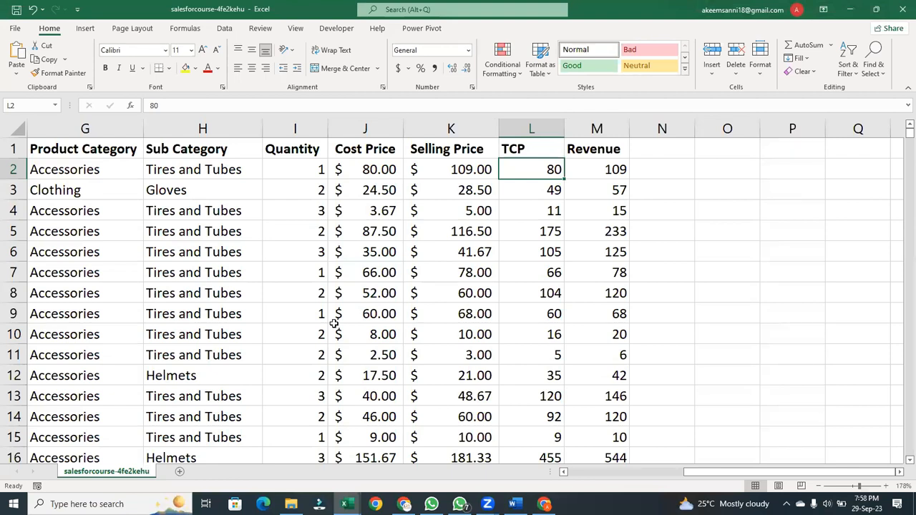
Format the Cost Price and Selling Price columns as Accounting with the naira (₦) symbol and two decimal places
left_click(378, 127)
left_click(478, 123, "shift")
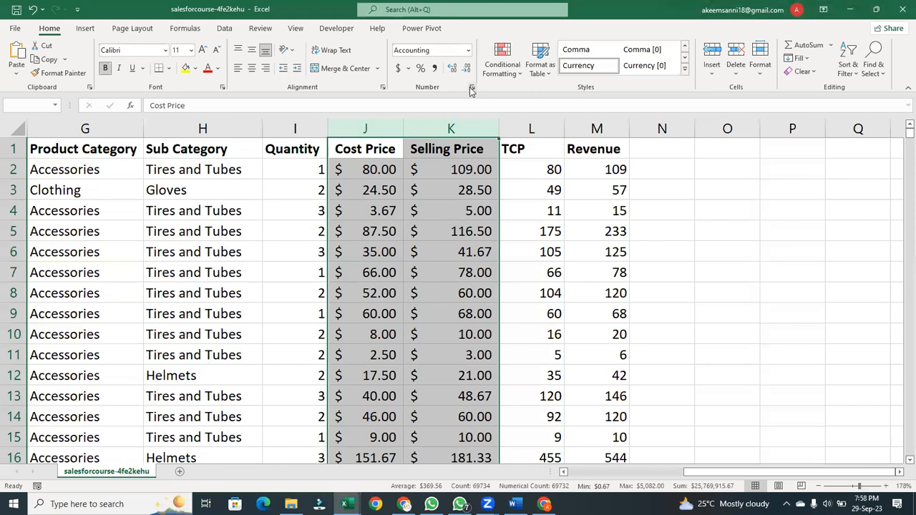
left_click(471, 89)
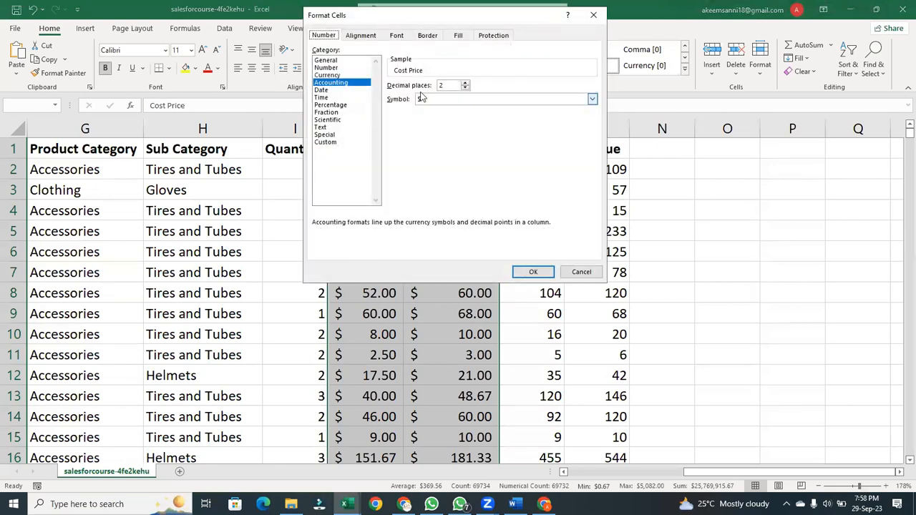
left_click(351, 76)
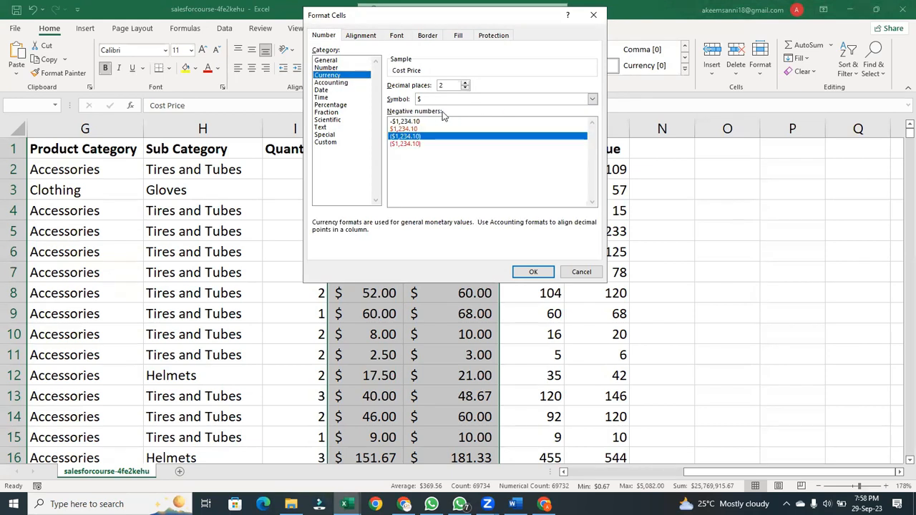
left_click(337, 82)
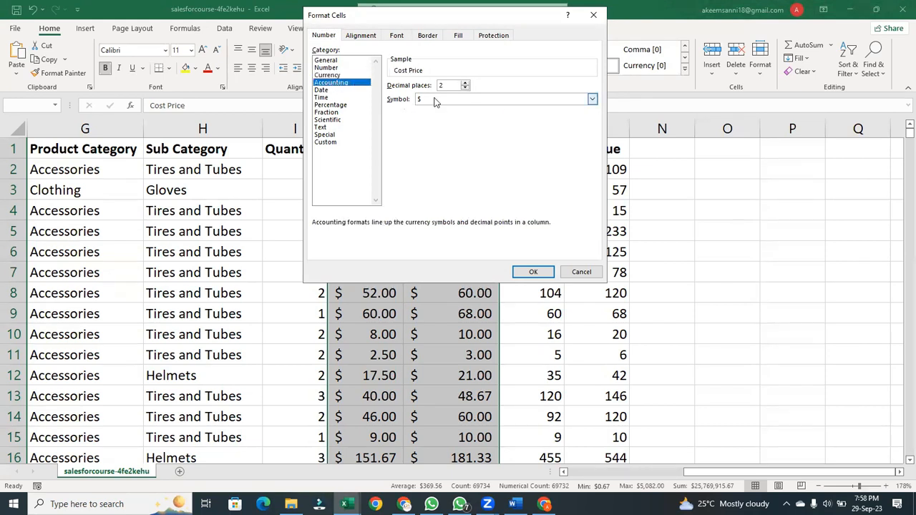
left_click(593, 99)
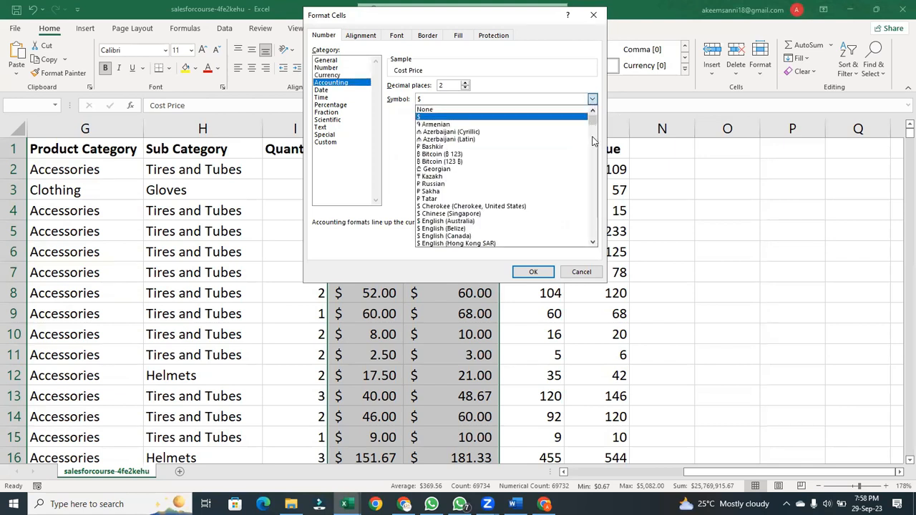
left_click_drag(593, 115, 598, 133)
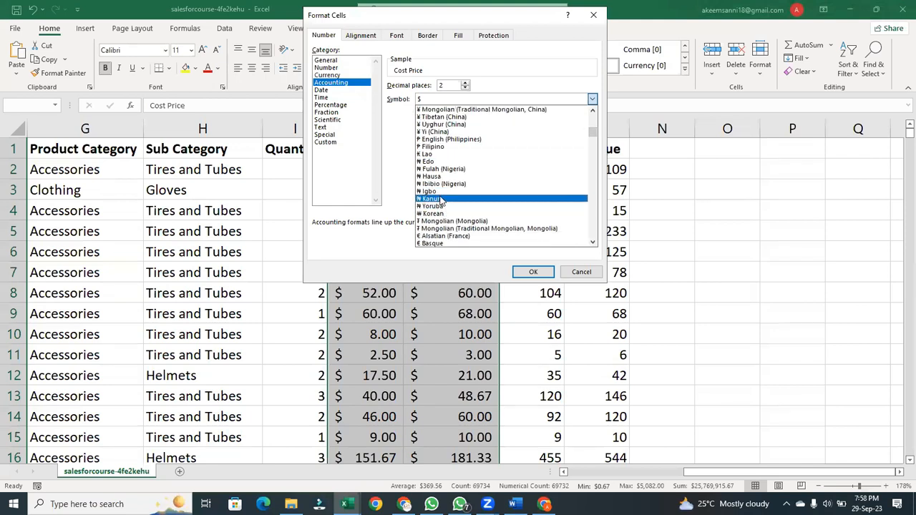
left_click(440, 198)
left_click(528, 270)
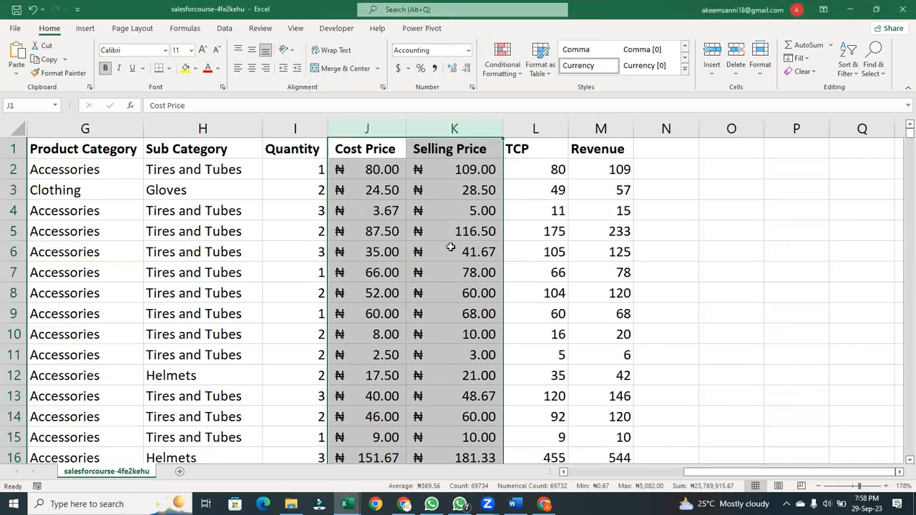
Clear the contents of the TCP and Revenue columns from row 2 down to the last data row, keeping the headers
left_click(545, 166)
left_click_drag(603, 166, 603, 166)
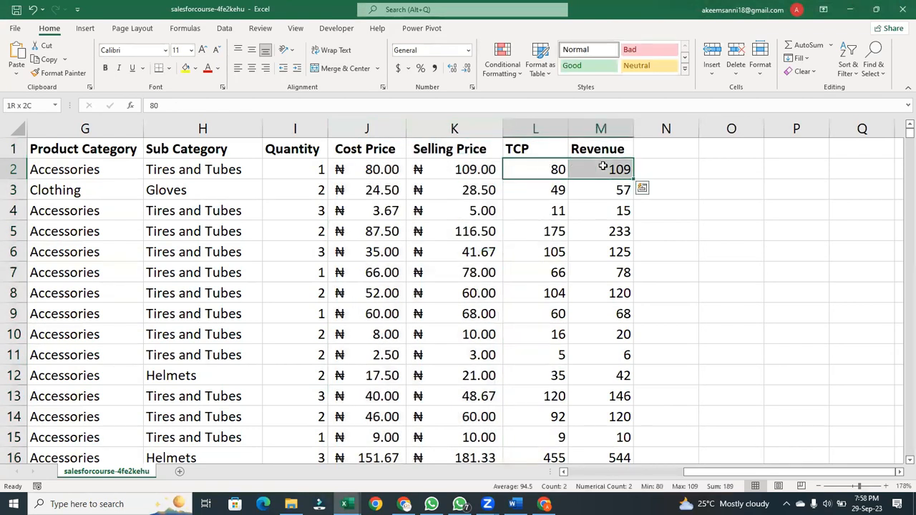
key("ctrl+shift+Down")
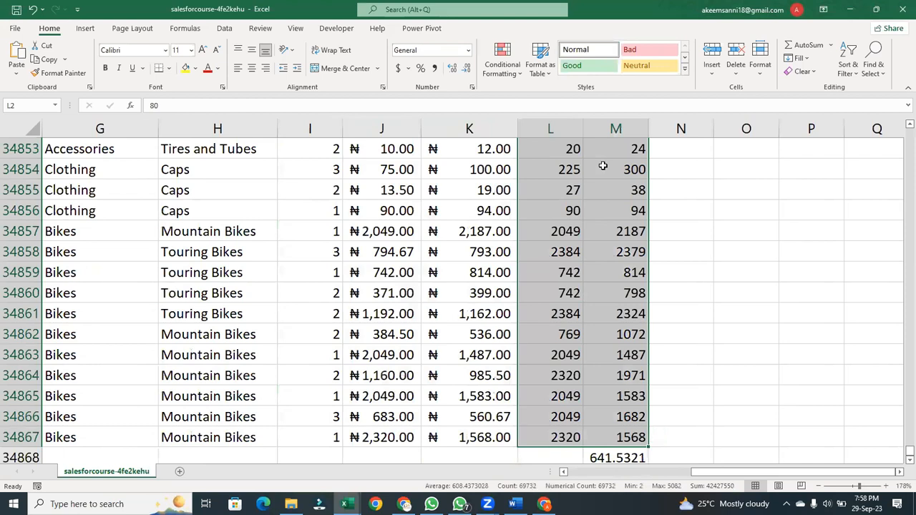
right_click(603, 167)
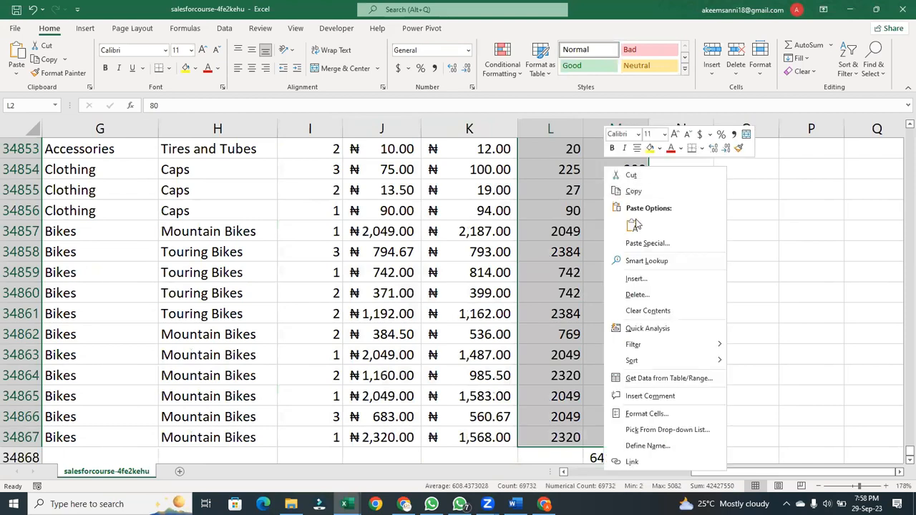
left_click(653, 315)
Calculate TCP in L2 as Quantity times Cost Price with =I2*J2 and fill the formula down the column
left_click(539, 172)
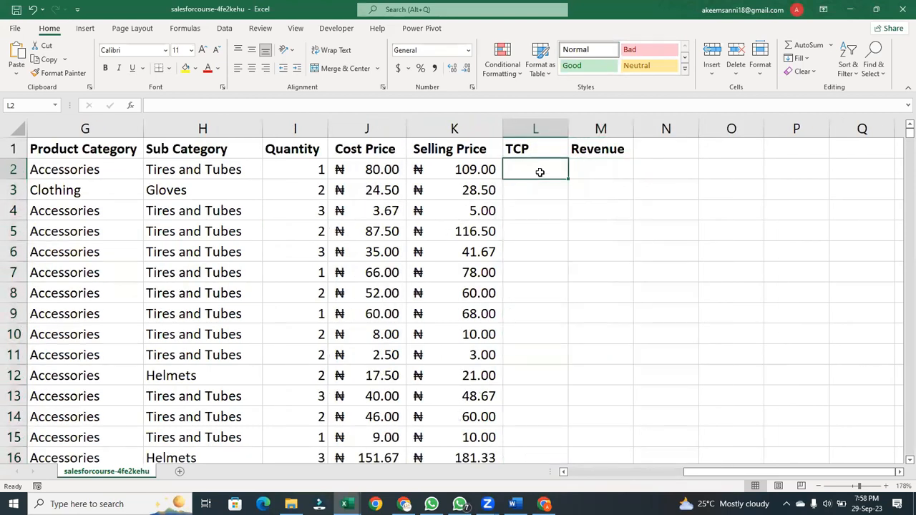
type("=")
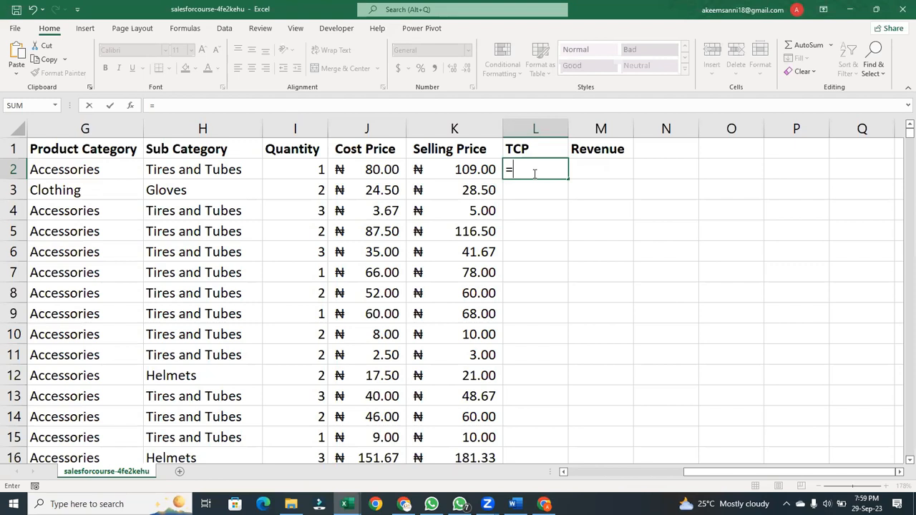
left_click(300, 162)
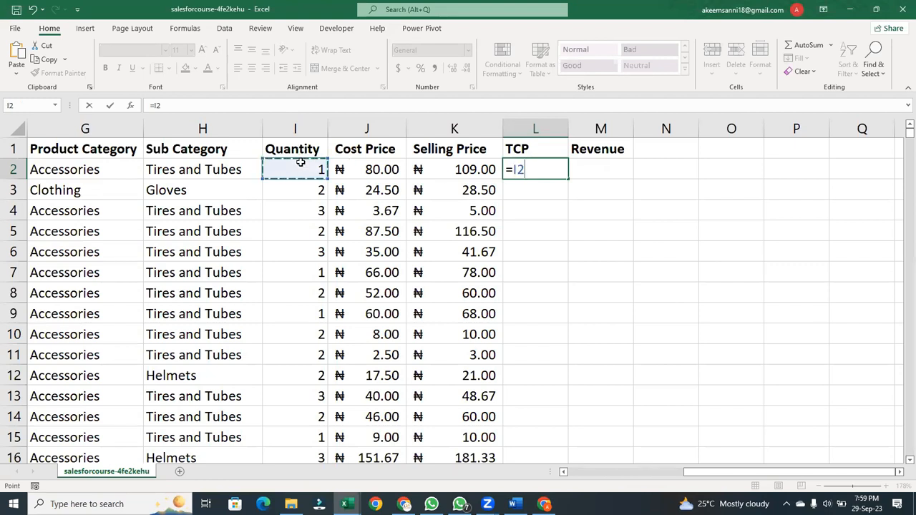
type("*")
left_click(369, 168)
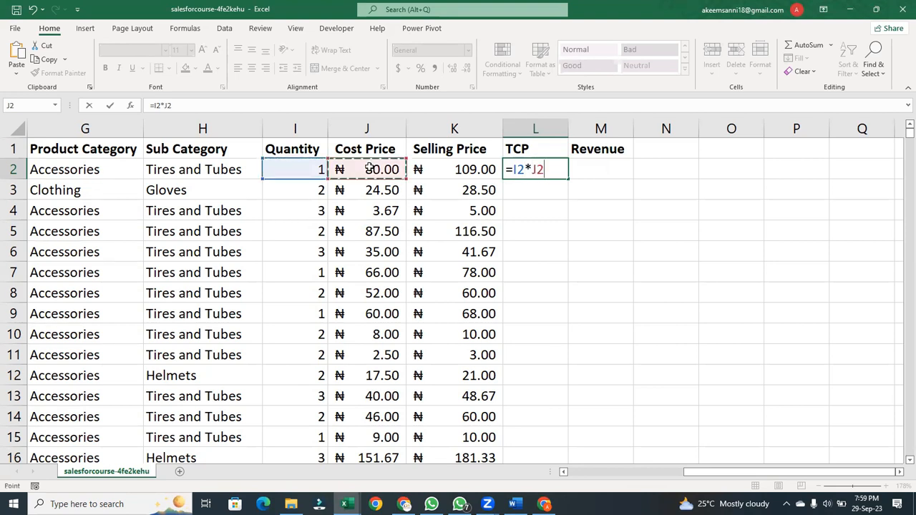
key("Return")
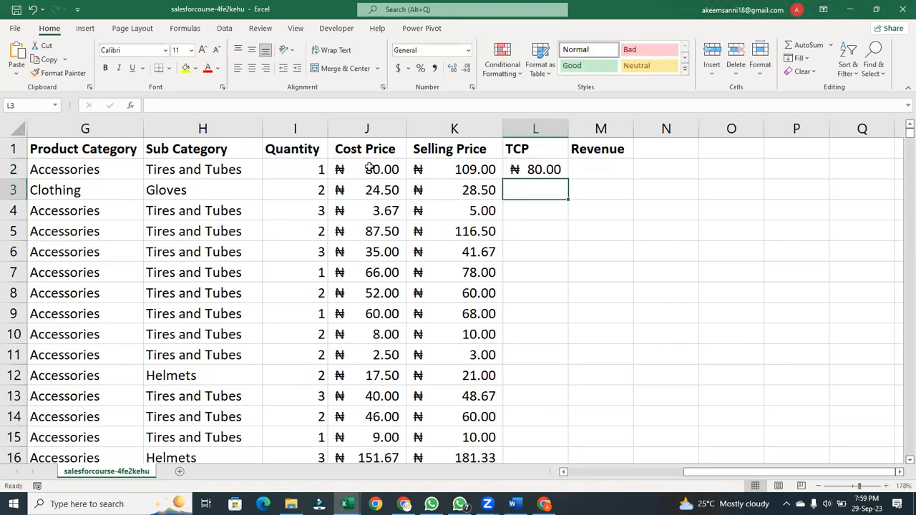
left_click(538, 169)
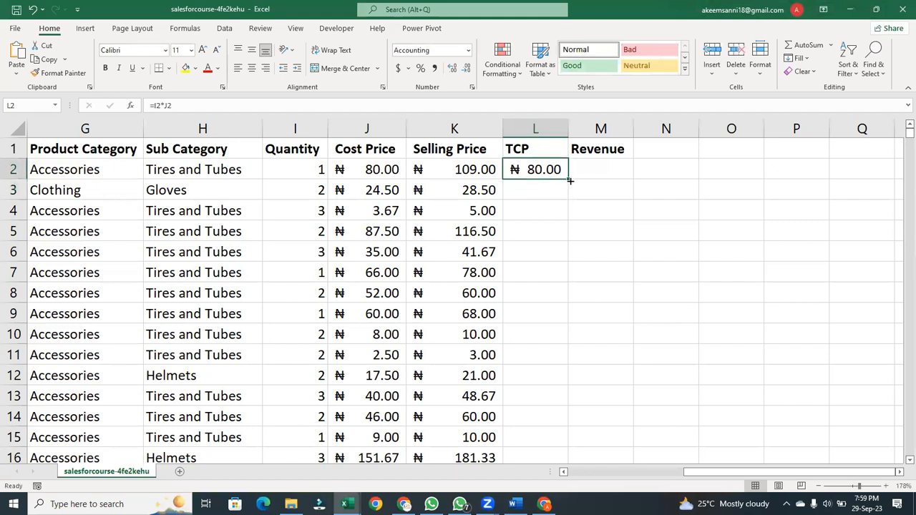
double_click(570, 181)
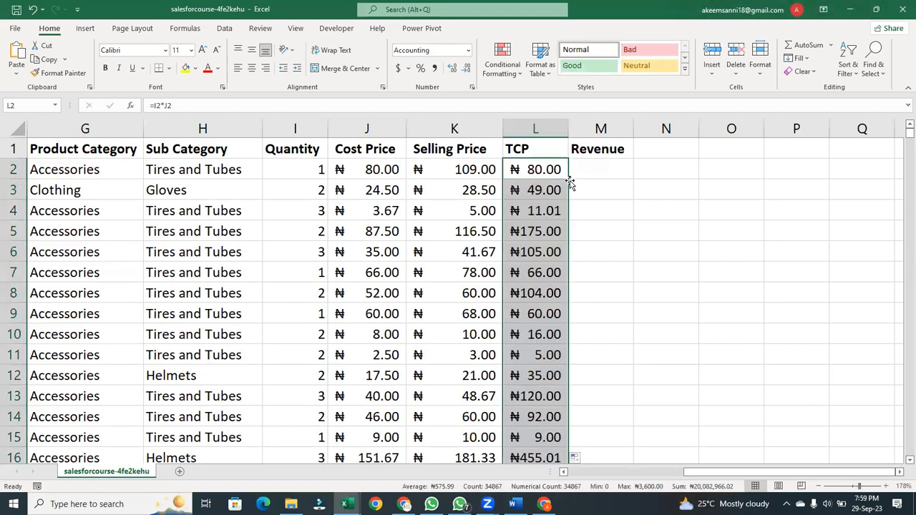
Calculate Revenue in M2 as Selling Price times Quantity with =K2*I2 and fill the formula down the column
left_click(587, 171)
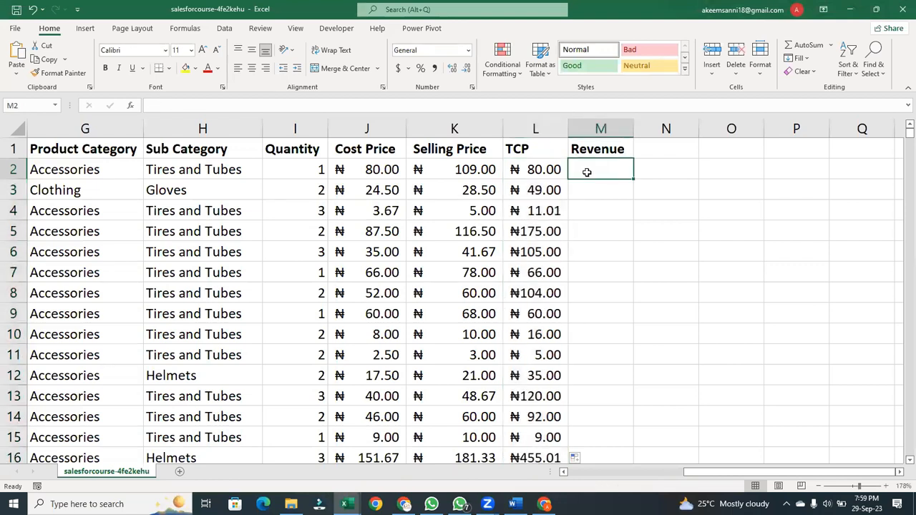
type("=")
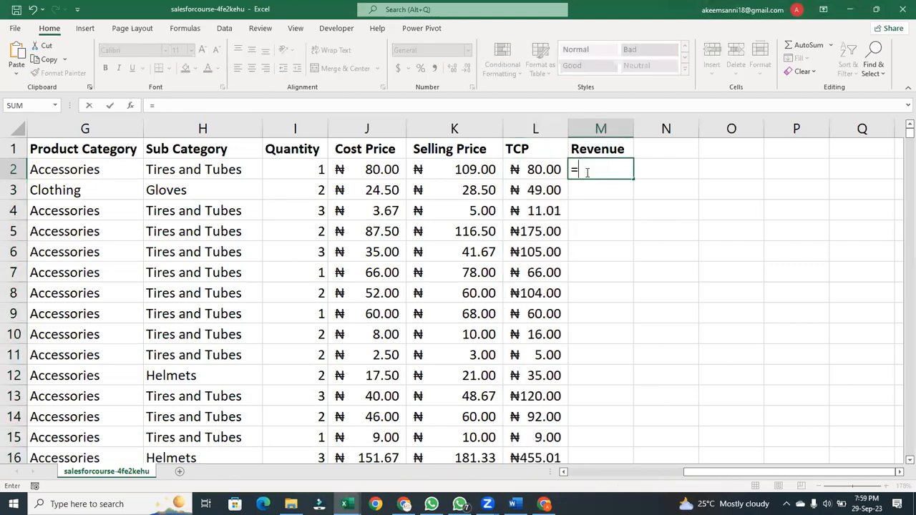
left_click(453, 169)
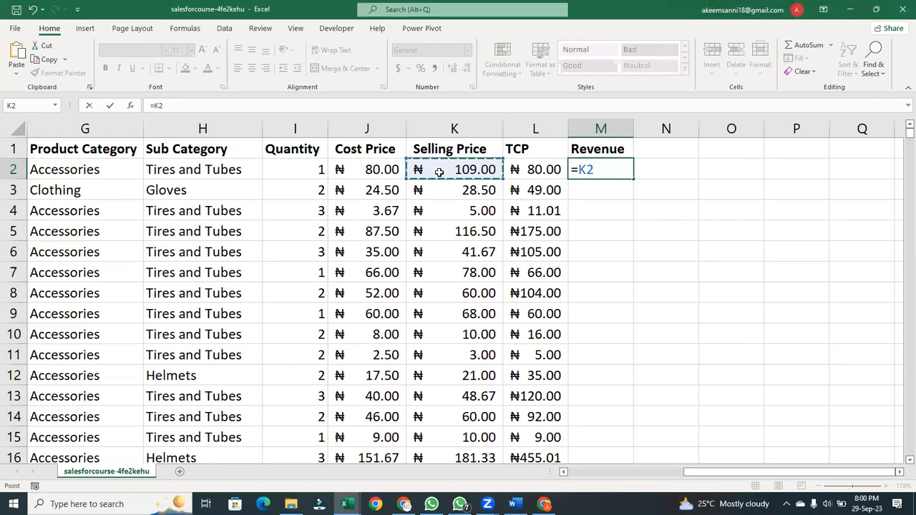
type("*")
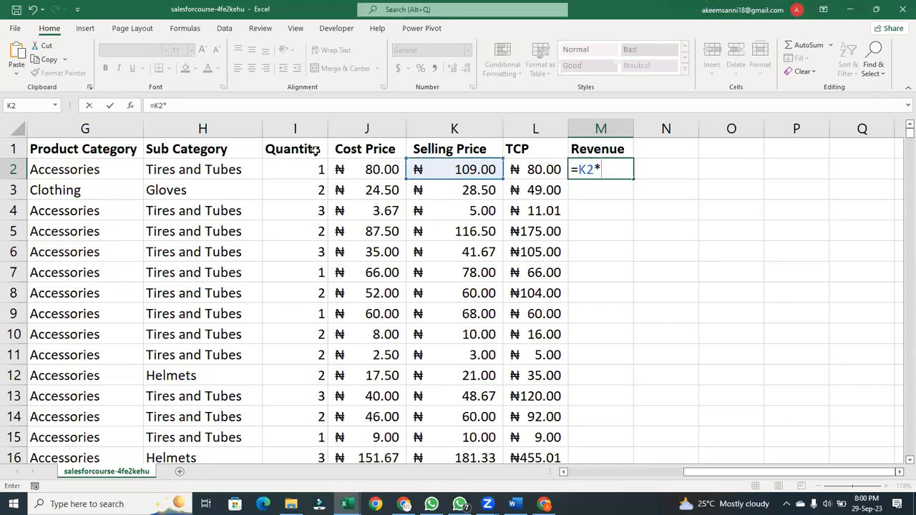
left_click(304, 169)
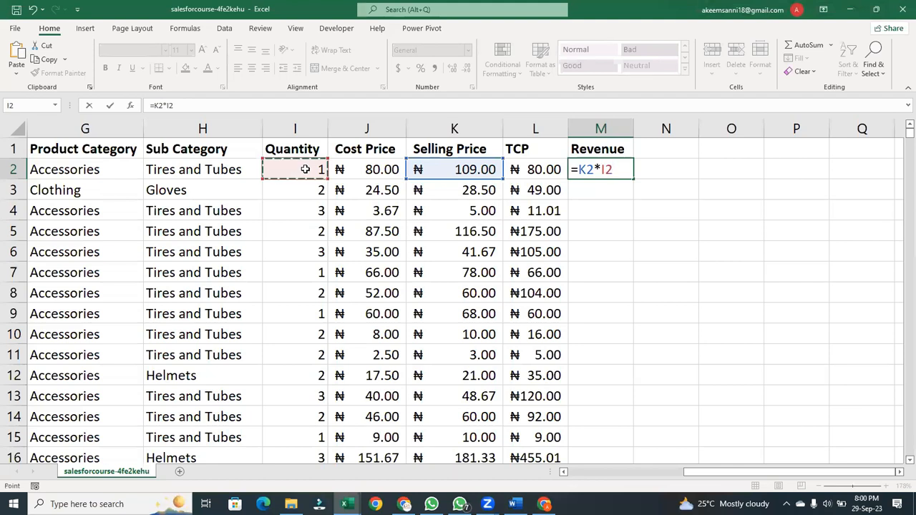
key("Return")
left_click(601, 169)
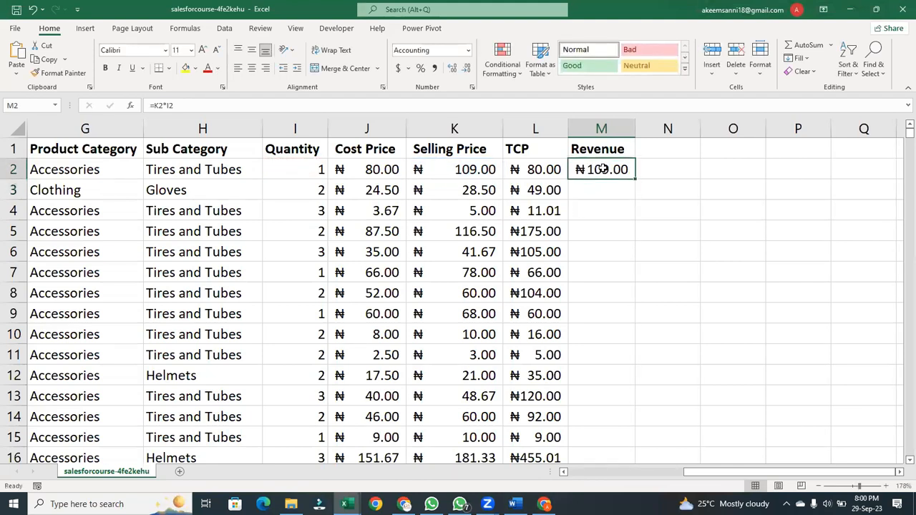
double_click(636, 180)
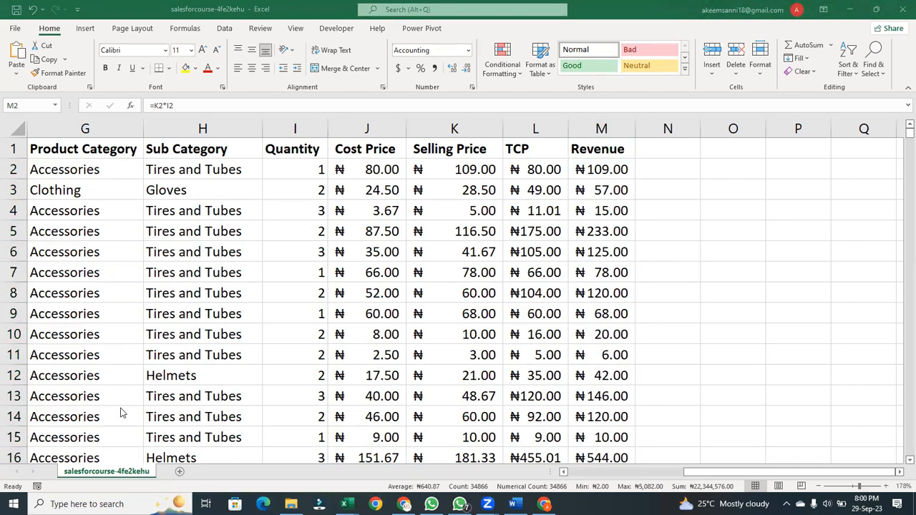
Review the dataset's columns from Year to Revenue, checking the Product Category and Sub Category entries in row 2
left_click(687, 476)
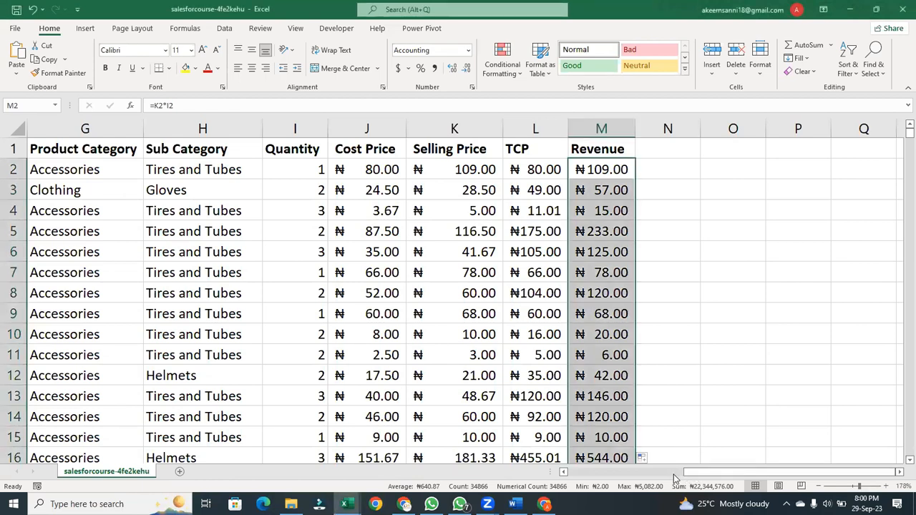
left_click(677, 477)
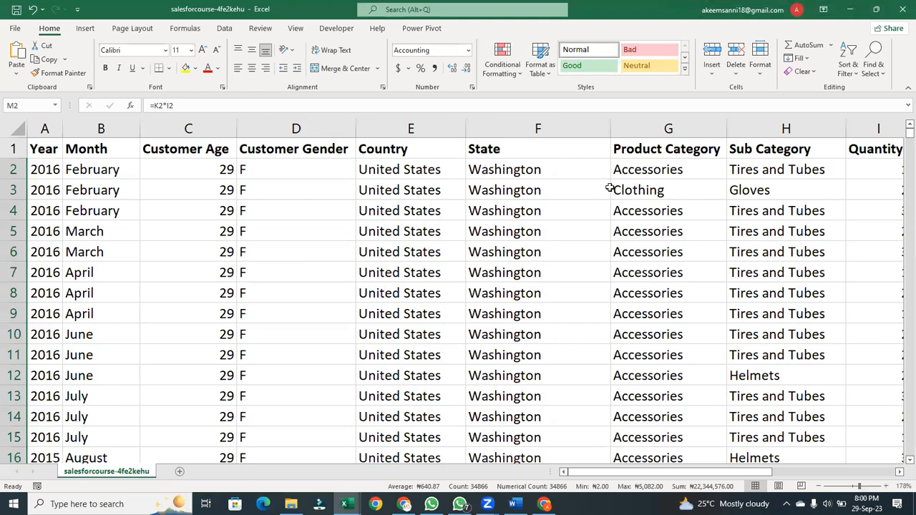
left_click(656, 175)
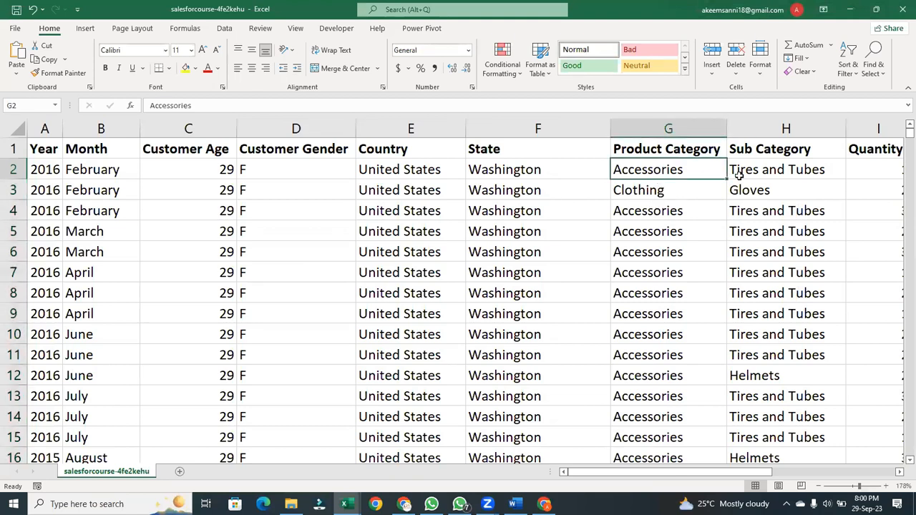
left_click(767, 171)
left_click(675, 172)
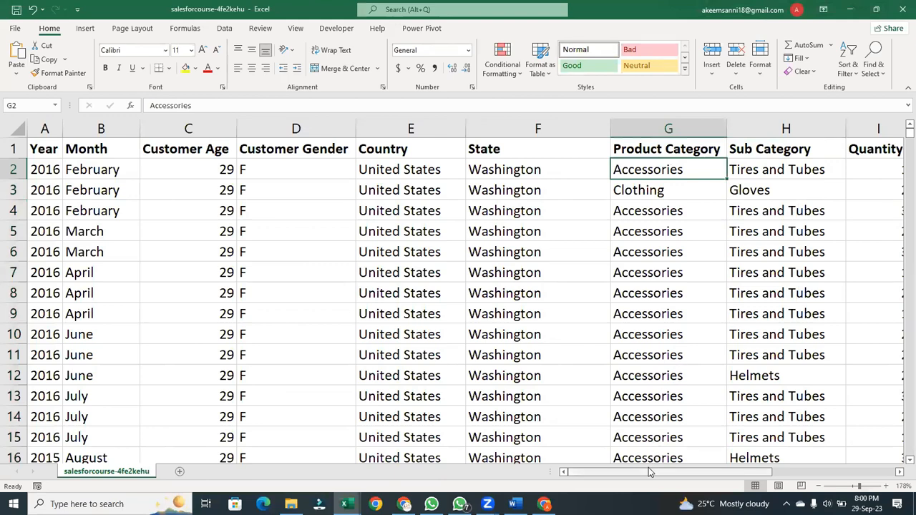
left_click_drag(653, 472, 805, 454)
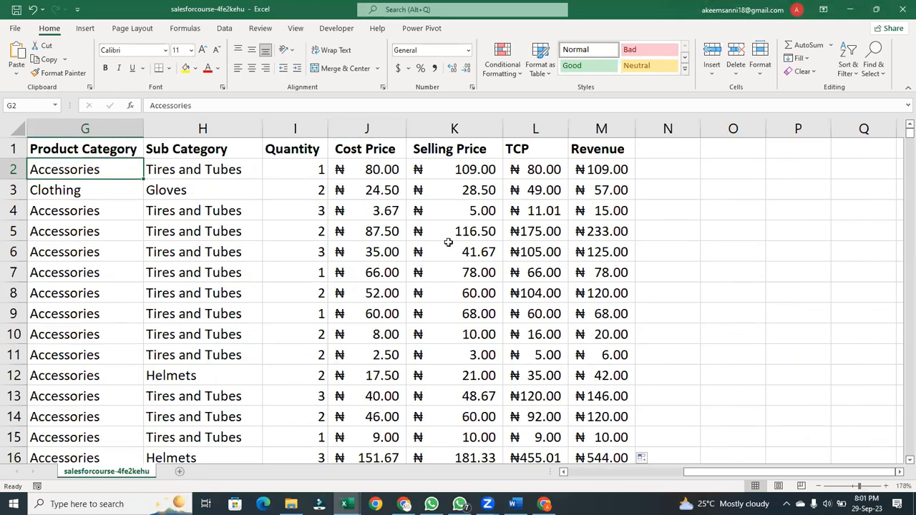
Add a new worksheet and copy the whole Product Category column from the sales sheet into its column A
left_click(181, 472)
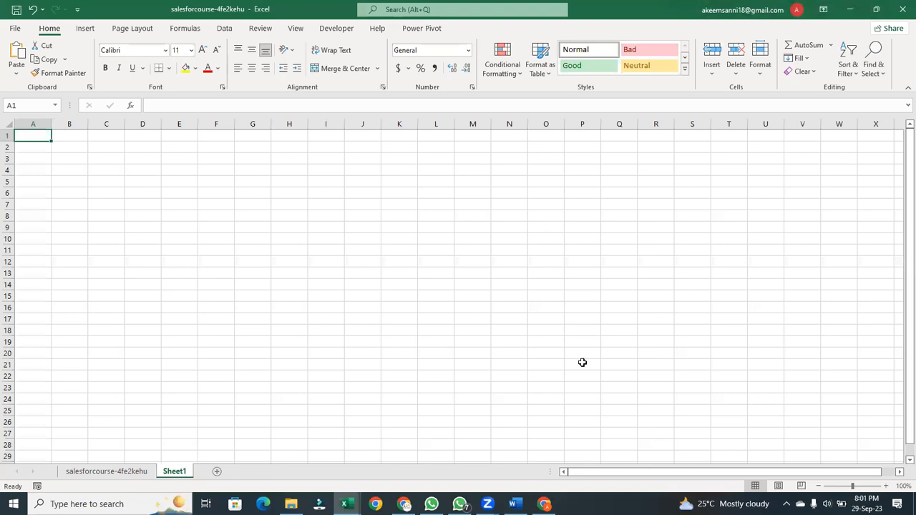
left_click(858, 487)
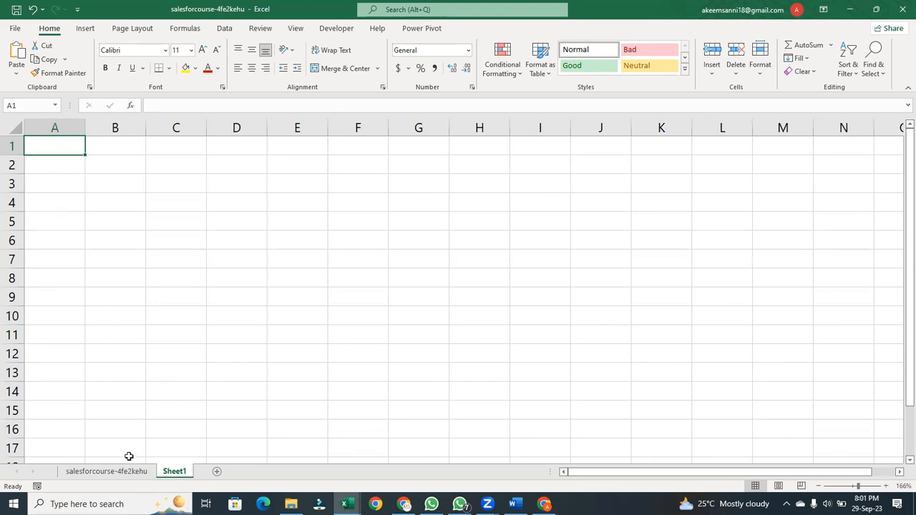
left_click(117, 468)
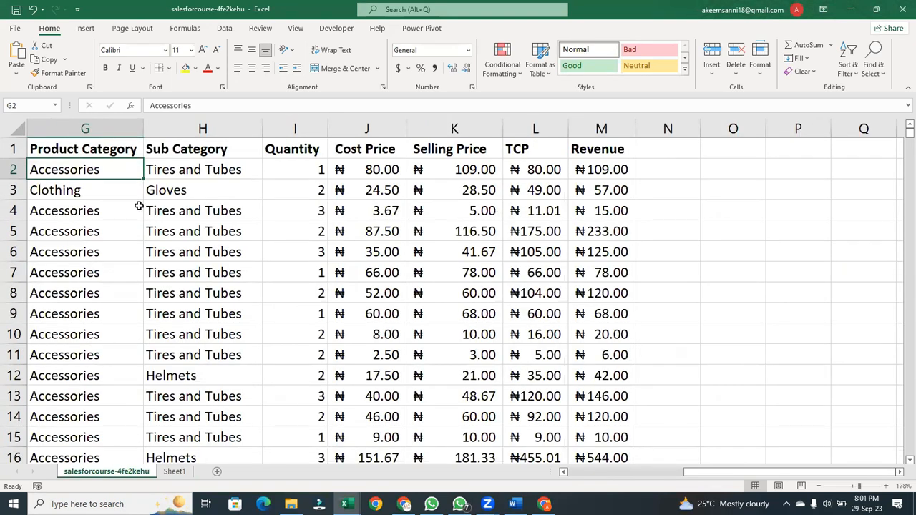
left_click(112, 128)
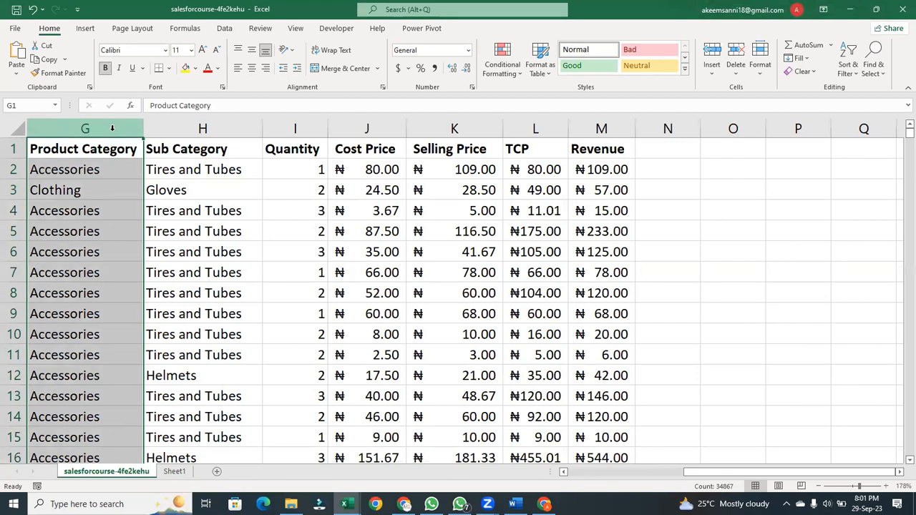
key("ctrl+c")
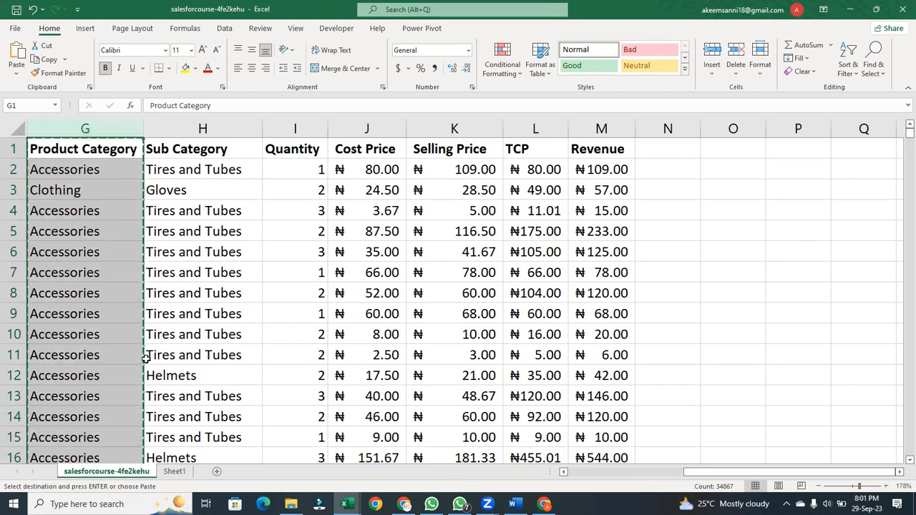
left_click(176, 471)
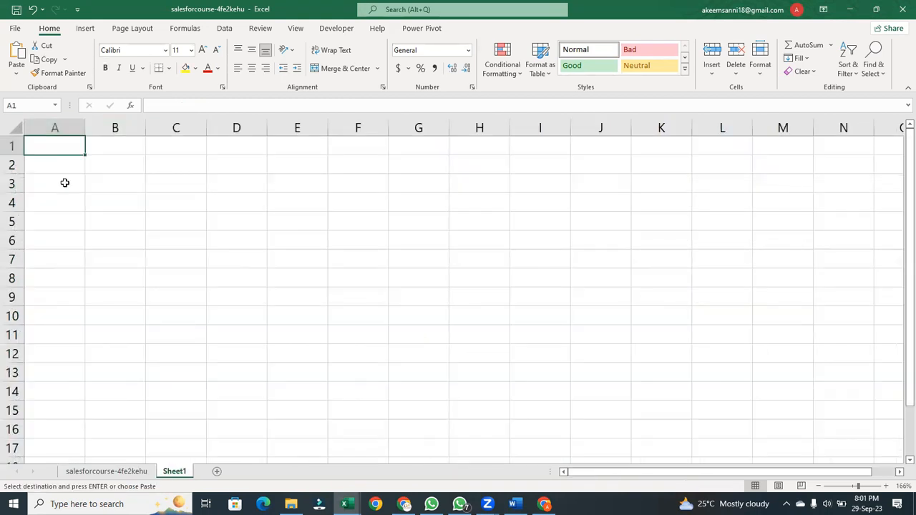
key("ctrl+v")
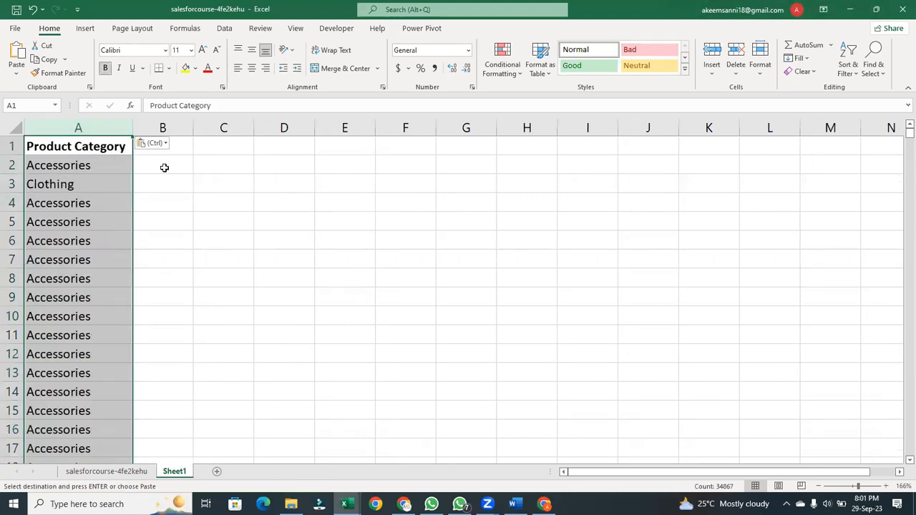
Remove duplicates from the Product Category column on Sheet1, treating the first row as a header
left_click(228, 29)
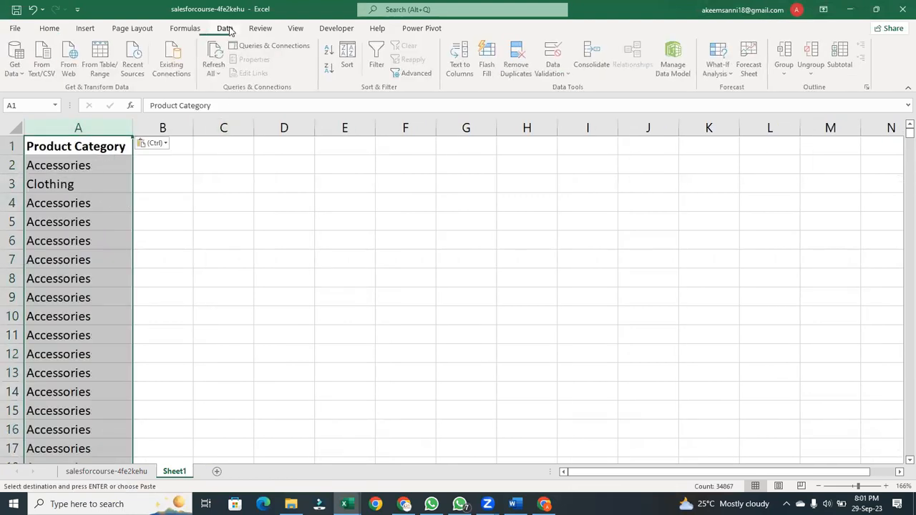
left_click(515, 65)
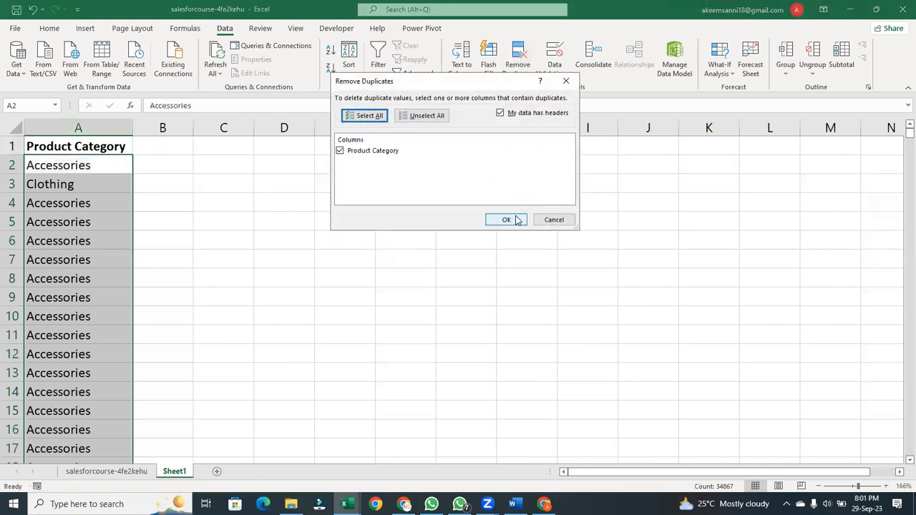
left_click(518, 221)
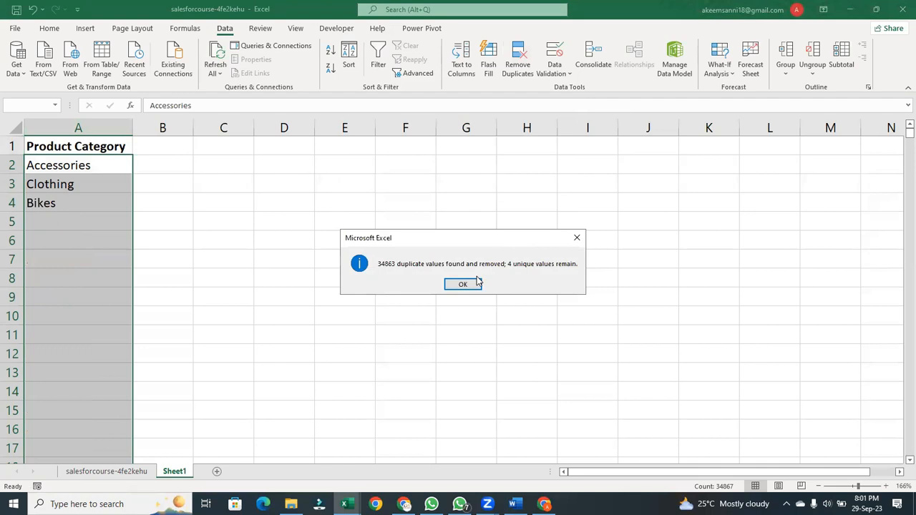
left_click(469, 284)
left_click(241, 235)
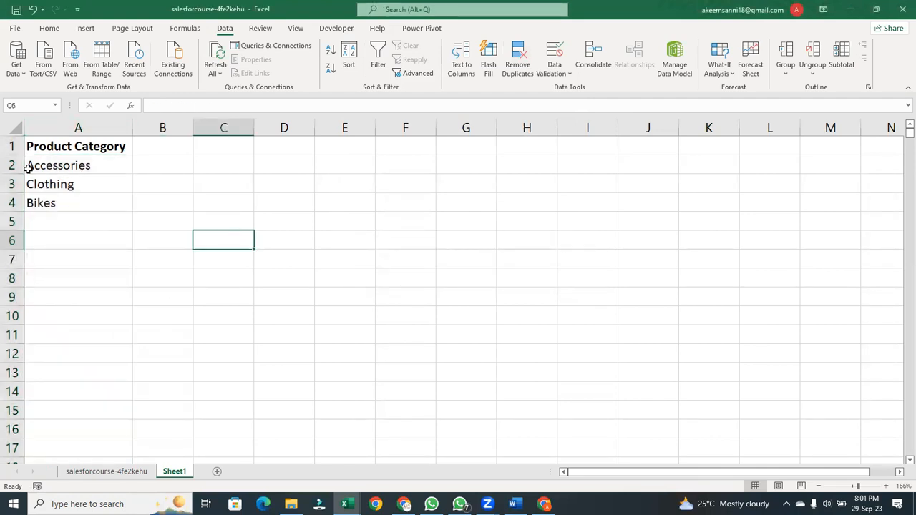
Examine the unique product categories listed in A2 to A4
left_click(65, 166)
left_click(75, 184)
left_click(63, 204)
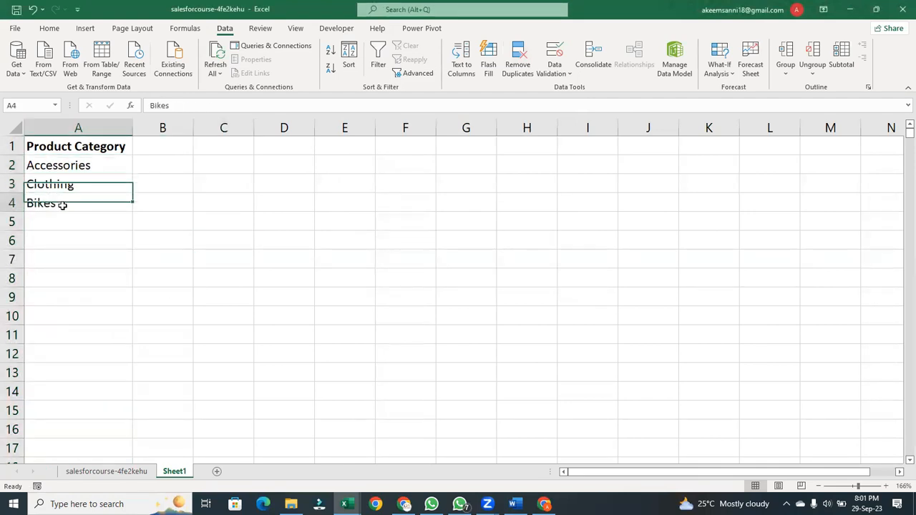
left_click(106, 166)
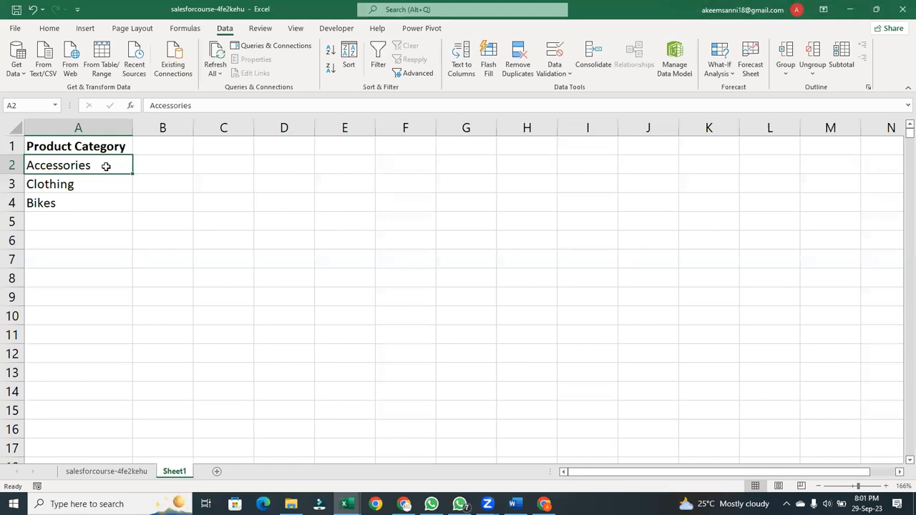
left_click(91, 184)
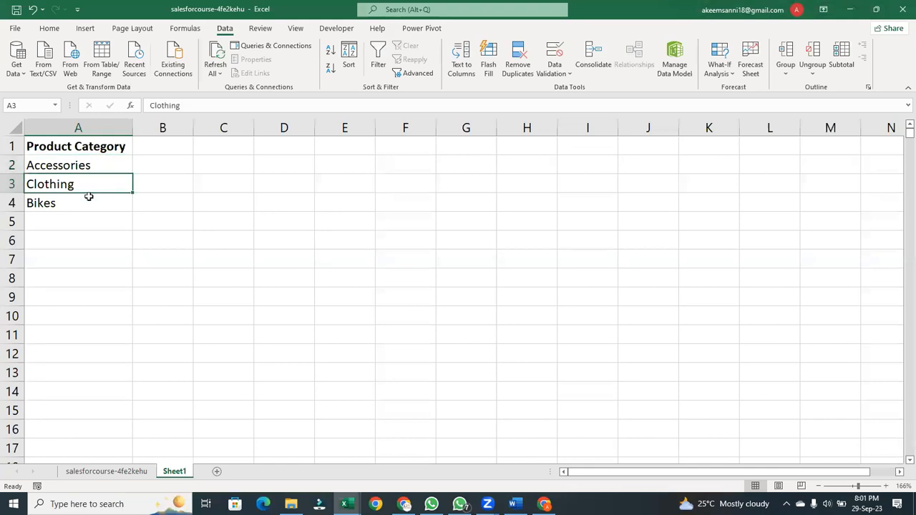
left_click(80, 205)
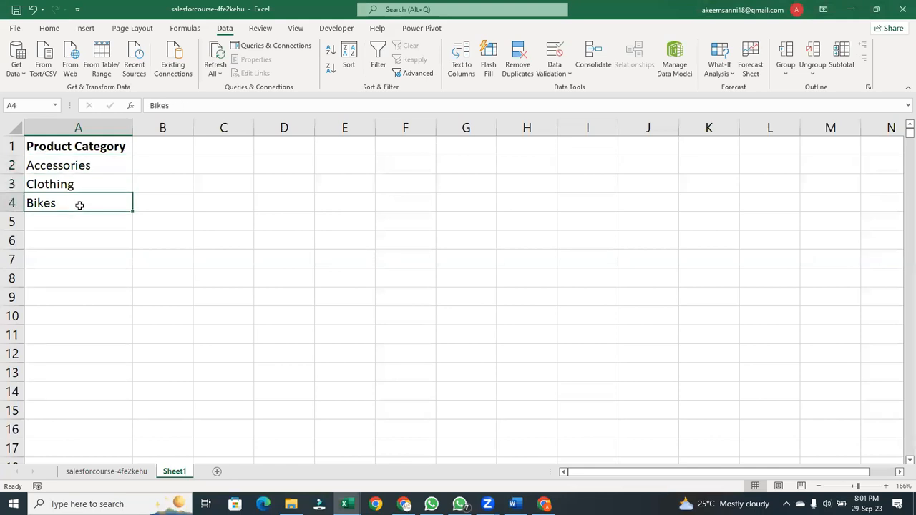
left_click(111, 168)
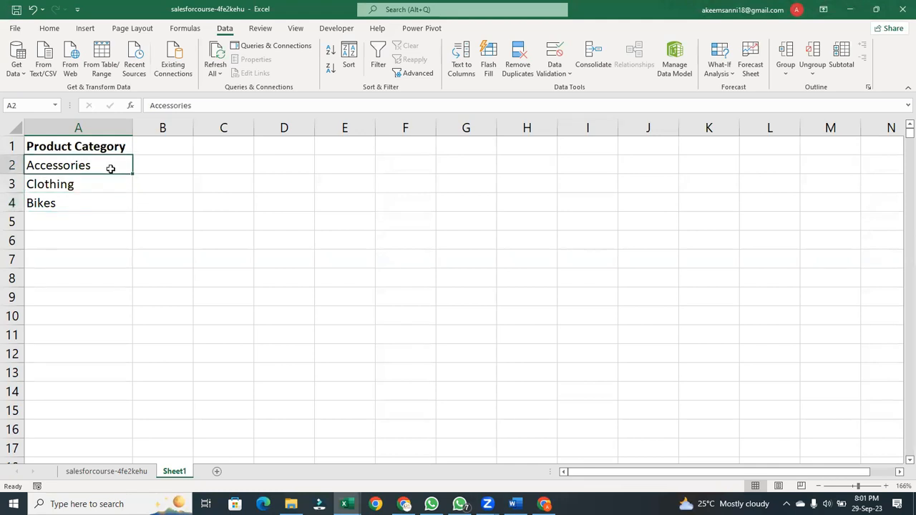
Return to the salesforcourse-4fe2kehu sheet and rename the header in H1 to Products
left_click(141, 471)
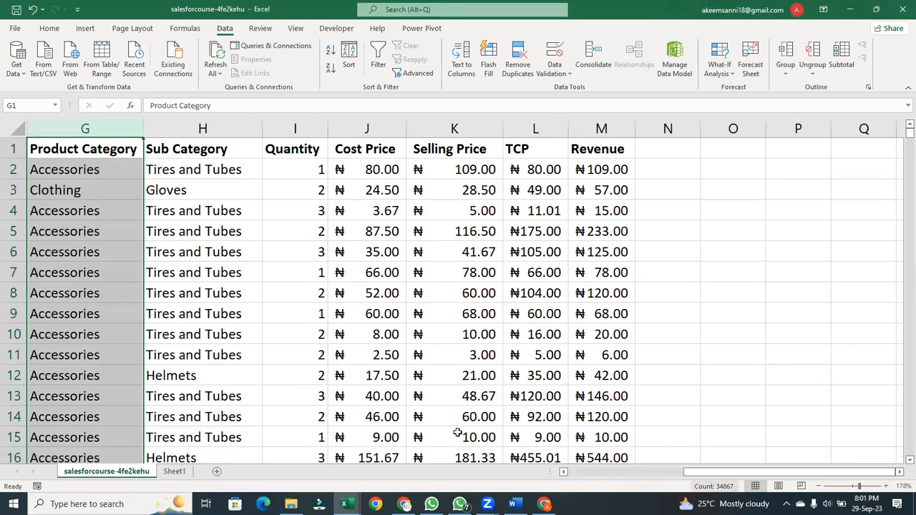
left_click_drag(714, 477, 663, 472)
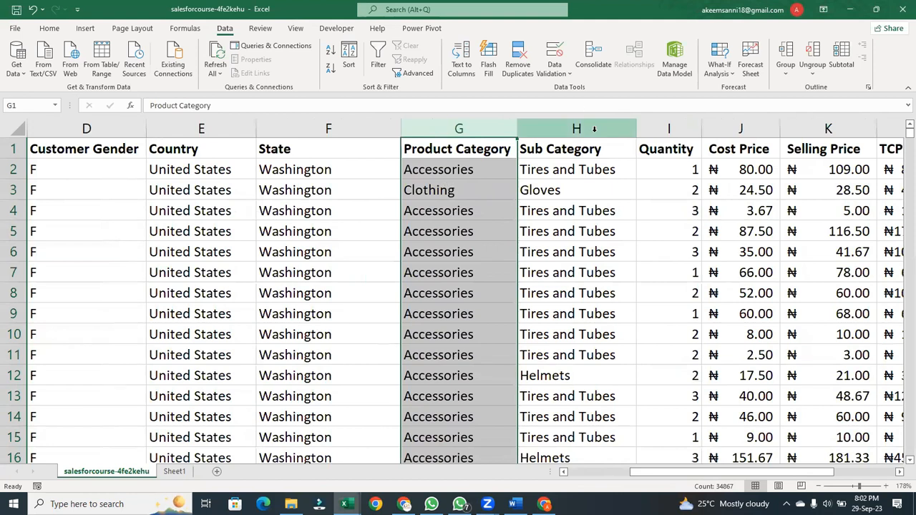
left_click(576, 149)
double_click(577, 150)
left_click_drag(608, 150, 517, 159)
key("BackSpace")
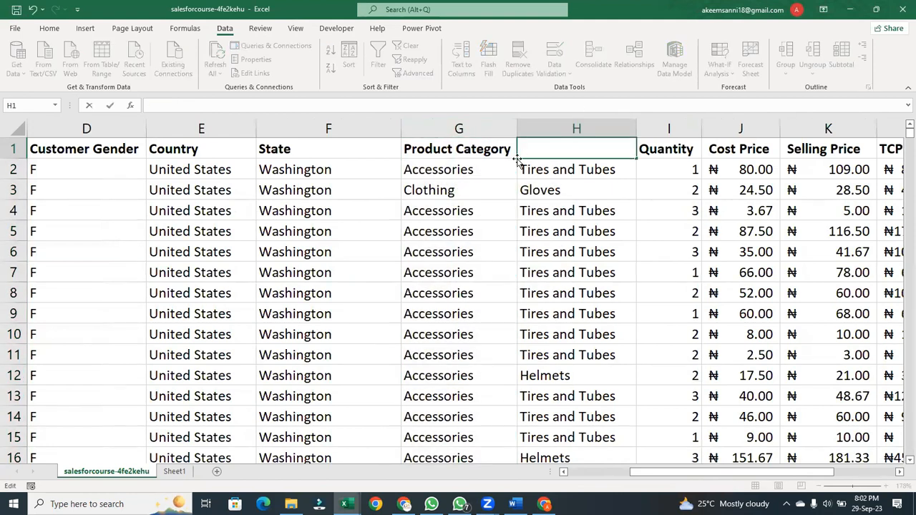
type("Products")
left_click(578, 230)
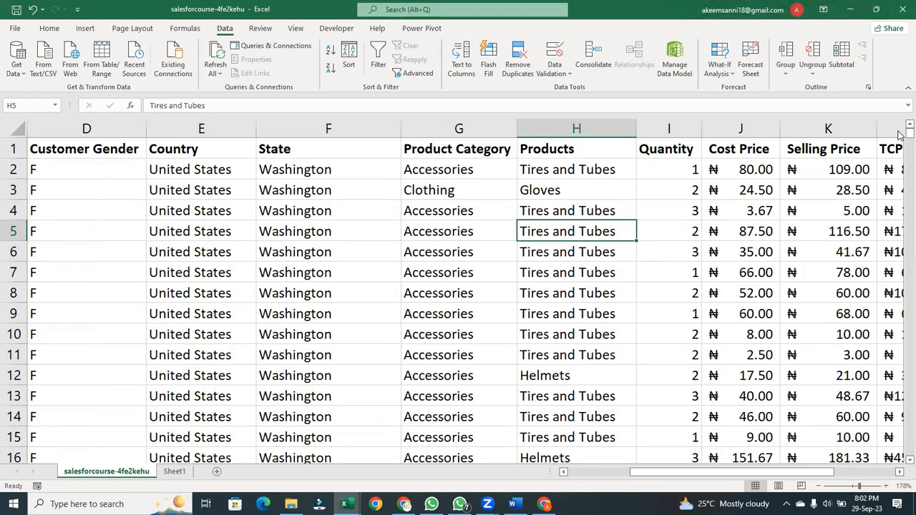
On Sheet1, enter the header "No. Of Appearance" in B1 beside Product Category
mouse_move(909, 133)
left_mouse_down()
mouse_move(900, 157)
mouse_move(904, 126)
left_mouse_up()
left_click(175, 472)
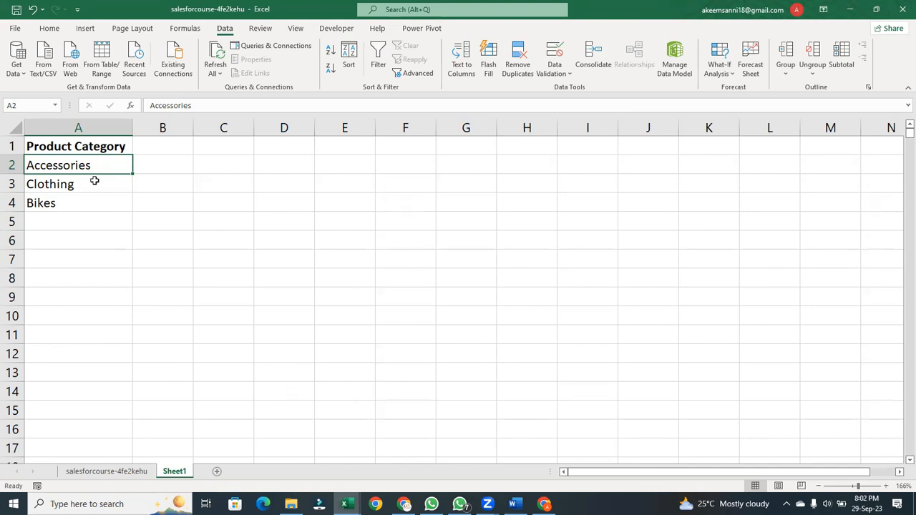
left_click(160, 185)
left_click(160, 204)
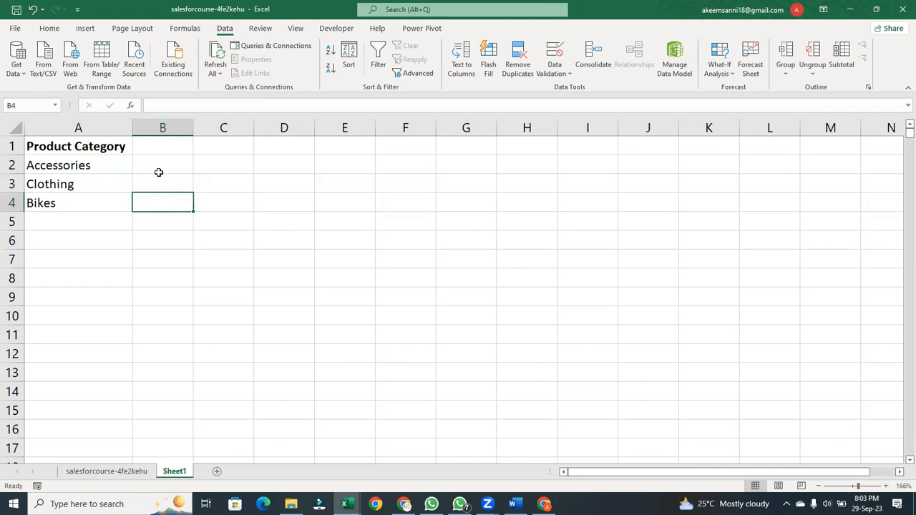
double_click(157, 166)
left_click(160, 149)
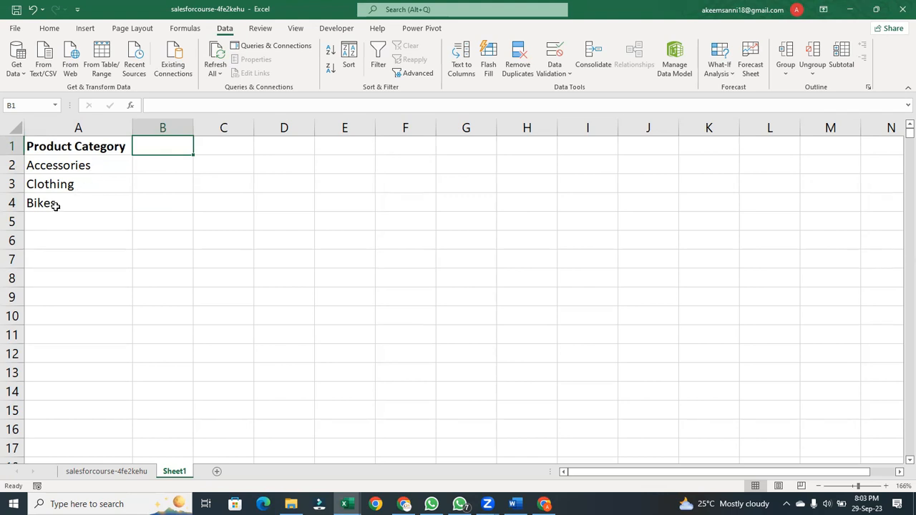
double_click(166, 151)
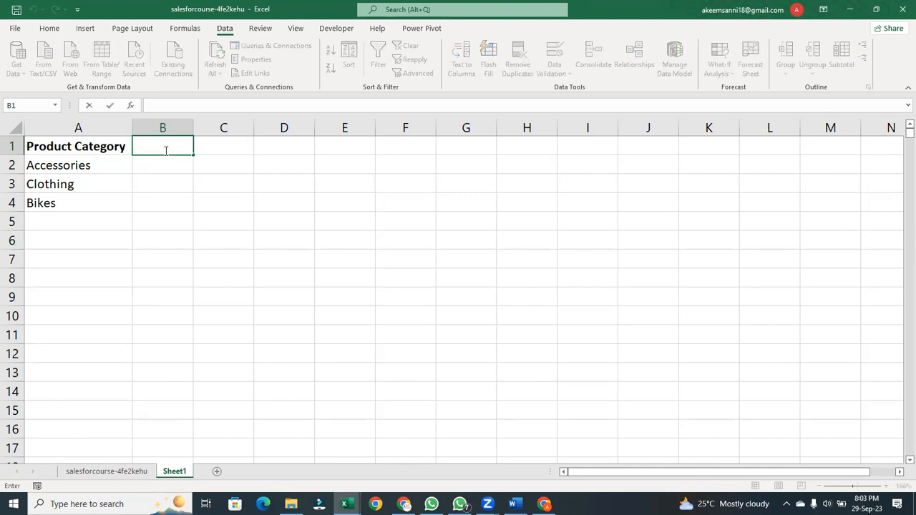
type("No. Of Apper")
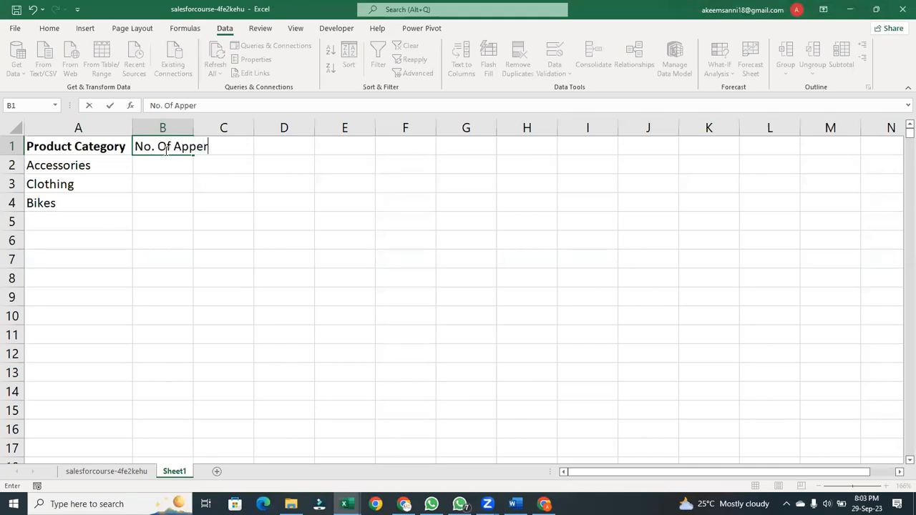
key("BackSpace")
type("arance")
key("Return")
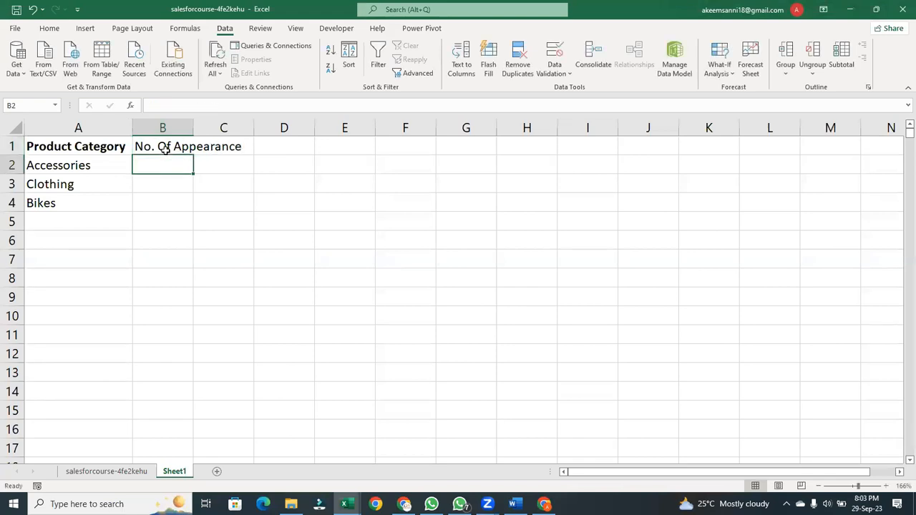
Autofit column B to its header text and make the B1 header bold
double_click(193, 128)
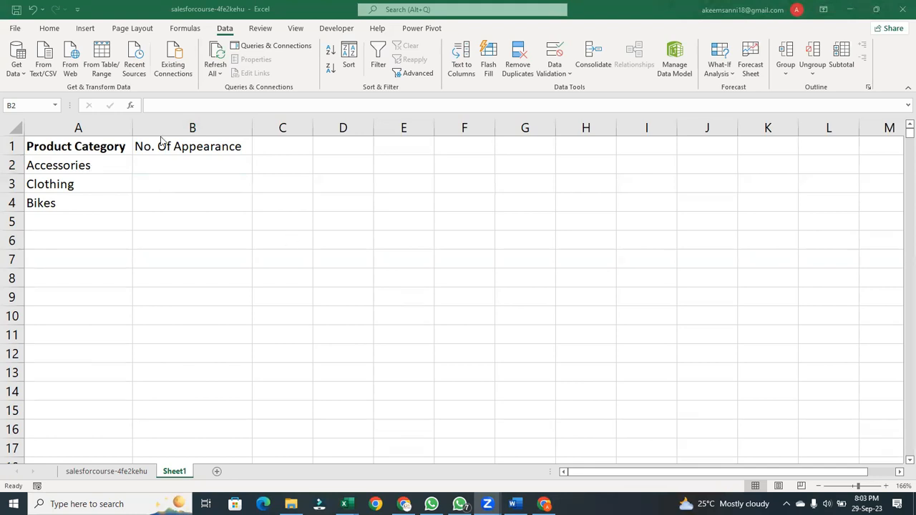
left_click(204, 146)
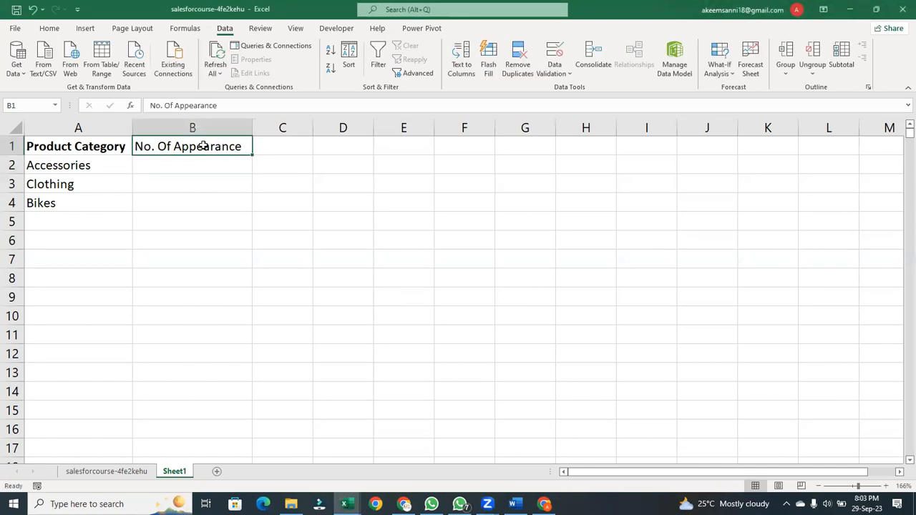
left_click(48, 28)
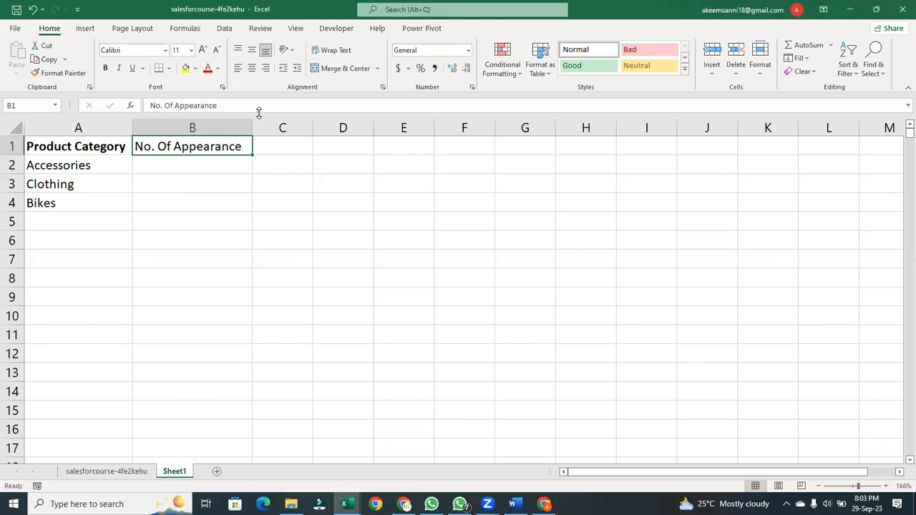
left_click(105, 67)
left_click(191, 164)
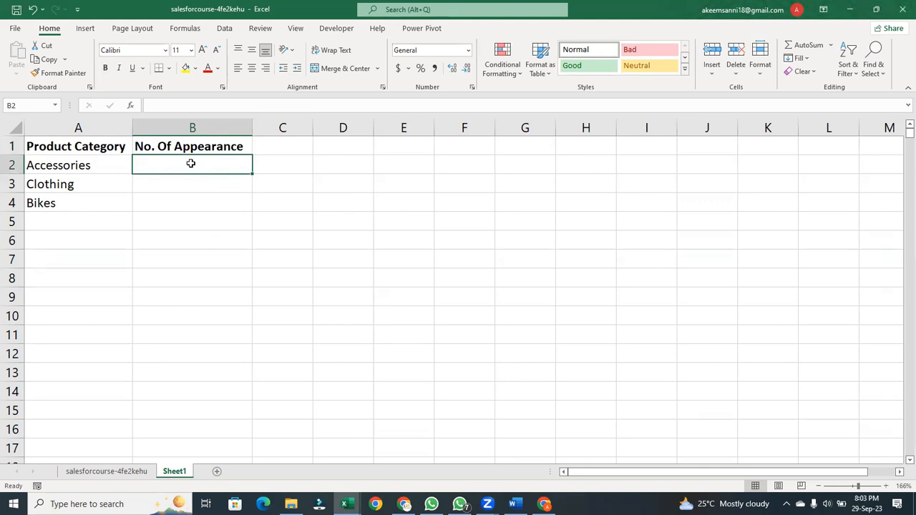
left_click(184, 197)
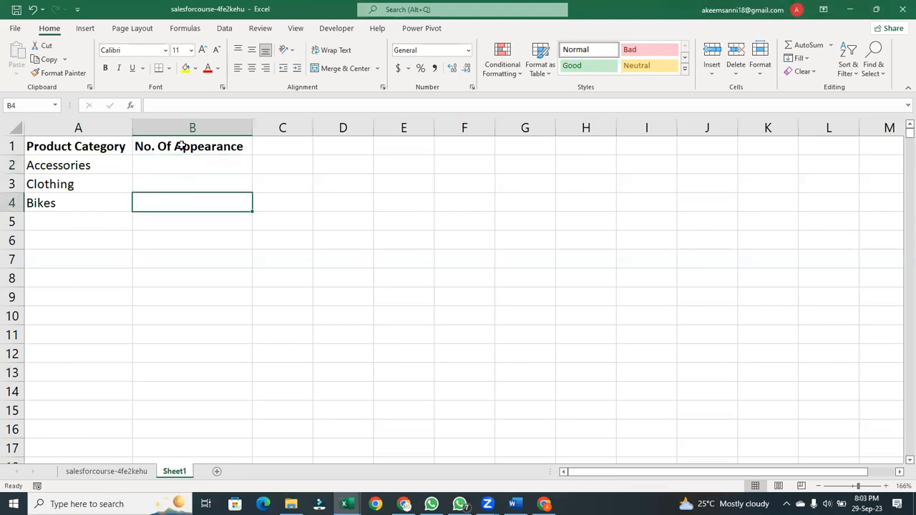
left_click(183, 164)
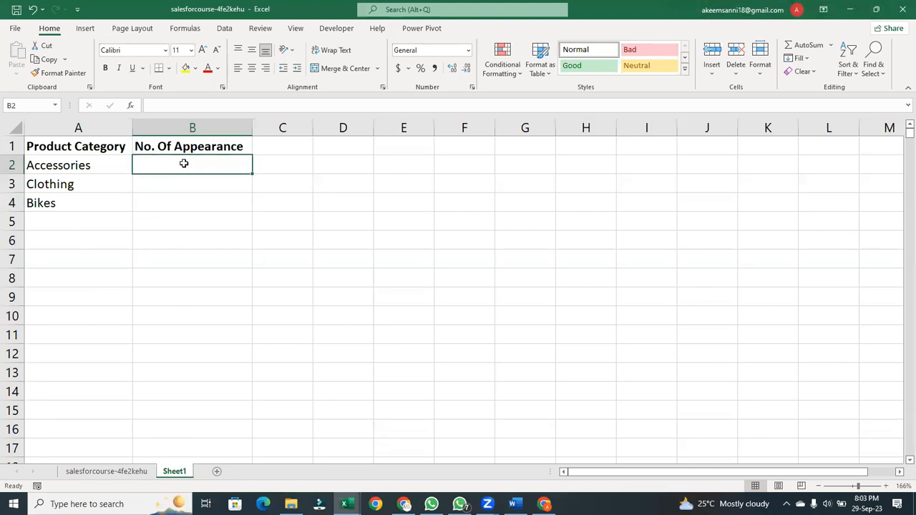
type("=")
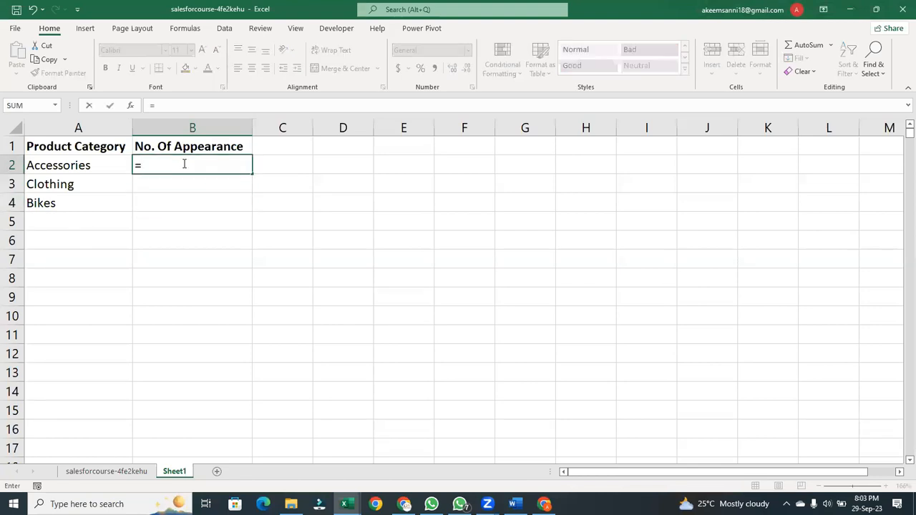
type("cou")
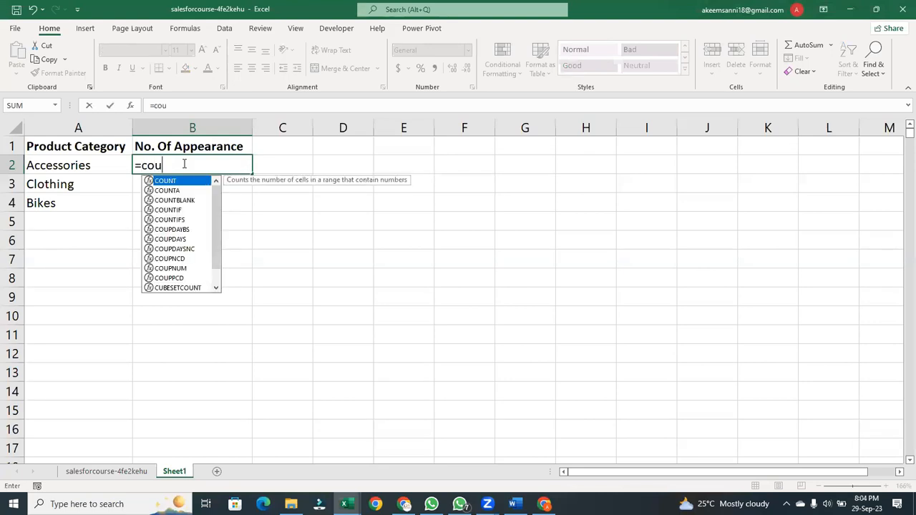
key("BackSpace")
key("BackSpace")
key("BackSpace")
key("BackSpace")
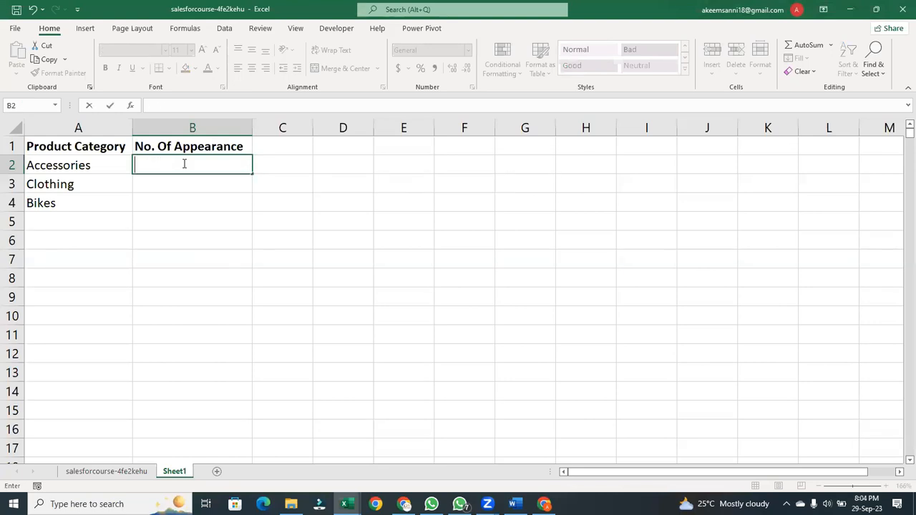
key("Escape")
left_click(280, 200)
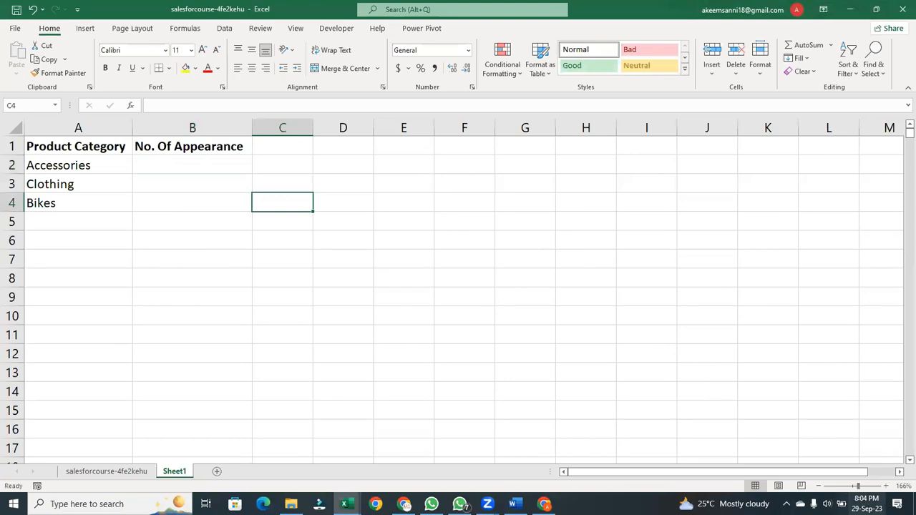
left_click_drag(860, 485, 863, 485)
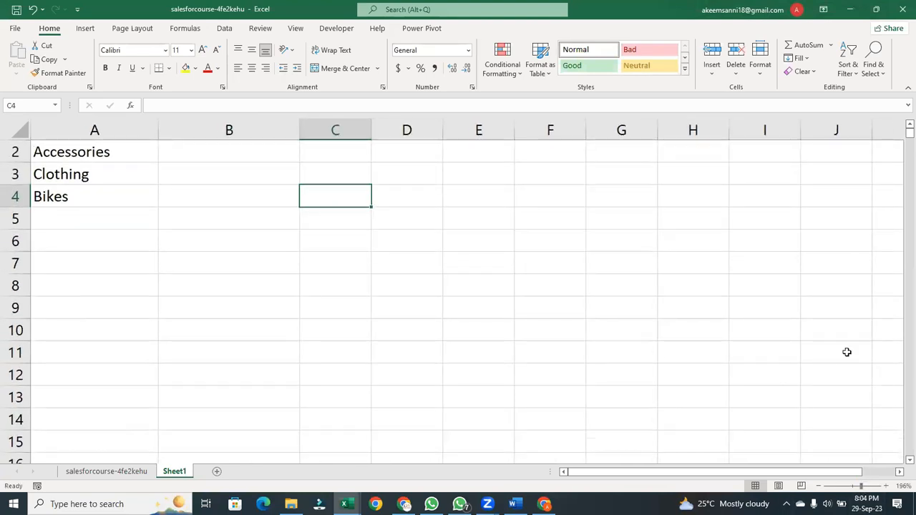
left_click(907, 126)
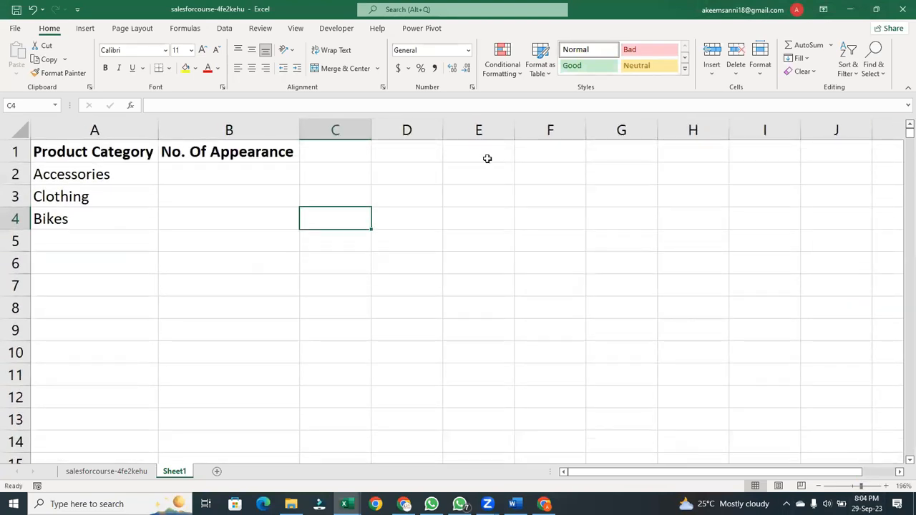
left_click(262, 177)
type("=")
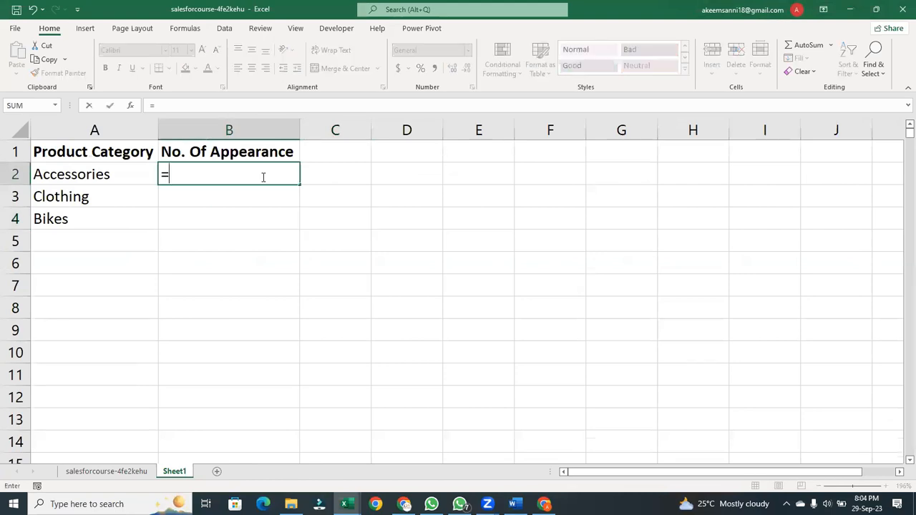
type("countif")
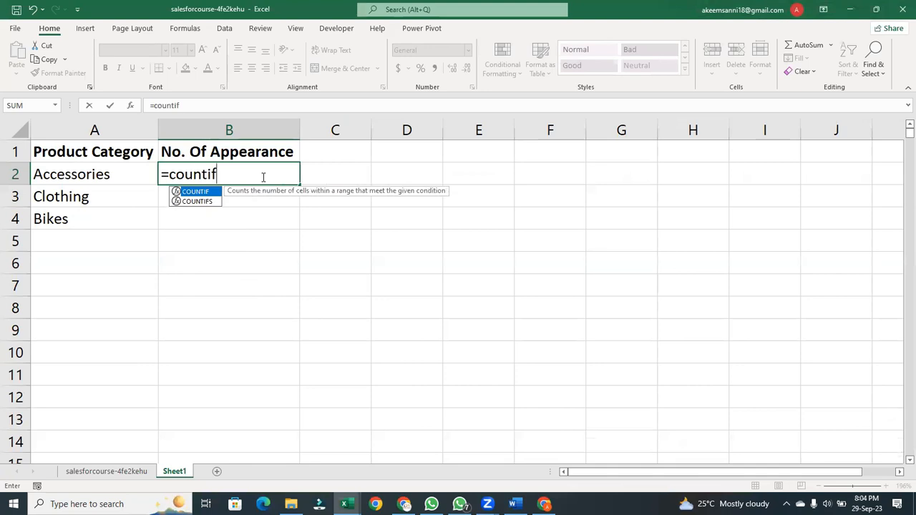
key("Tab")
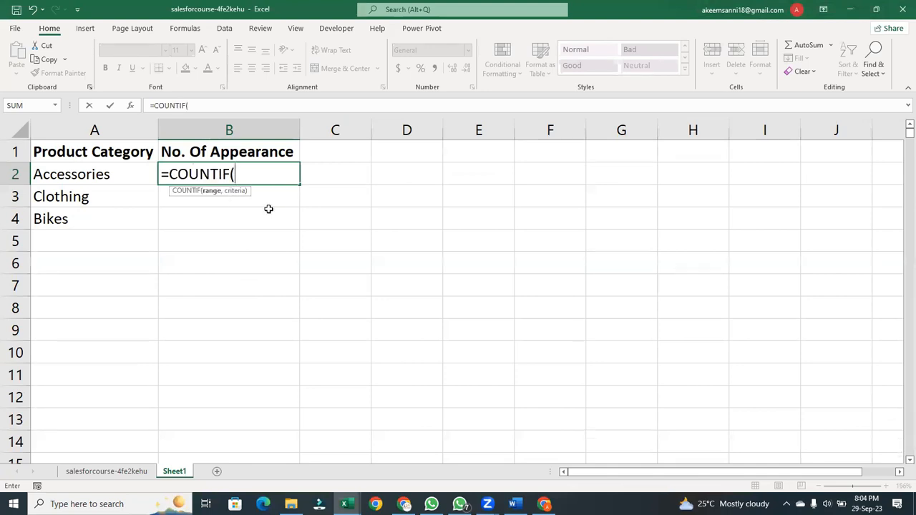
key("BackSpace")
key("BackSpace")
key("BackSpace")
key("BackSpace")
key("BackSpace")
key("BackSpace")
key("BackSpace")
key("BackSpace")
key("BackSpace")
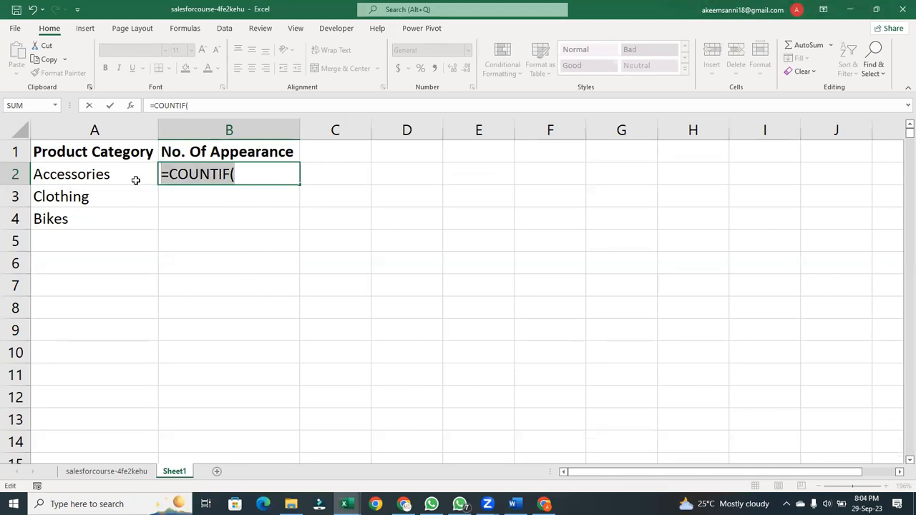
Clear the contents of the product category list in A1:A4 on Sheet1
left_click(106, 157)
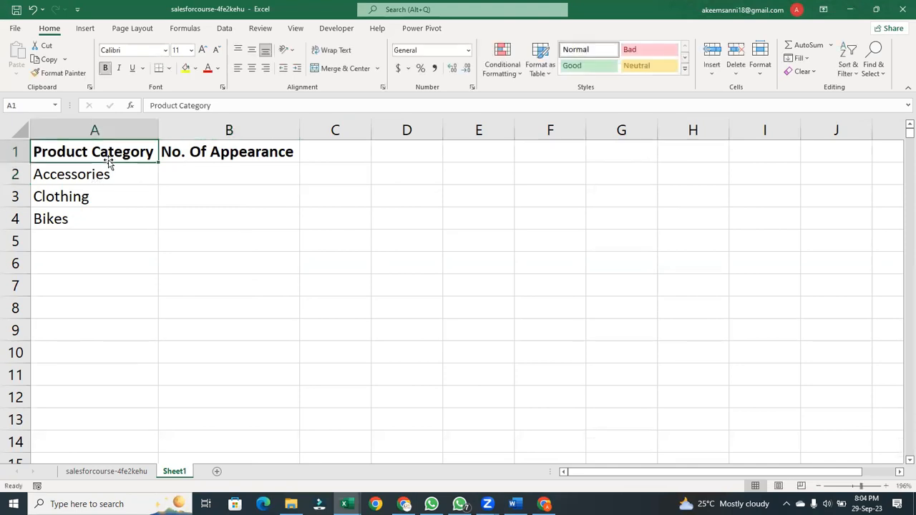
left_click_drag(104, 155, 86, 216)
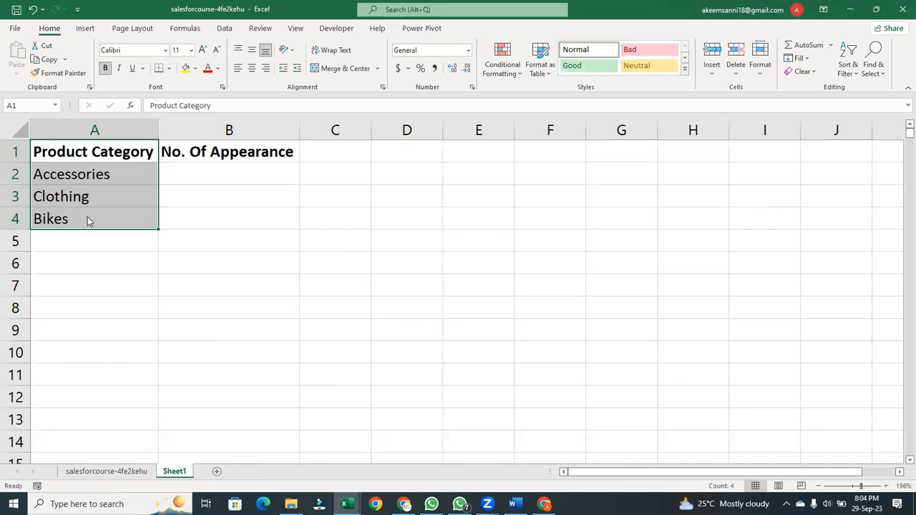
right_click(86, 168)
left_click(139, 312)
left_click(247, 290)
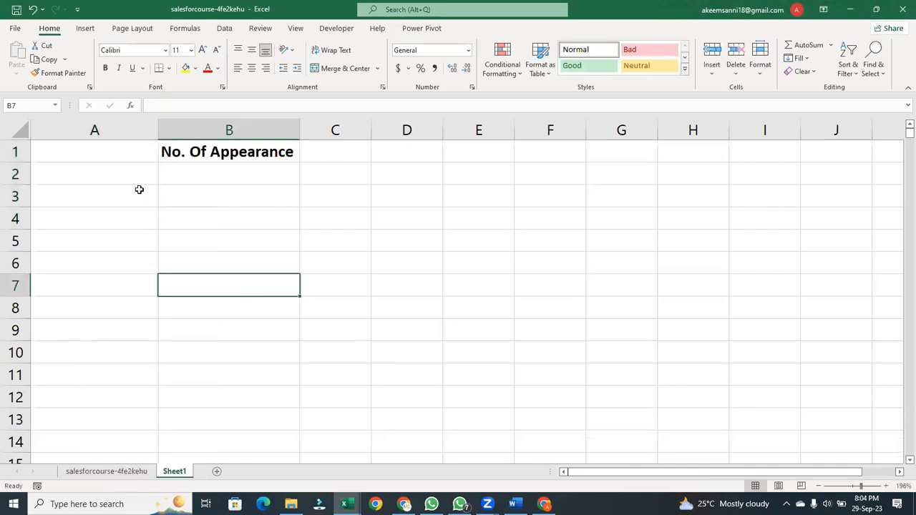
Enter a UNIQUE formula in A1 that lists the distinct values of column G on the salesforcourse-4fe2kehu sheet
left_click(98, 152)
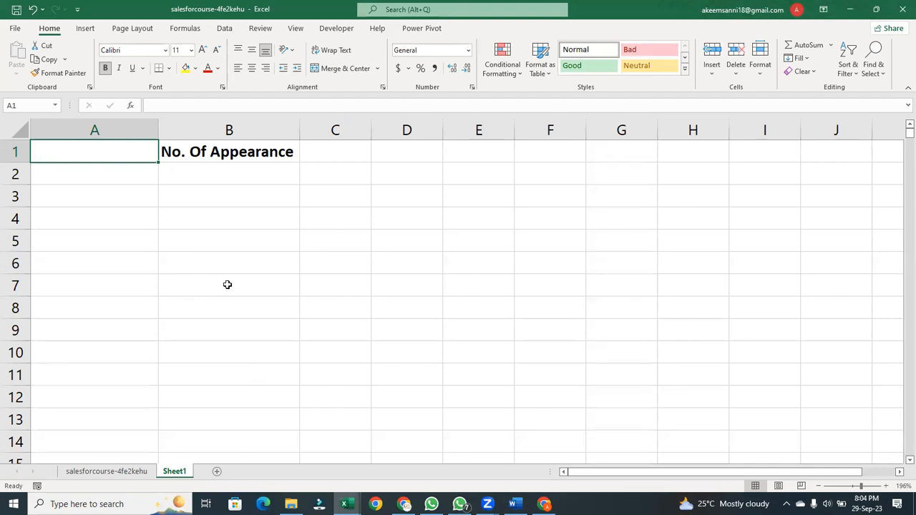
type("=")
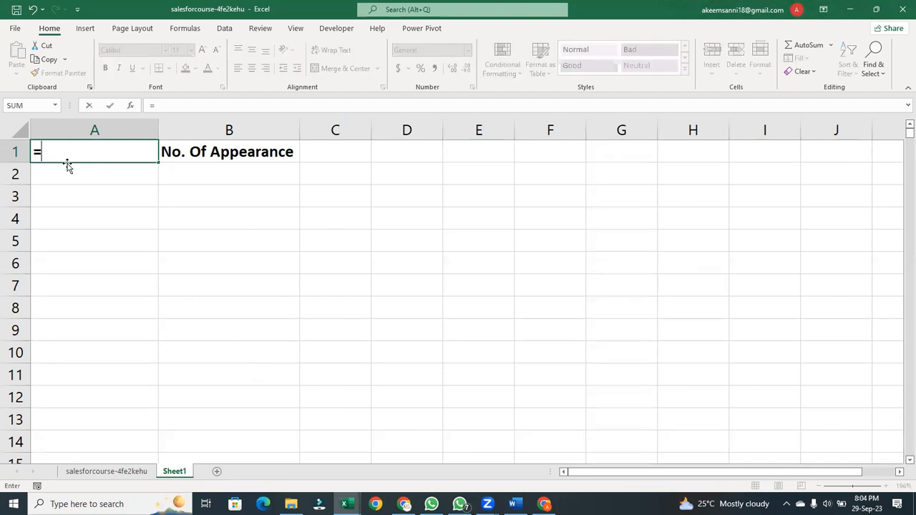
type("uni")
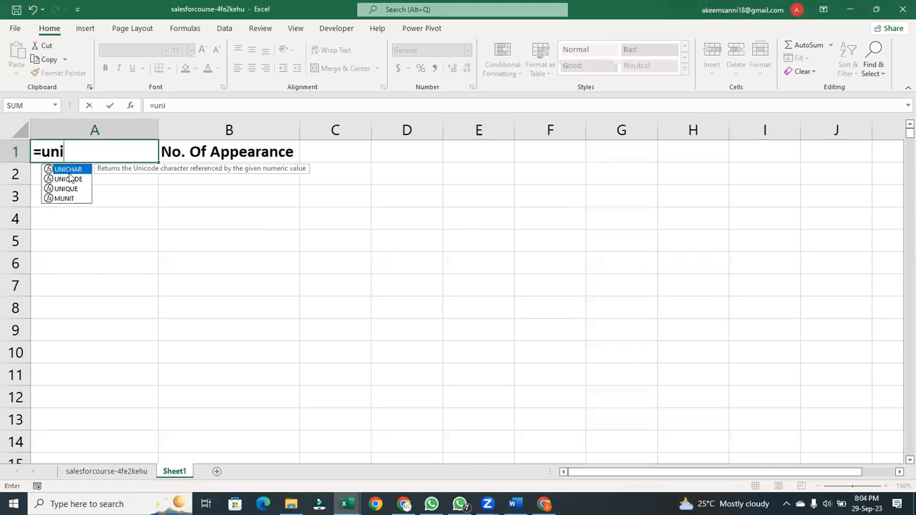
left_click(74, 190)
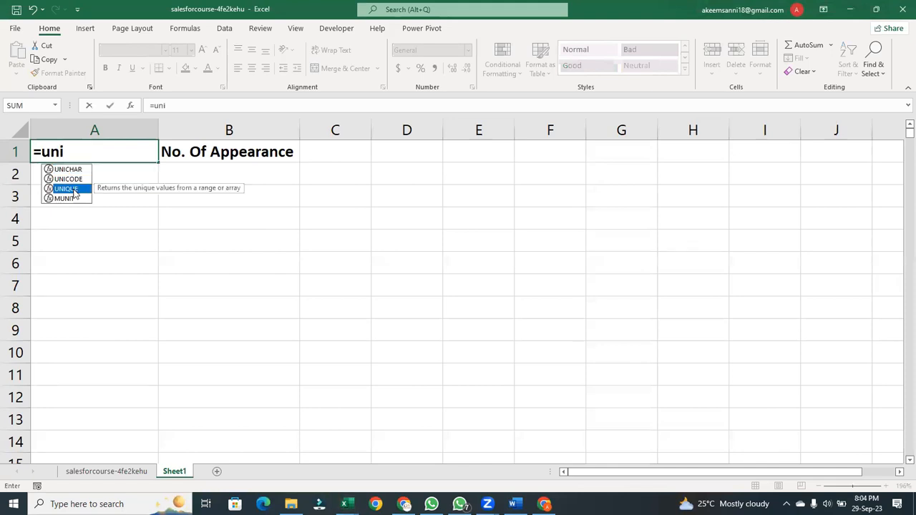
double_click(75, 191)
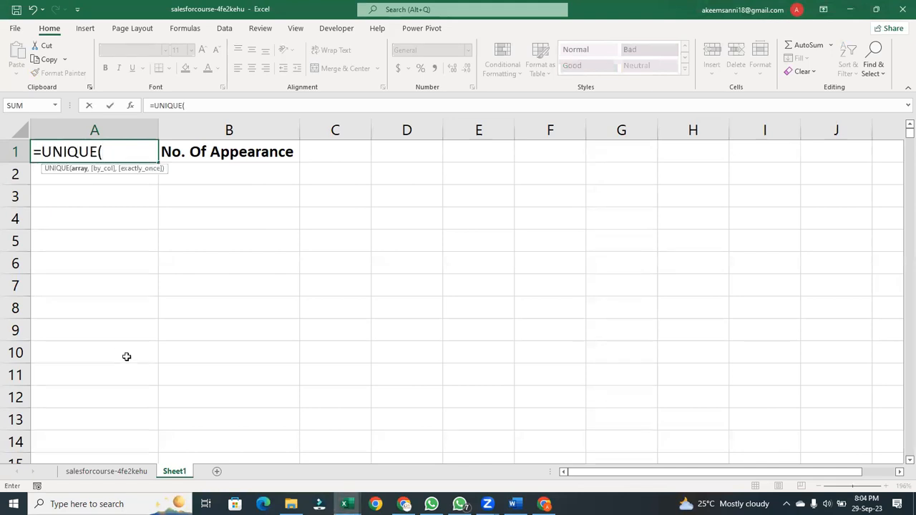
left_click(108, 471)
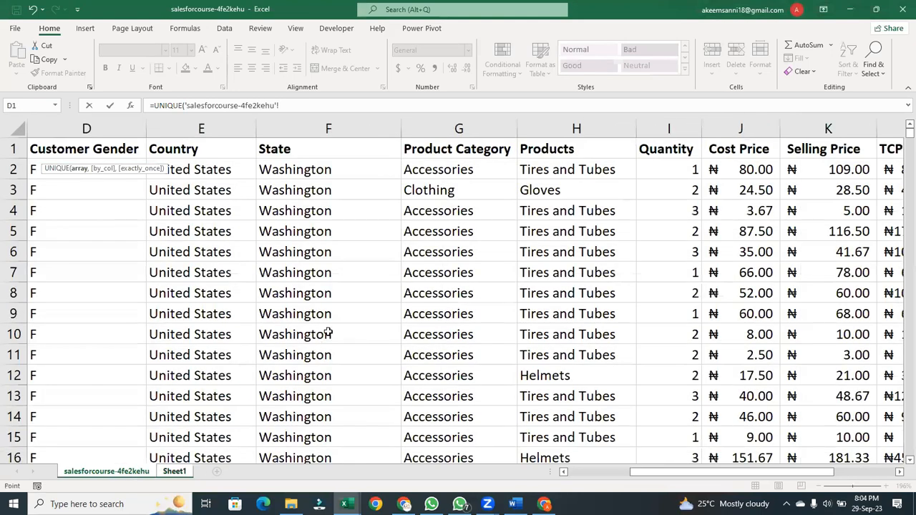
left_click(479, 130)
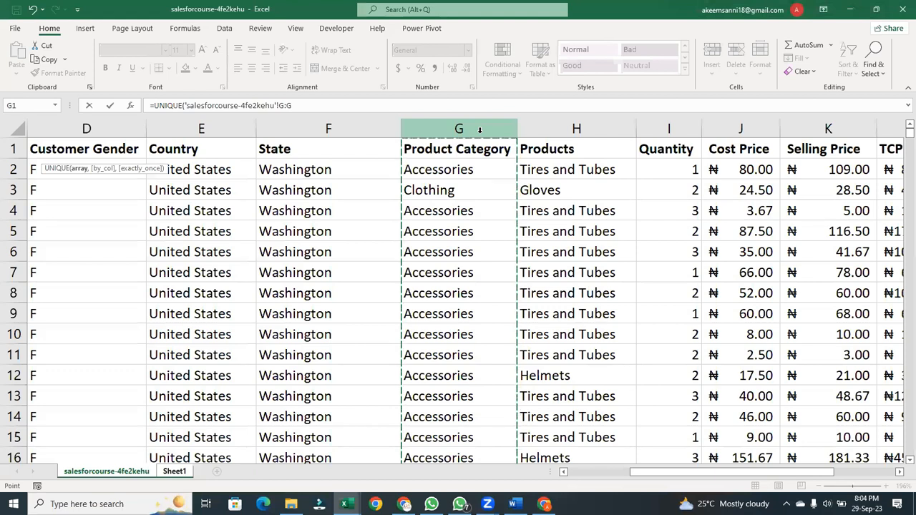
type(")")
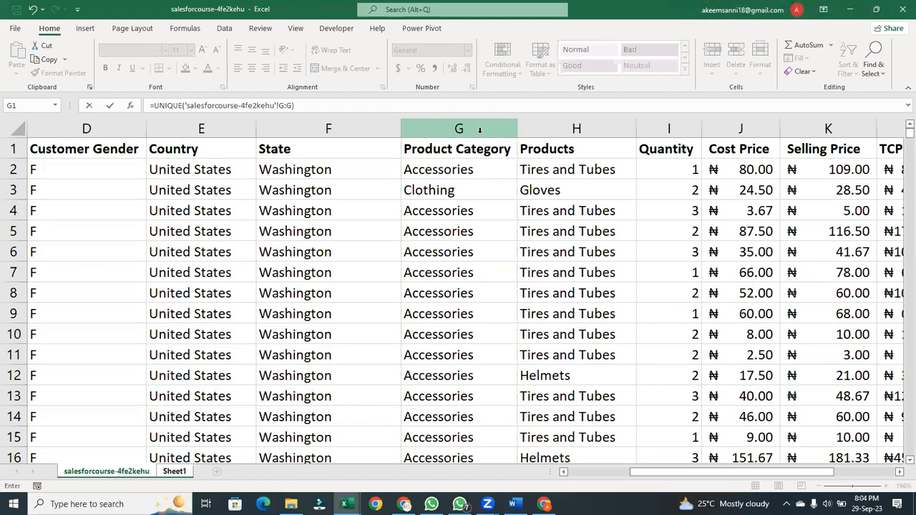
key("Return")
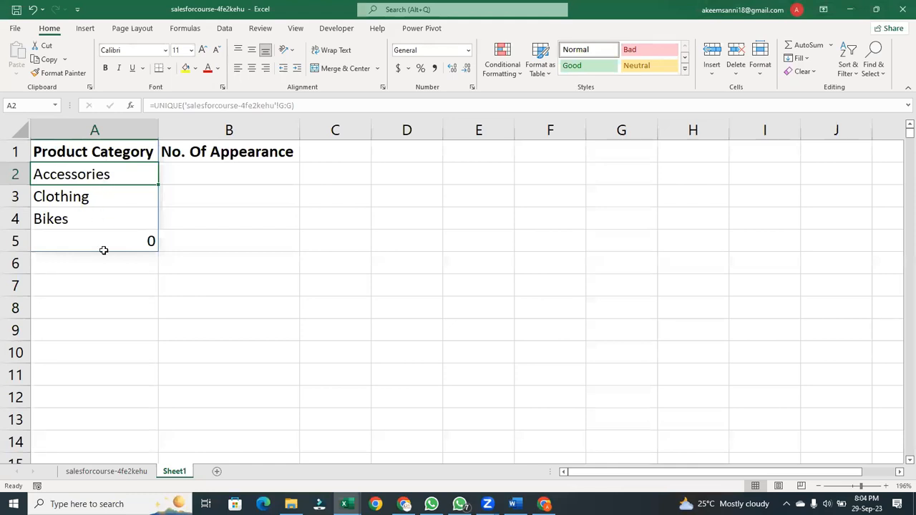
Inspect the entries of the product category list in A1:A5 and the formula behind each cell
left_click(134, 309)
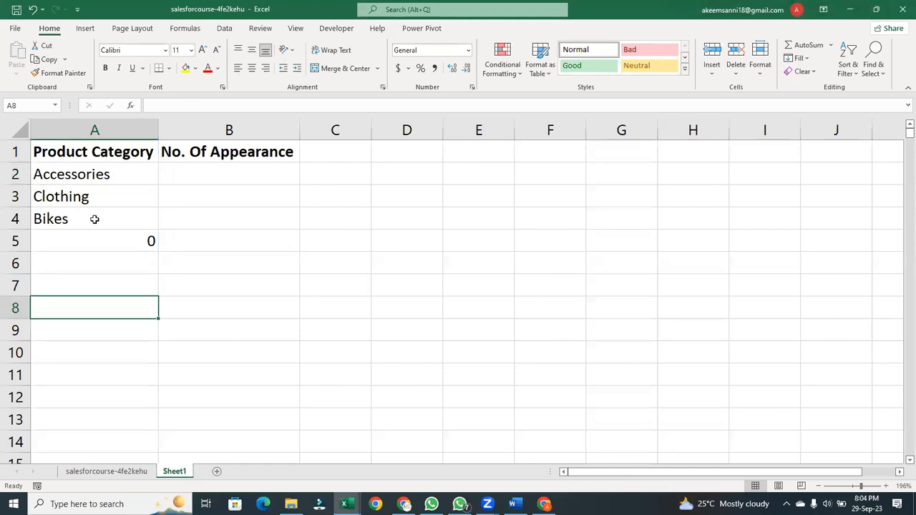
left_click(98, 173)
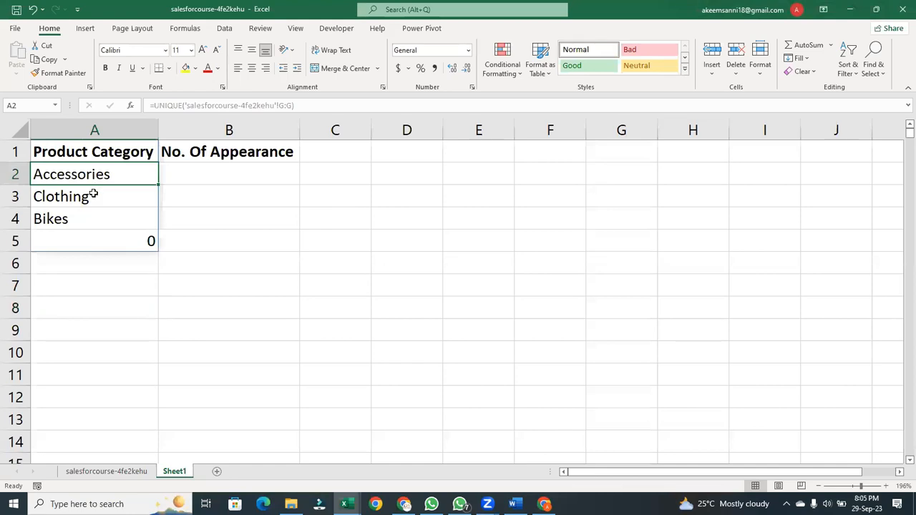
left_click(93, 192)
left_click(78, 223)
left_click(98, 175)
left_click(84, 198)
left_click(68, 217)
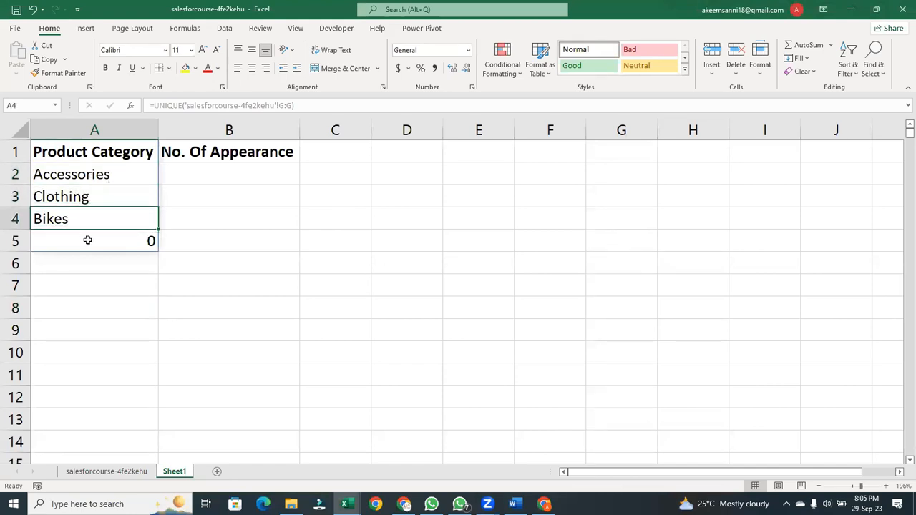
left_click(88, 238)
left_click(110, 153)
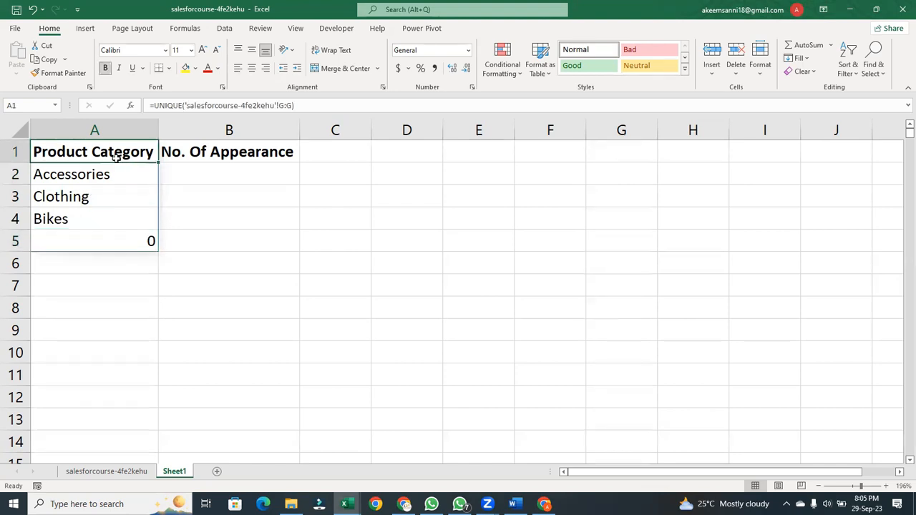
Copy the UNIQUE results in A1:A5 and paste them back in place as values
left_click_drag(108, 152, 99, 237)
left_click(43, 59)
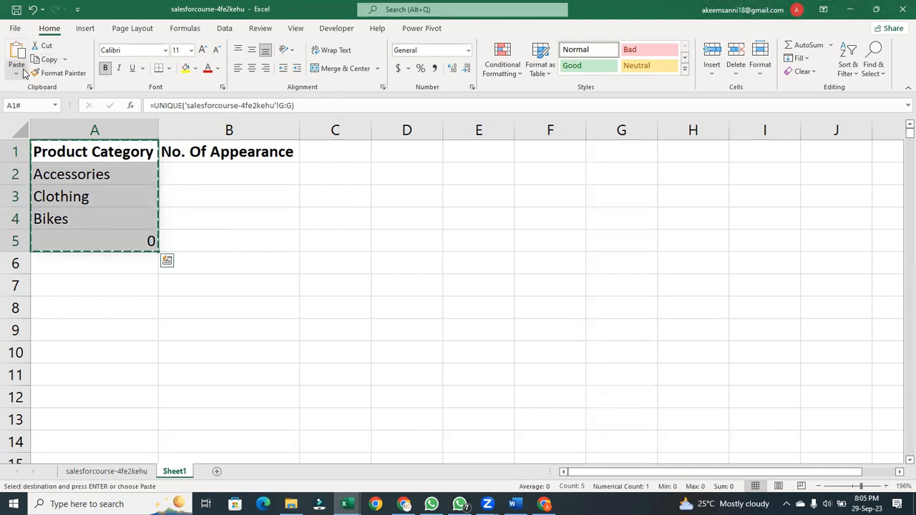
left_click(16, 72)
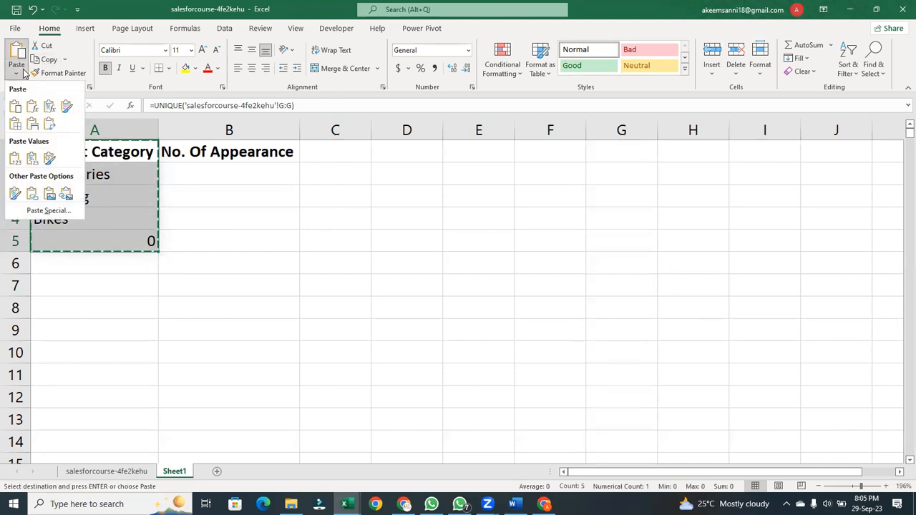
left_click(31, 157)
key("Escape")
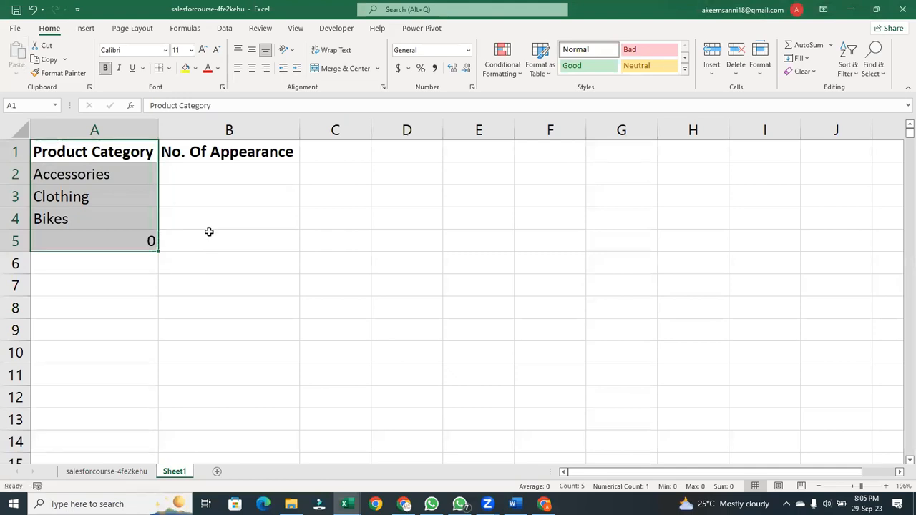
Delete the stray 0 from cell A5 below the product categories
left_click(208, 233)
left_click(151, 243)
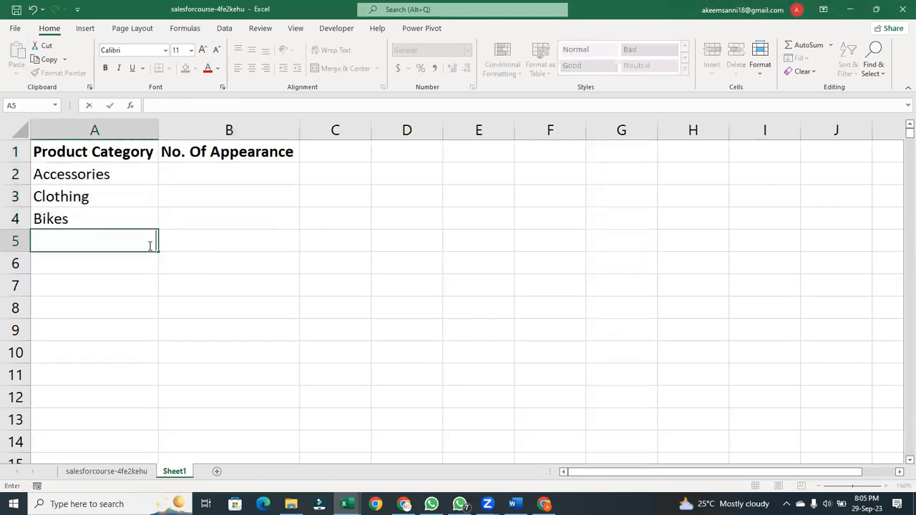
left_click(235, 273)
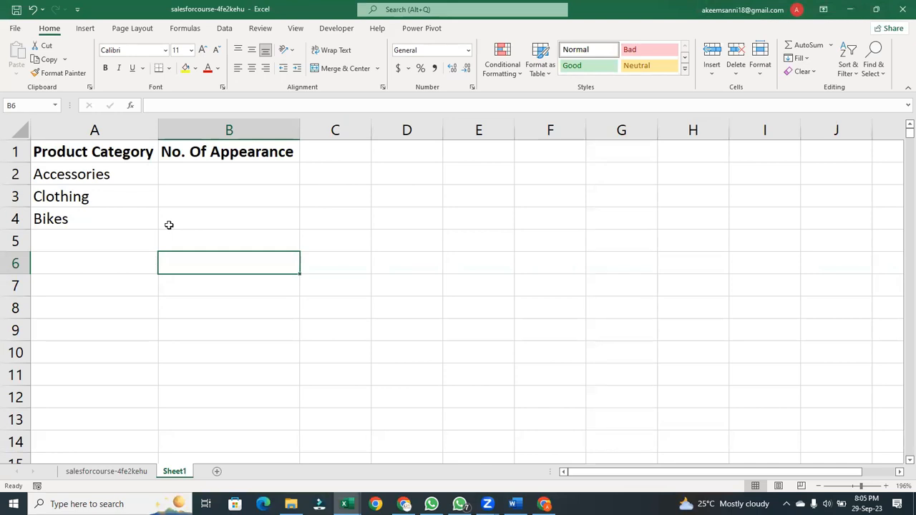
left_click(225, 174)
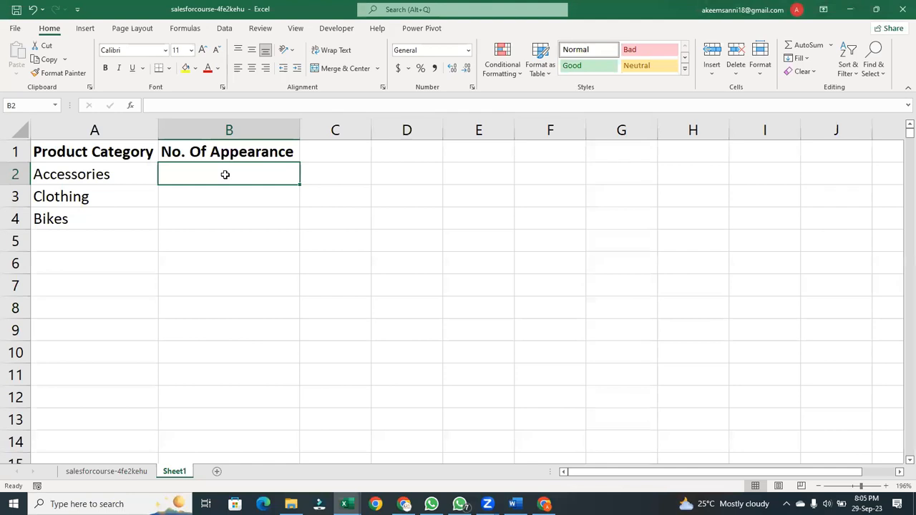
type("=")
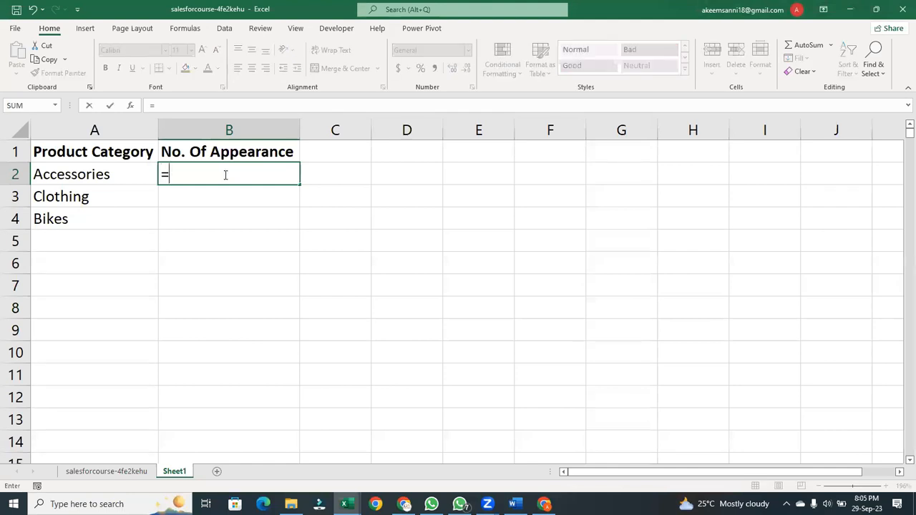
type("couni")
key("BackSpace")
type("tif")
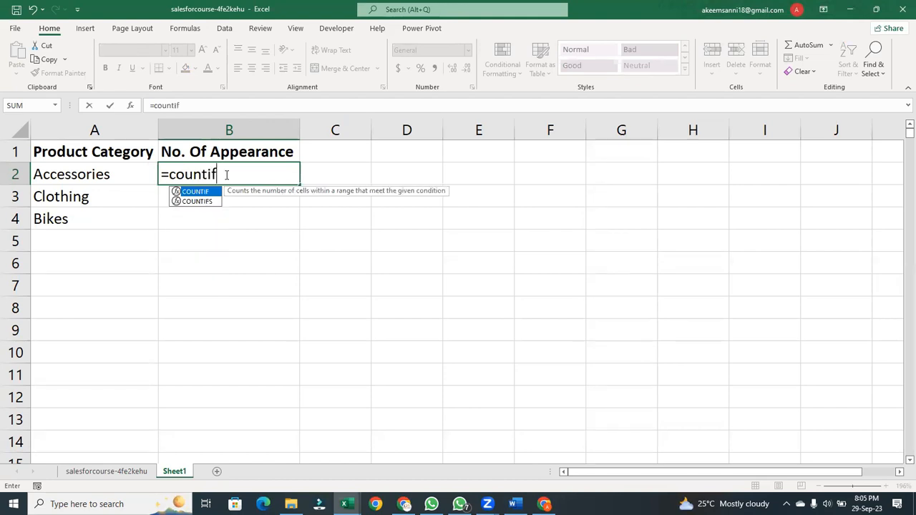
key("Tab")
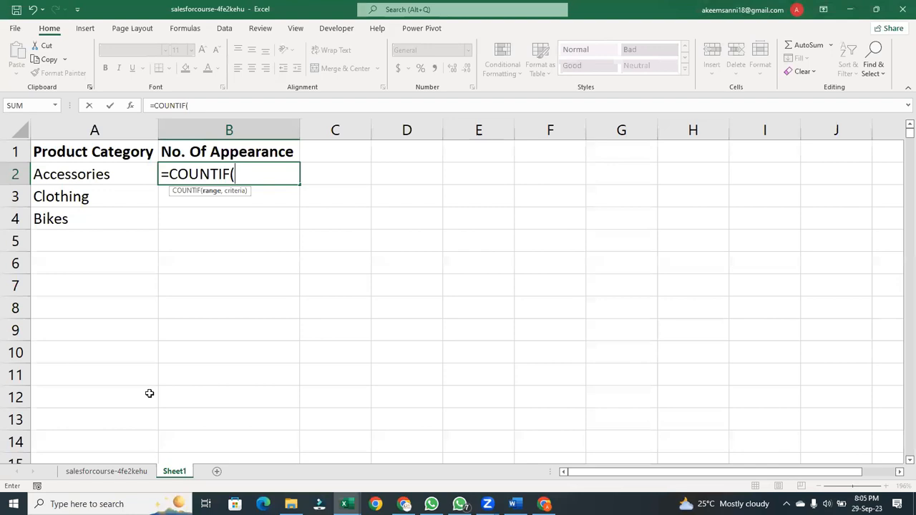
left_click(118, 471)
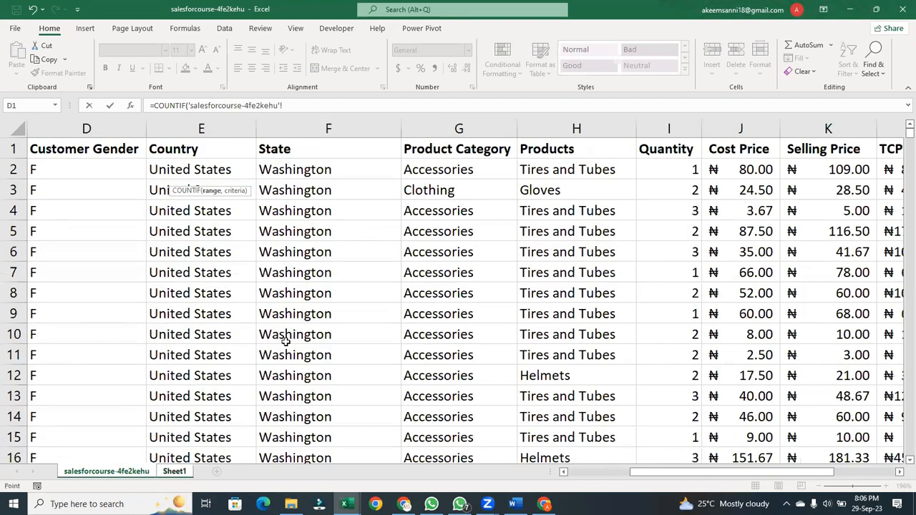
left_click(459, 129)
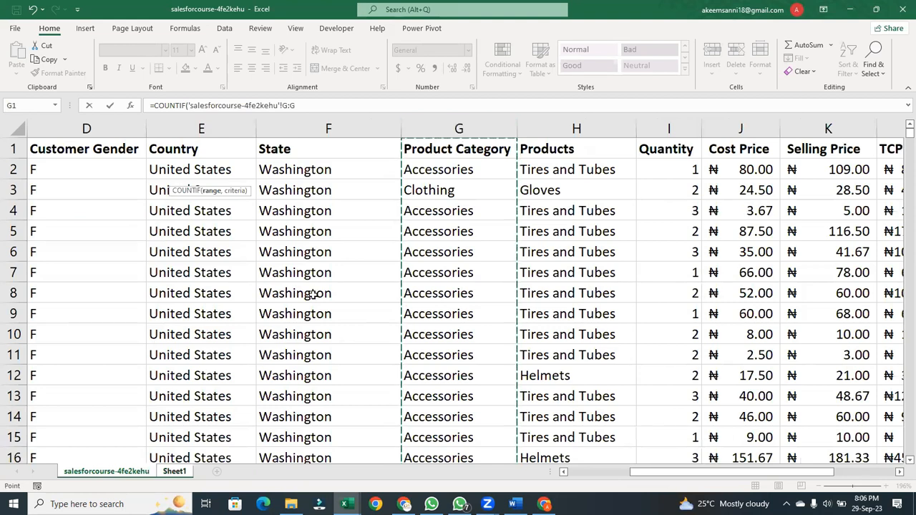
left_click(174, 471)
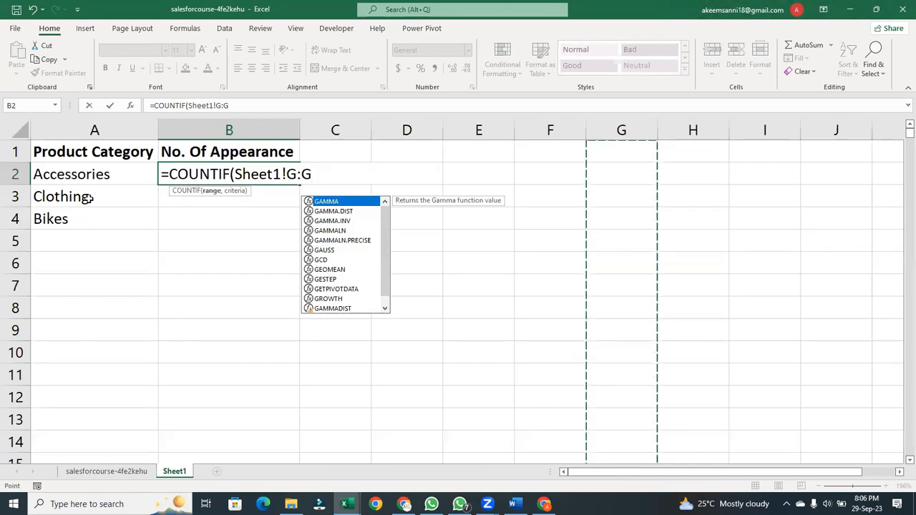
type(",")
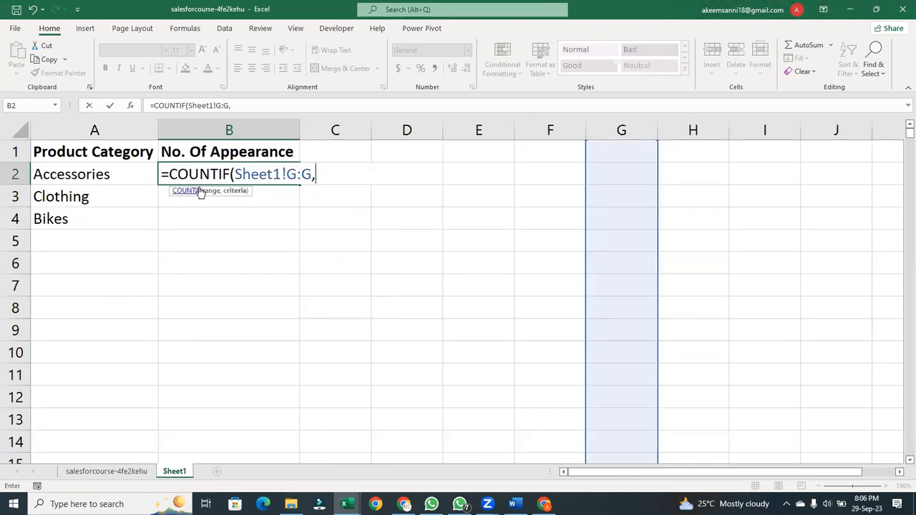
left_click_drag(327, 174, 164, 148)
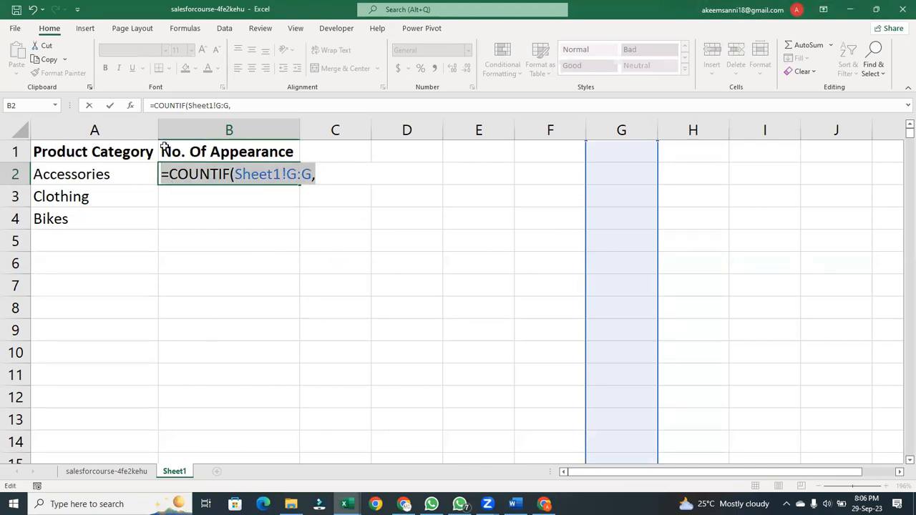
key("BackSpace")
Enter a COUNTIF formula in B2 that counts the A2 category in column G of the salesforcourse-4fe2kehu sheet
type("=")
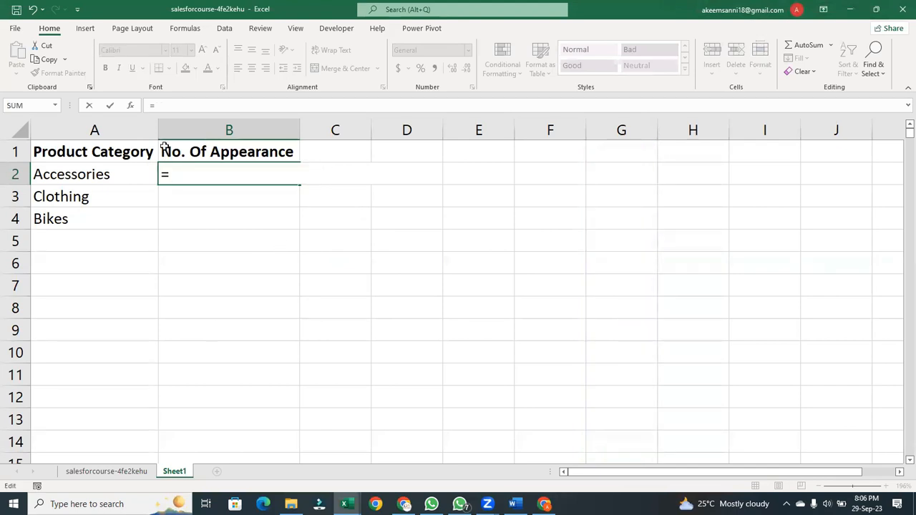
type("coun")
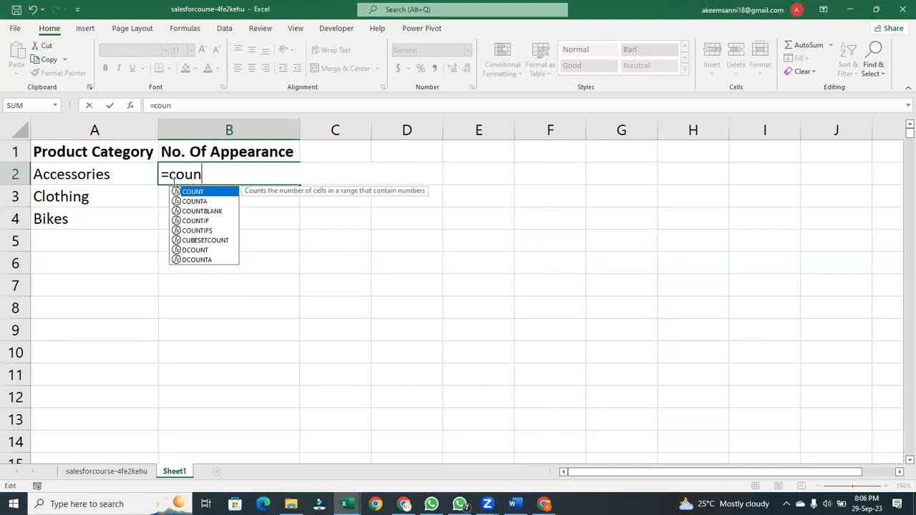
left_click(202, 224)
double_click(201, 223)
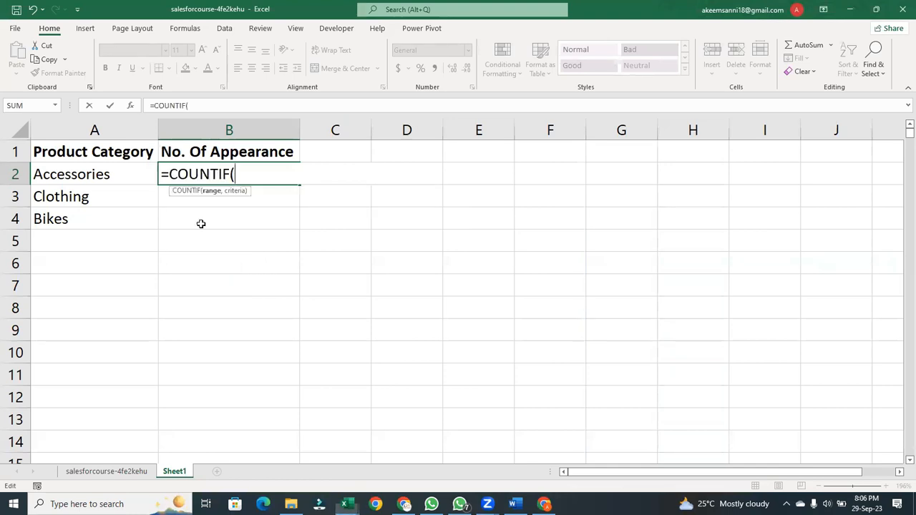
left_click(123, 473)
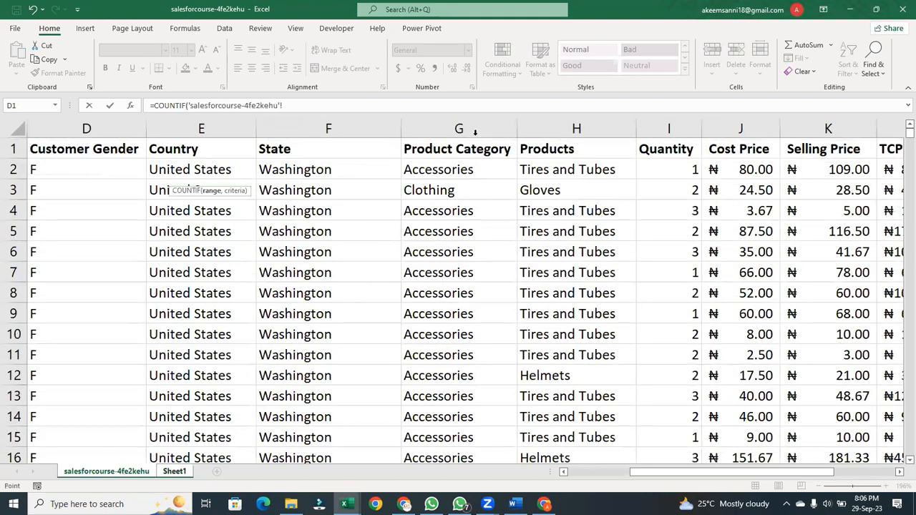
left_click(474, 132)
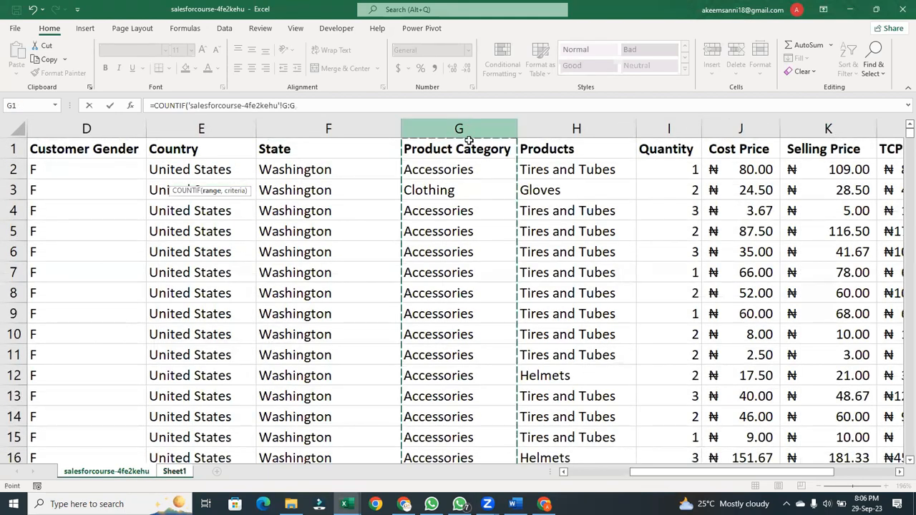
type(",")
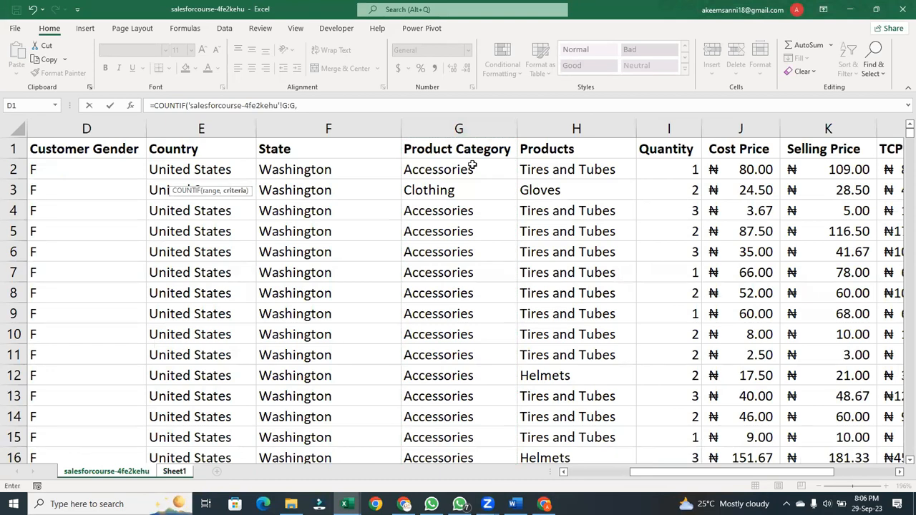
left_click(173, 471)
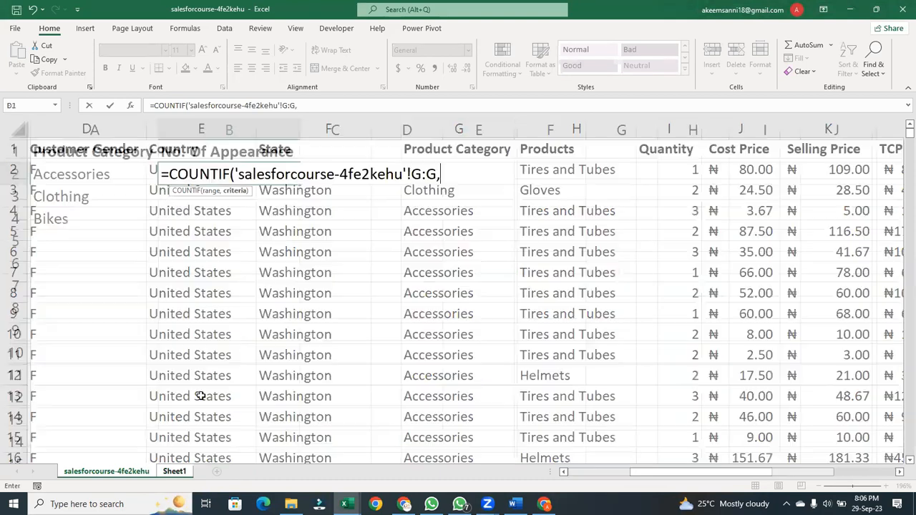
left_click(83, 179)
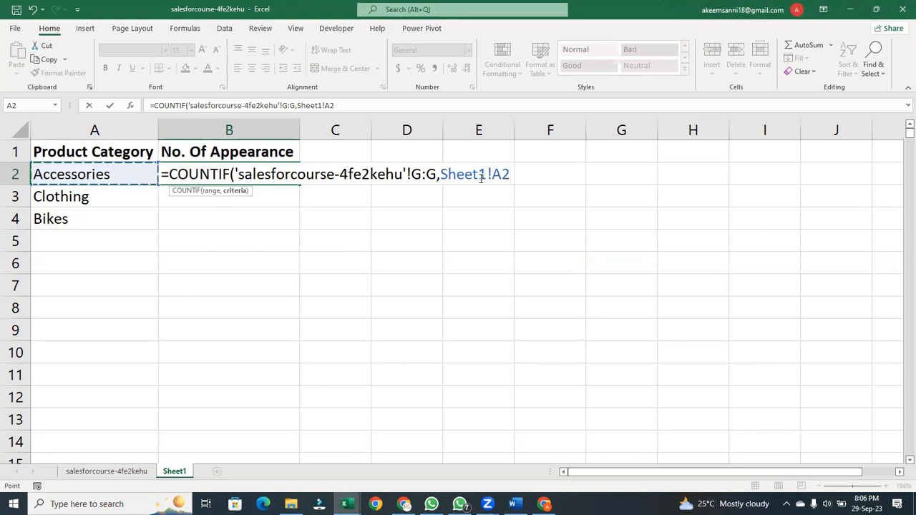
type(")")
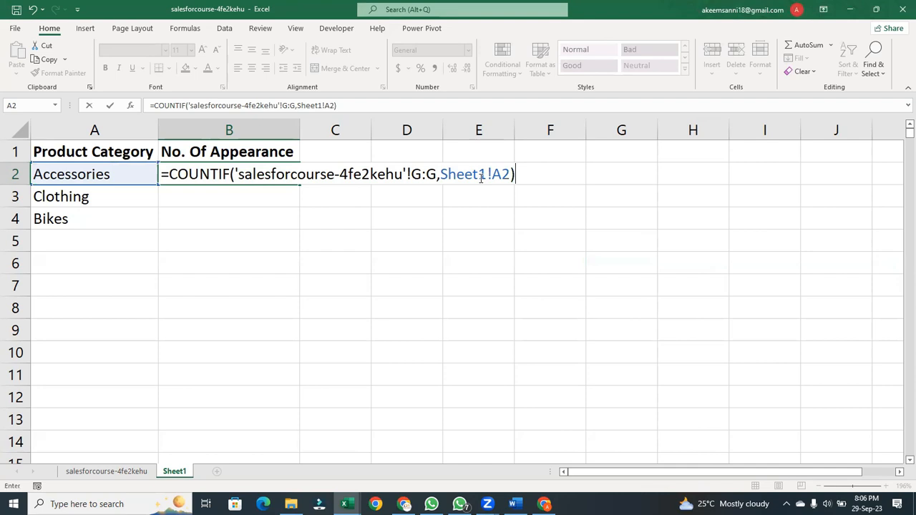
key("Return")
Fill the COUNTIF formula from B2 down to B4 for the remaining product categories
left_click(233, 172)
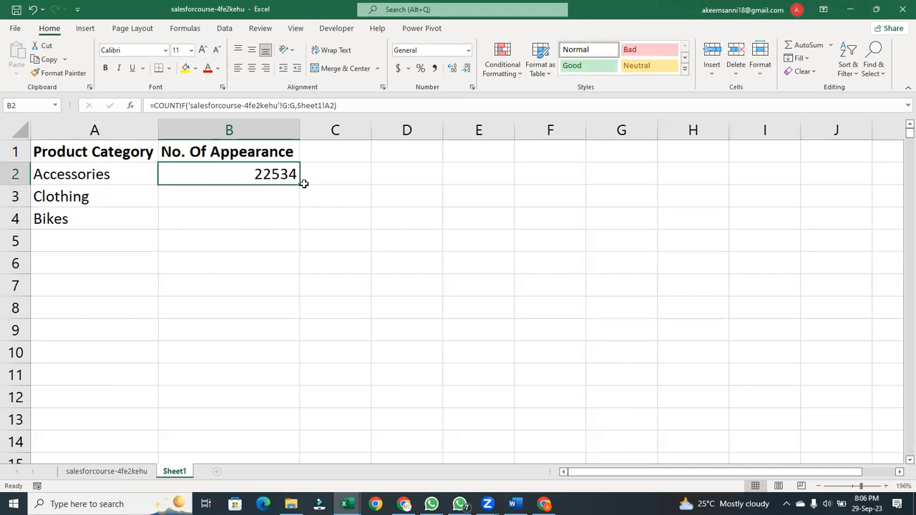
double_click(304, 184)
left_click(304, 203)
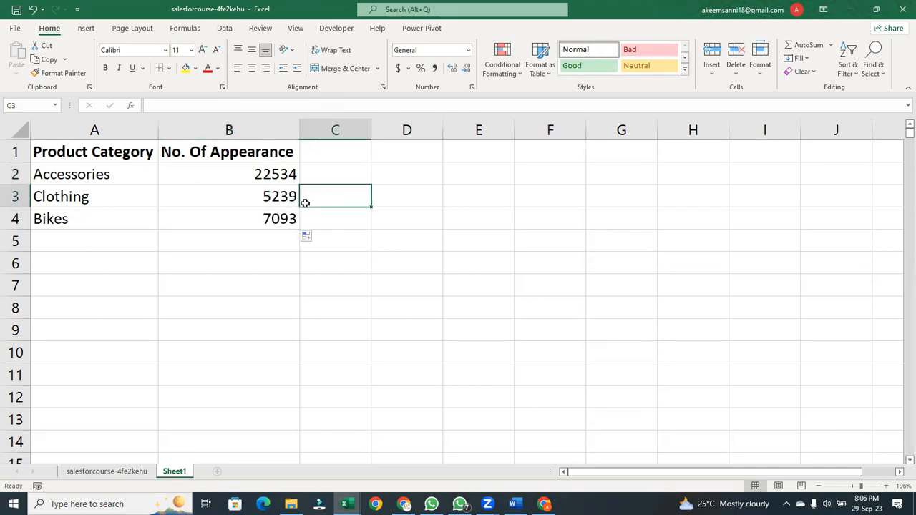
Inspect the counts in B2:B4 and the COUNTIF formula and cell references behind each one
left_click(283, 202)
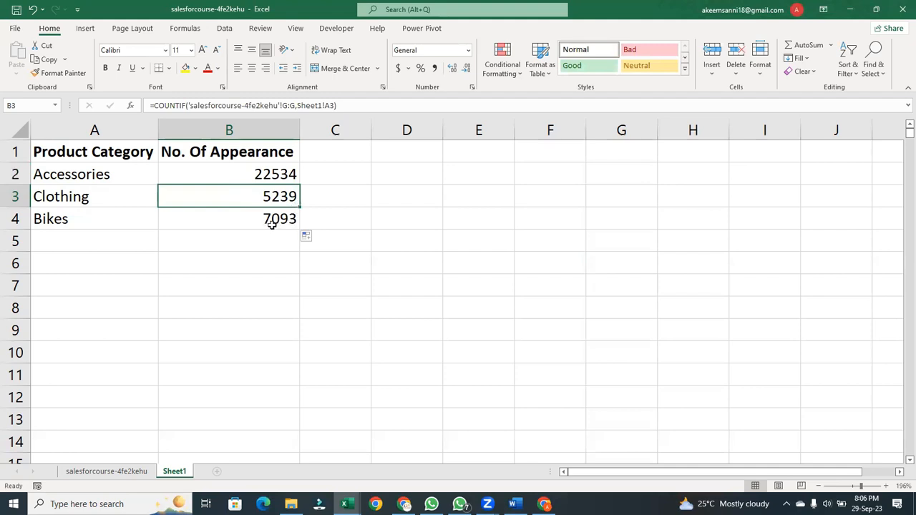
left_click(272, 224)
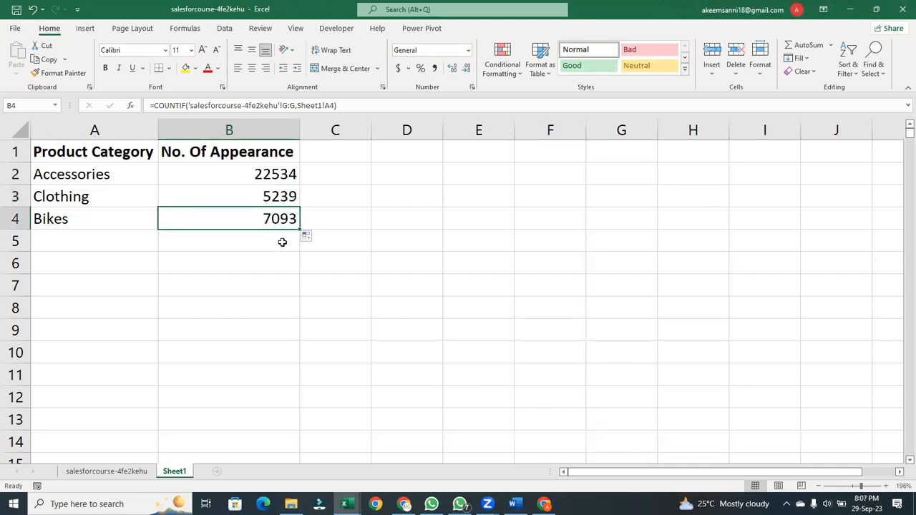
right_click(282, 242)
key("Escape")
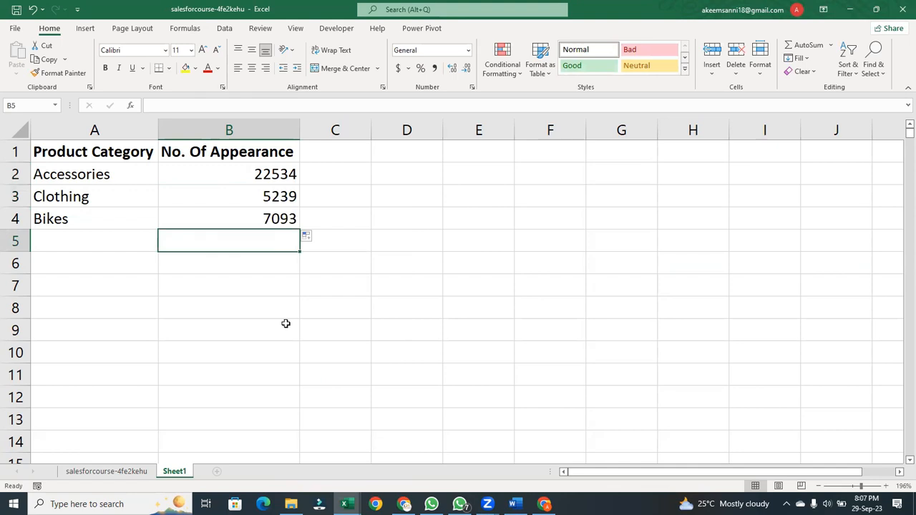
left_click(263, 174)
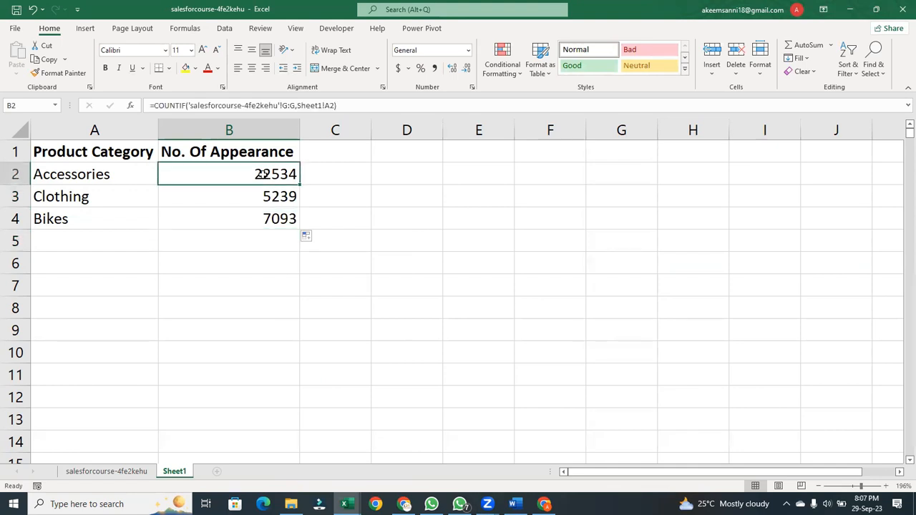
left_click(282, 204)
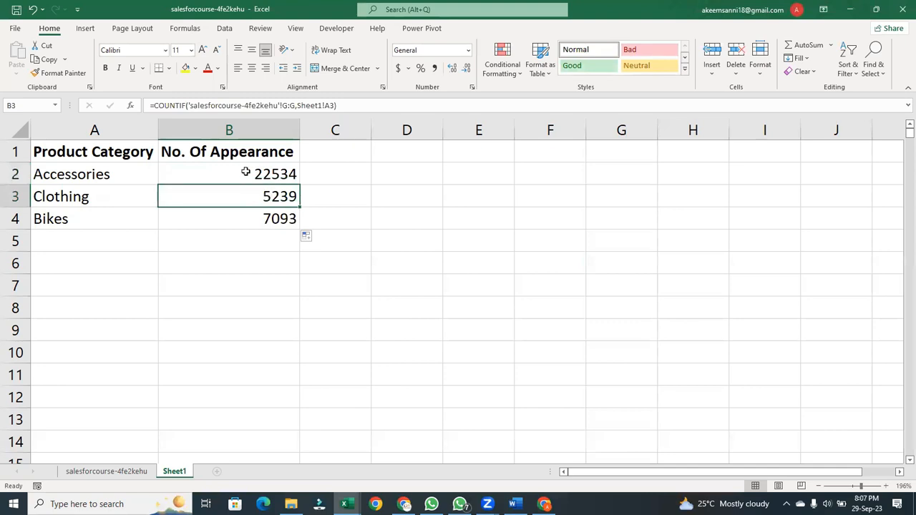
double_click(244, 173)
key("Return")
double_click(254, 176)
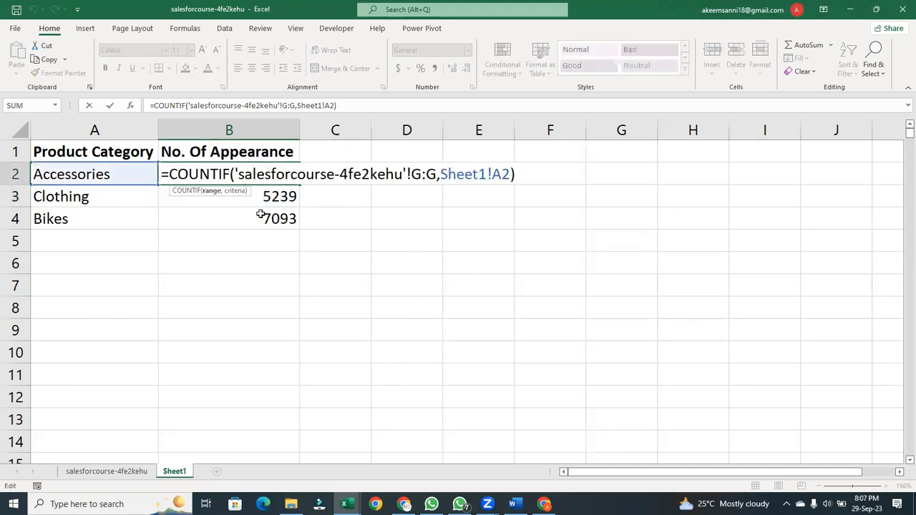
key("Return")
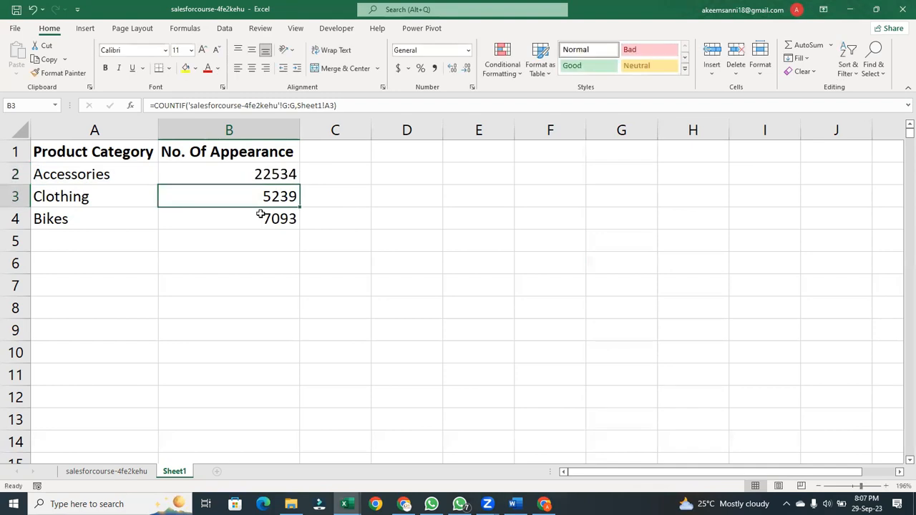
left_click(249, 176)
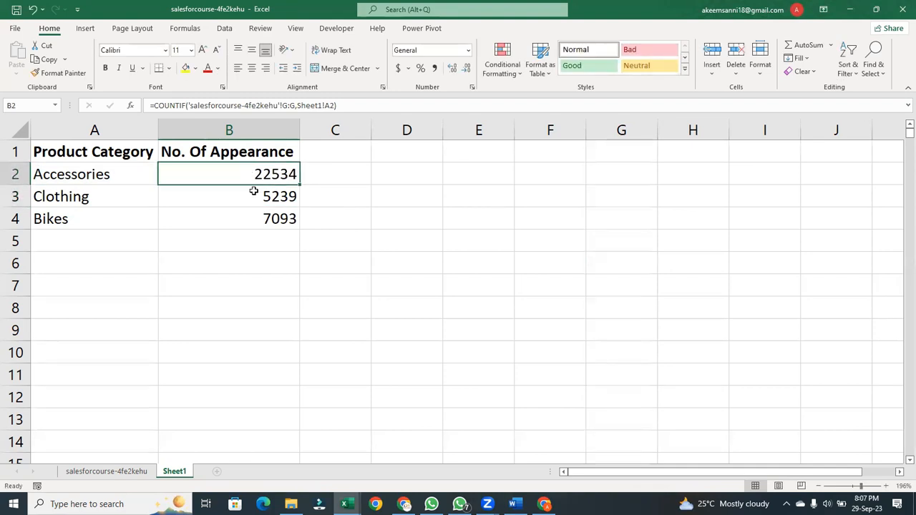
left_click(102, 175)
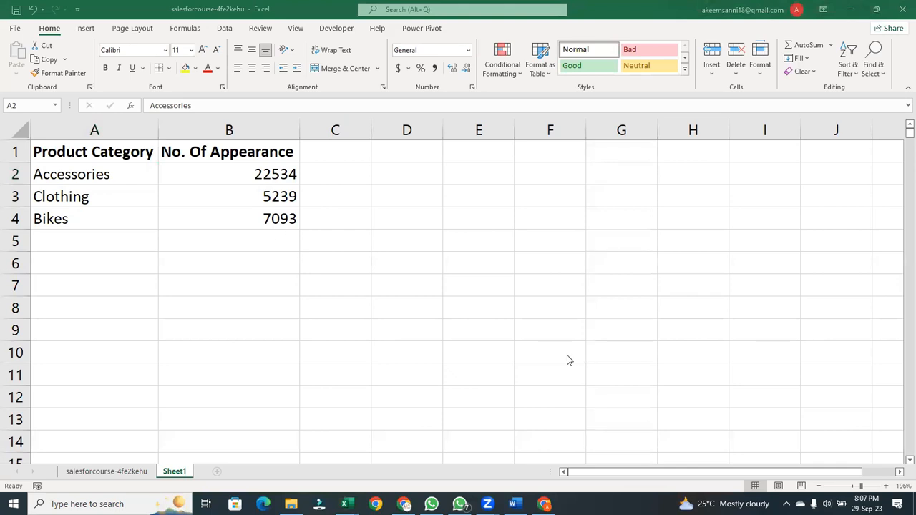
Clear the contents of the count cells B2:B4 under No. Of Appearance
left_click(229, 174)
left_click_drag(229, 173, 235, 219)
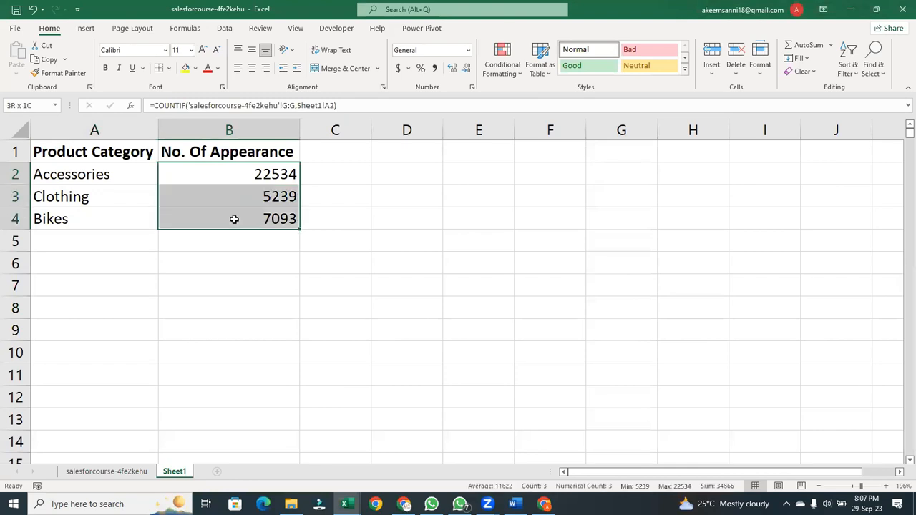
right_click(236, 219)
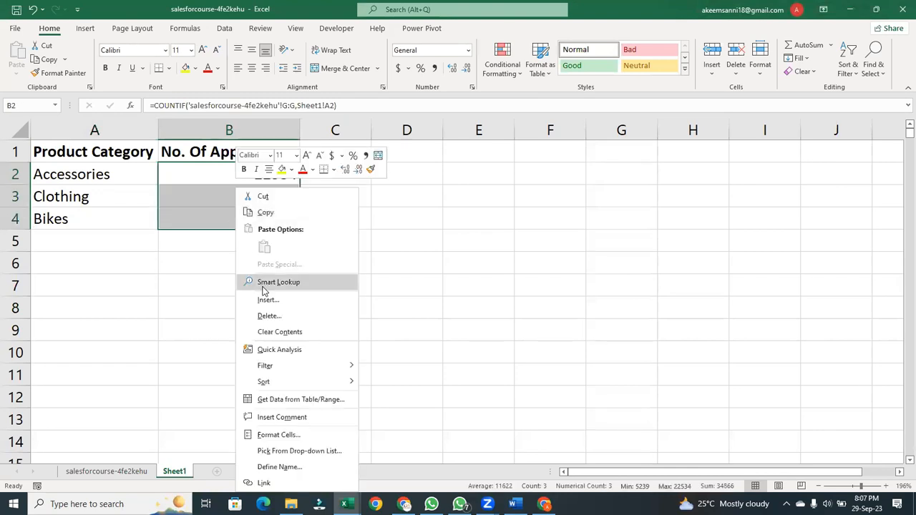
left_click(280, 331)
left_click(220, 300)
Enter =COUNTIF('salesforcourse-4fe2kehu'!G:G,Sheet1!A2) in B2 to count how often Accessories appears
left_click(203, 175)
type("=cou")
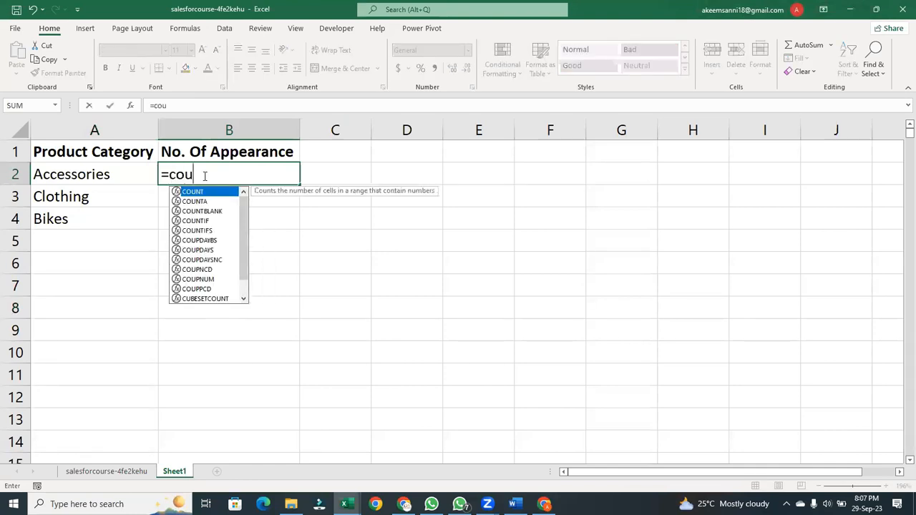
type("nt")
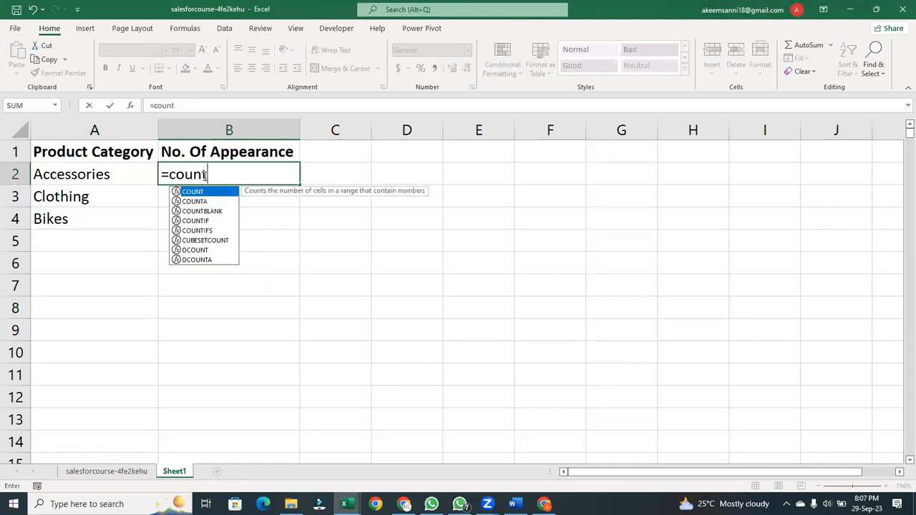
type("if")
key("Tab")
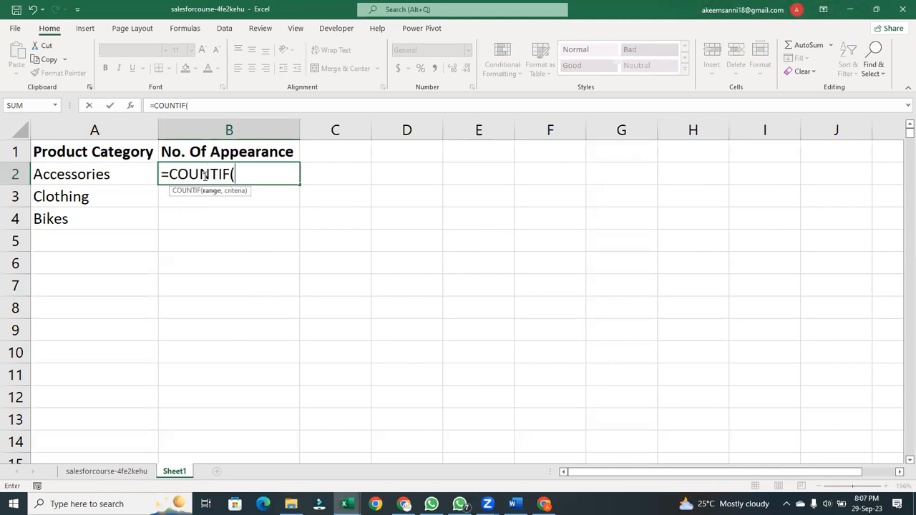
left_click(136, 473)
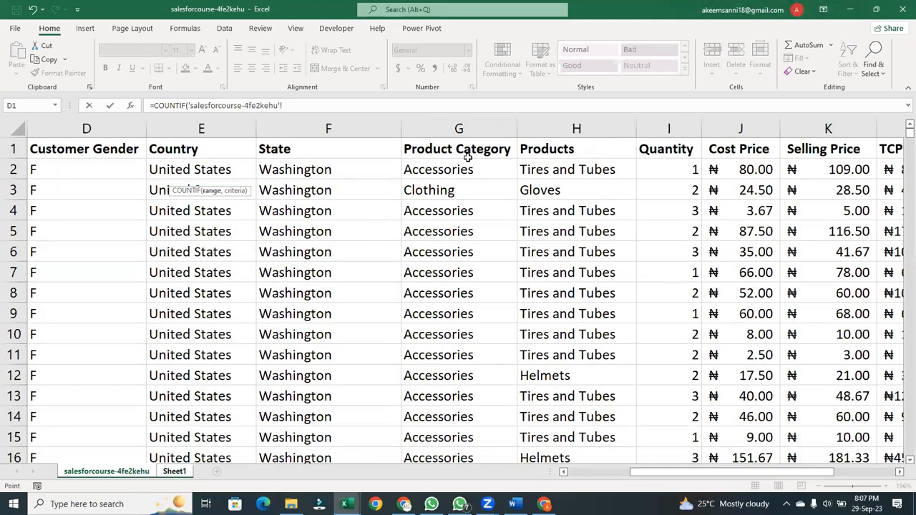
left_click(460, 128)
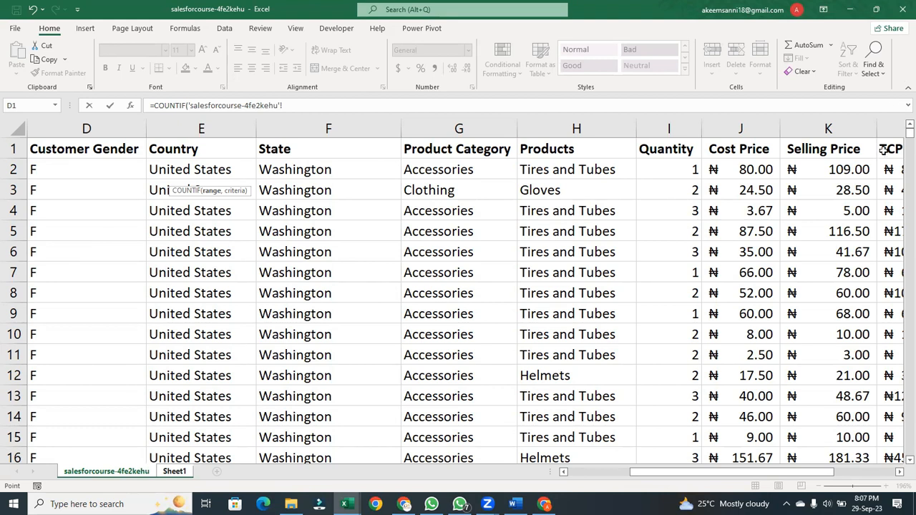
left_click(473, 132)
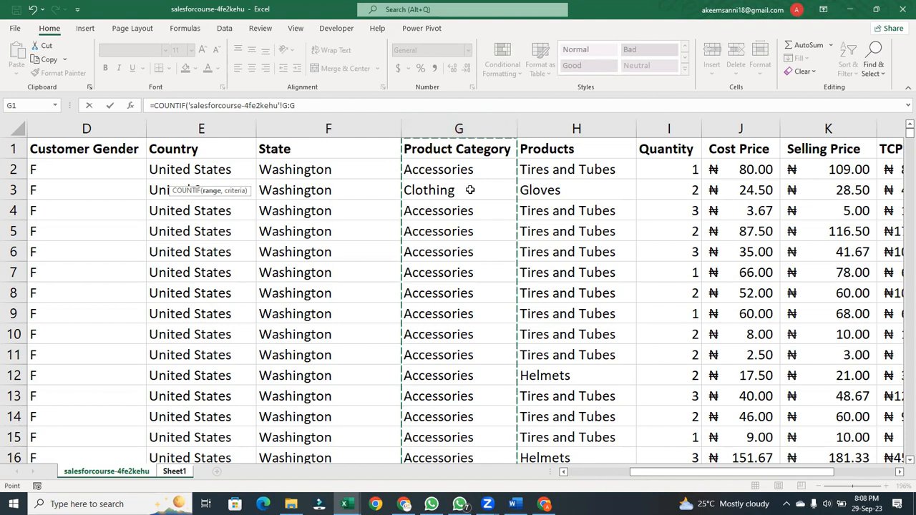
type(",")
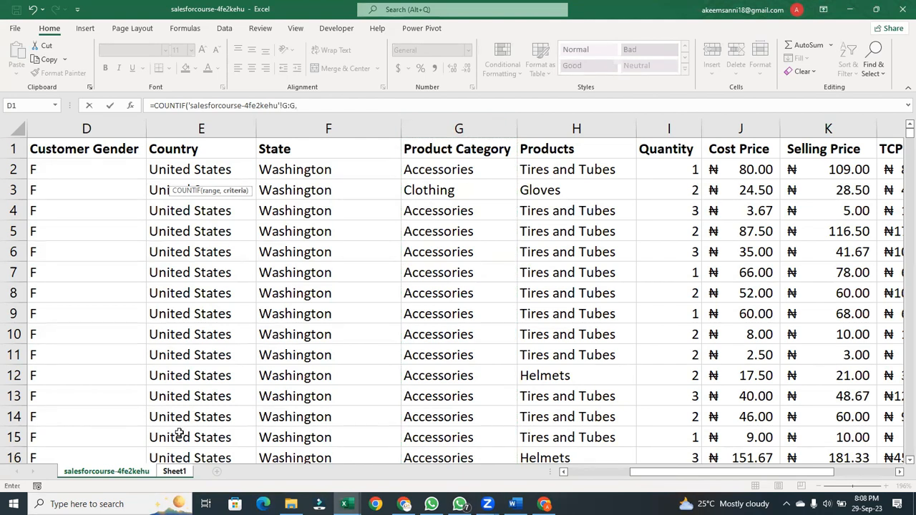
left_click(174, 471)
left_click(80, 176)
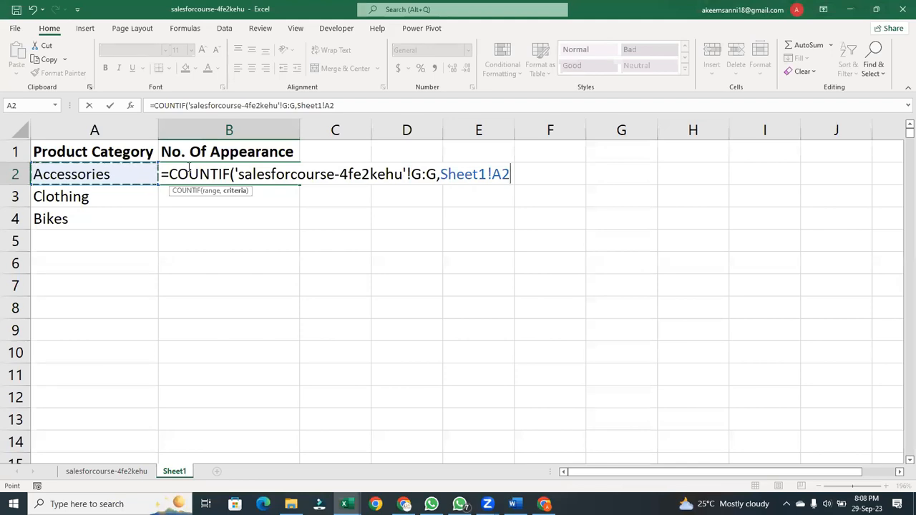
type(")")
key("Return")
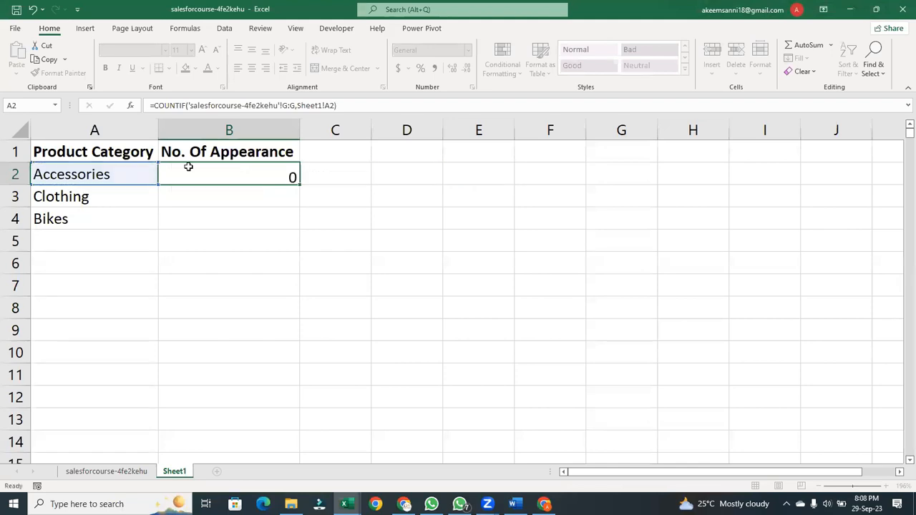
Copy the B2 count formula down through B4 to cover Clothing and Bikes
left_click(266, 175)
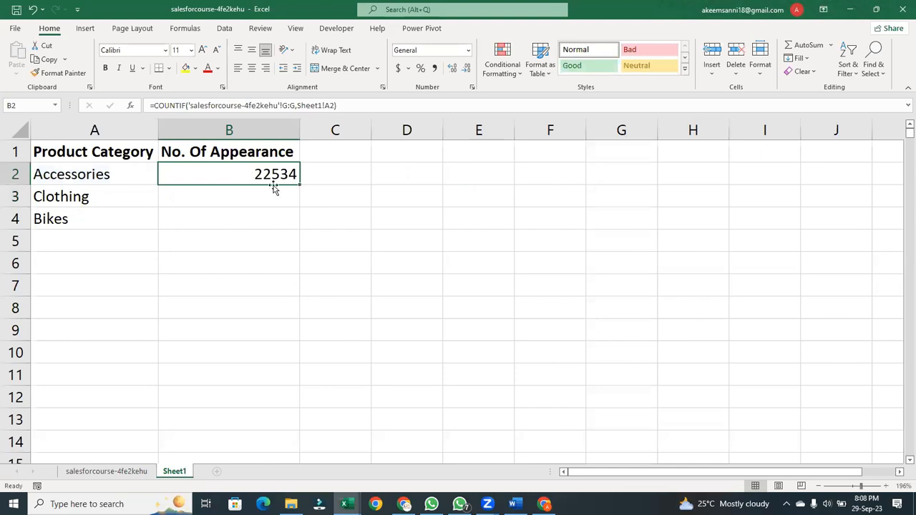
left_click(121, 175)
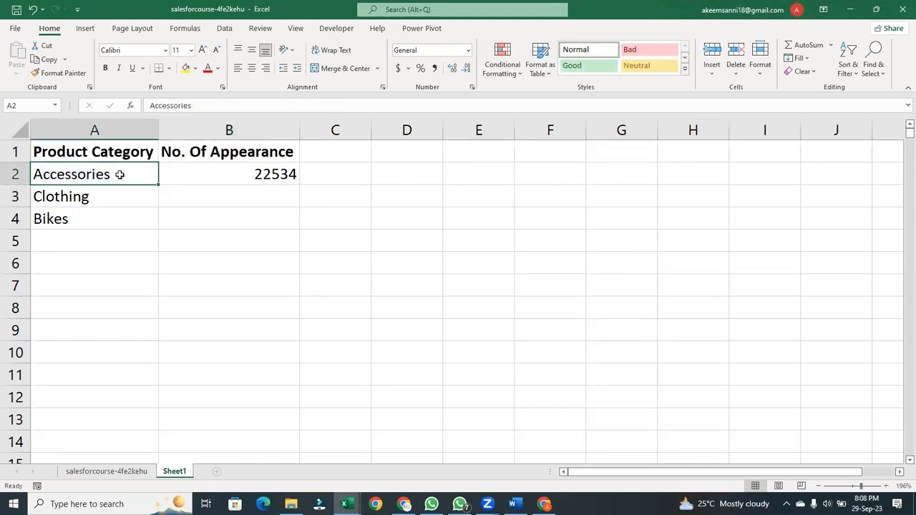
left_click(208, 171)
left_click_drag(299, 186, 300, 230)
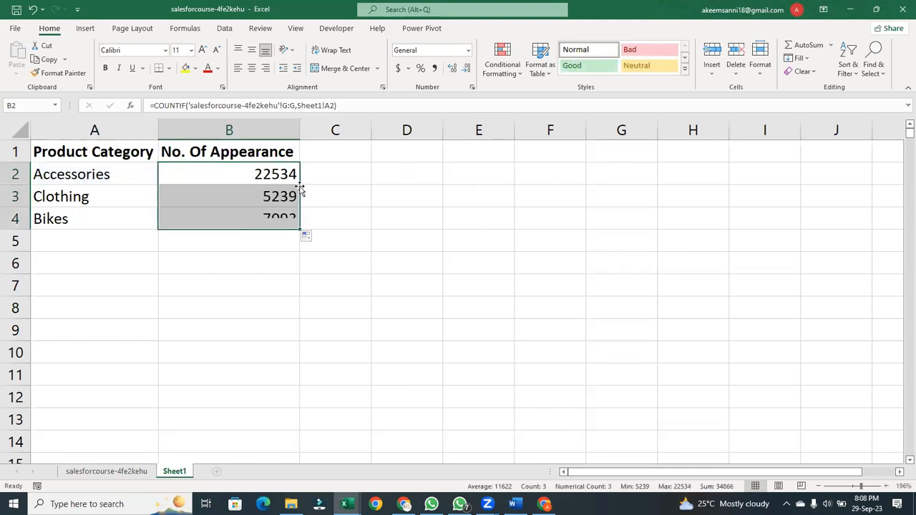
Total the category counts in B5 with =SUM(B2:B4)
left_click(258, 250)
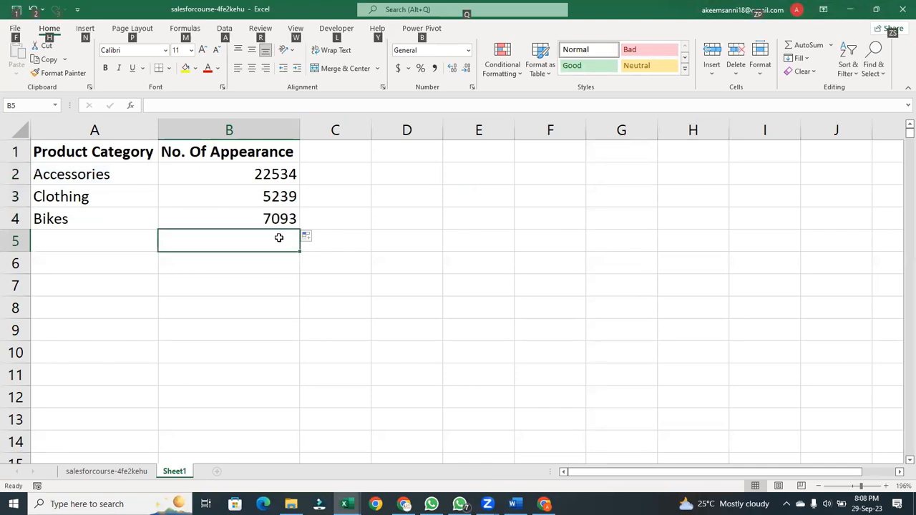
key("alt+equal")
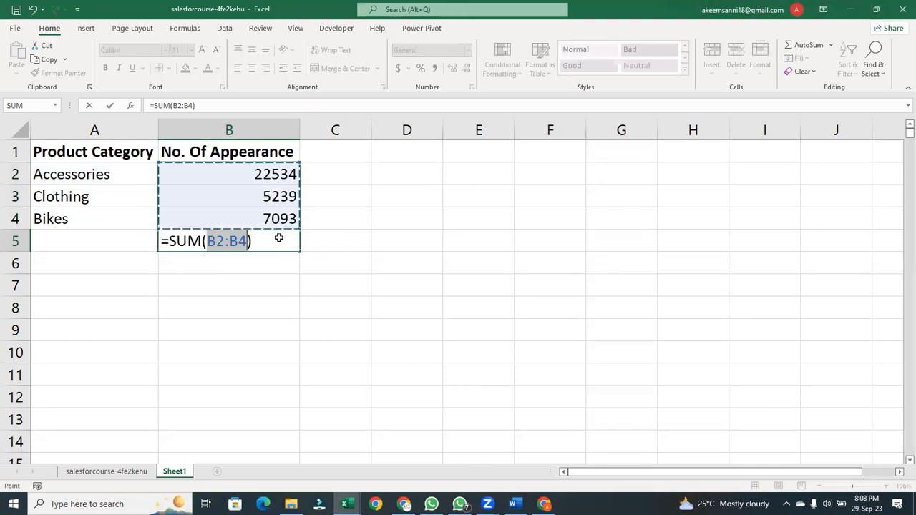
key("Return")
left_click(266, 241)
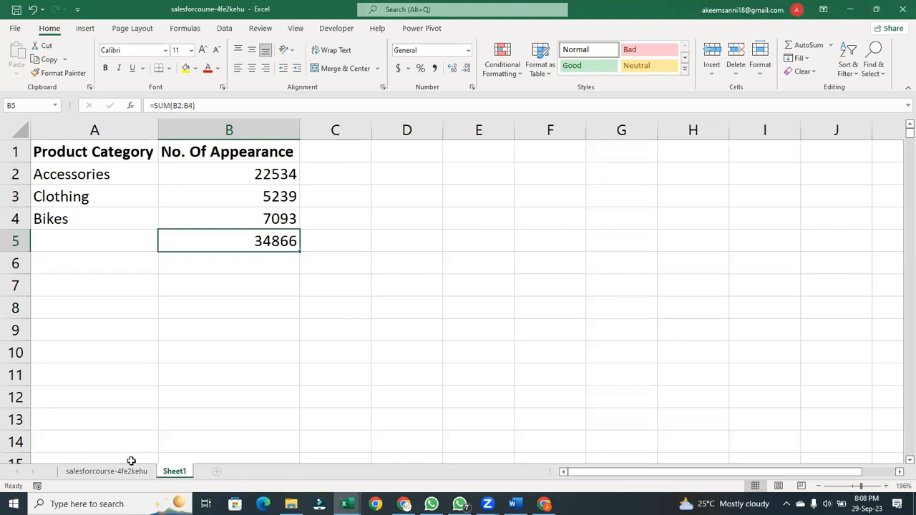
Compare the last populated row of the salesforcourse-4fe2kehu sheet with the total in B5 of Sheet1
left_click(129, 470)
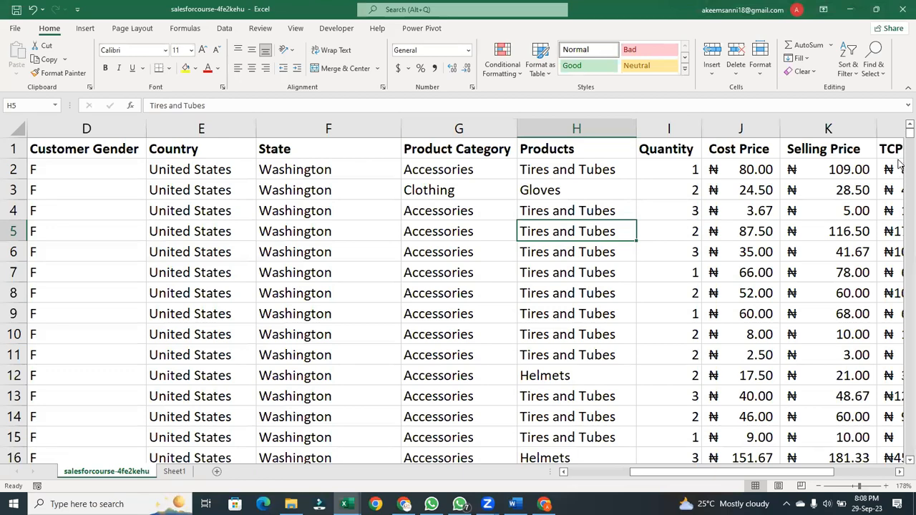
left_click_drag(900, 136, 899, 478)
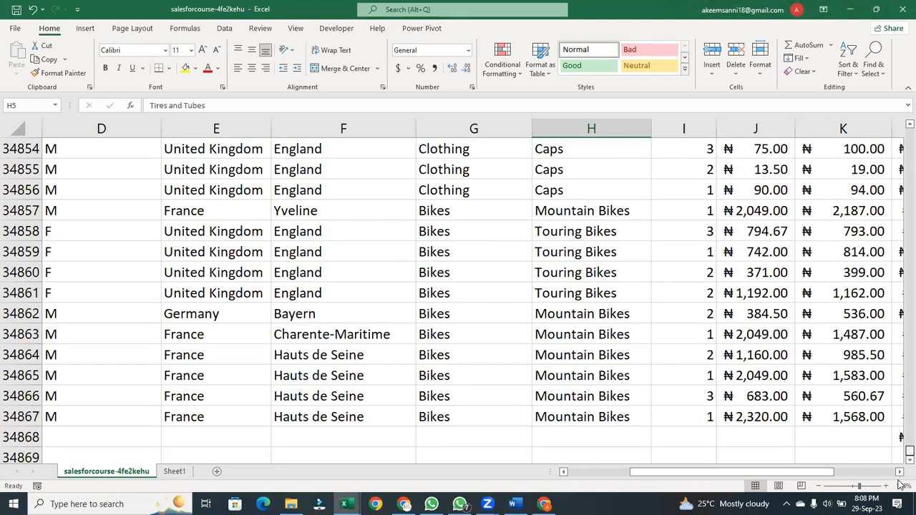
left_click_drag(905, 452, 900, 133)
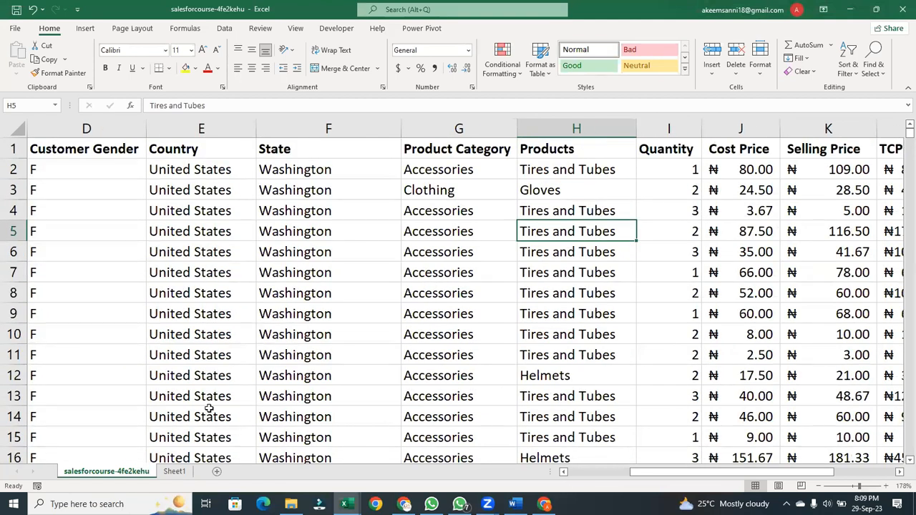
left_click(179, 471)
right_click(184, 472)
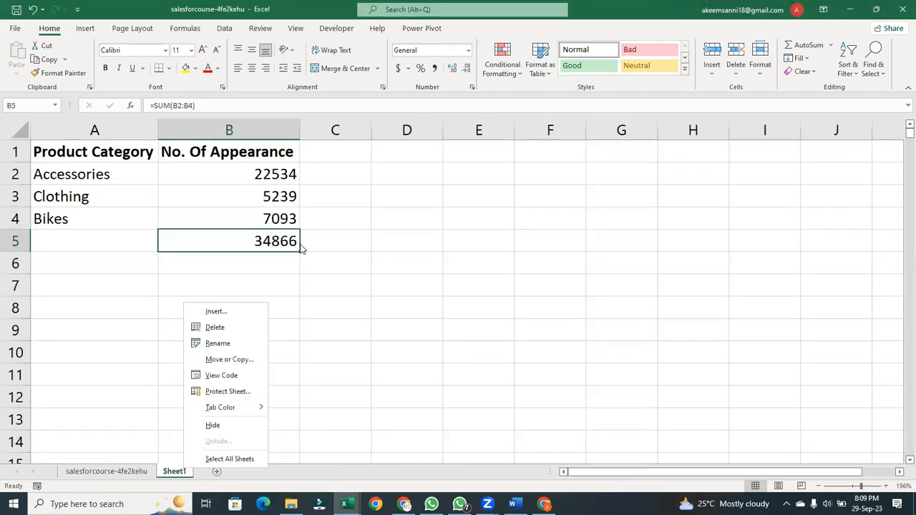
left_click(121, 478)
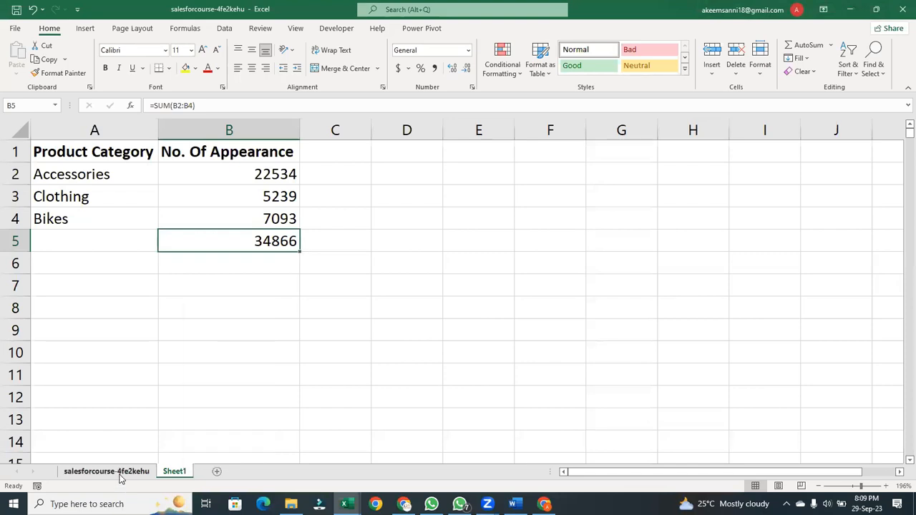
left_click(106, 472)
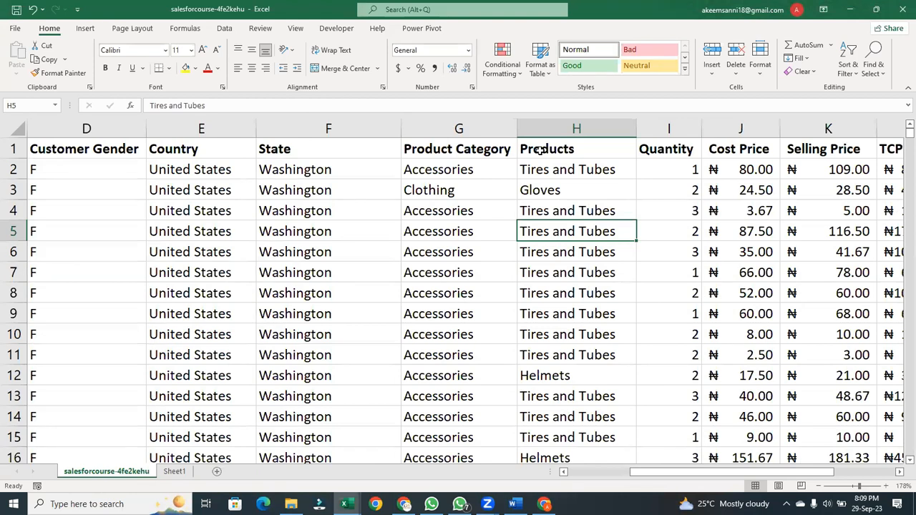
key("ctrl+Down")
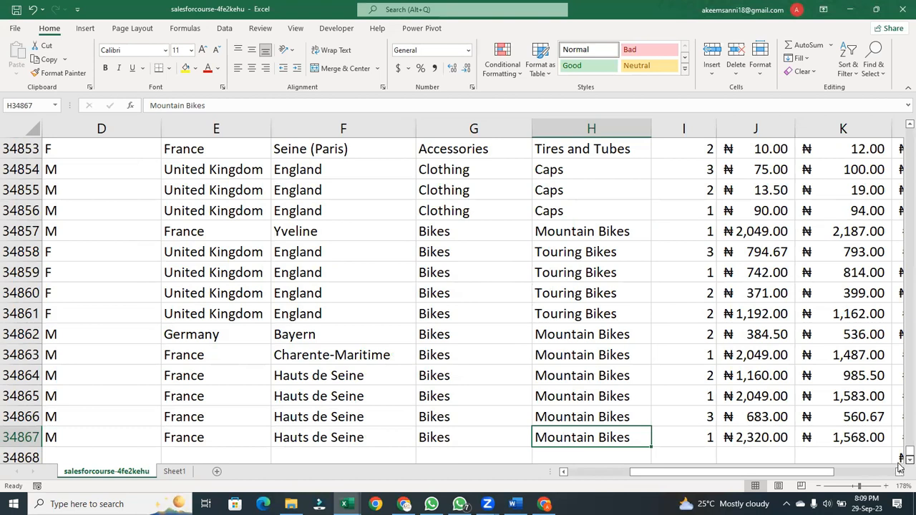
scroll(900, 464, "down", 1)
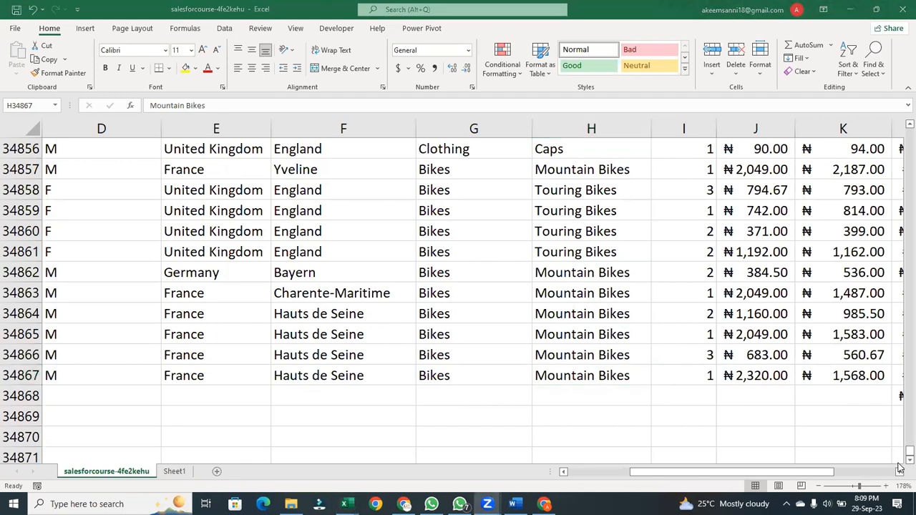
left_click(685, 473)
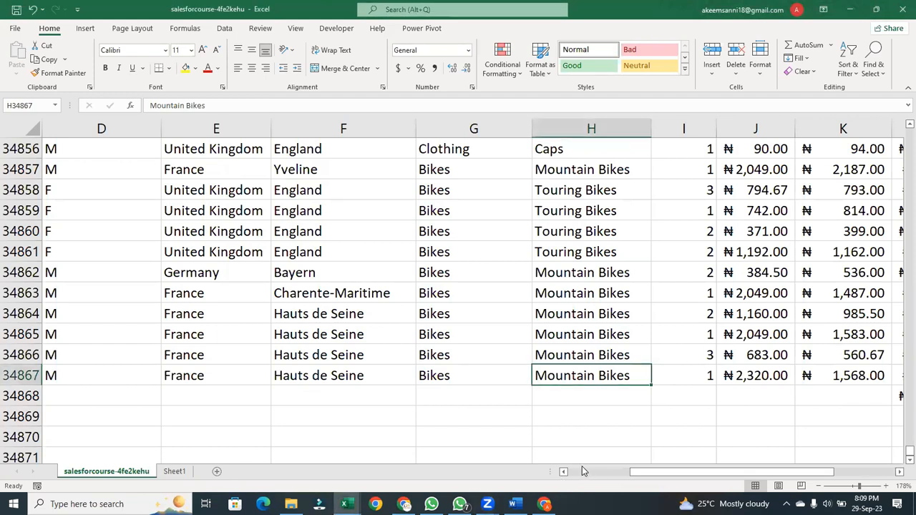
left_click(583, 472)
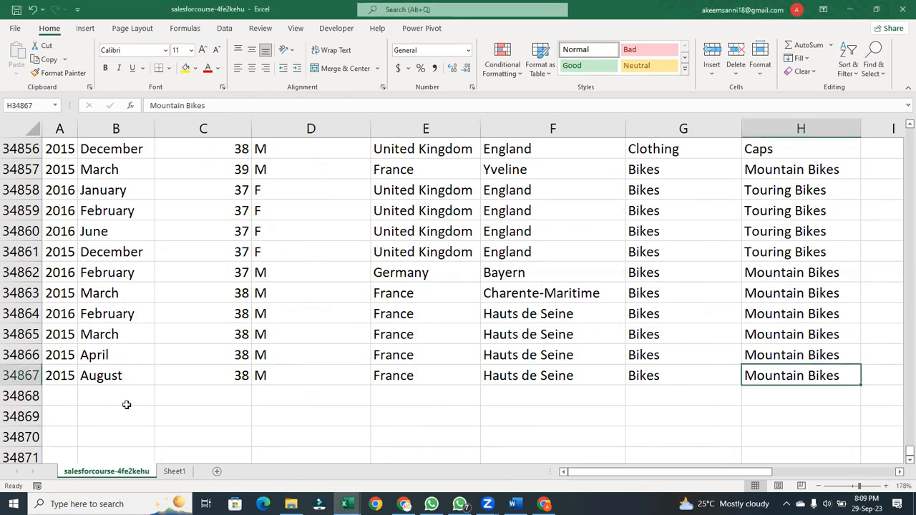
left_click(174, 471)
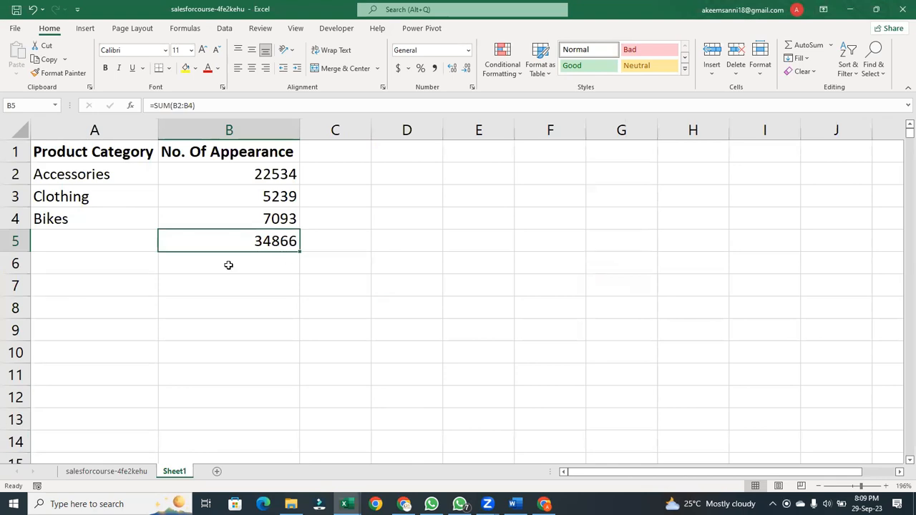
Examine the header row of the sales data to account for it in the comparison with the Sheet1 total
left_click(131, 470)
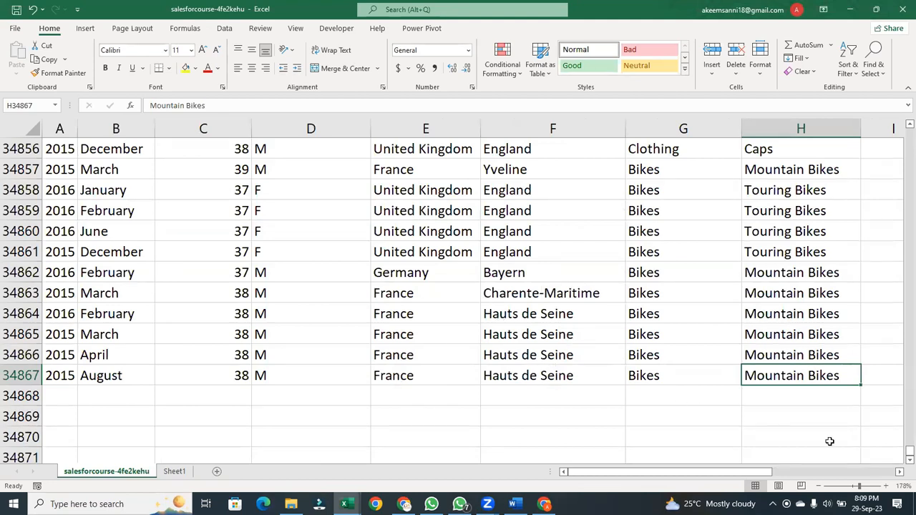
left_click_drag(900, 458, 900, 127)
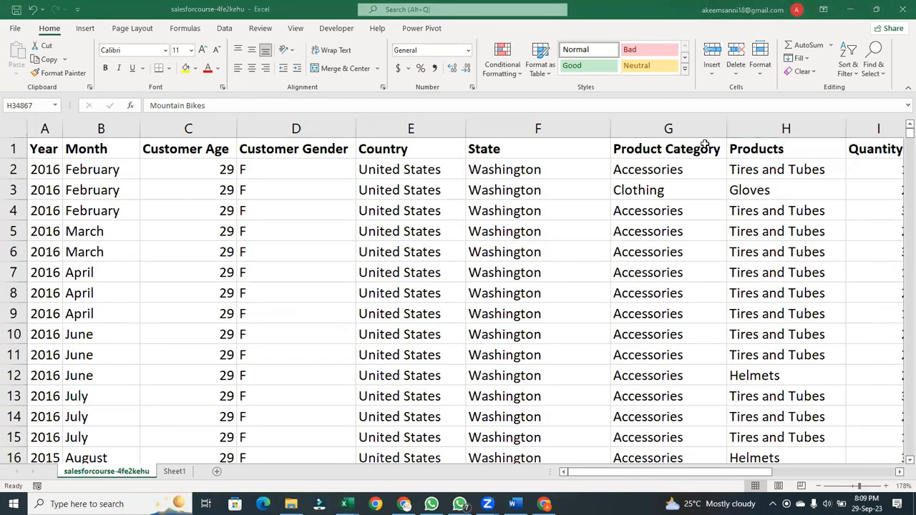
left_click(10, 145)
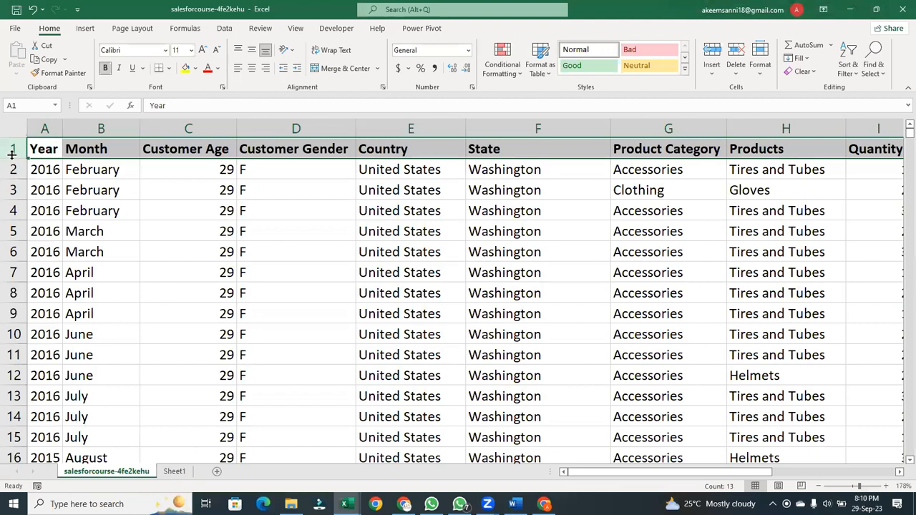
left_click(174, 471)
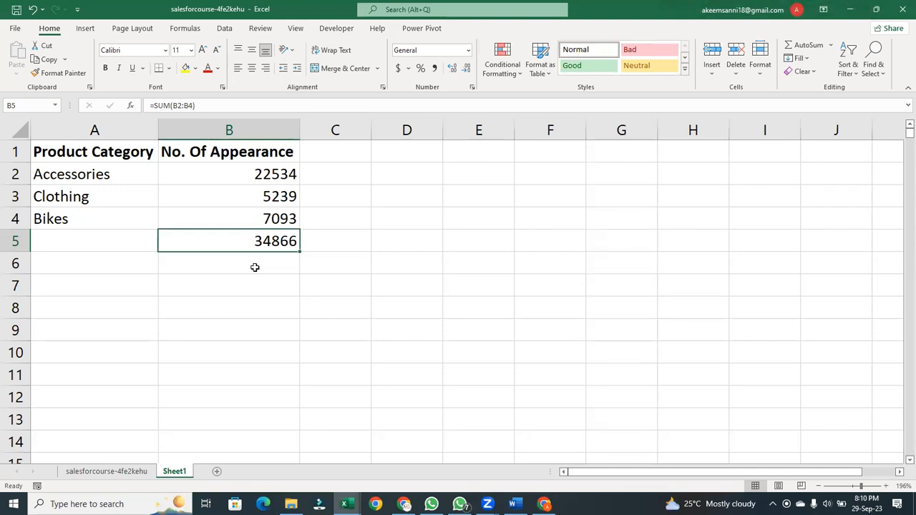
Switch to the Supermart Grocery Sales - Retail Analytics Dataset workbook and autofit column A to its contents
key("alt+Tab")
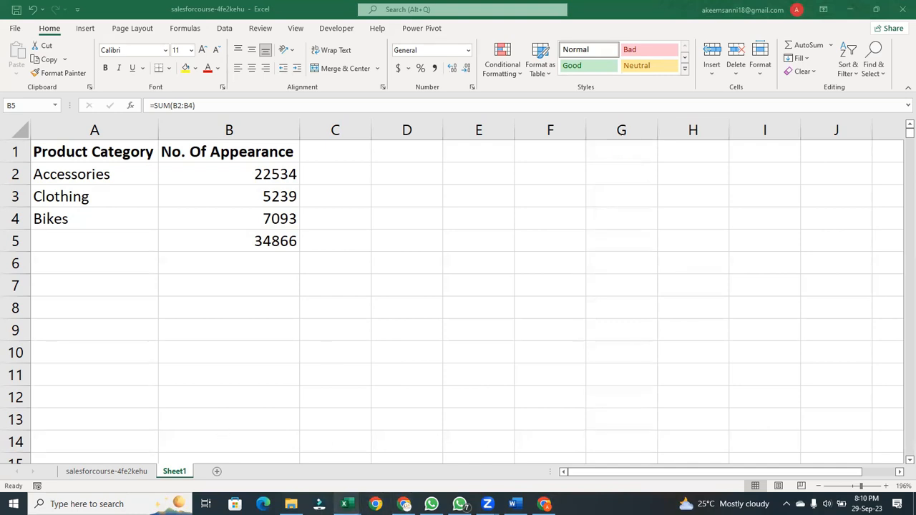
mouse_move(344, 503)
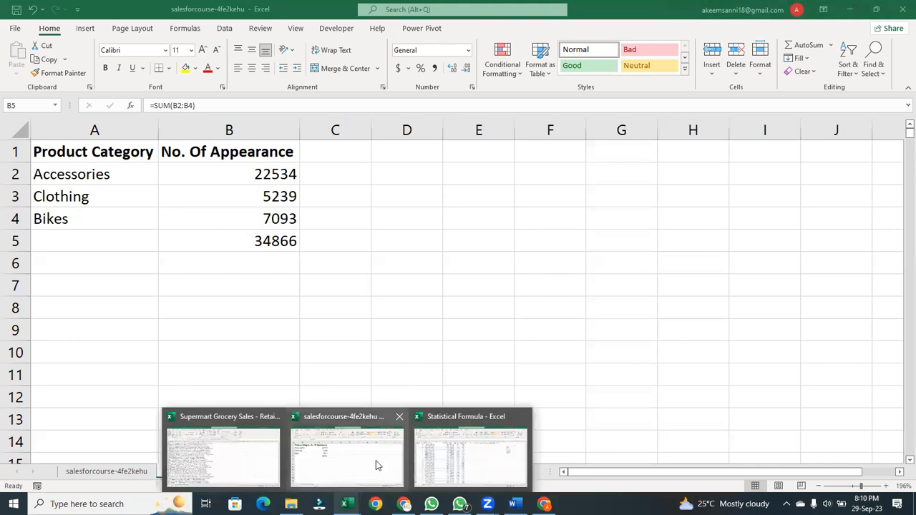
left_click(250, 453)
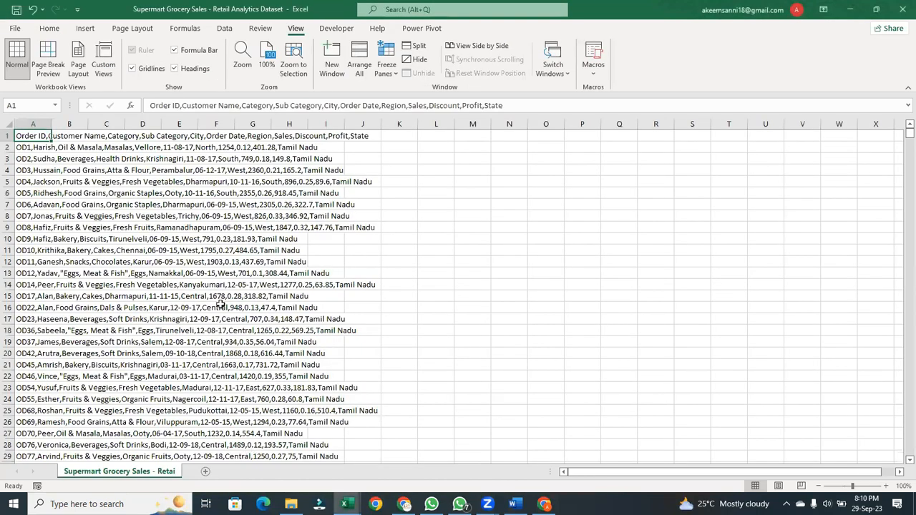
left_click(41, 124)
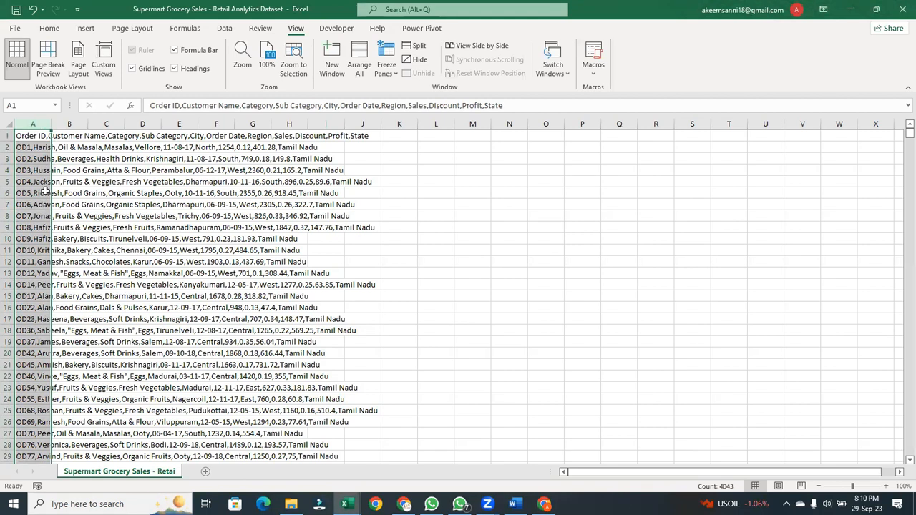
double_click(49, 128)
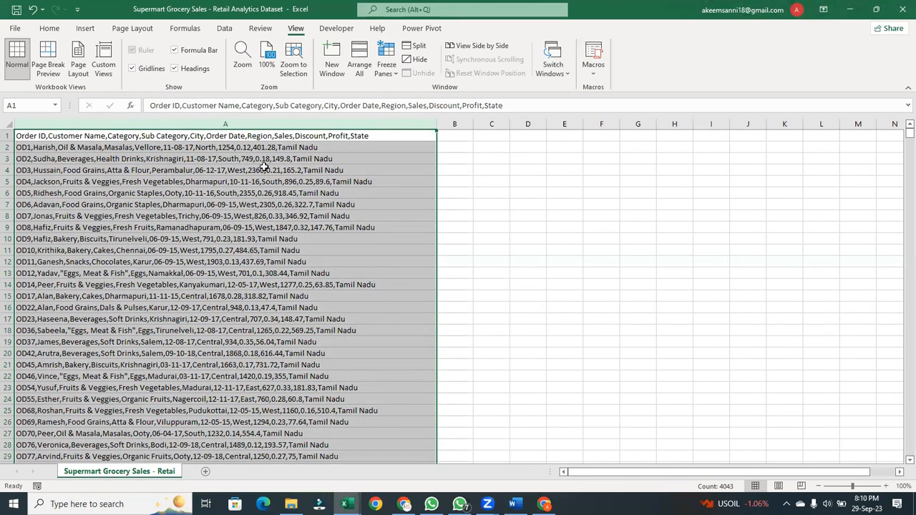
right_click(234, 227)
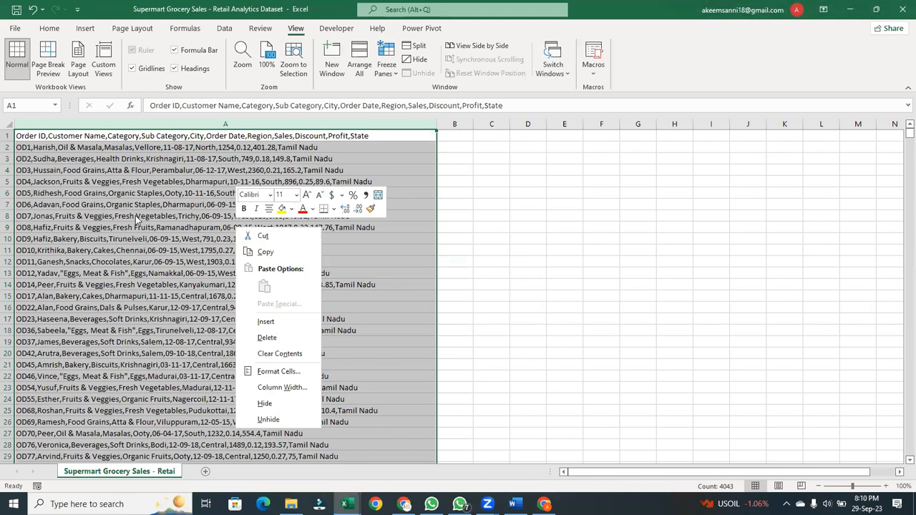
right_click(136, 214)
left_click(48, 179)
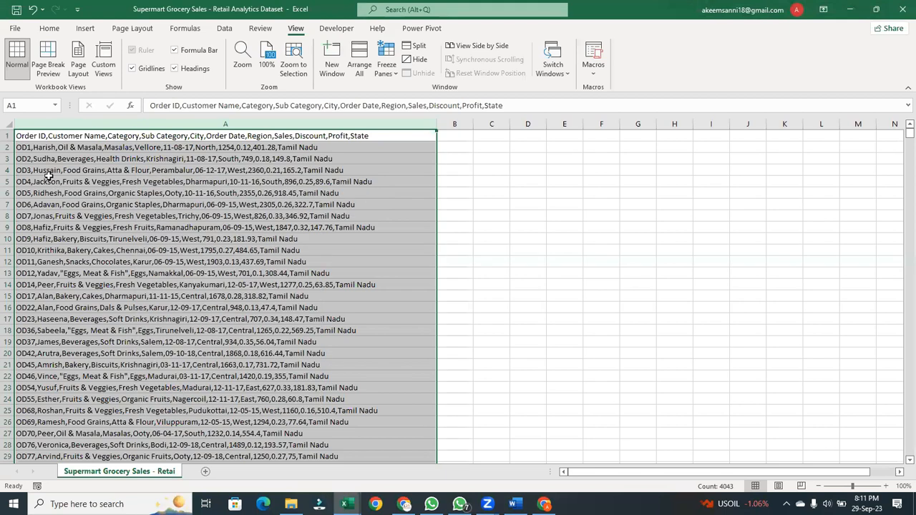
left_click(48, 179)
left_click(45, 136)
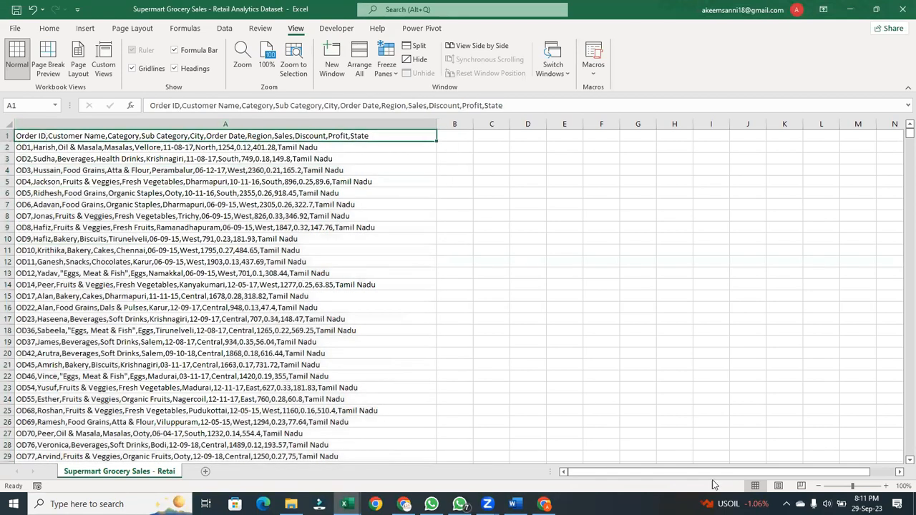
Set up Text to Columns on column A as delimited data, adding Comma as a delimiter, and check the previewed split
left_click(862, 486)
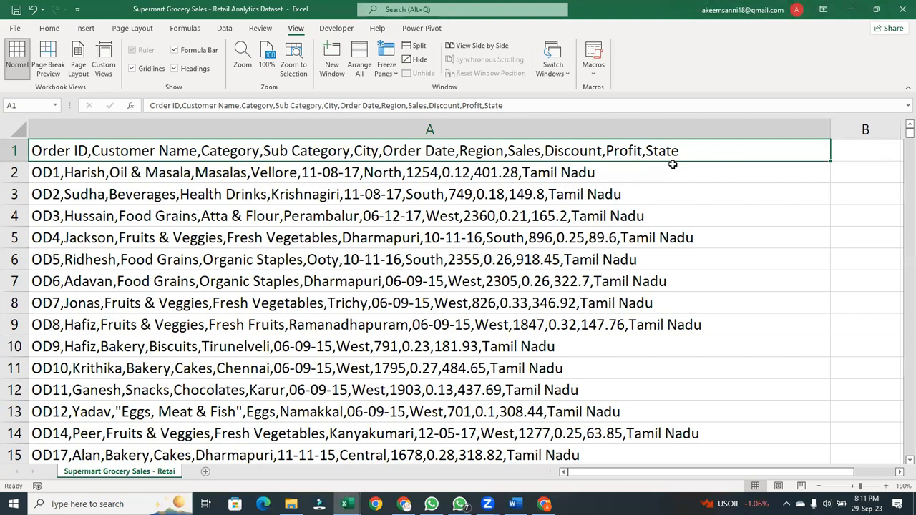
left_click(283, 133)
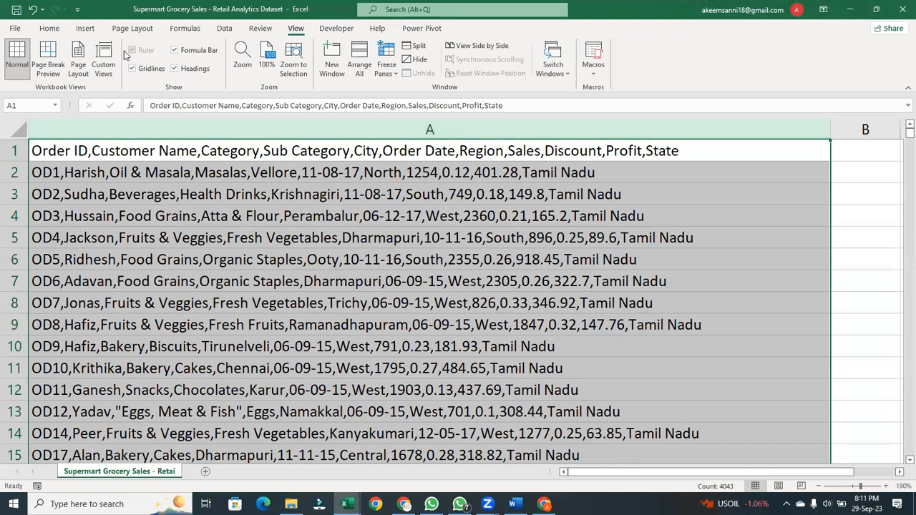
left_click(225, 29)
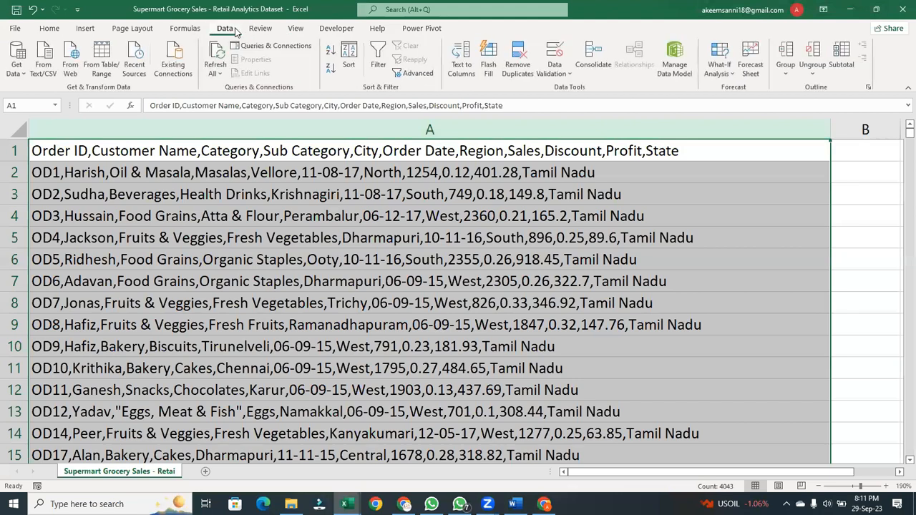
left_click(461, 61)
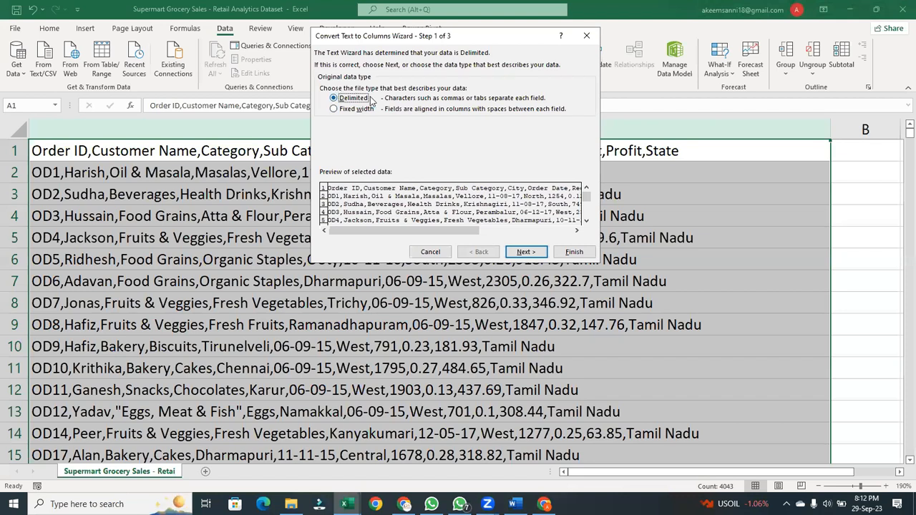
left_click(532, 251)
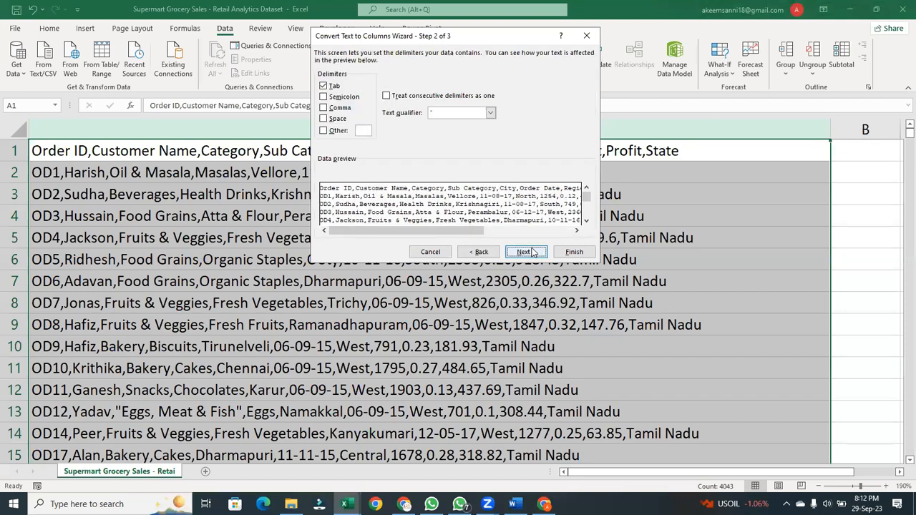
left_click(323, 107)
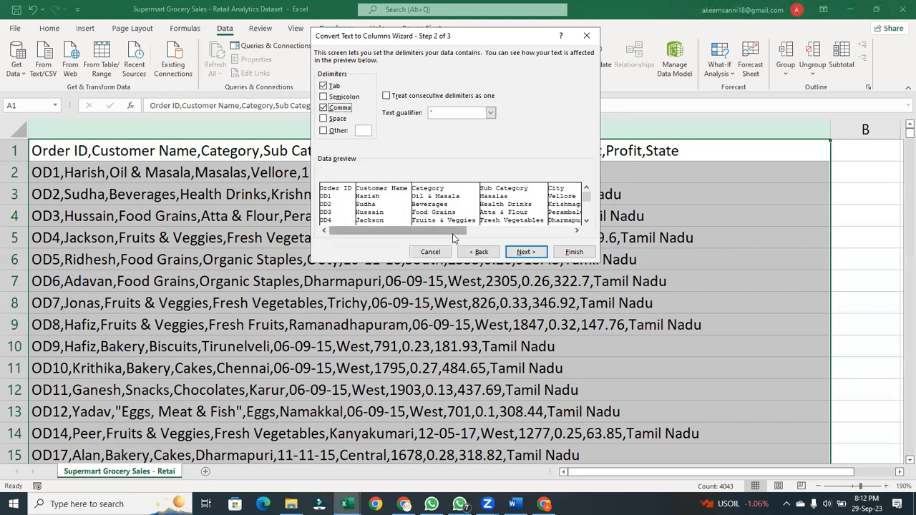
left_click_drag(450, 231, 592, 239)
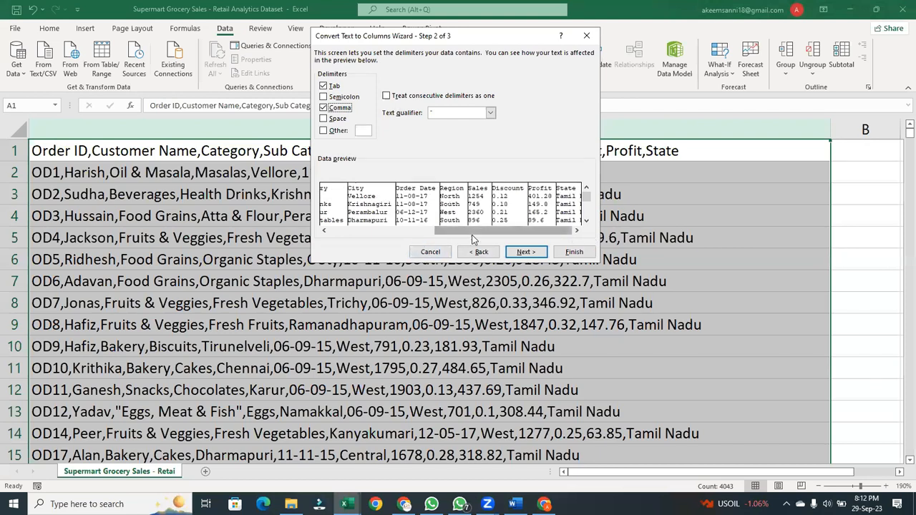
left_click_drag(444, 231, 316, 238)
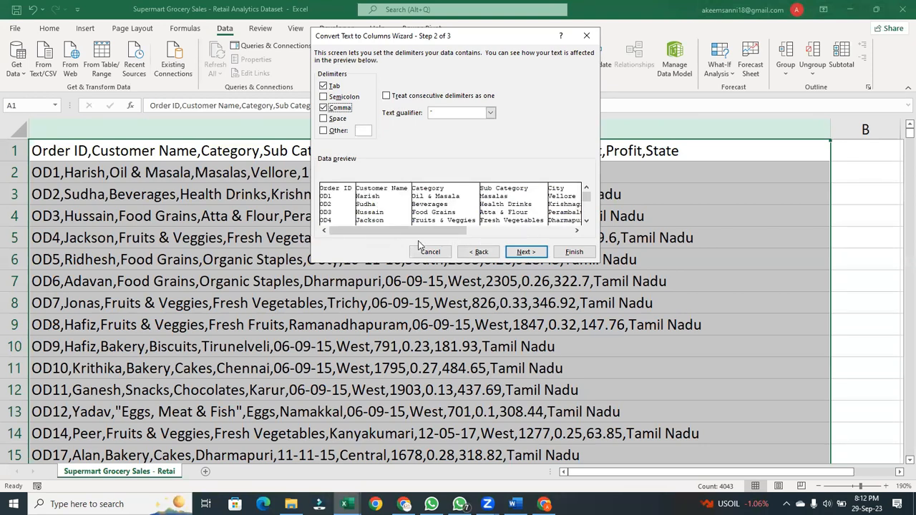
left_click(525, 253)
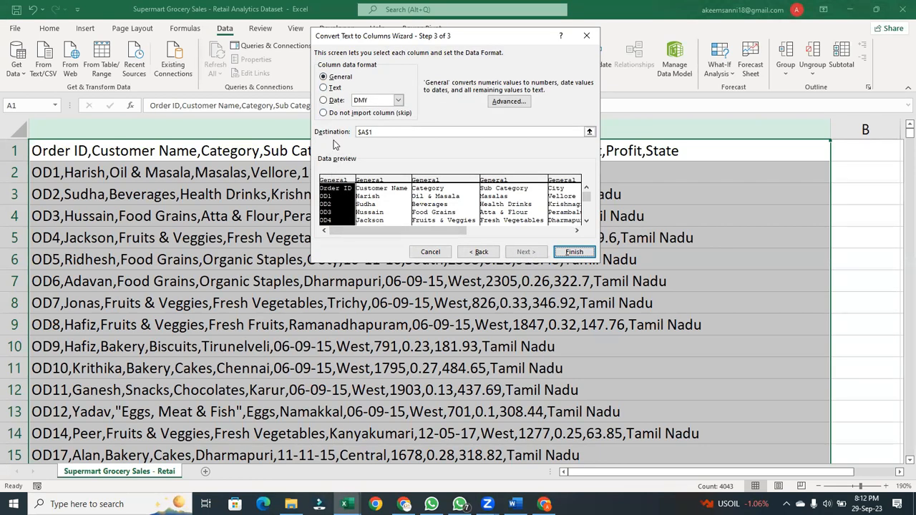
Set the Order Date column's data format to Date: DMY, leaving the columns before it as General
left_click(372, 185)
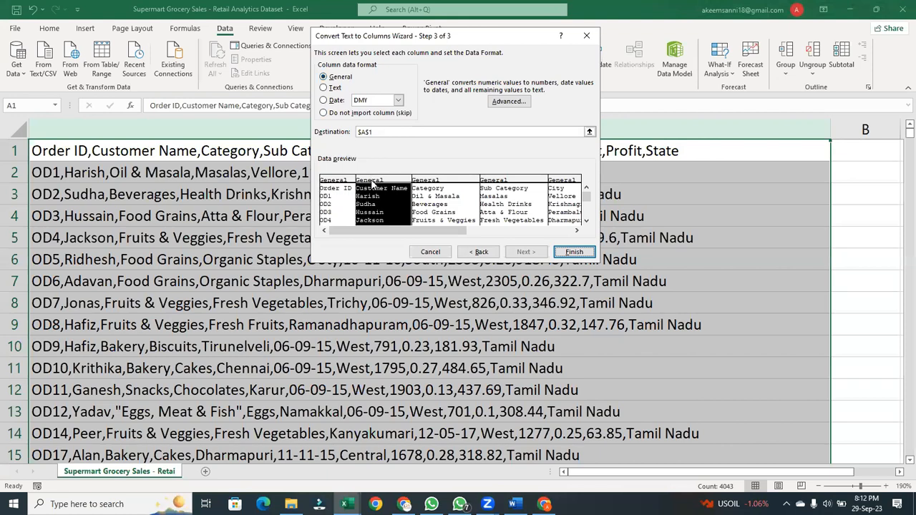
left_click(437, 189)
left_click(511, 190)
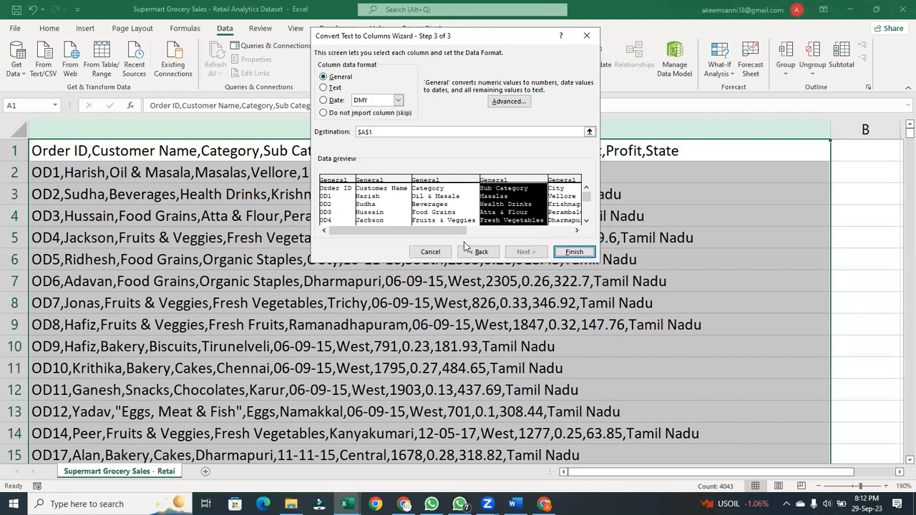
left_click_drag(480, 239, 536, 236)
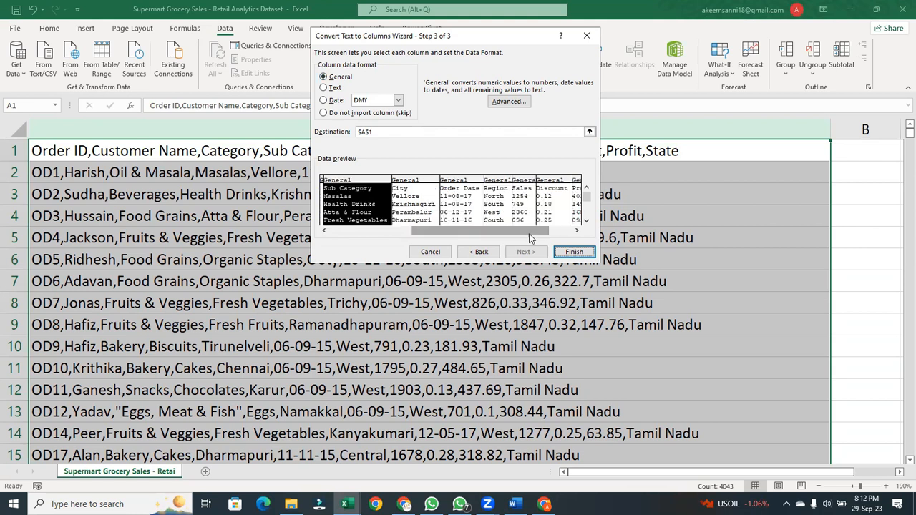
left_click(463, 184)
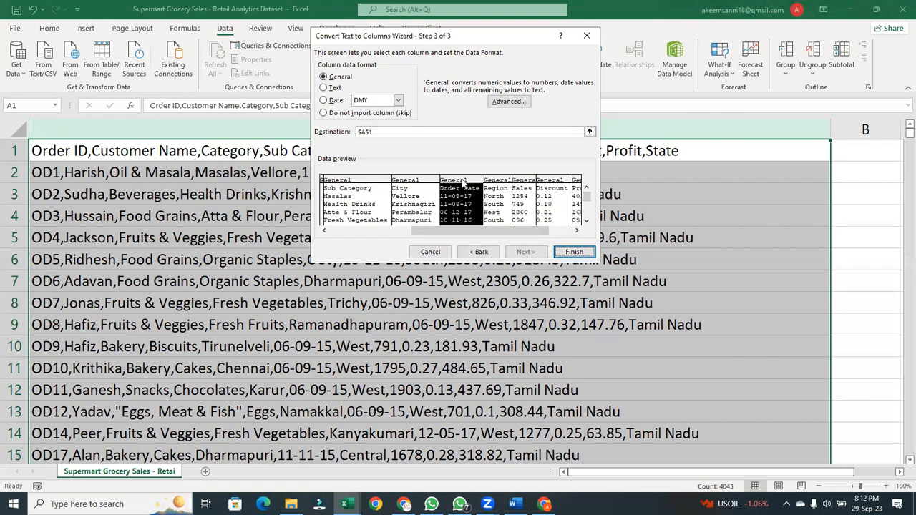
left_click(334, 101)
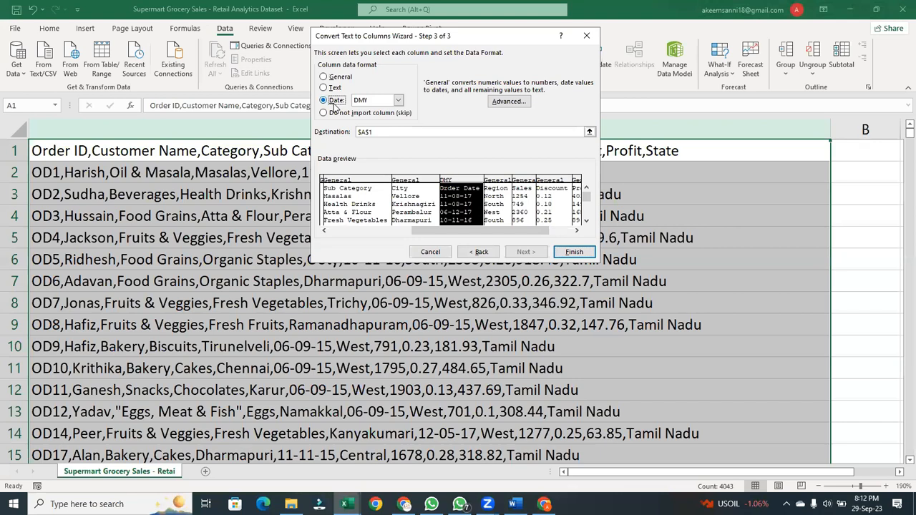
Review the Sales, Discount, Profit and State columns with the General format and complete the split at destination $A$1
left_click_drag(495, 234, 521, 228)
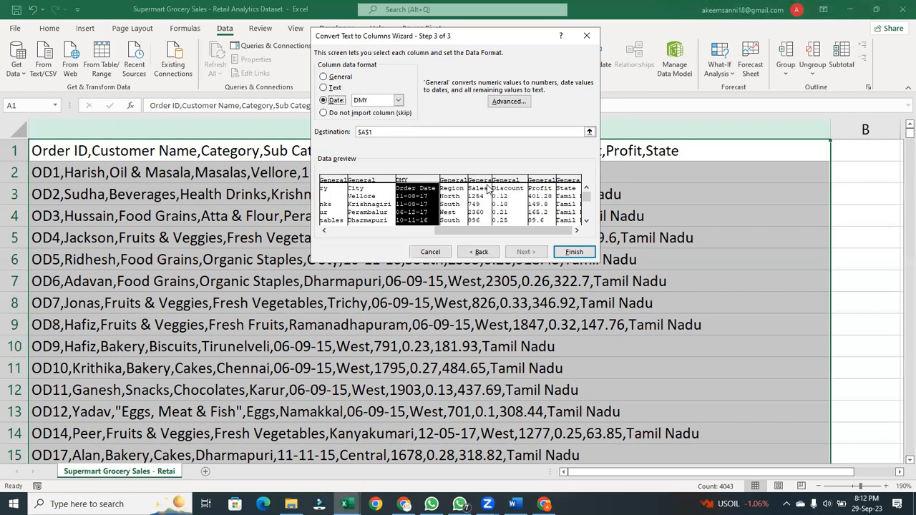
left_click(488, 188)
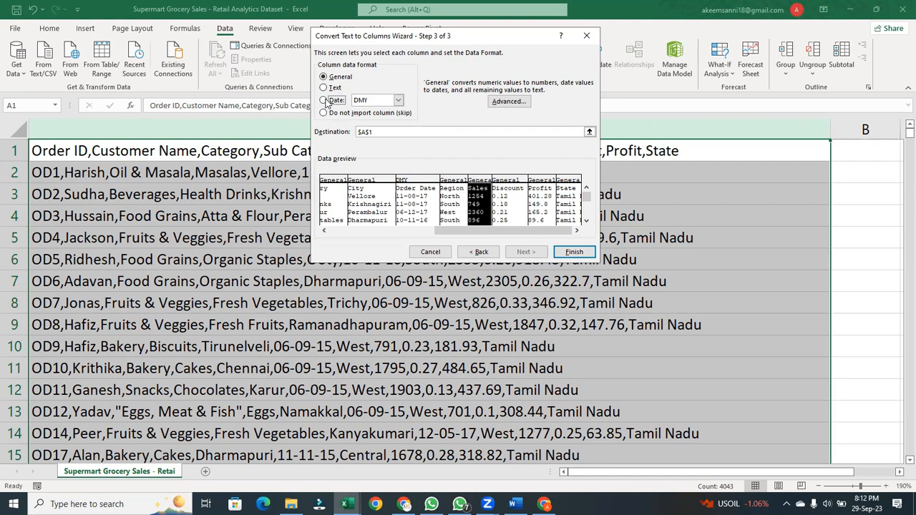
left_click(512, 207)
left_click(543, 211)
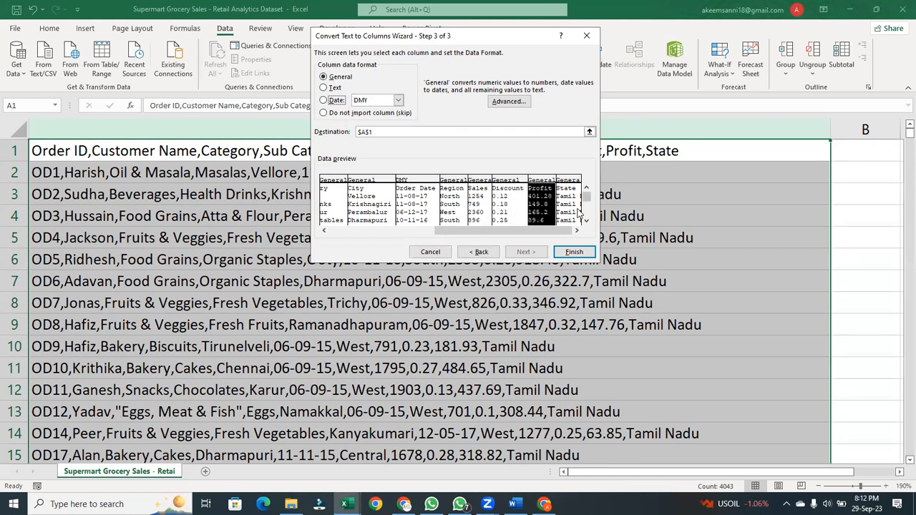
left_click(576, 209)
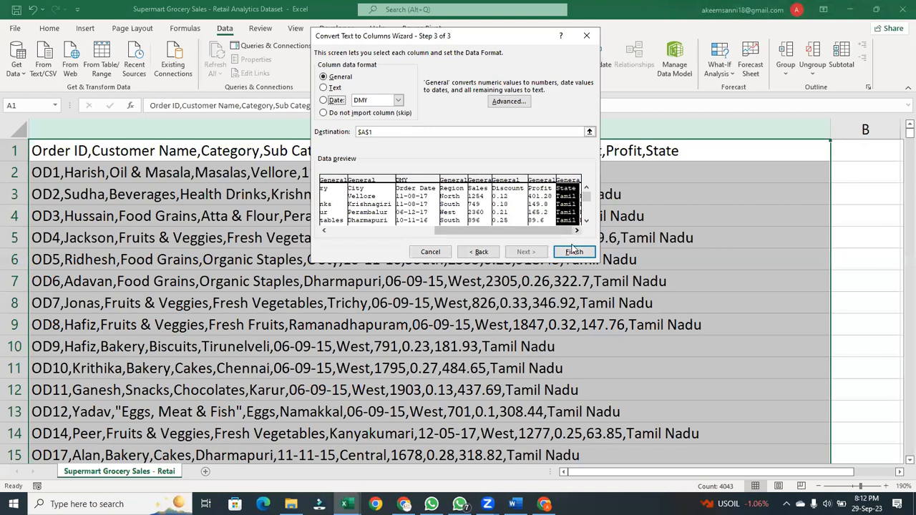
left_click(572, 255)
left_click(572, 254)
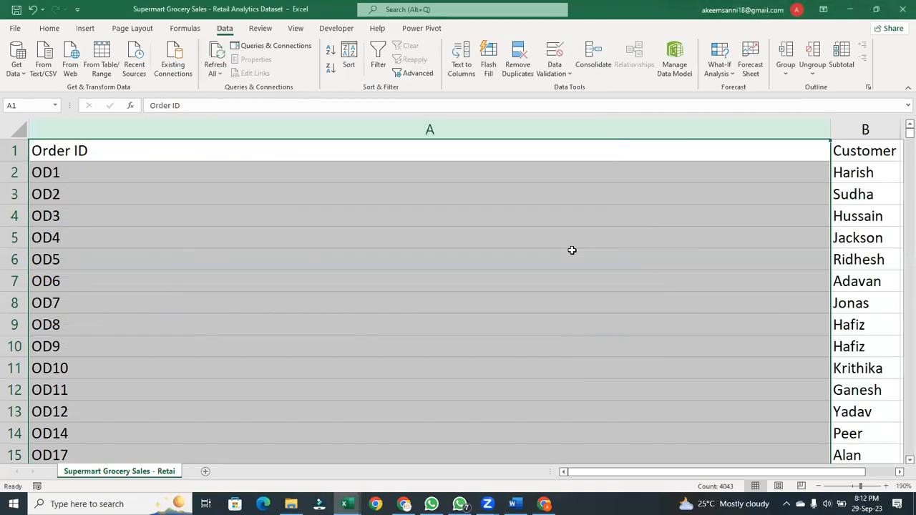
Autofit the Order ID, Category, Sub Category, City and Order Date columns to their contents
double_click(830, 130)
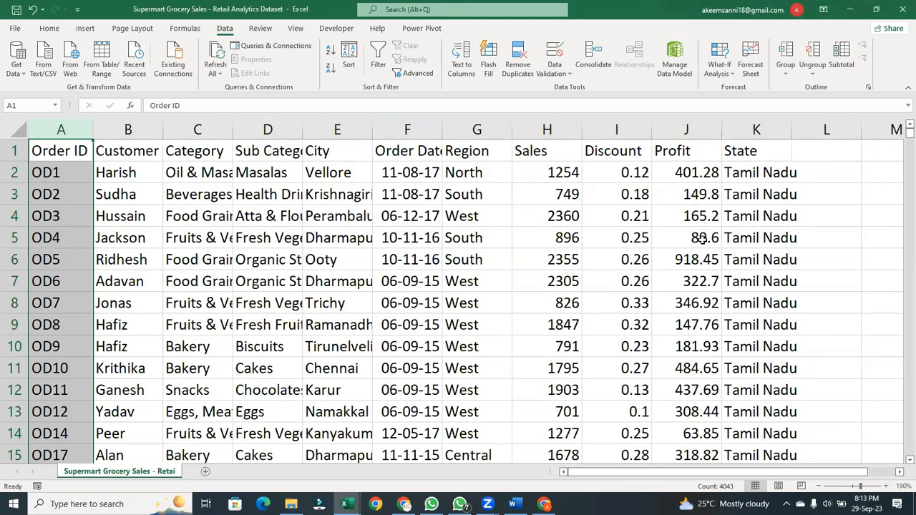
double_click(234, 130)
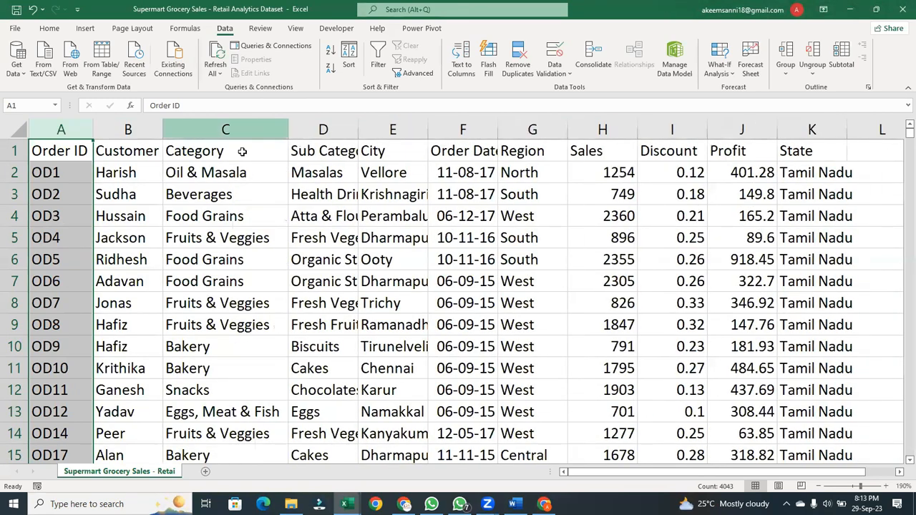
double_click(358, 129)
double_click(493, 136)
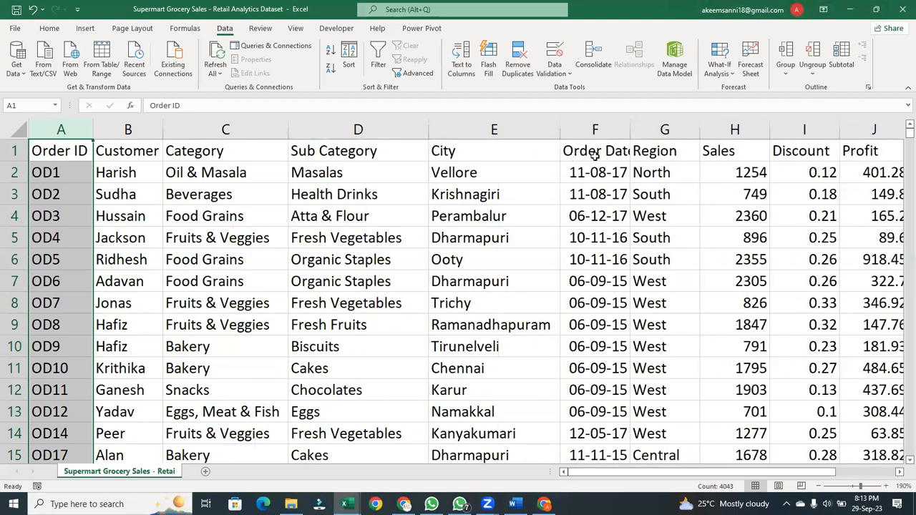
double_click(631, 135)
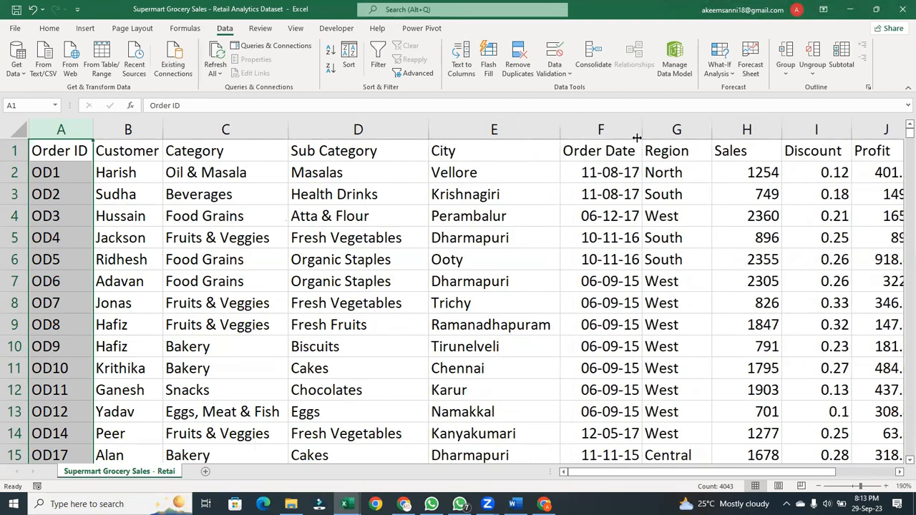
Check the first few Order Date values in column F and autofit the State column
left_click(616, 172)
left_click(616, 192)
left_click(616, 237)
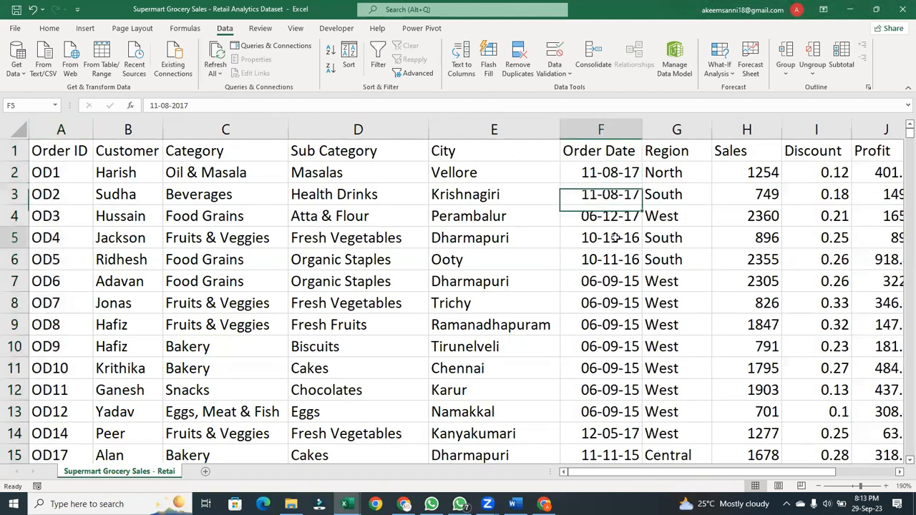
left_click_drag(639, 472, 708, 473)
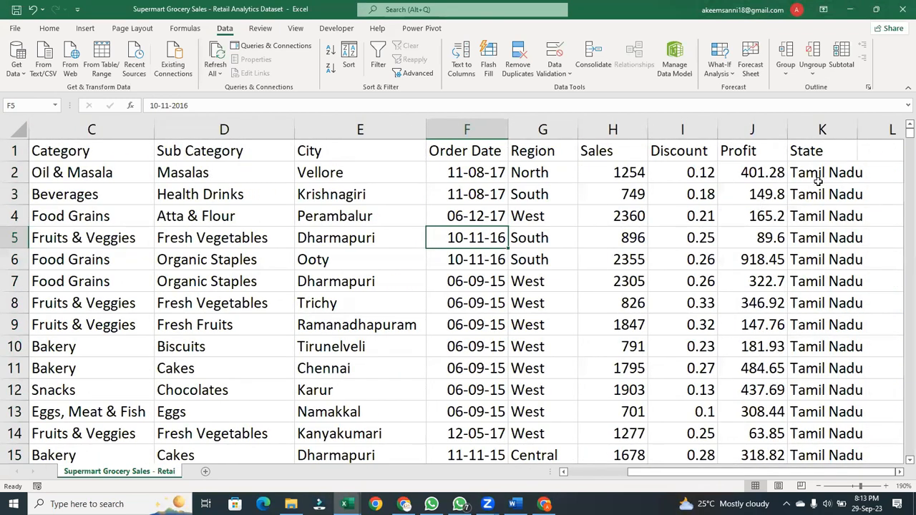
double_click(857, 129)
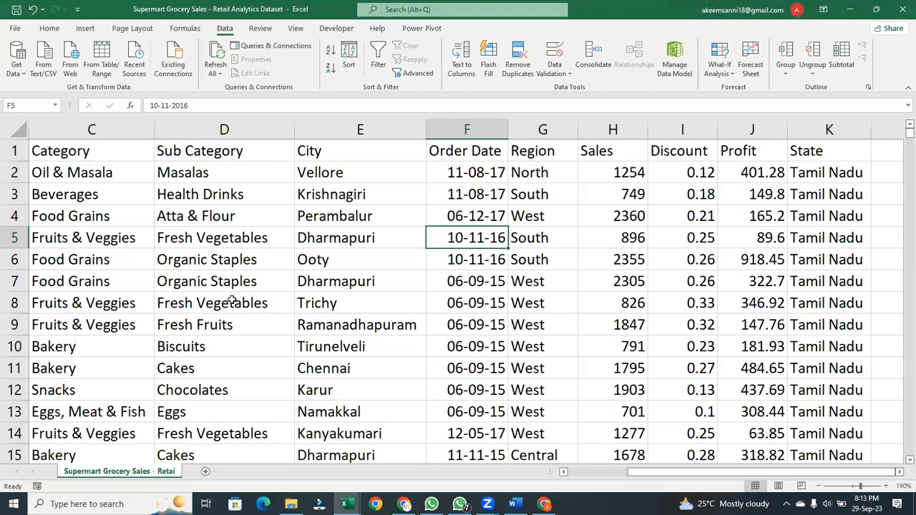
Undo the column autofits and the Text to Columns split so that all data is back in column A
key("ctrl+z")
key("ctrl+z")
key("ctrl+z")
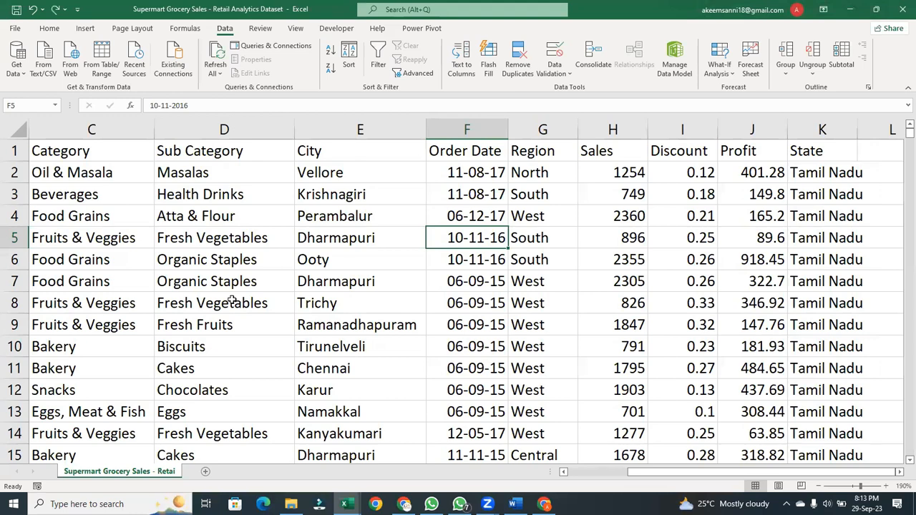
key("ctrl+z")
key("ctrl+z")
key("ctrl+z")
key("ctrl+z")
key("ctrl+z")
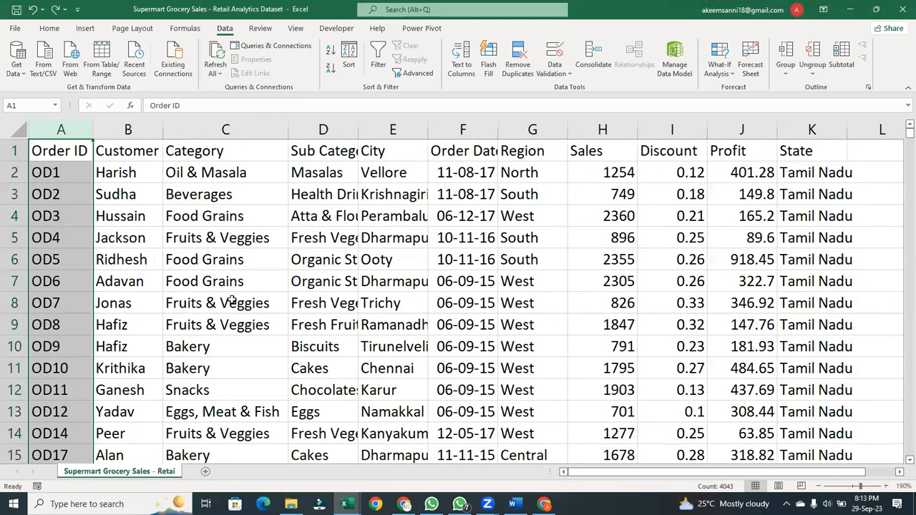
key("ctrl+z")
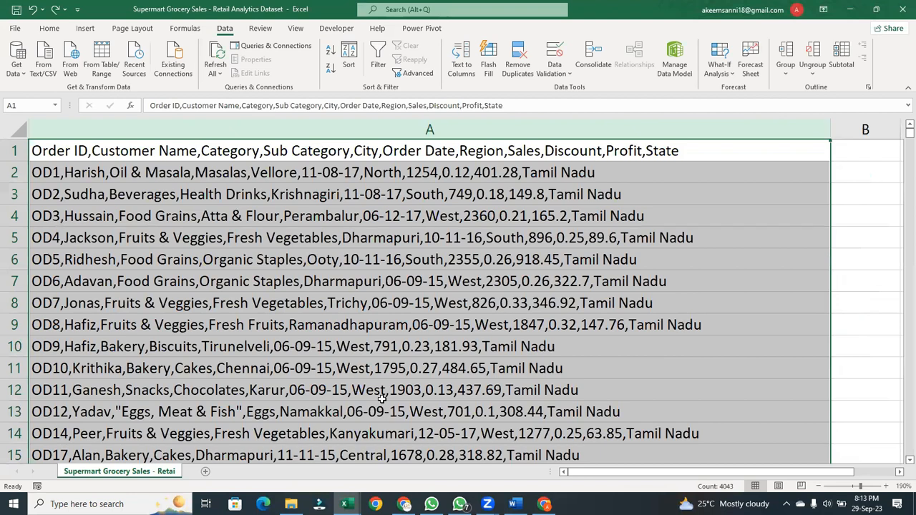
key("ctrl+z")
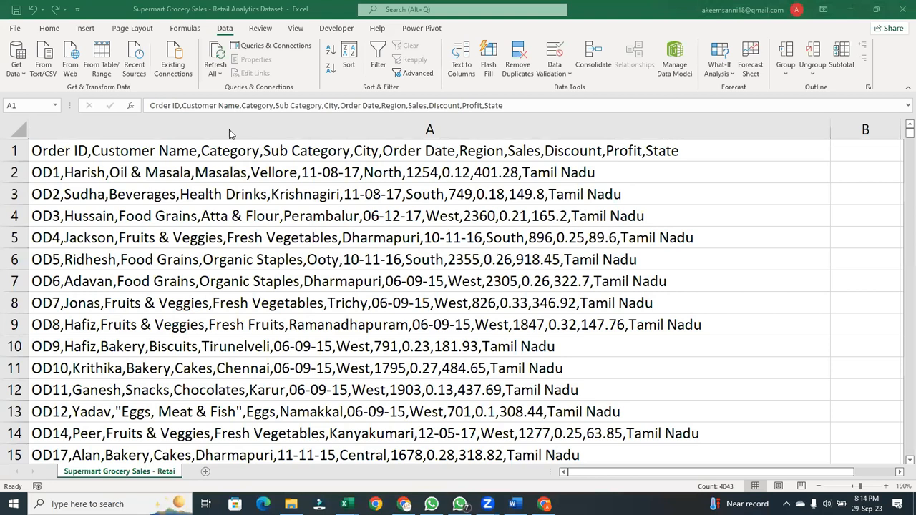
Start a Text to Columns split of column A as delimited data, keeping Tab and Comma as the delimiters
left_click(95, 154)
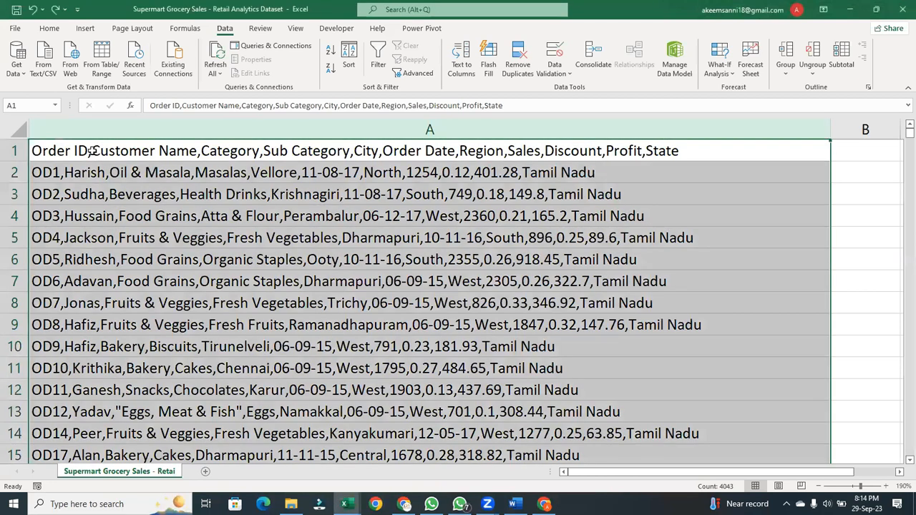
double_click(91, 152)
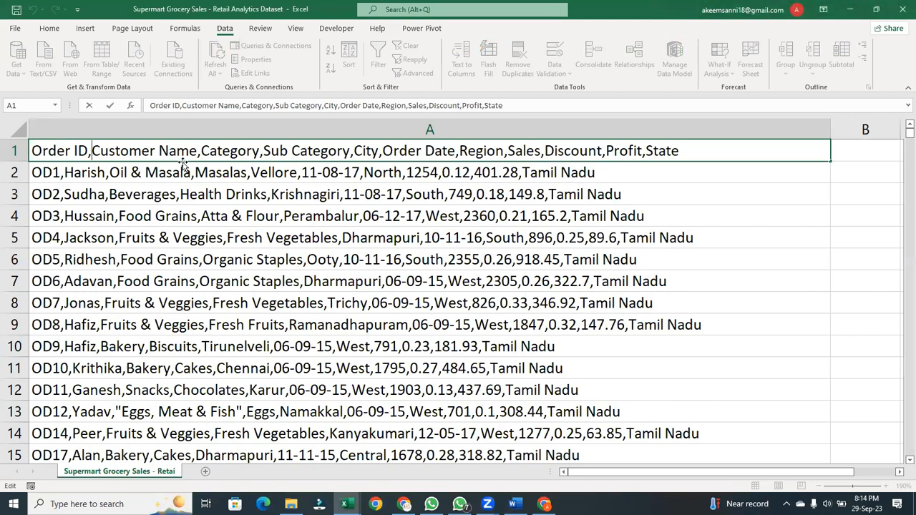
left_click(261, 130)
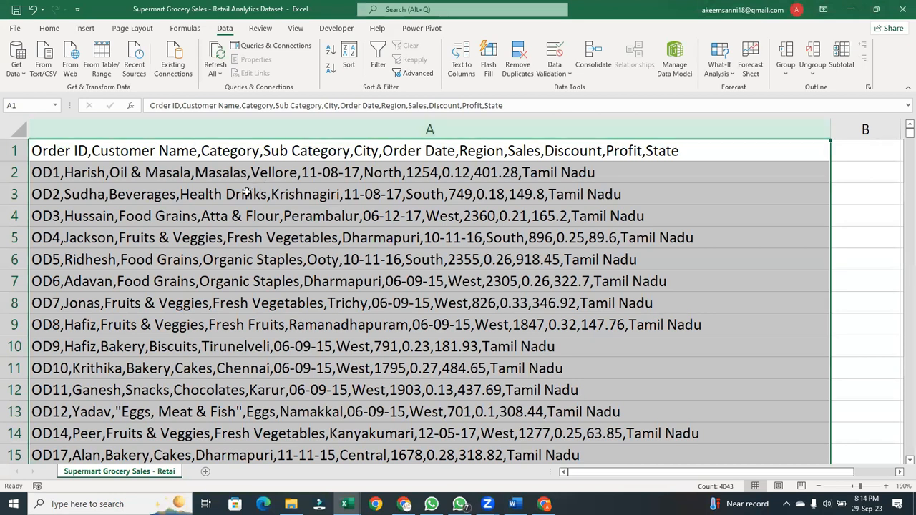
left_click(51, 29)
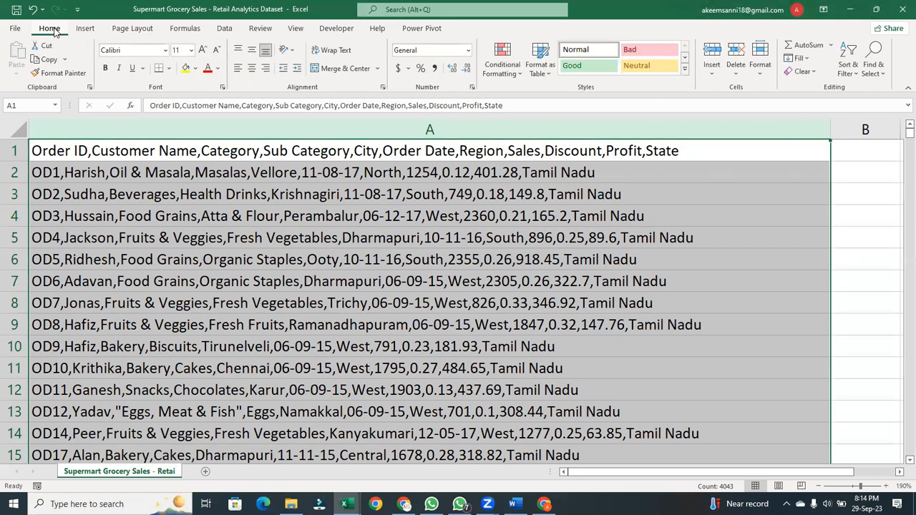
left_click(223, 32)
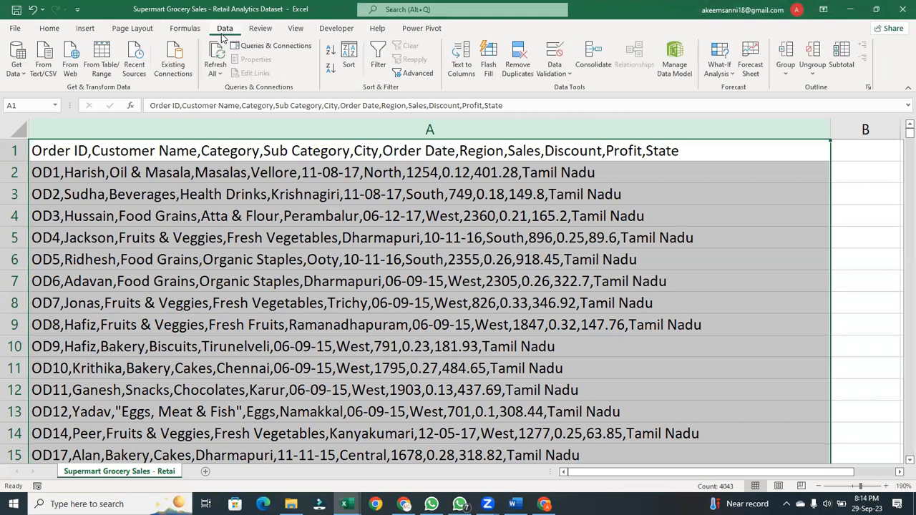
left_click(462, 68)
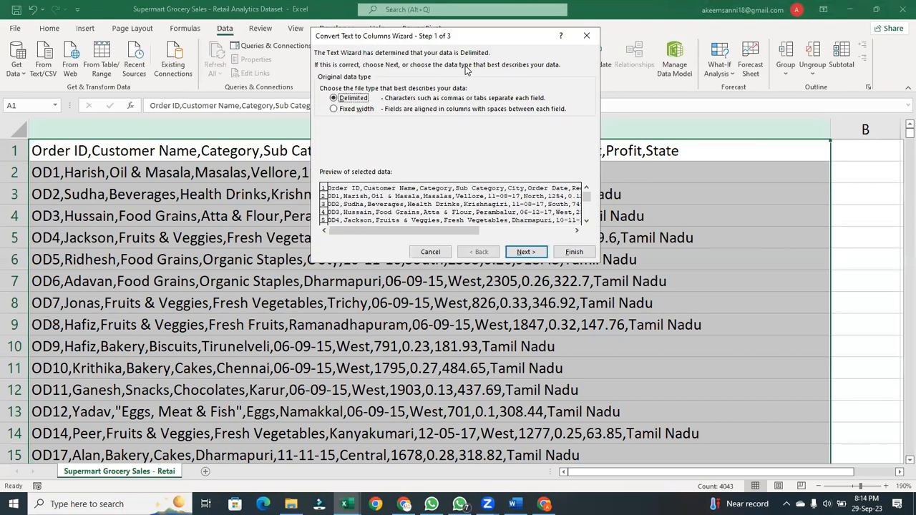
left_click(526, 252)
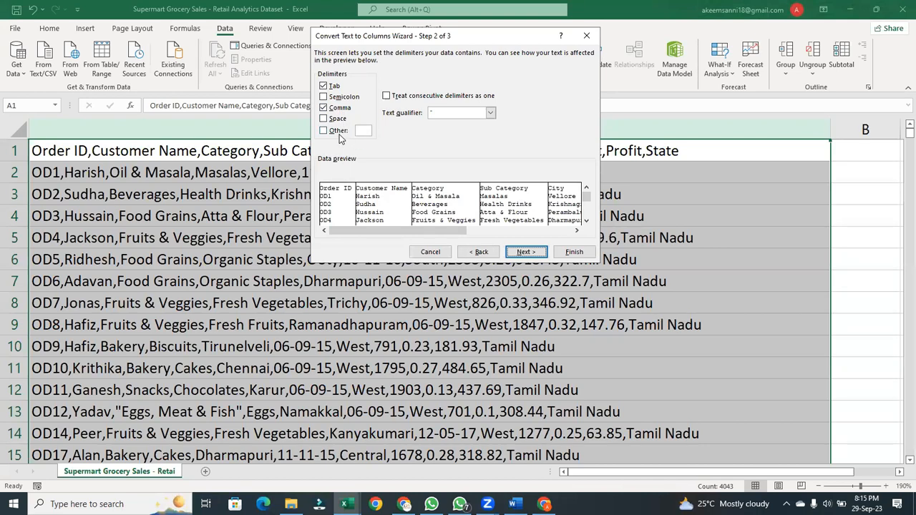
left_click(364, 133)
left_click_drag(453, 229, 565, 240)
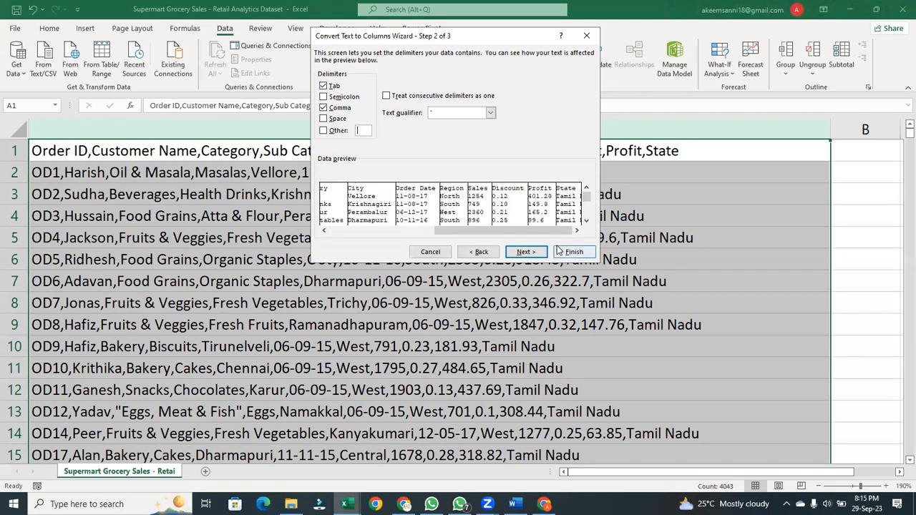
left_click(526, 252)
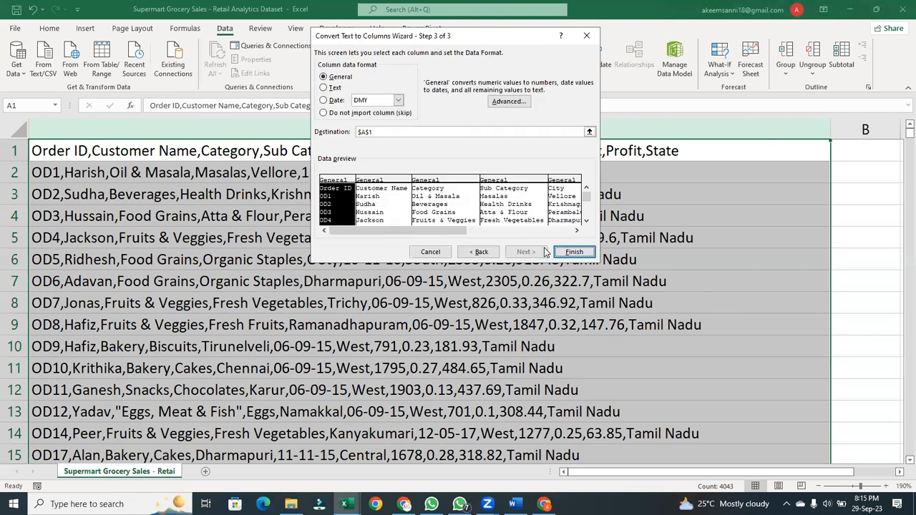
Give the Order Date column the DMY date format and complete the split at destination $A$1
left_click(577, 231)
left_click(577, 231)
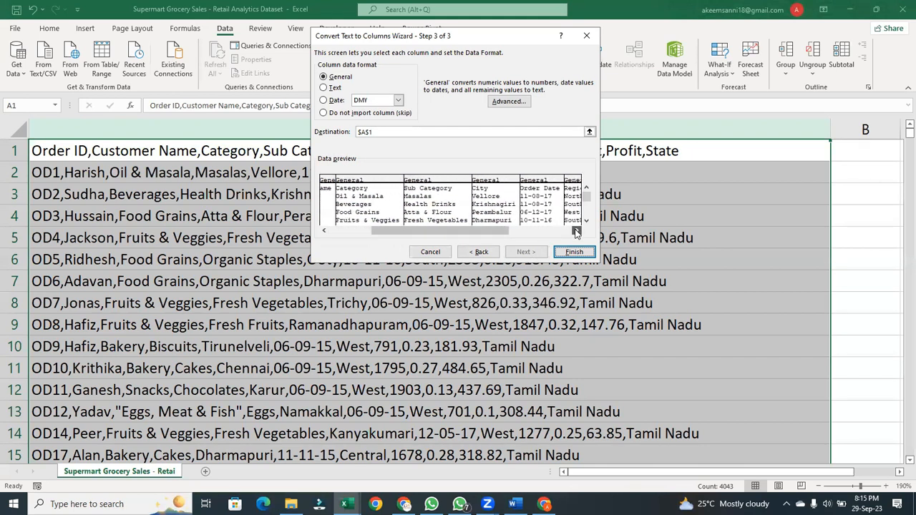
left_click(519, 192)
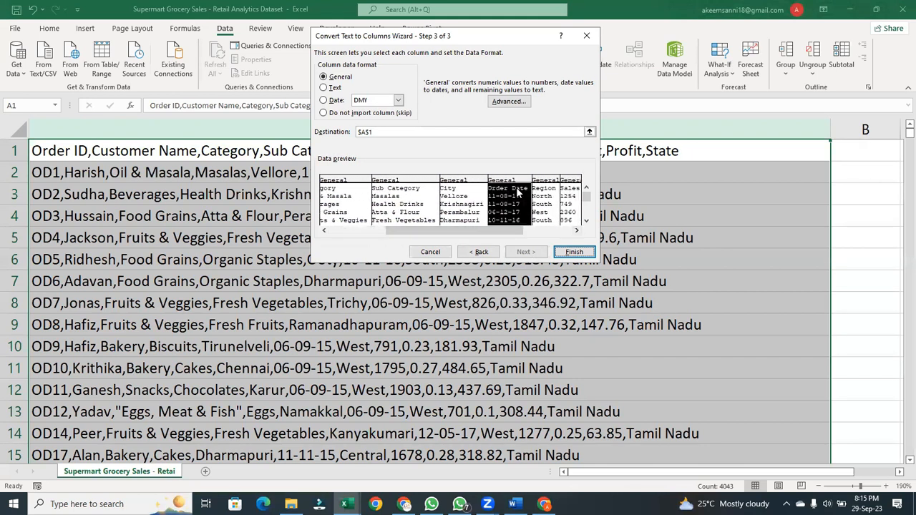
left_click(332, 101)
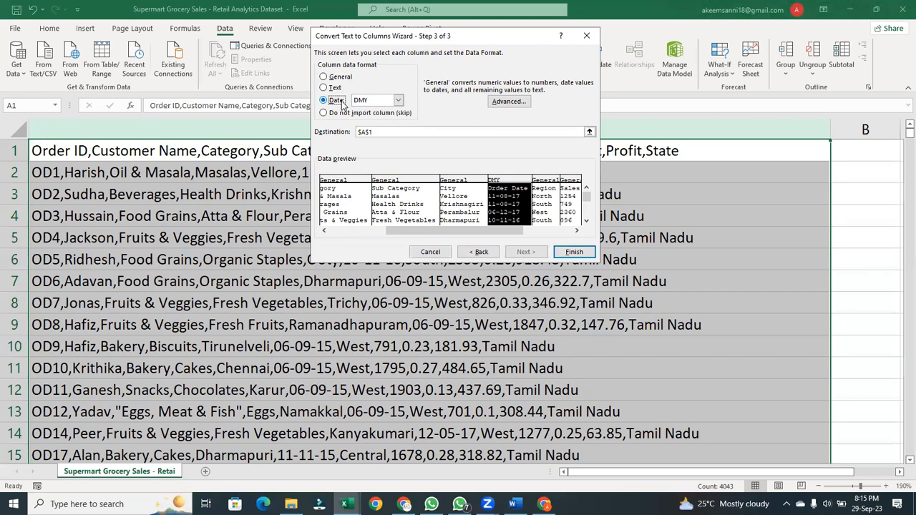
left_click(573, 253)
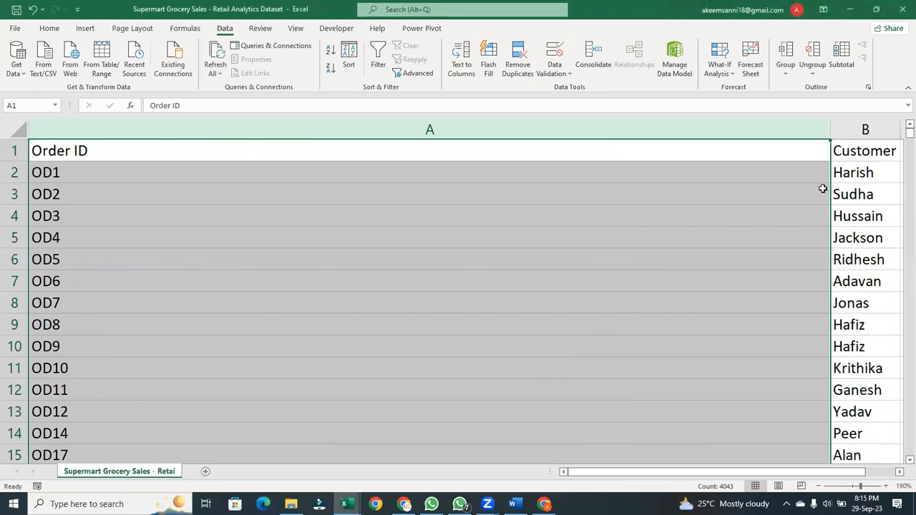
Autofit the Order ID and Category columns to their contents
double_click(828, 130)
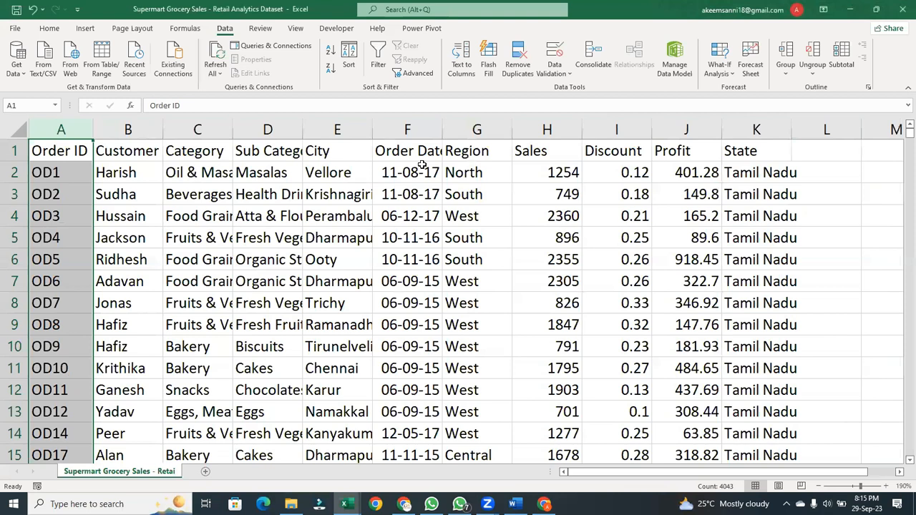
key("alt+Tab")
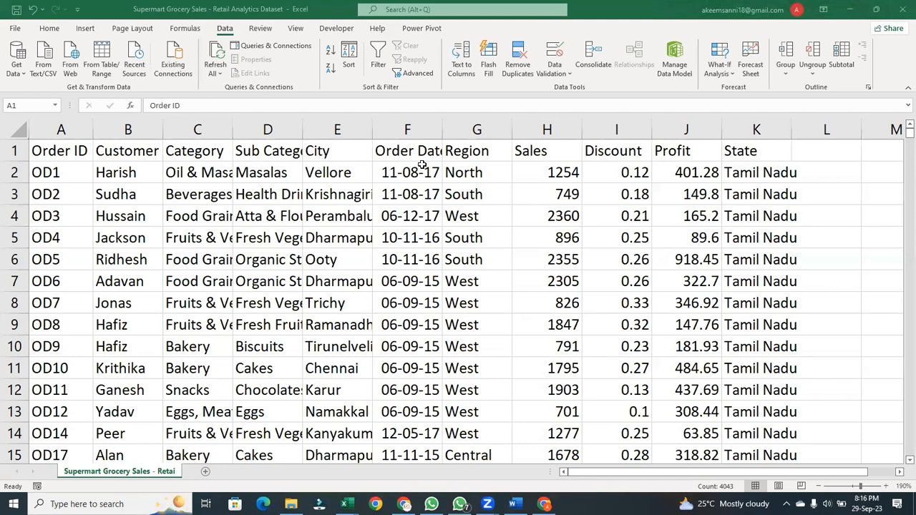
double_click(233, 129)
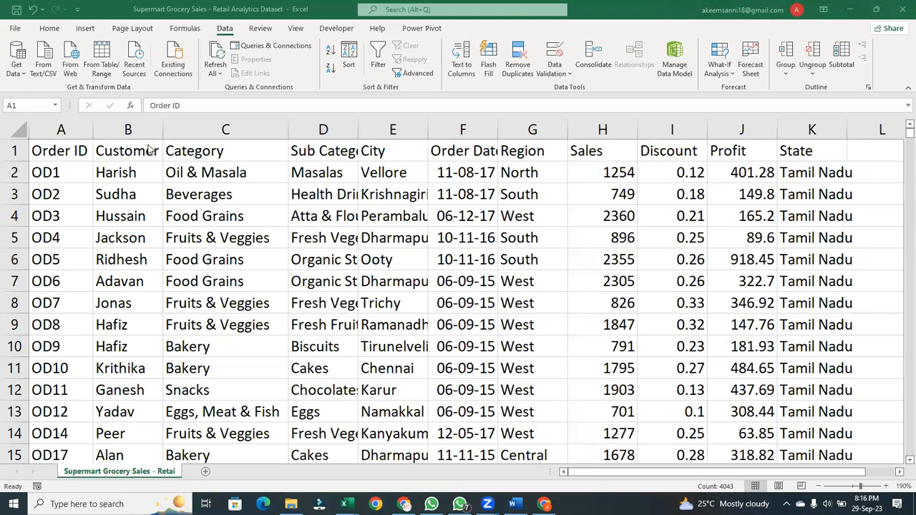
left_click(239, 191)
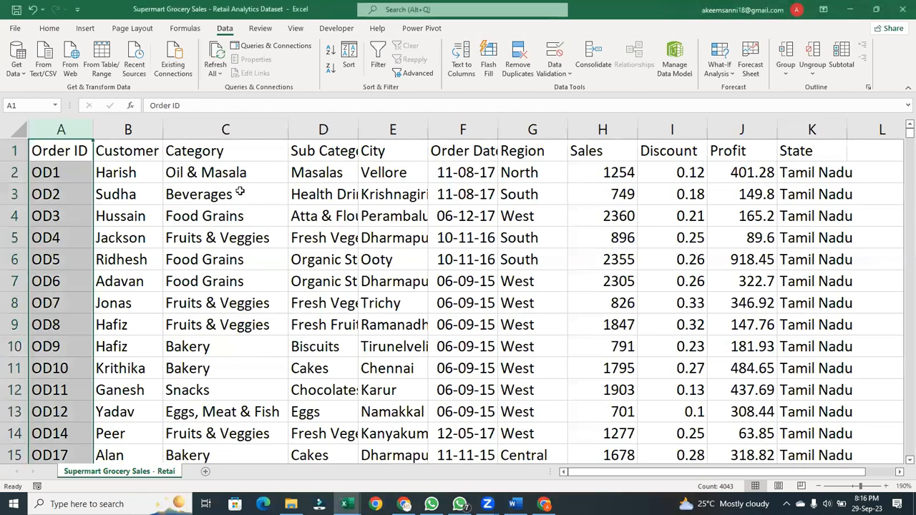
Undo the column autofits and the Text to Columns split so that all data is back in column A
key("ctrl+z")
key("ctrl+z")
key("ctrl+z")
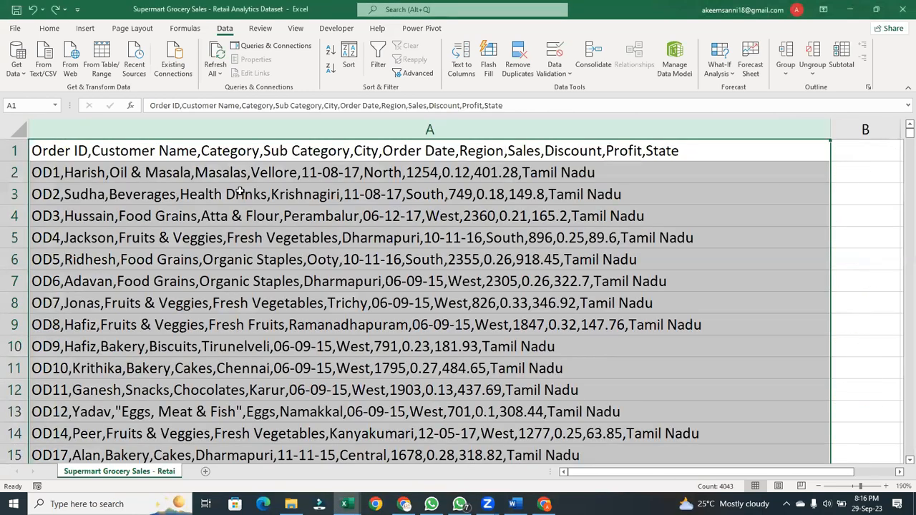
left_click(240, 208)
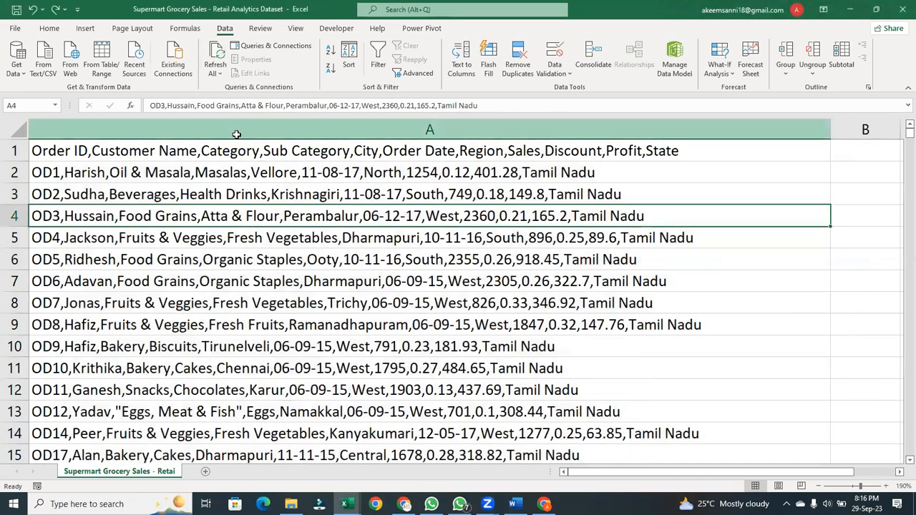
Run Text to Columns on column A again as delimited data with Tab and Comma as the delimiters, leaving Semicolon off
left_click(236, 134)
left_click(50, 29)
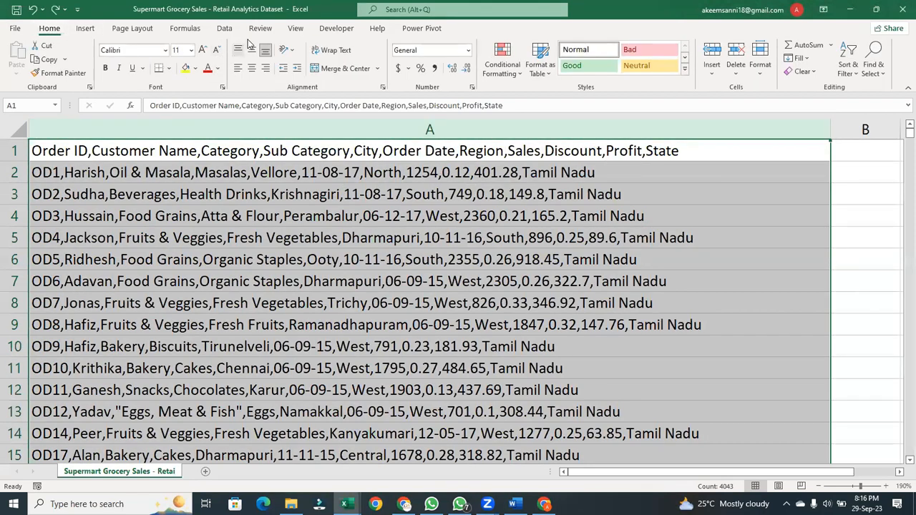
left_click(224, 29)
left_click(464, 68)
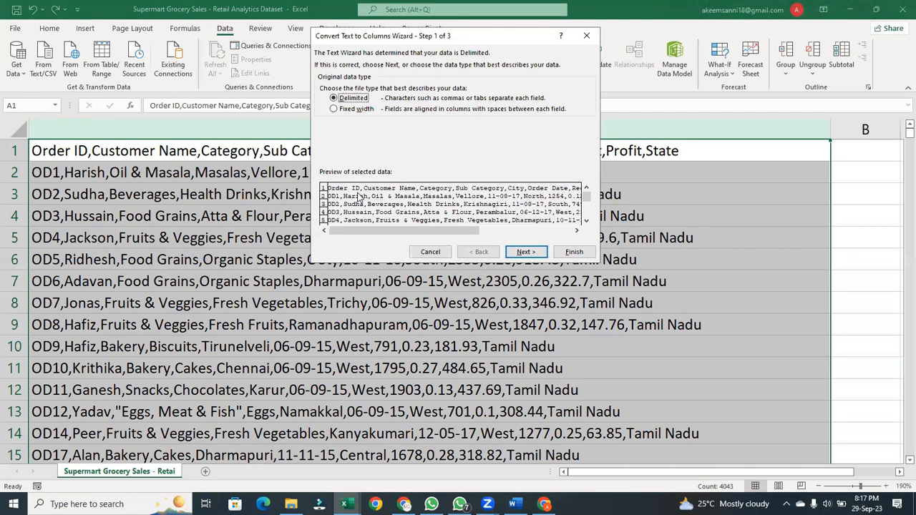
left_click(519, 255)
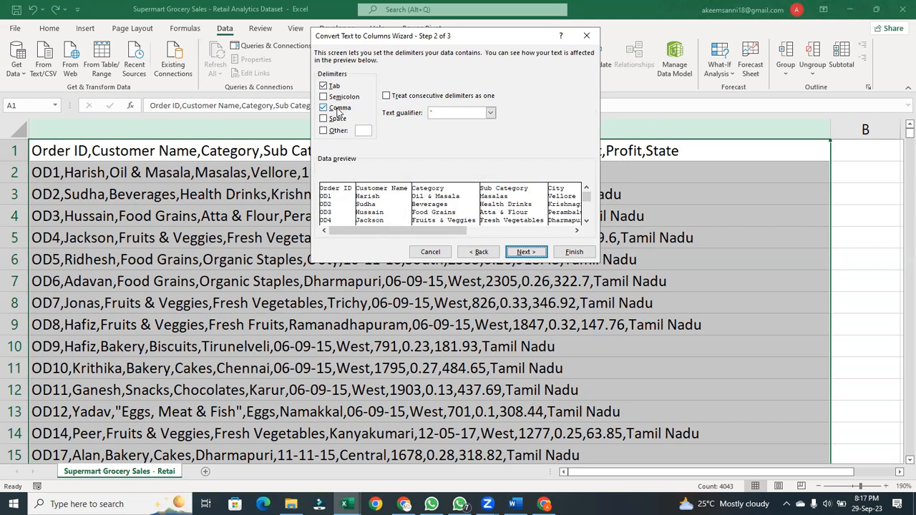
left_click(331, 101)
left_click(332, 101)
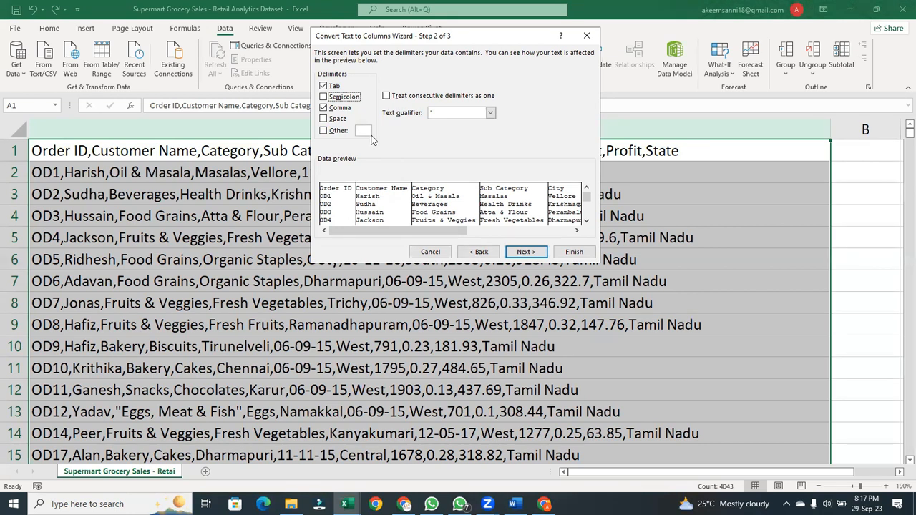
left_click(514, 251)
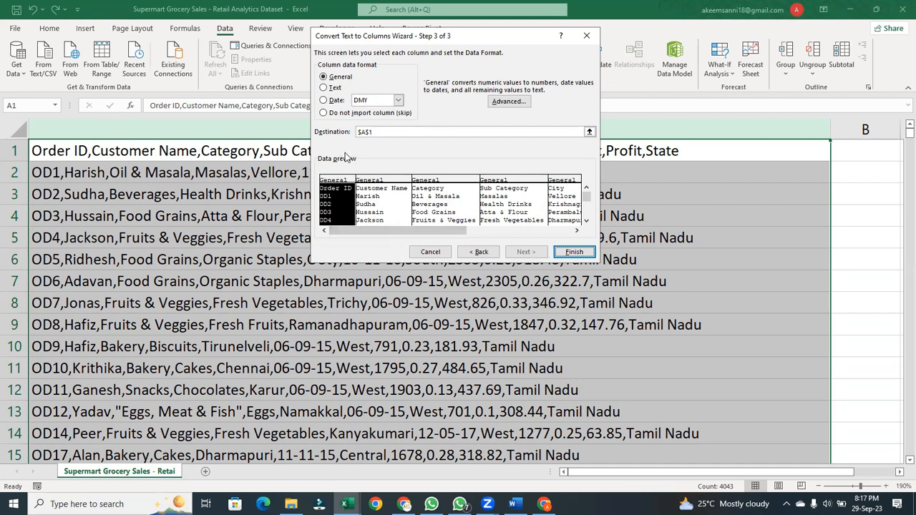
Set the Order Date column's data format to Date DMY and finish the split at destination $A$1
left_click(384, 224)
left_click_drag(412, 229, 495, 229)
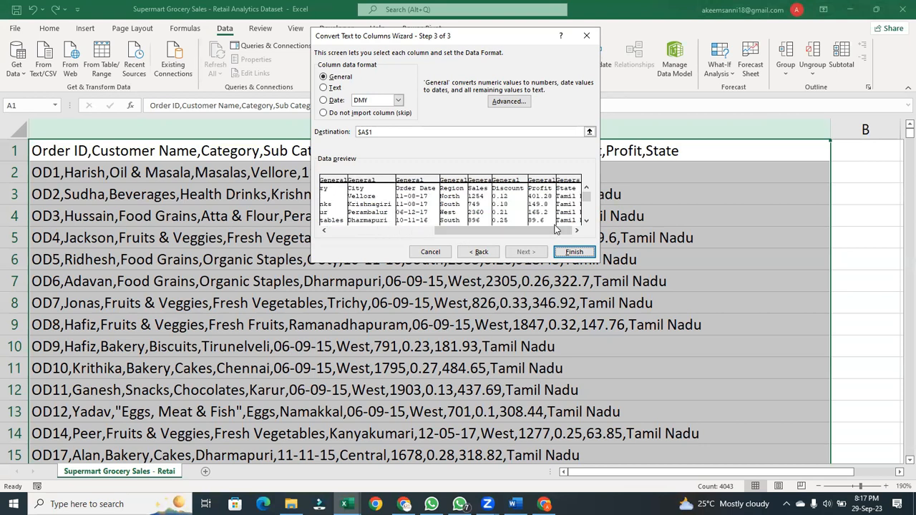
left_click(413, 191)
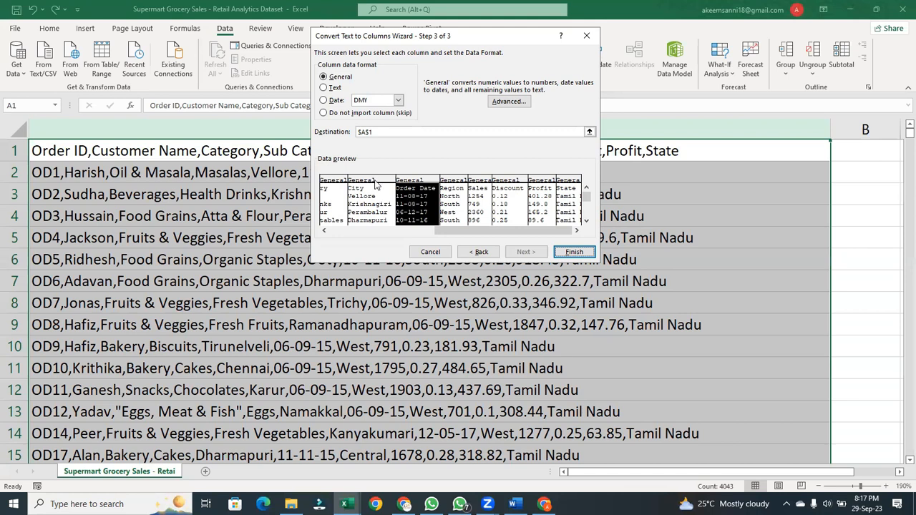
left_click(332, 102)
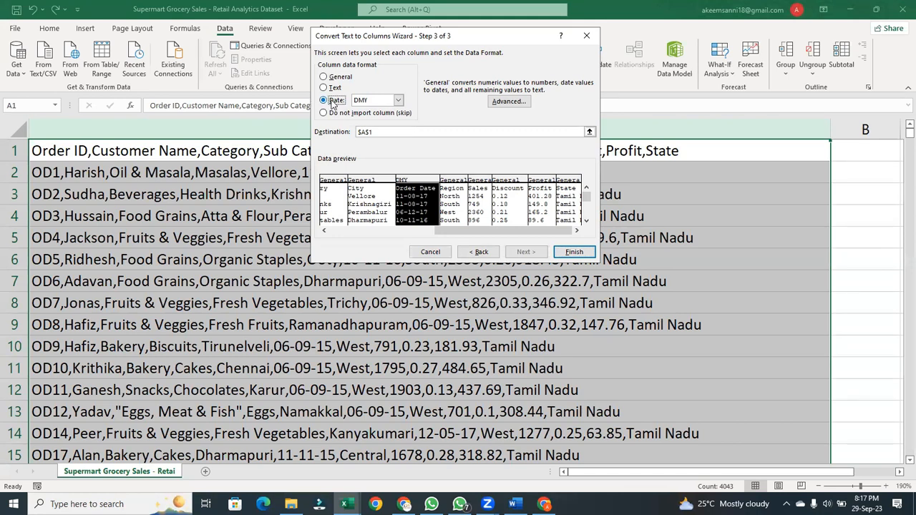
left_click(575, 251)
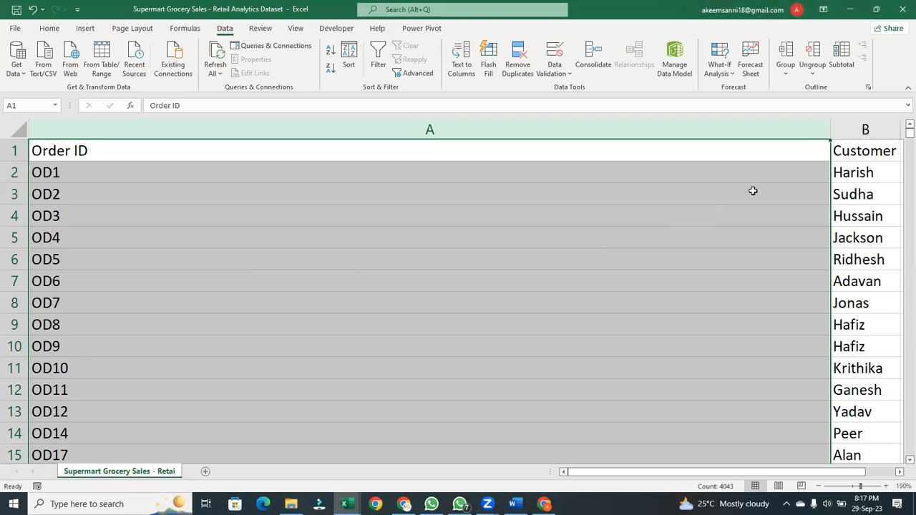
Autofit the Order ID, State and City columns to their contents
double_click(827, 133)
left_click(826, 133)
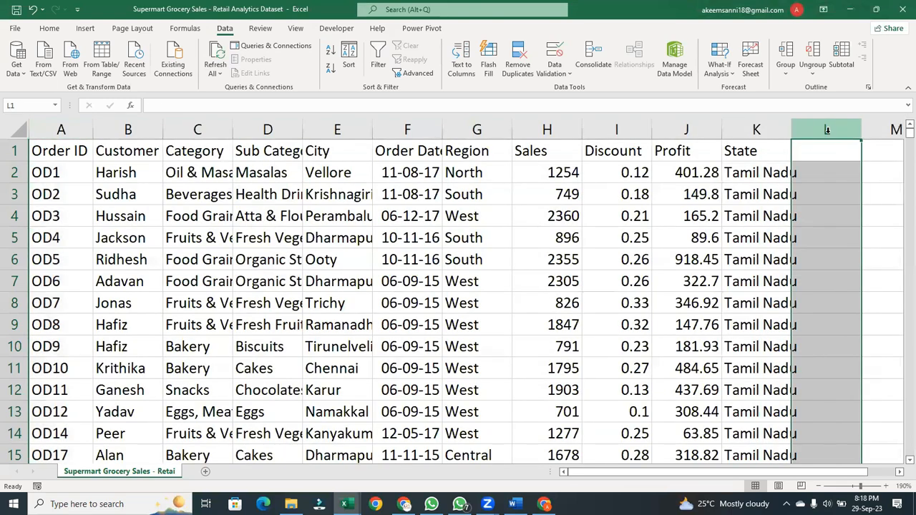
double_click(789, 129)
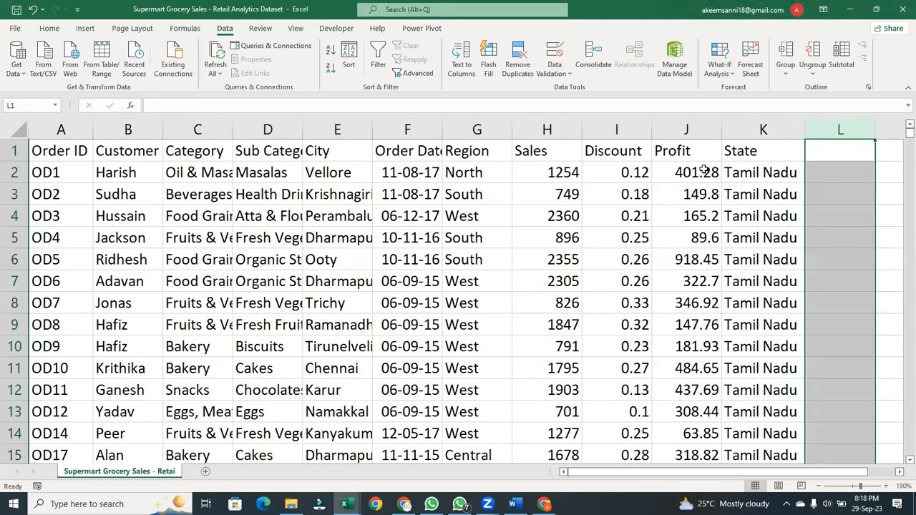
left_click(337, 324)
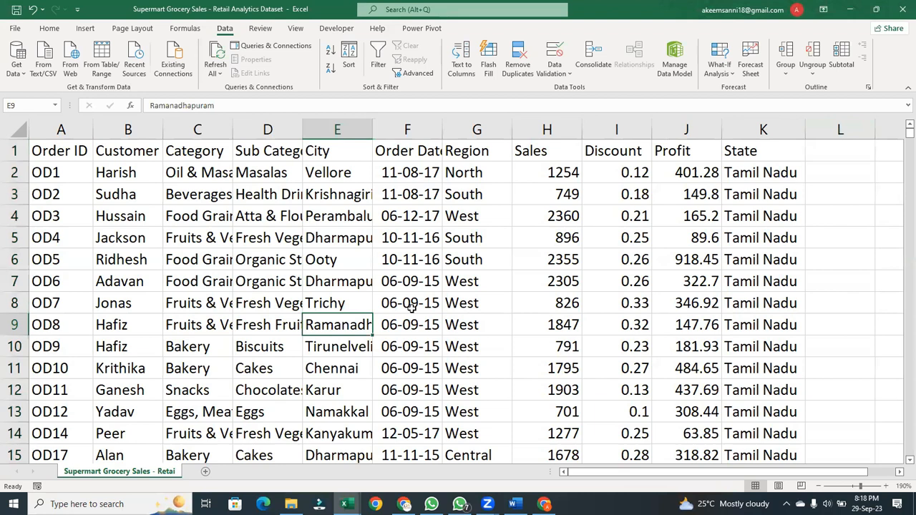
key("alt+Tab")
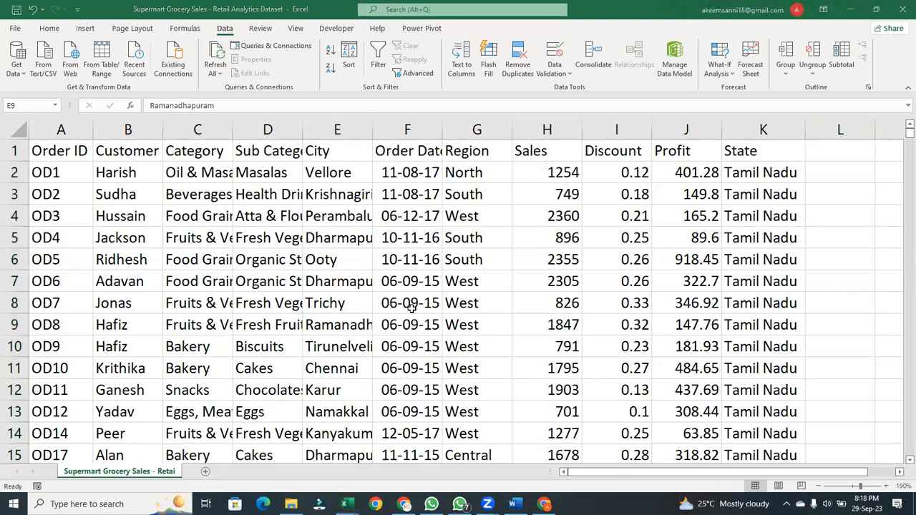
left_click(370, 128)
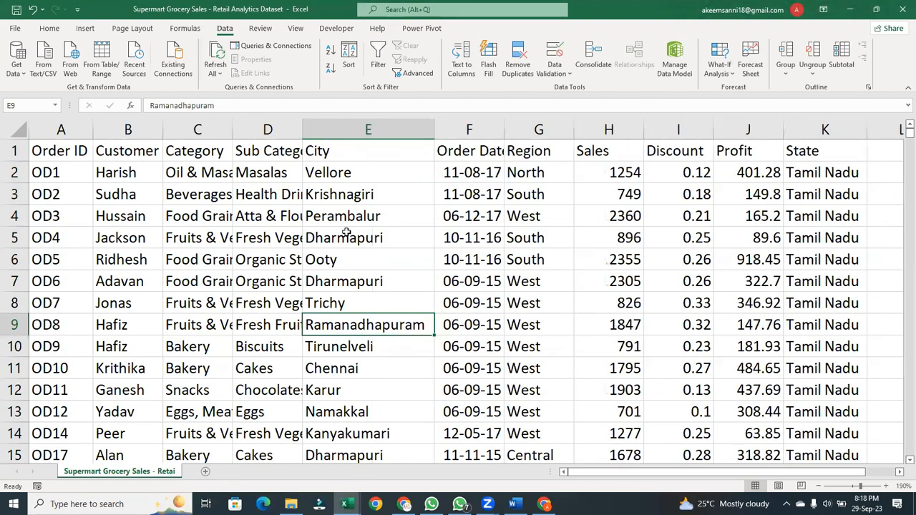
Add a new blank worksheet to the workbook and enlarge its view to 148%
left_click(205, 471)
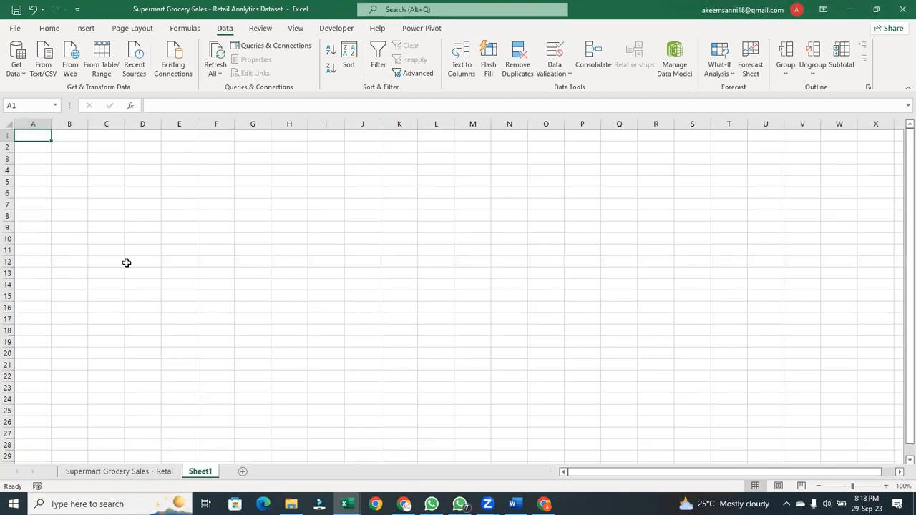
left_click(857, 486)
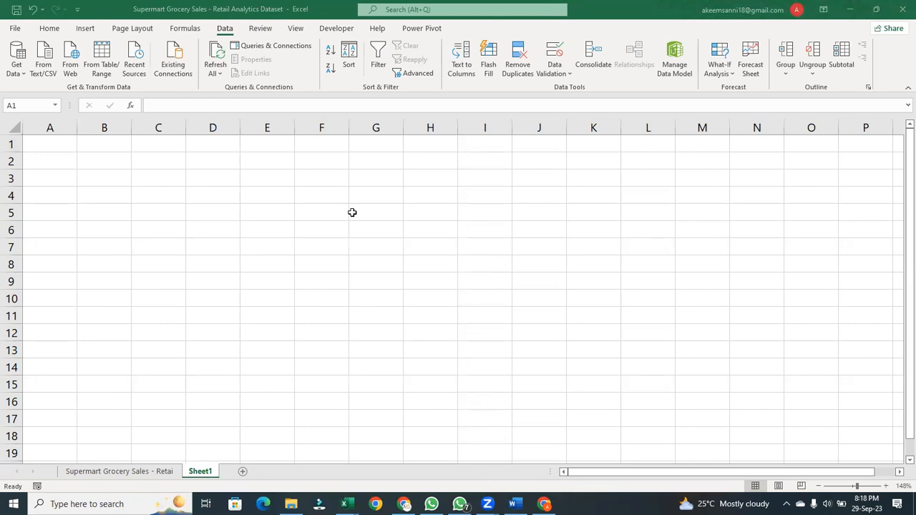
Return to the Supermart Grocery Sales sheet and autofit the Sub Category column to its contents
left_click(148, 475)
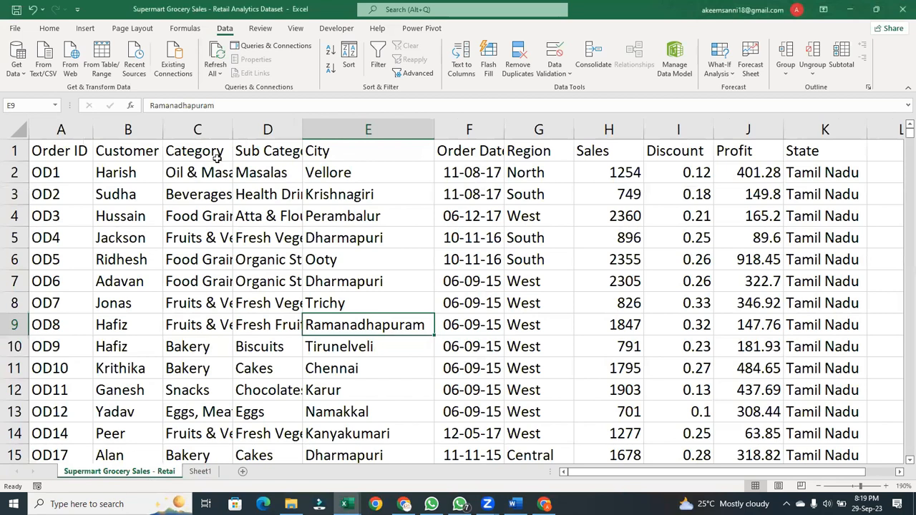
double_click(302, 124)
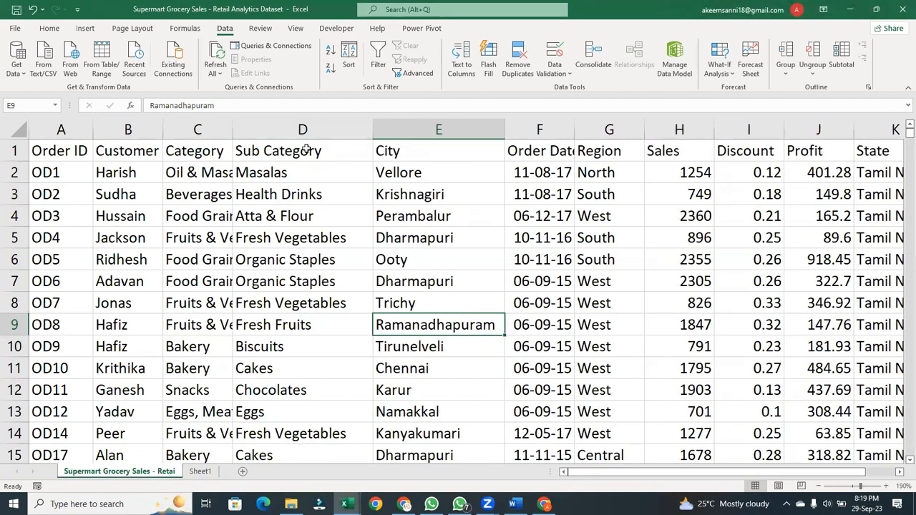
left_click(298, 152)
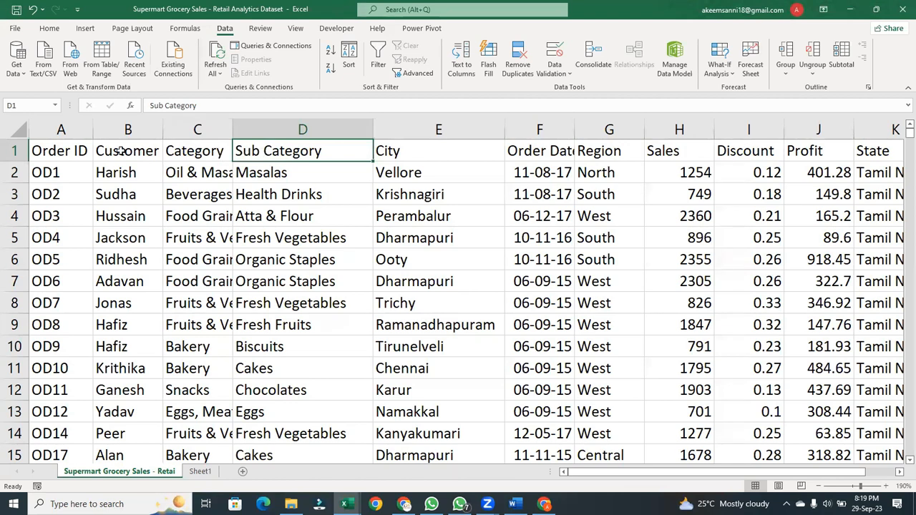
left_click(87, 151)
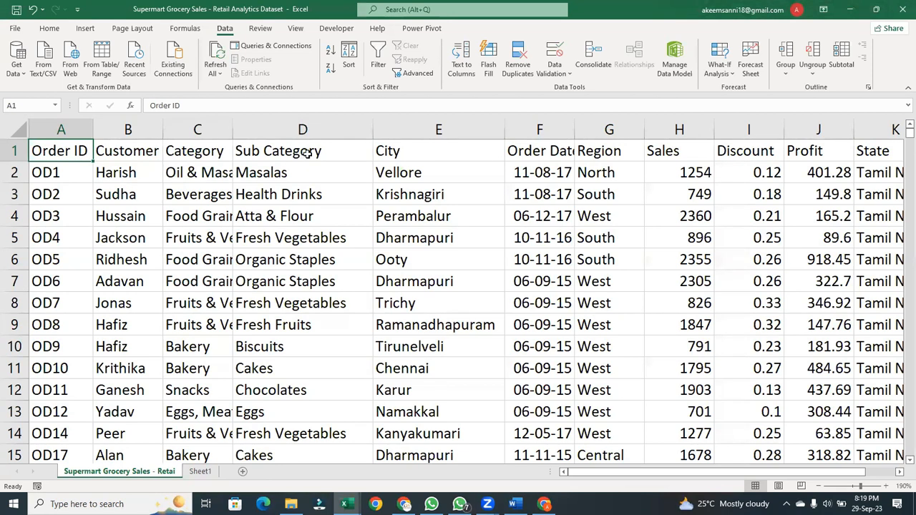
key("alt+Tab")
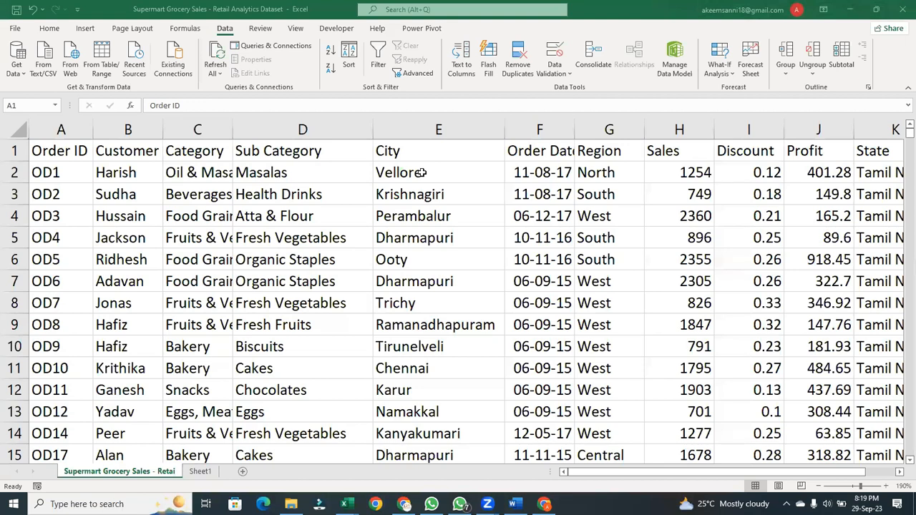
left_click(371, 271)
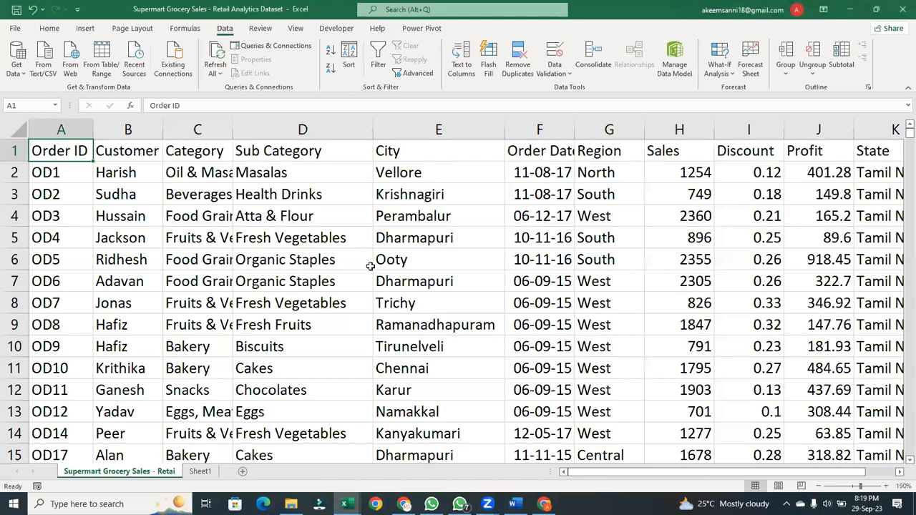
Switch to Sheet1 and enter the header S/N in cell A1
right_click(203, 470)
left_click(282, 252)
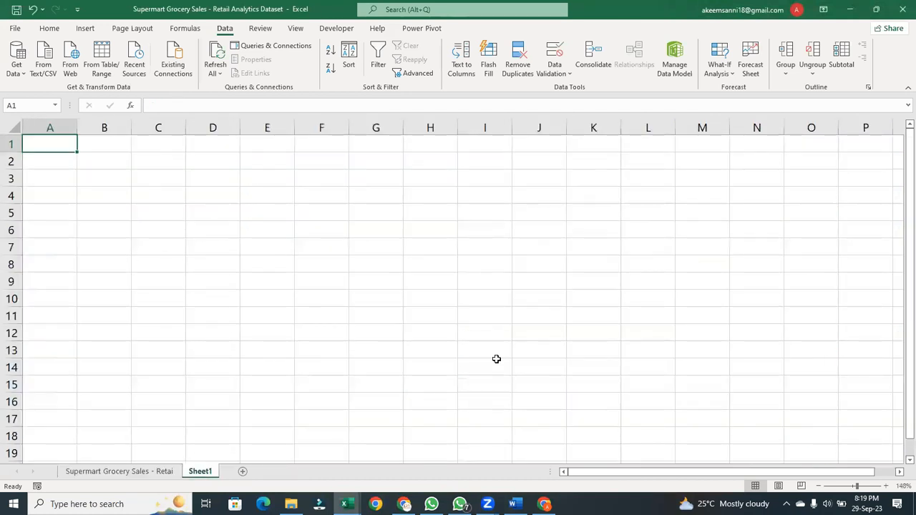
scroll(650, 385, "up", 6, "ctrl")
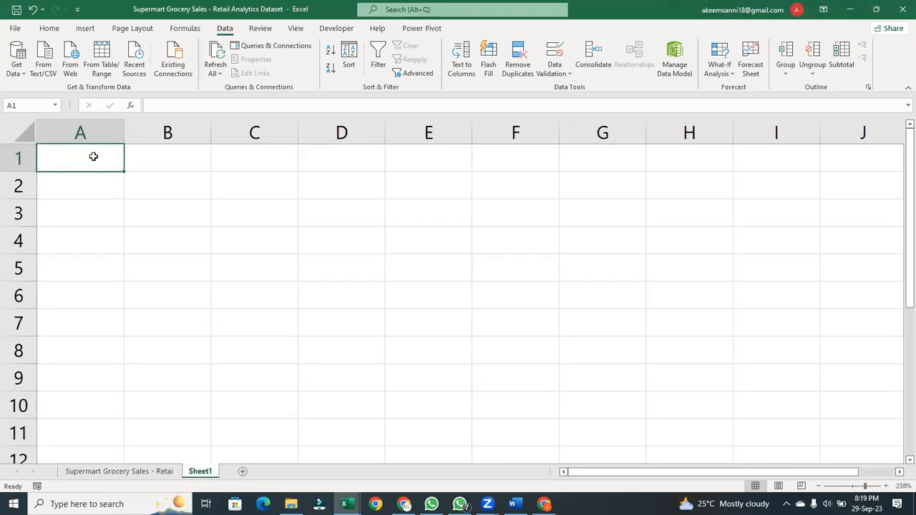
type("S?N")
key("BackSpace")
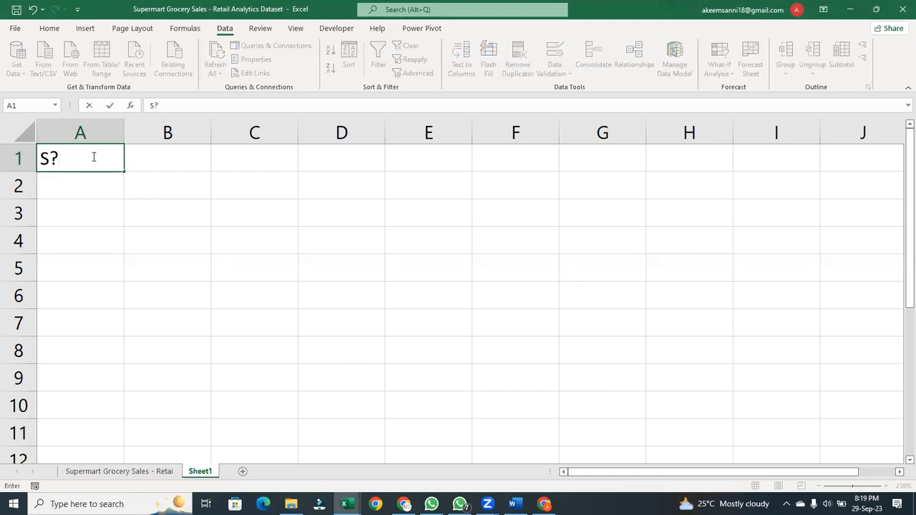
key("BackSpace")
type("/N")
Try numbering ten rows down from cell A2 with =SEQUENCE(10), and undo the formula
left_click(74, 187)
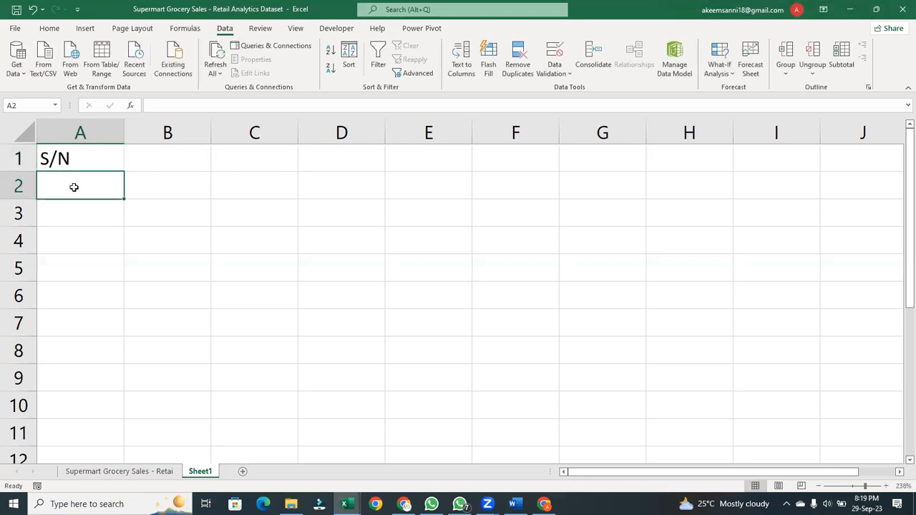
type("=seq")
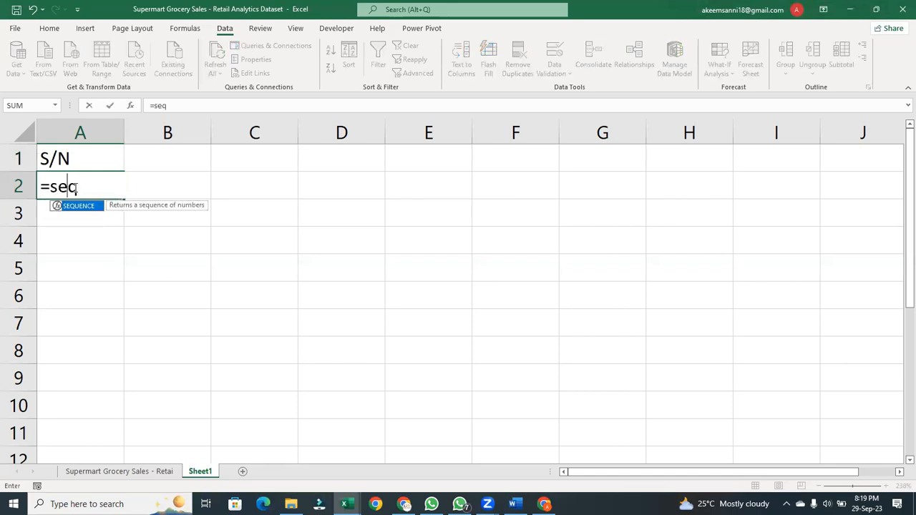
key("Tab")
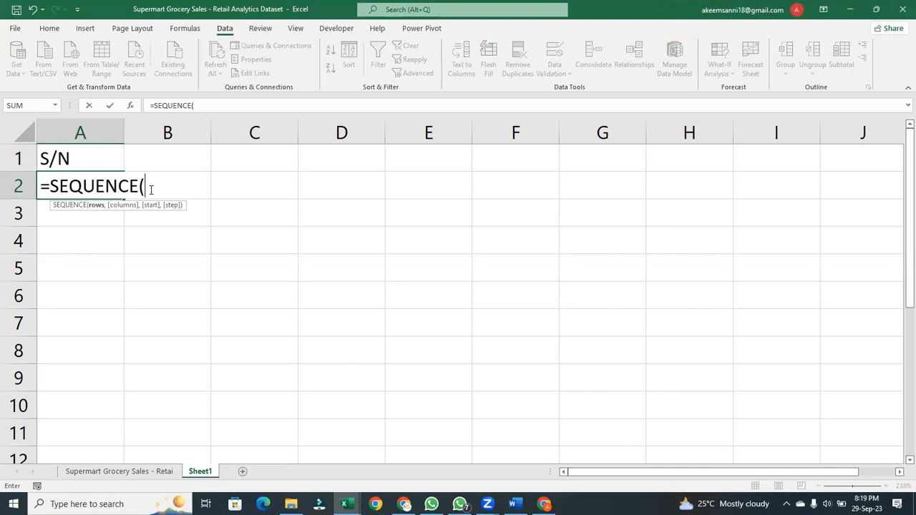
type("10)")
key("Return")
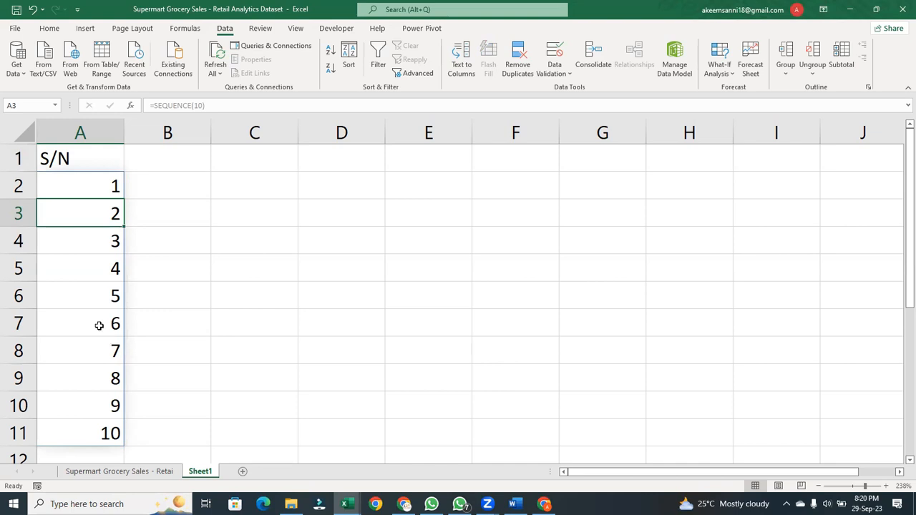
key("ctrl+z")
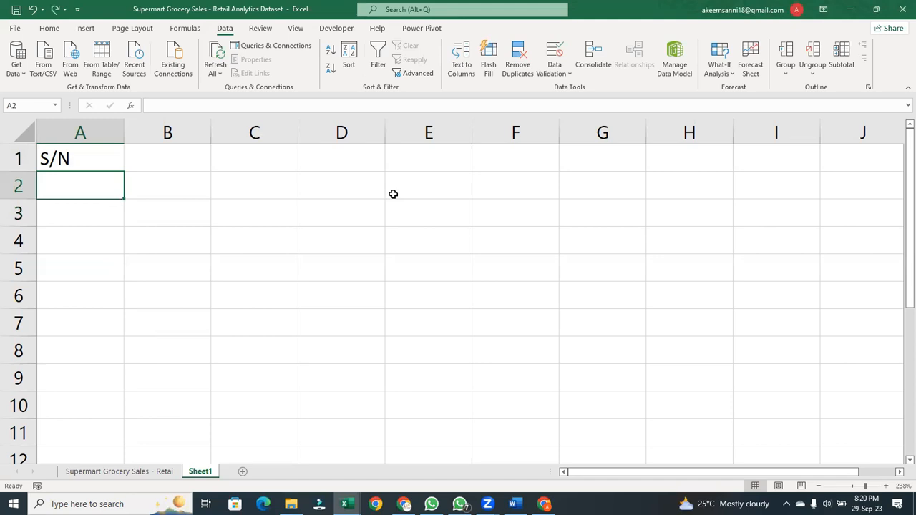
left_click_drag(245, 184, 386, 192)
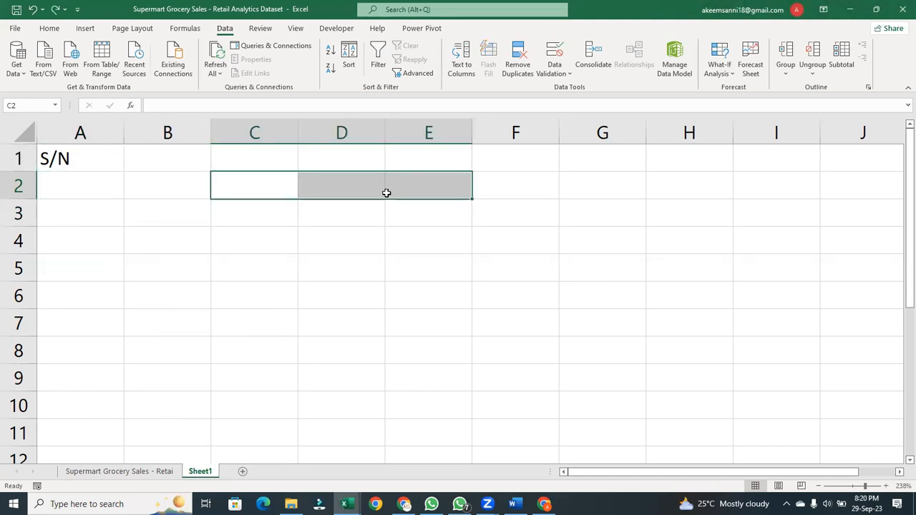
Try numbering ten columns across from cell A2 with =SEQUENCE(1,10), and undo the formula
left_click(101, 187)
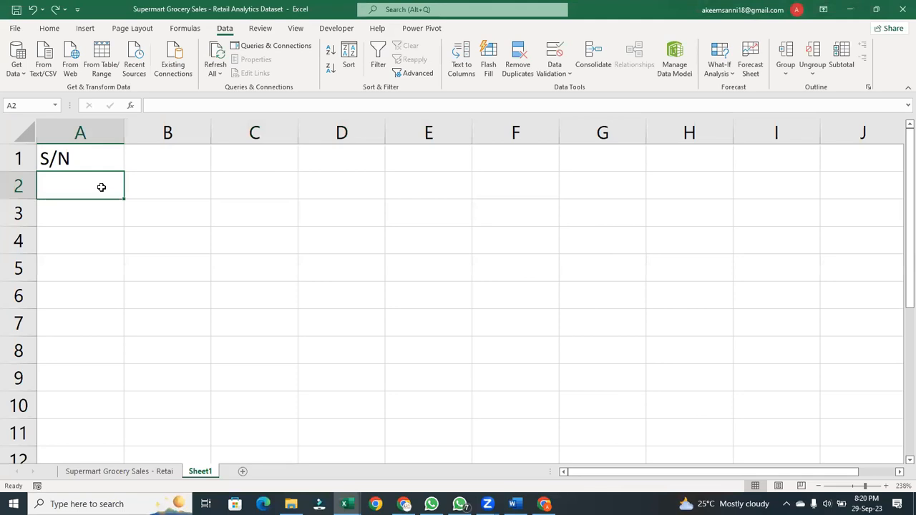
type("seq")
key("BackSpace")
key("BackSpace")
key("BackSpace")
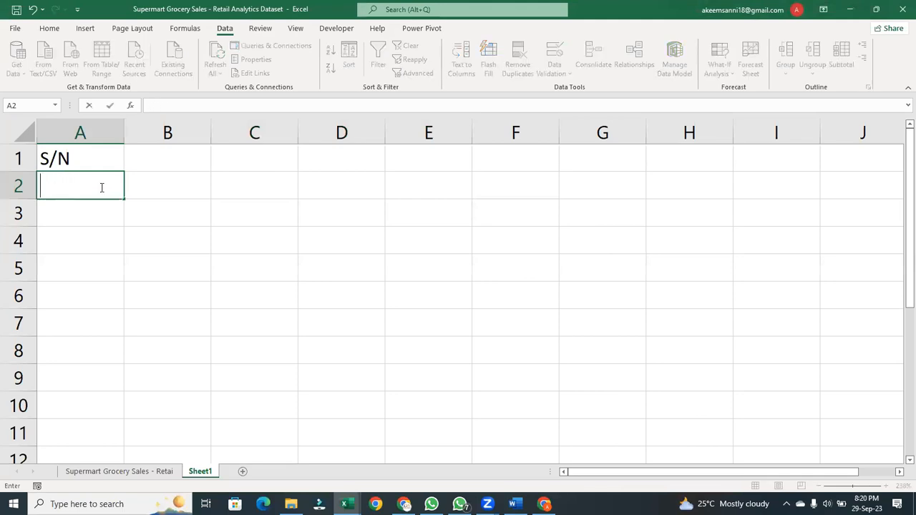
type("=seq")
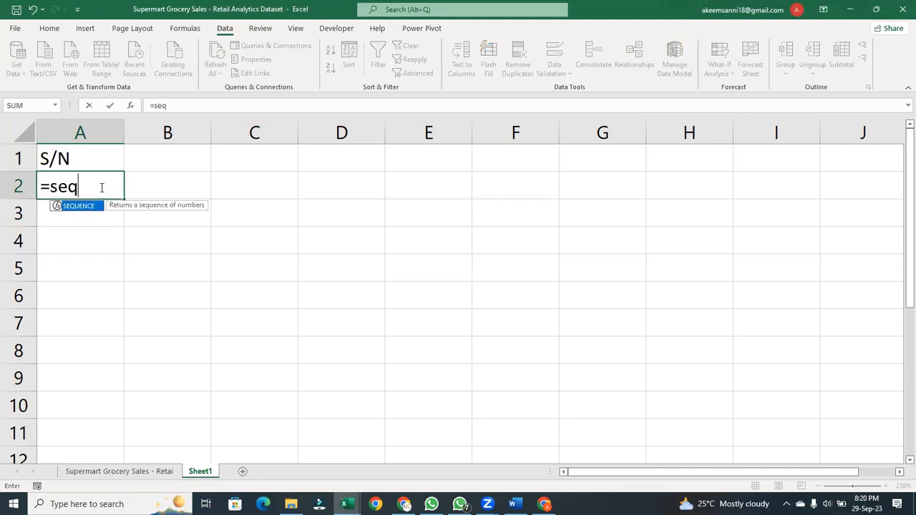
key("Tab")
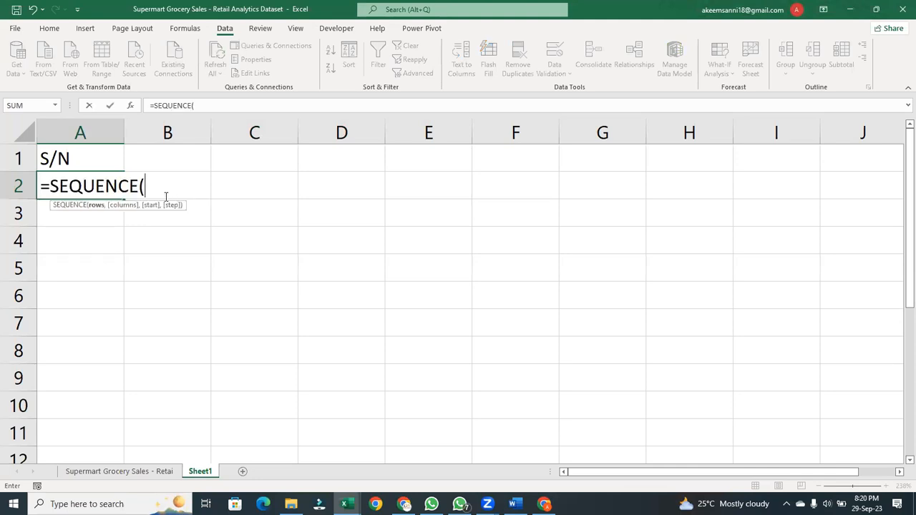
type("1,10)")
key("Return")
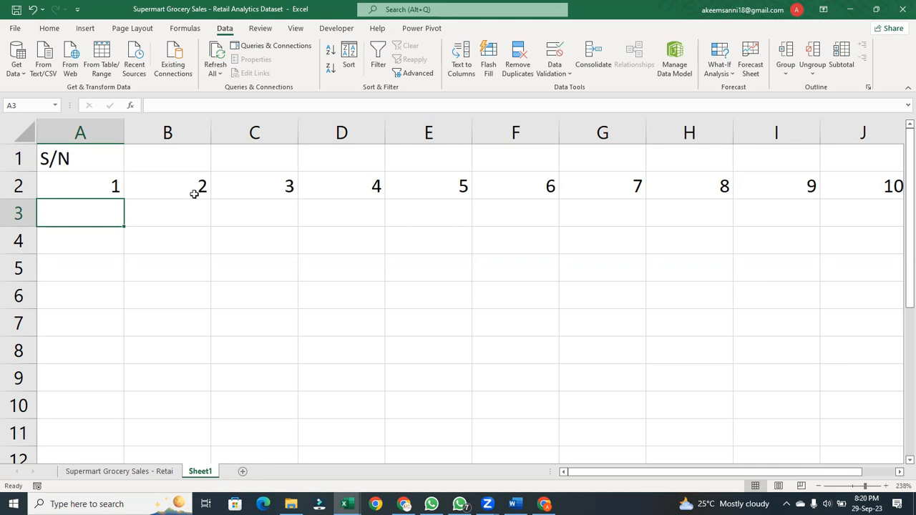
key("ctrl+z")
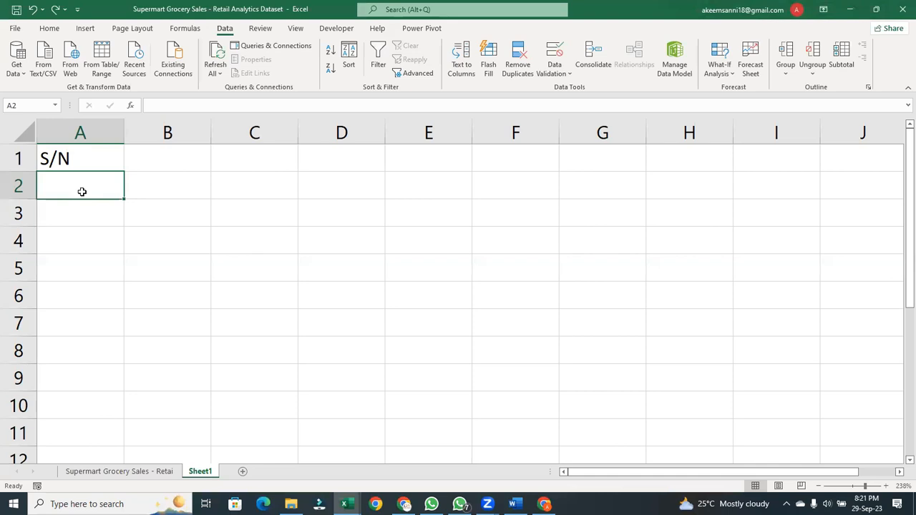
Try a ten-row sequence starting at 2 with step 1 in cell A2 using =SEQUENCE(10,1,2,1), and delete it
type("=")
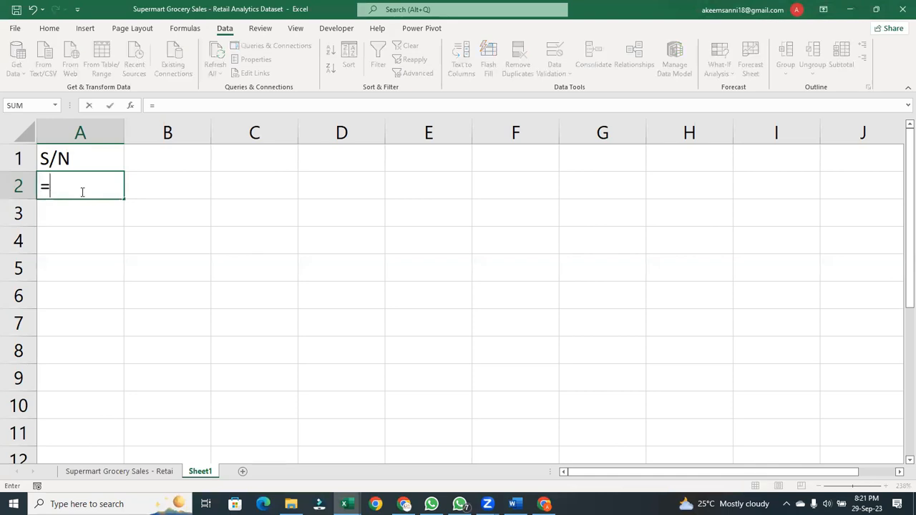
type("seq")
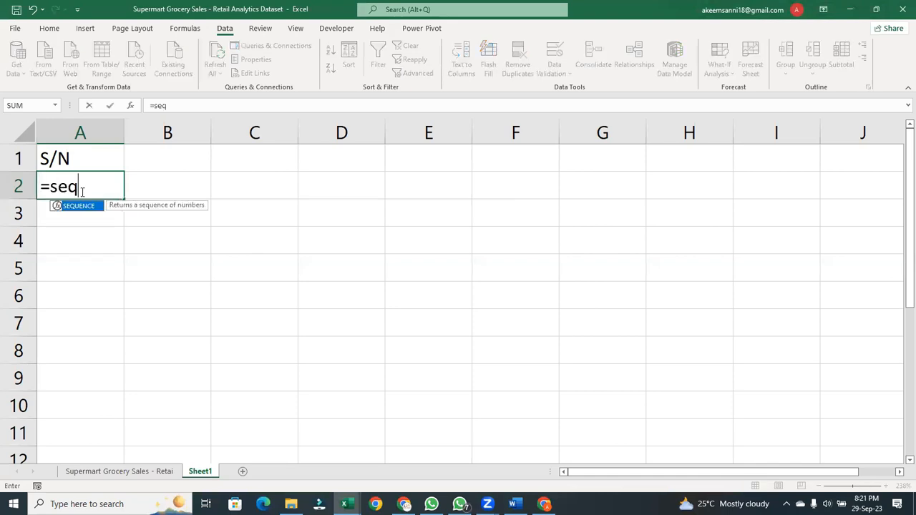
key("Tab")
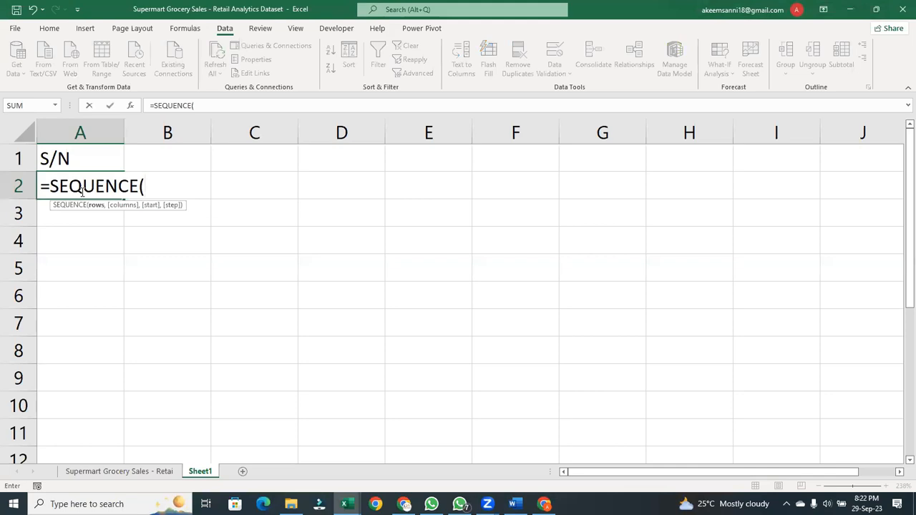
type("10,1")
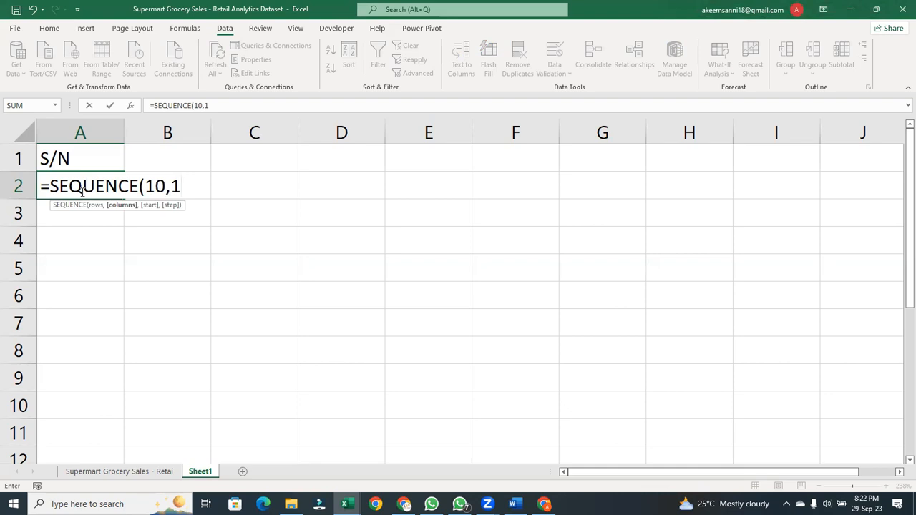
type(",2,1")
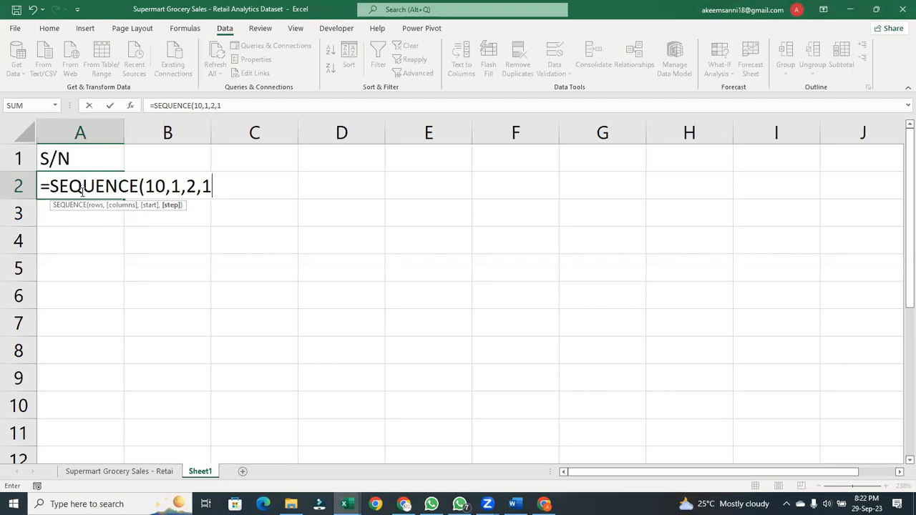
type(")")
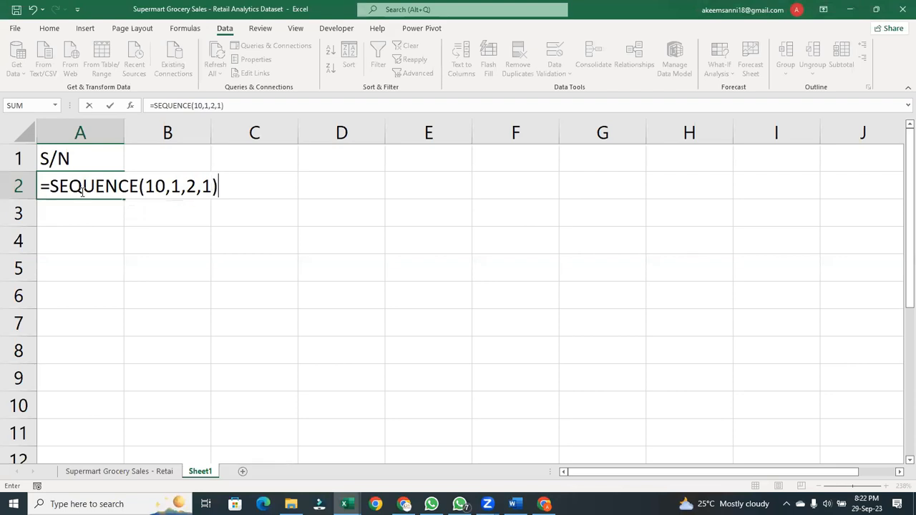
key("Return")
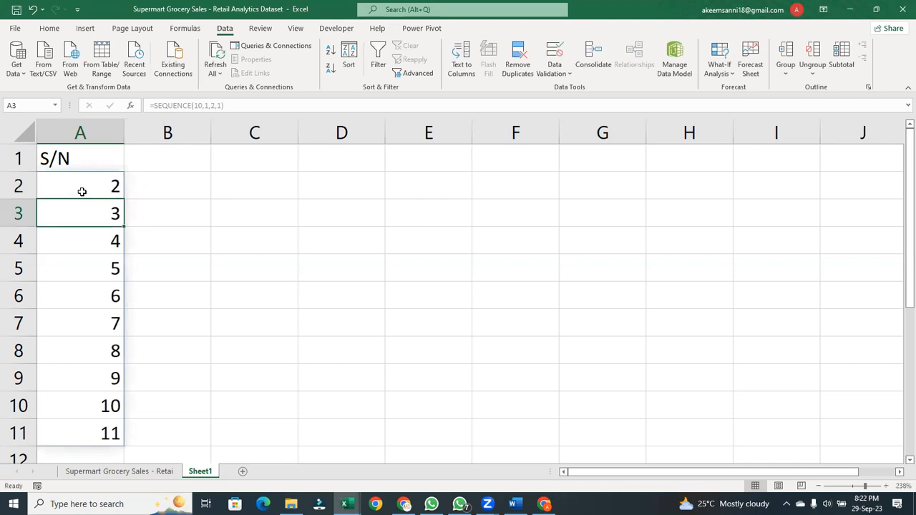
left_click(81, 191)
key("Delete")
Fill ten rows from cell A2 with even numbers starting at 2, using =SEQUENCE(10,1,2,2)
double_click(81, 192)
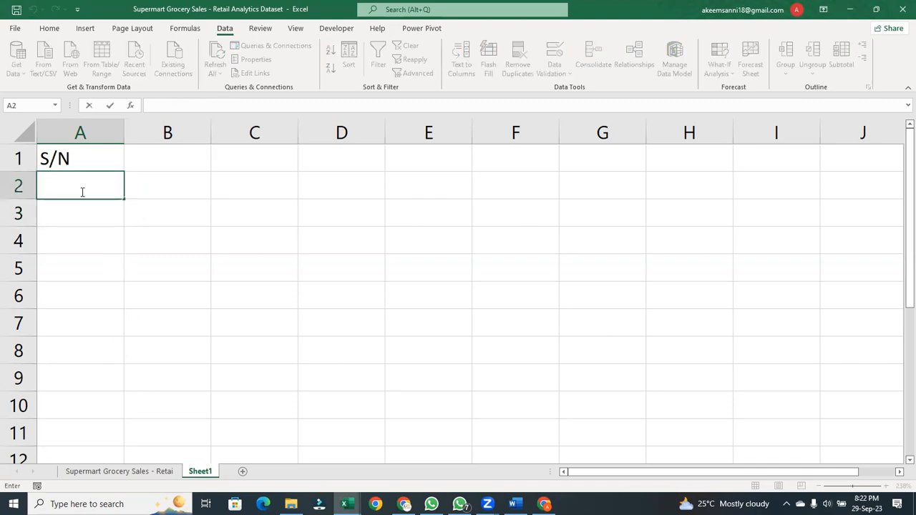
type("=seq")
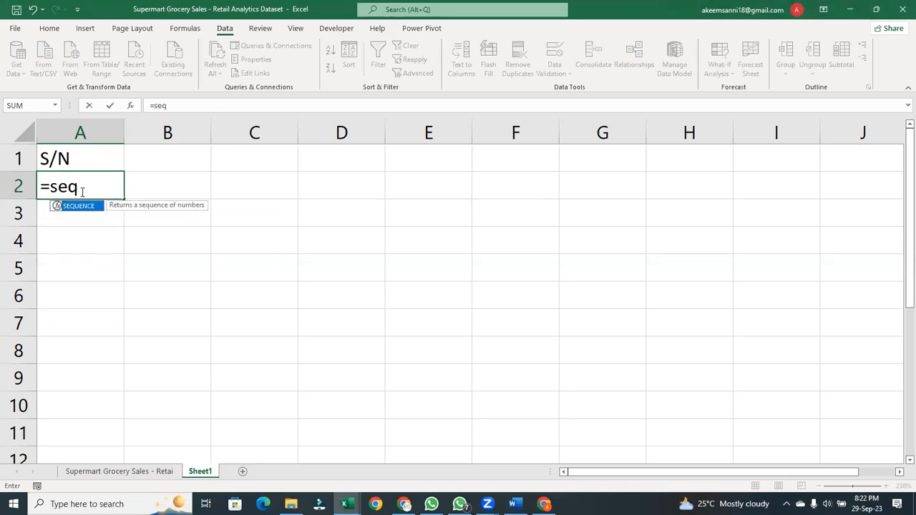
key("Tab")
type("10,")
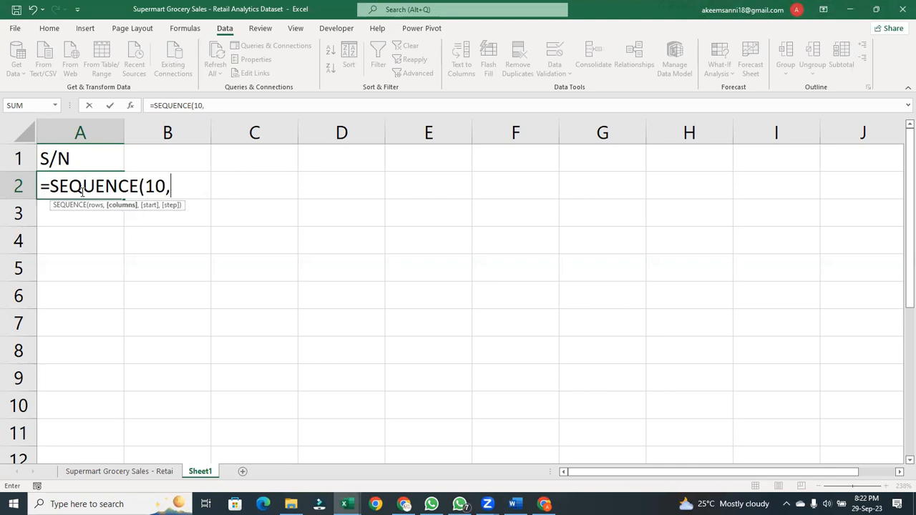
type("1,")
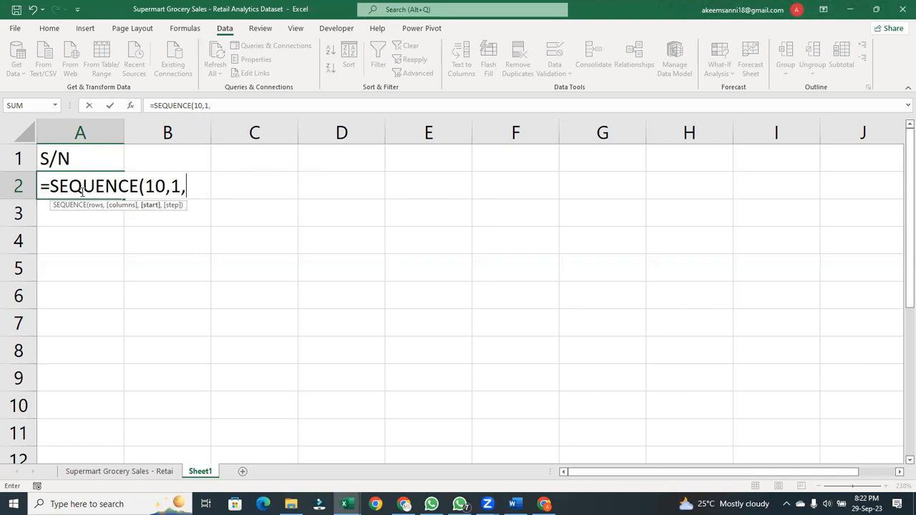
type("2,")
type("2")
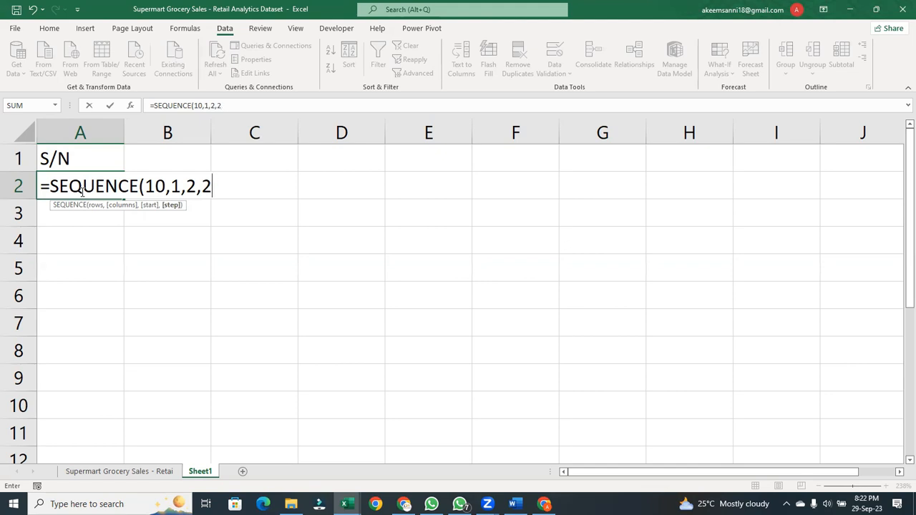
type(")")
key("Return")
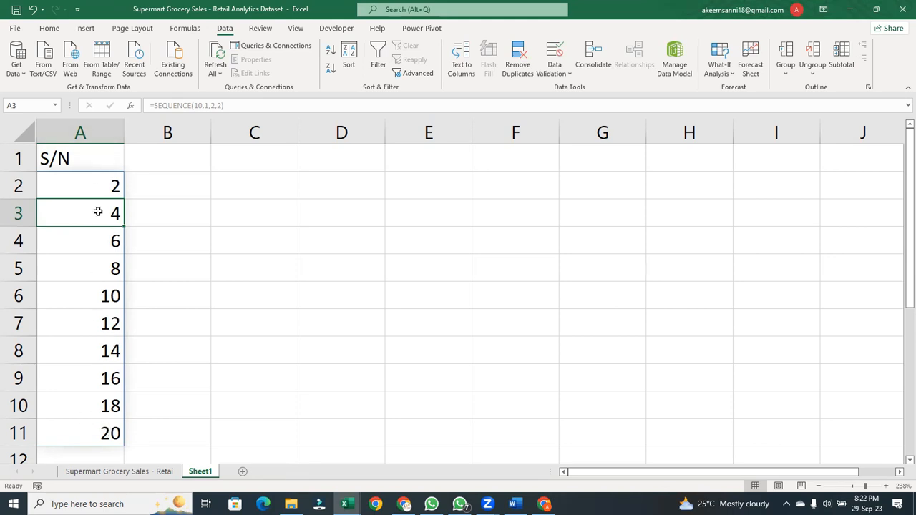
left_click(157, 202)
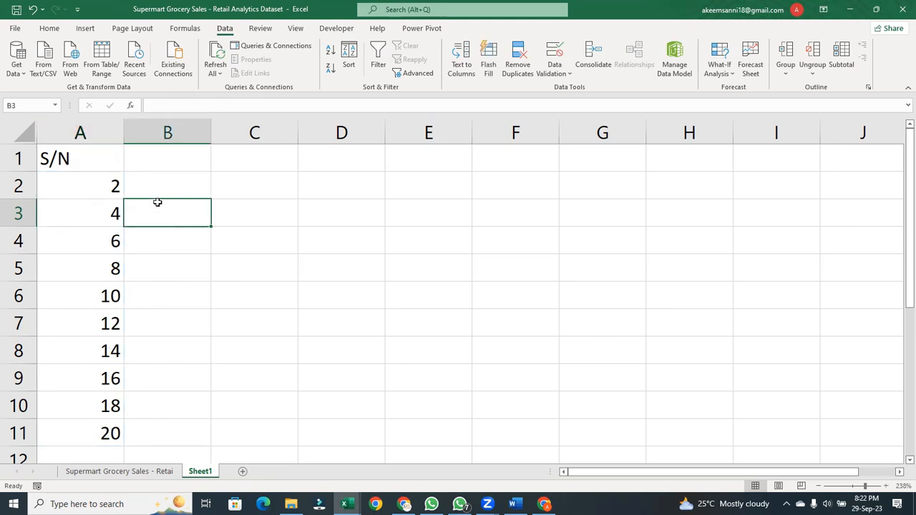
Fill five rows from cell B2 with odd numbers starting at 1, using =SEQUENCE(5,1,1,2)
left_click(96, 193)
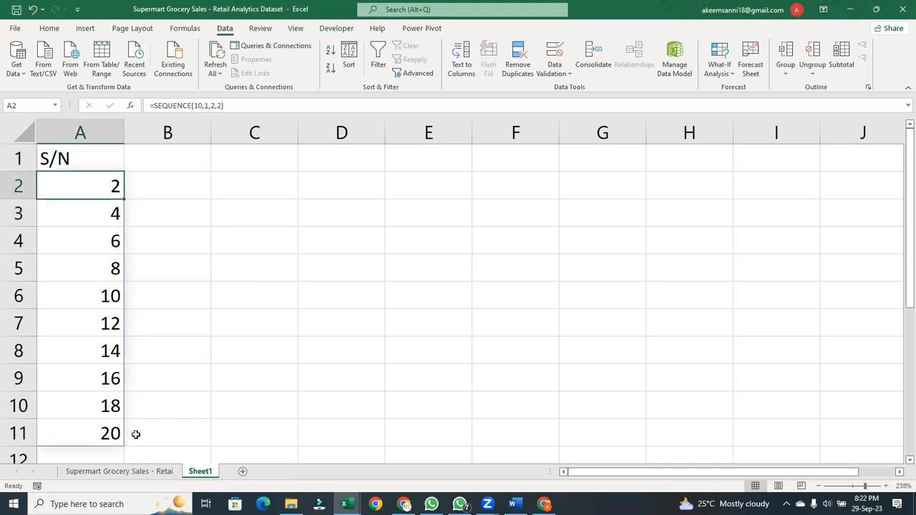
left_click(167, 193)
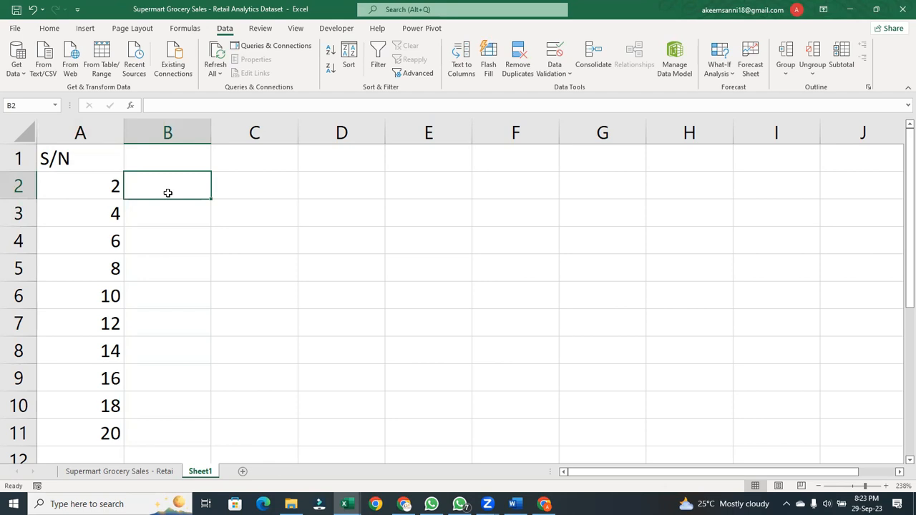
type("=seq")
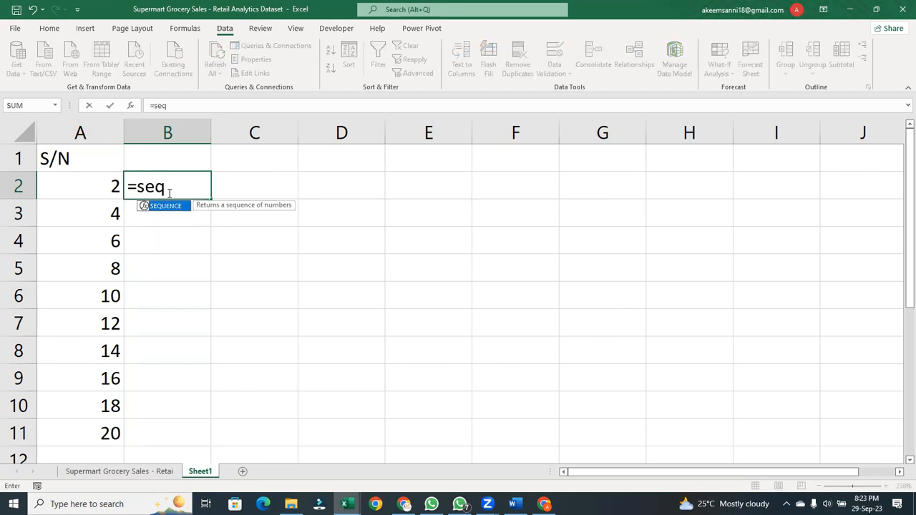
key("Tab")
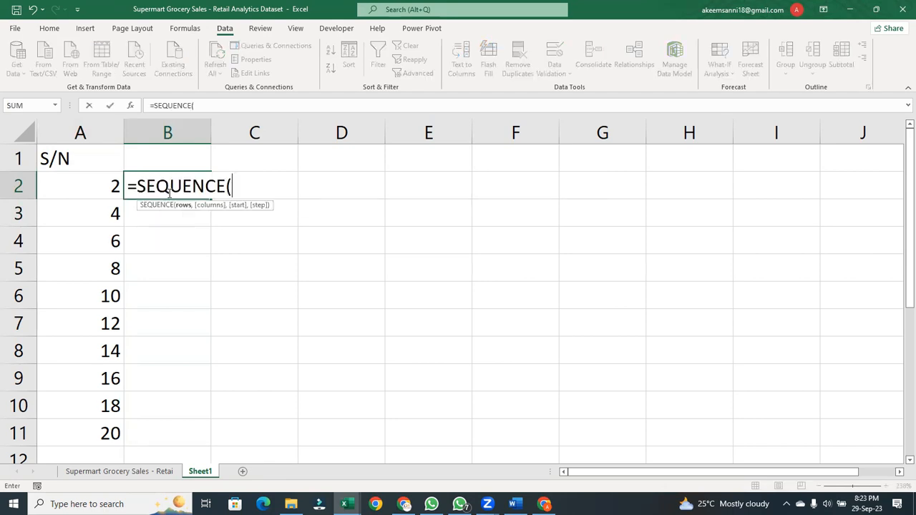
type("1")
key("BackSpace")
type("5,1,1,")
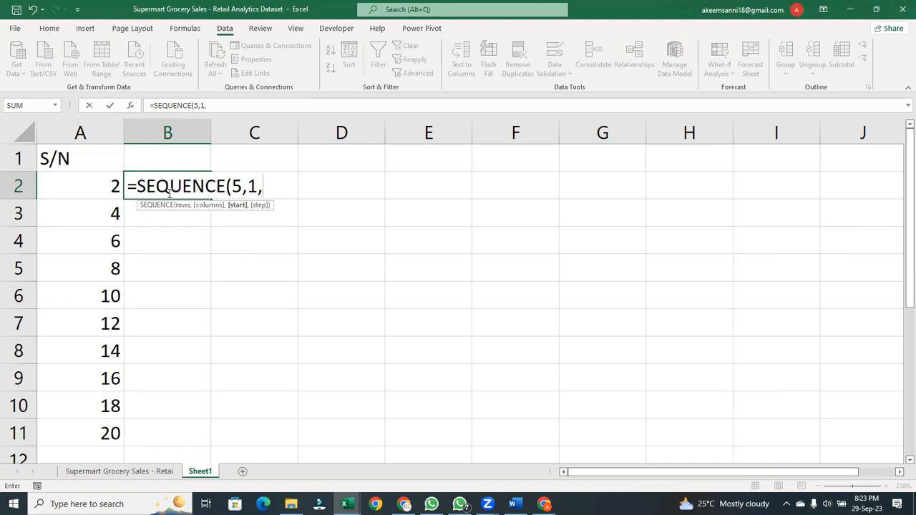
type("1,2")
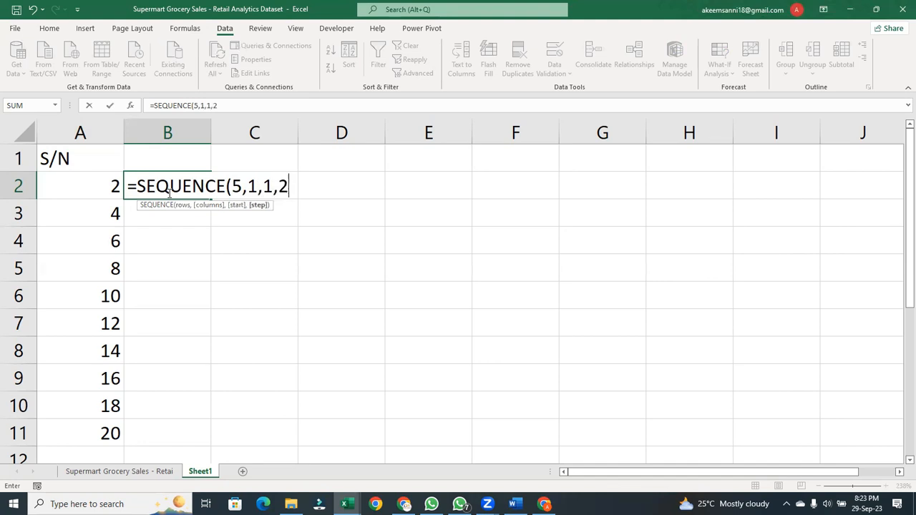
type(")")
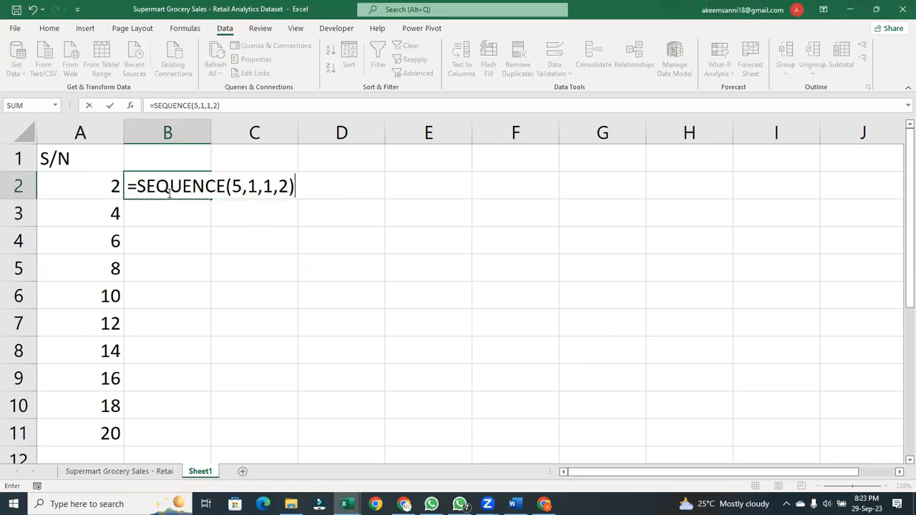
key("Return")
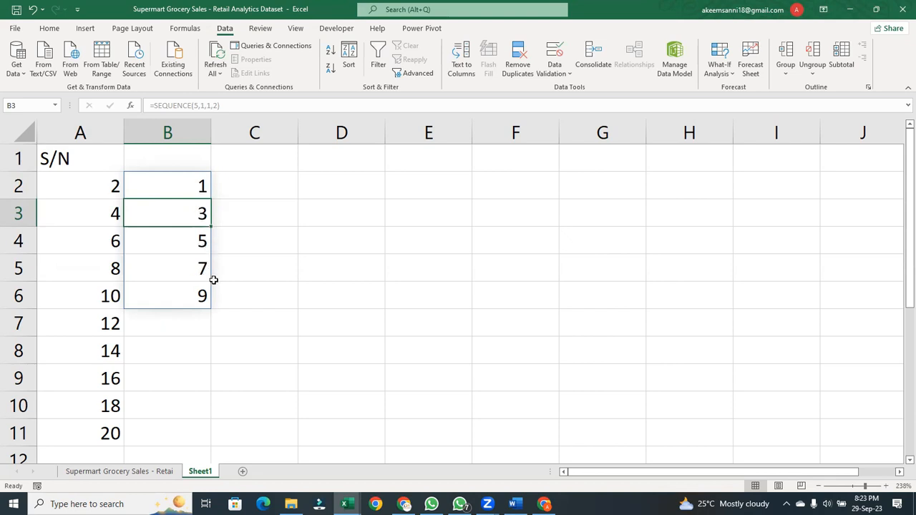
left_click(239, 325)
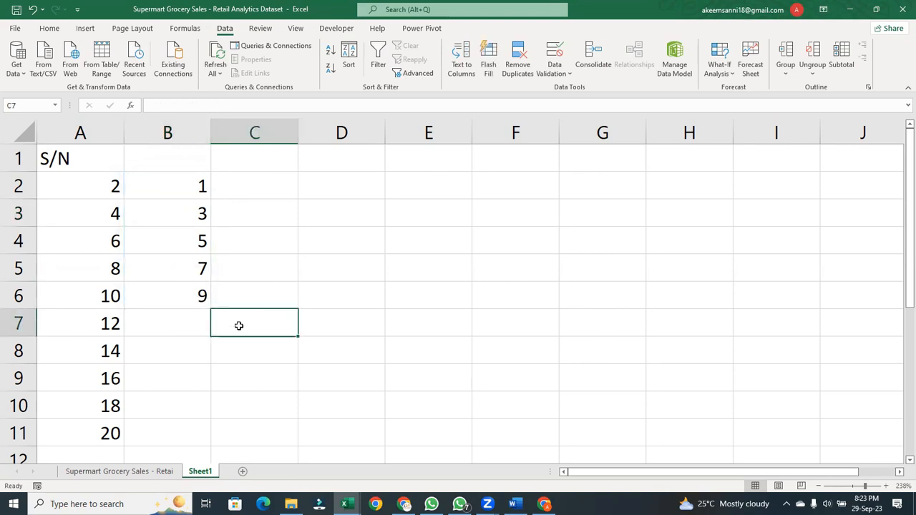
Fill five rows from cell C2 with multiples of ten starting at 10, using =SEQUENCE(5,1,10,10)
left_click(264, 190)
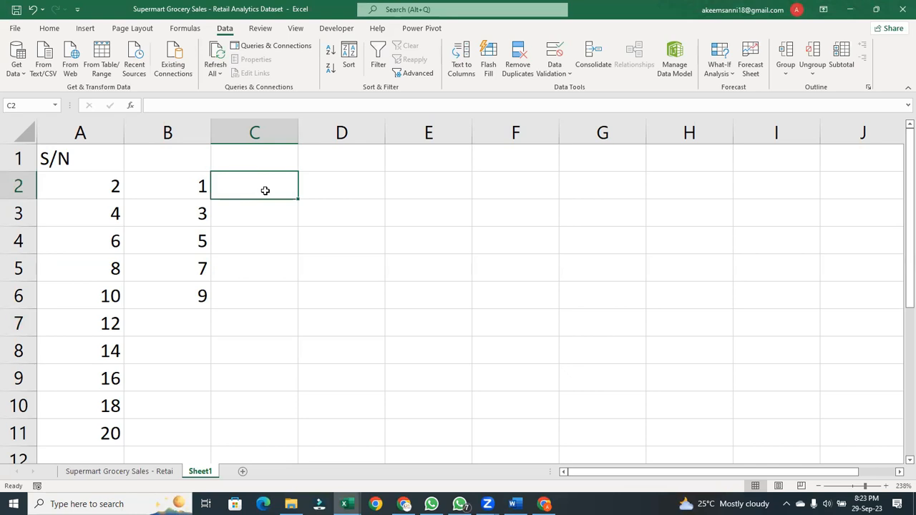
type("=")
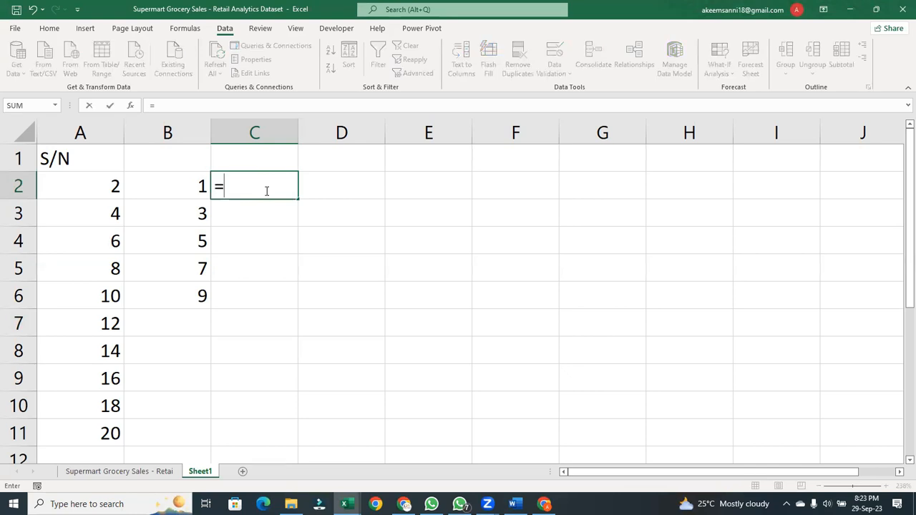
type("sequ")
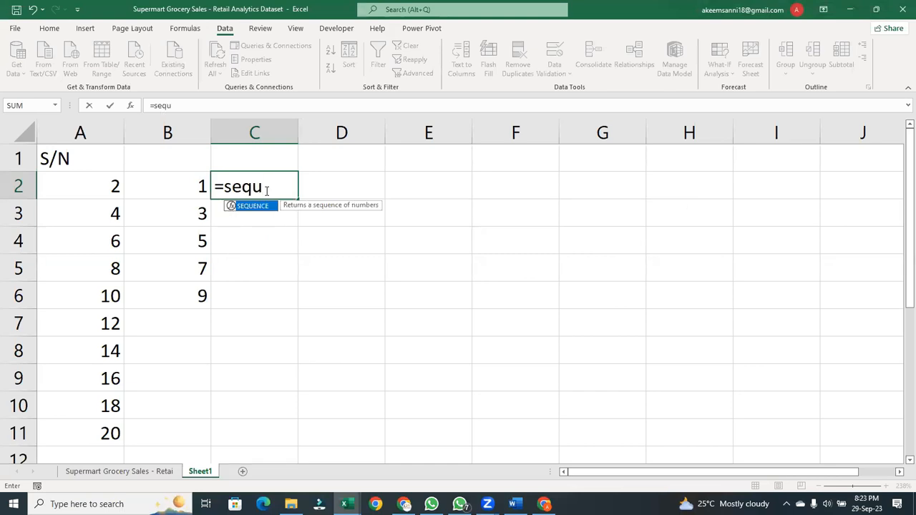
key("Tab")
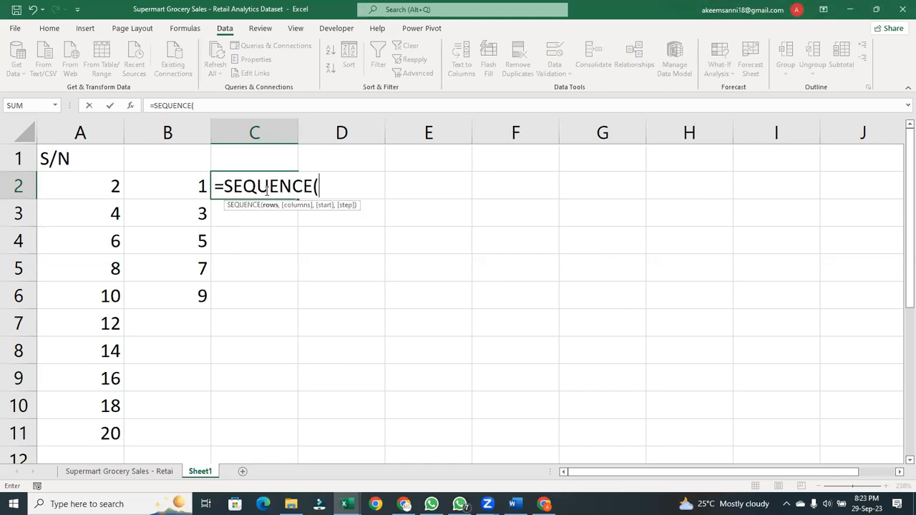
type("1")
key("BackSpace")
type("5,1,")
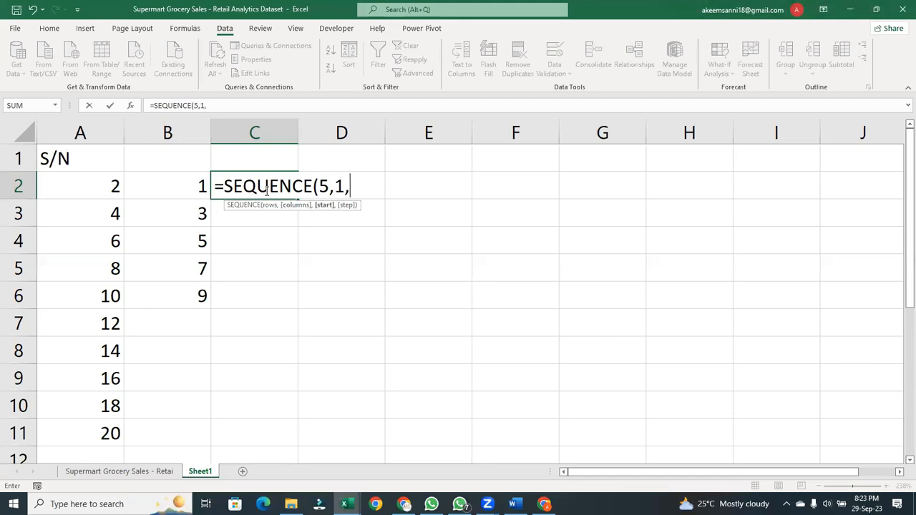
type("10,")
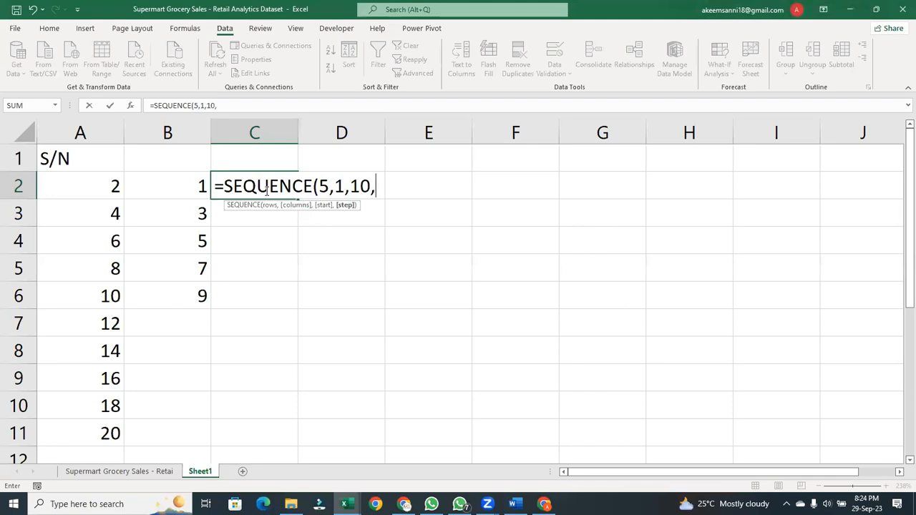
type("10)")
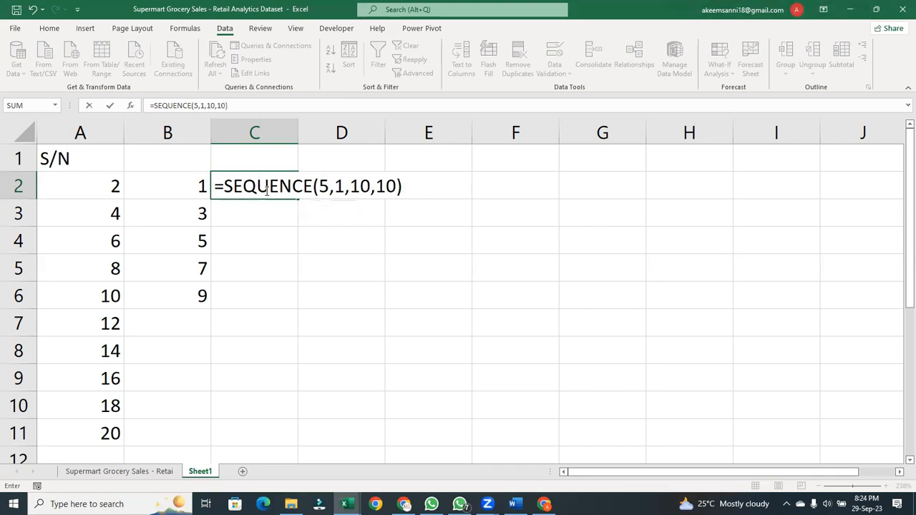
key("Return")
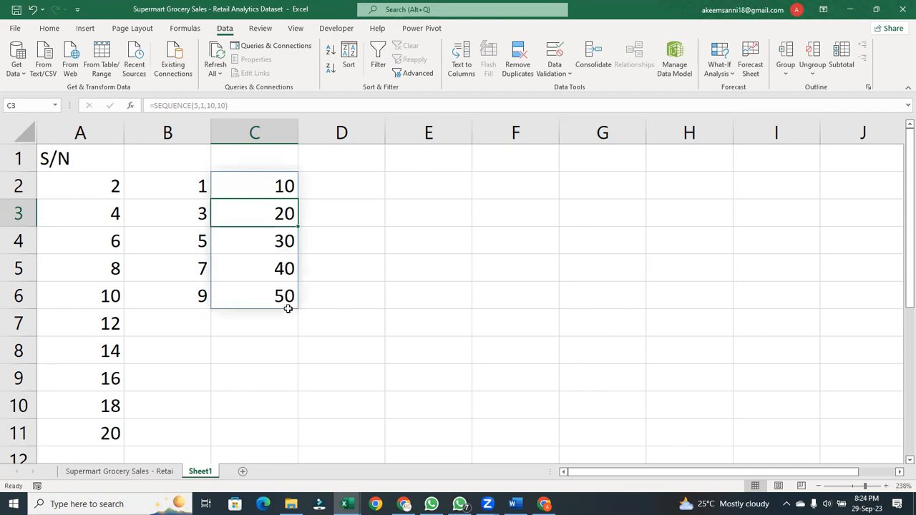
Fill ten rows from cell D2 with multiples of one hundred starting at 100, using =SEQUENCE(10,1,100,100)
left_click(347, 196)
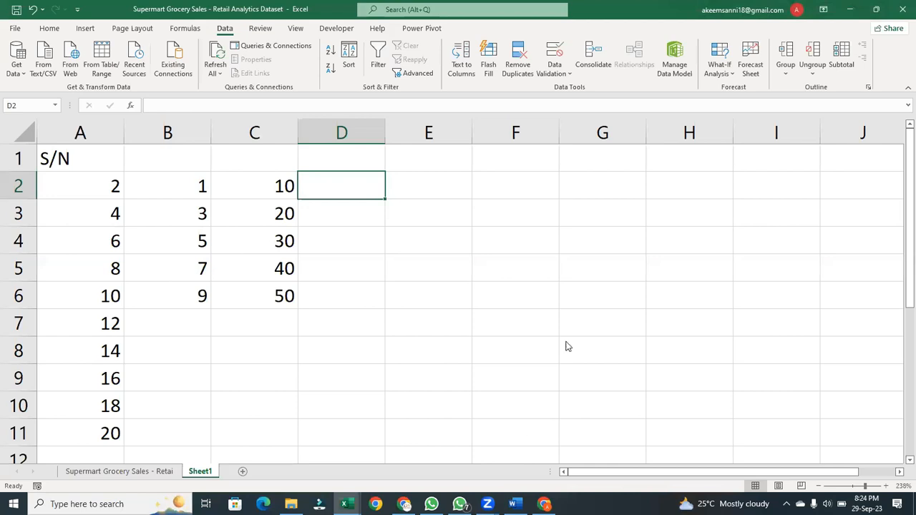
key("ctrl+n")
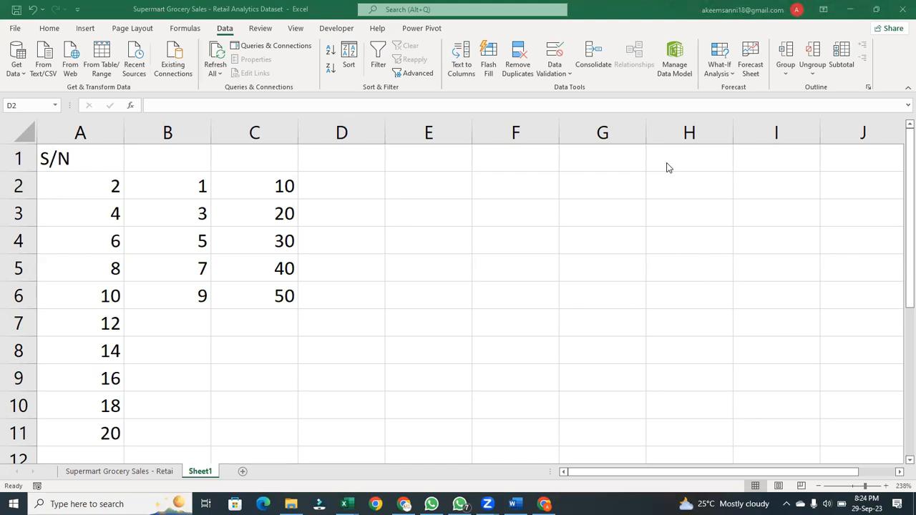
left_click(362, 192)
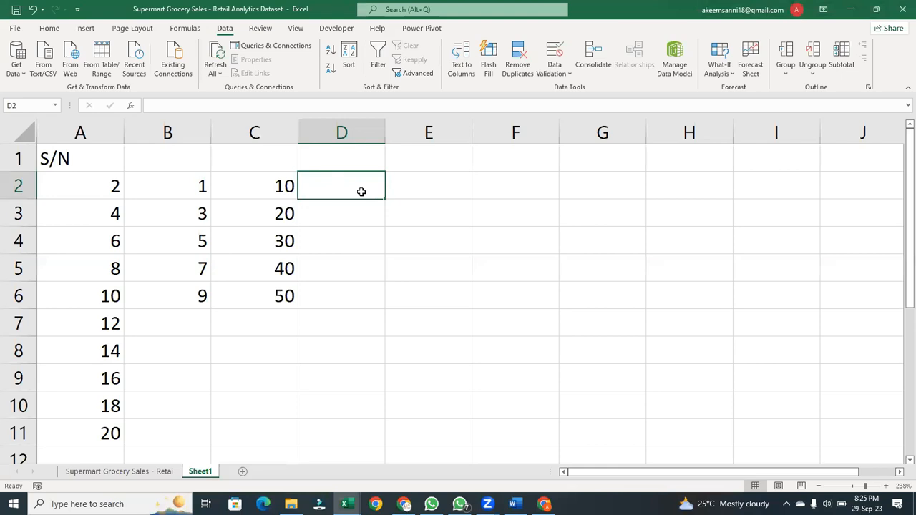
type("=seq")
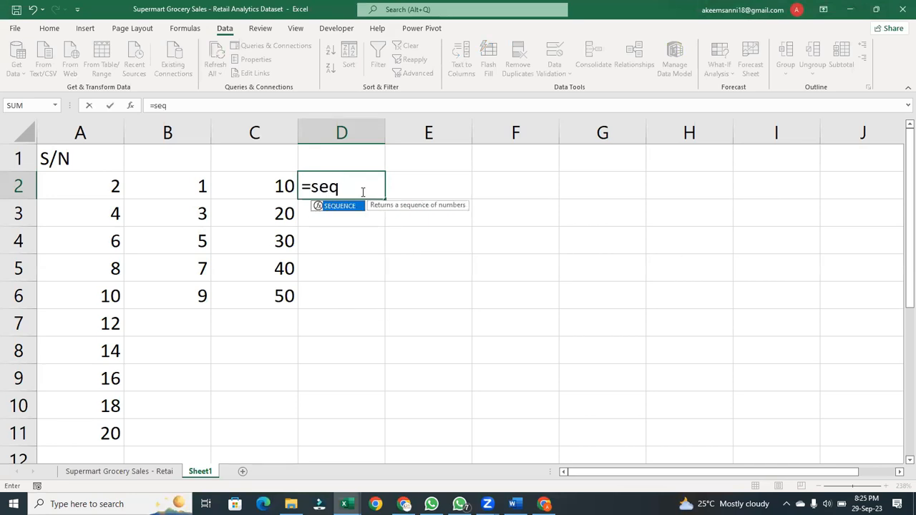
key("Tab")
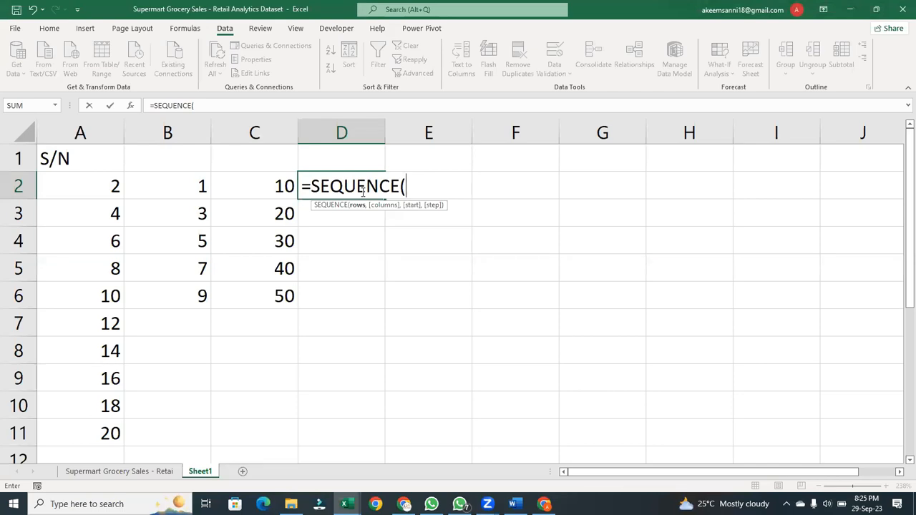
type("10,")
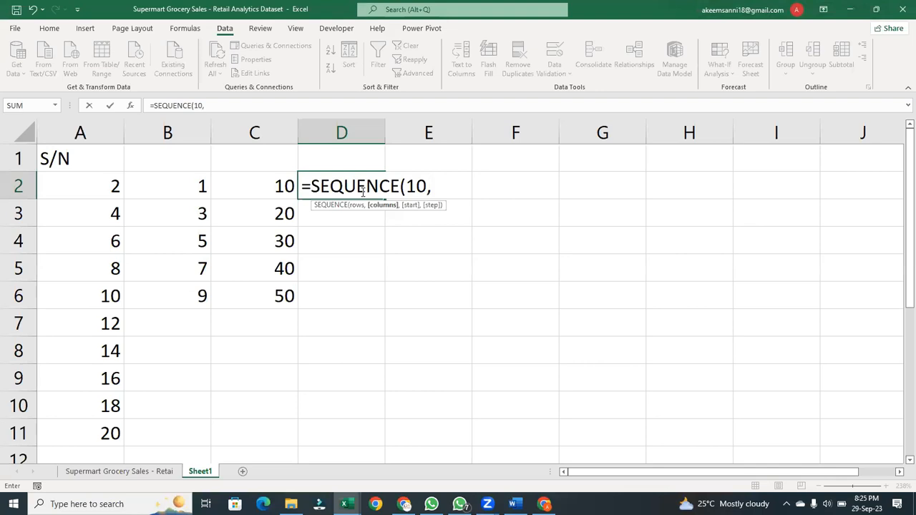
left_click(444, 186)
type("1,")
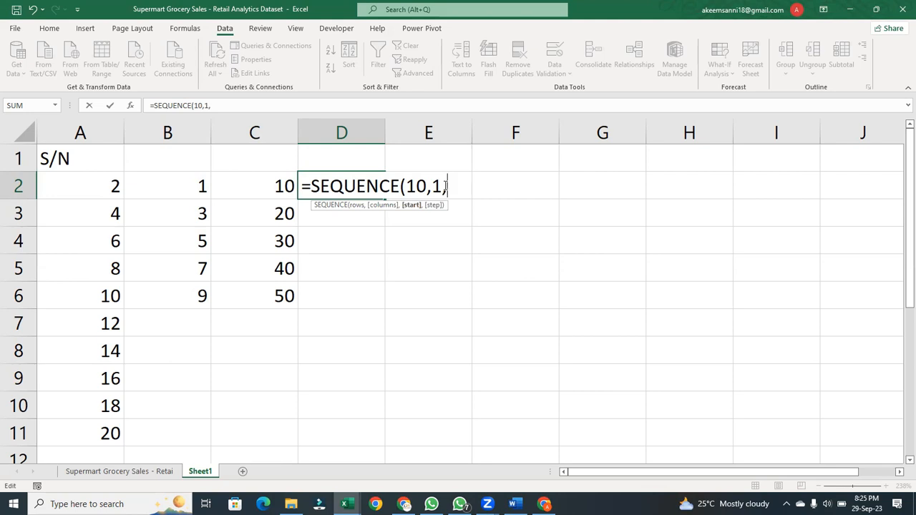
type("100,")
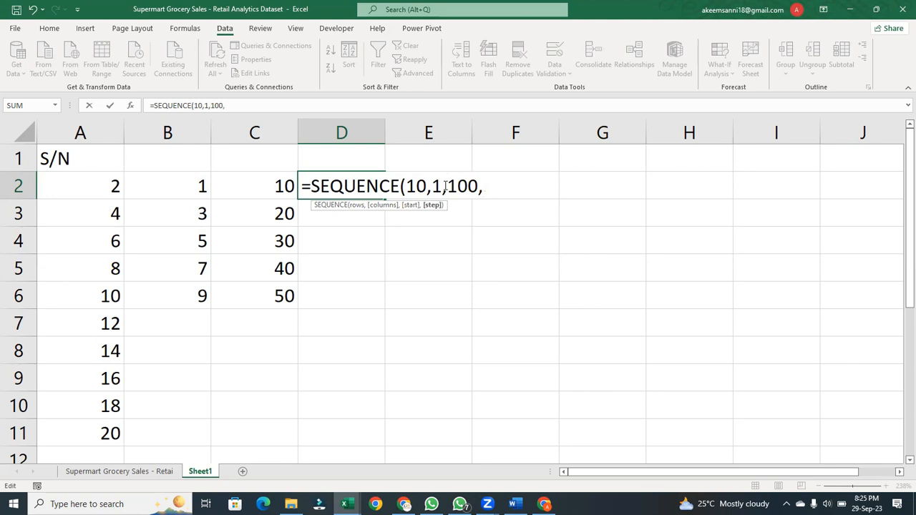
type("100)")
key("Return")
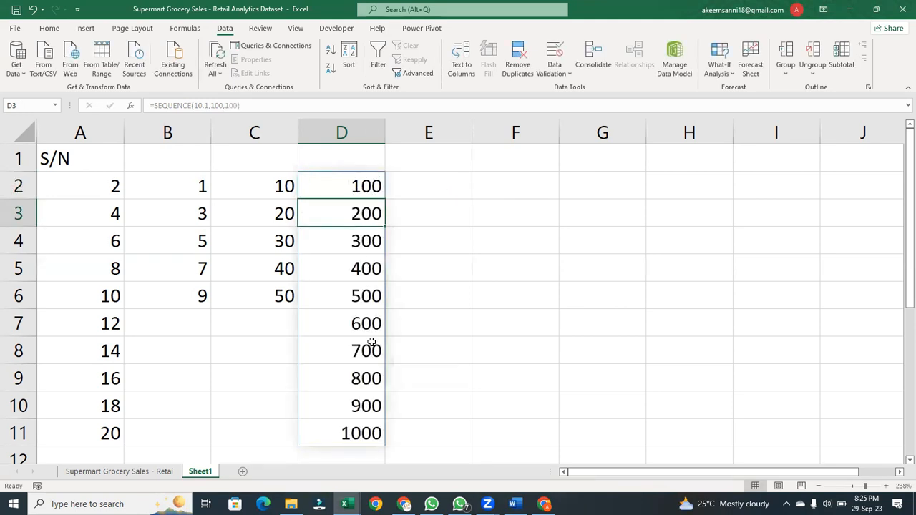
left_click(899, 203)
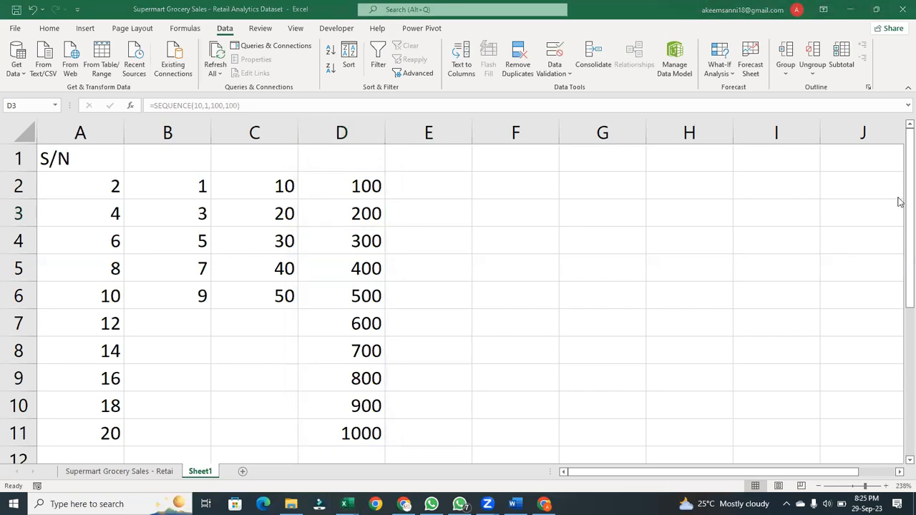